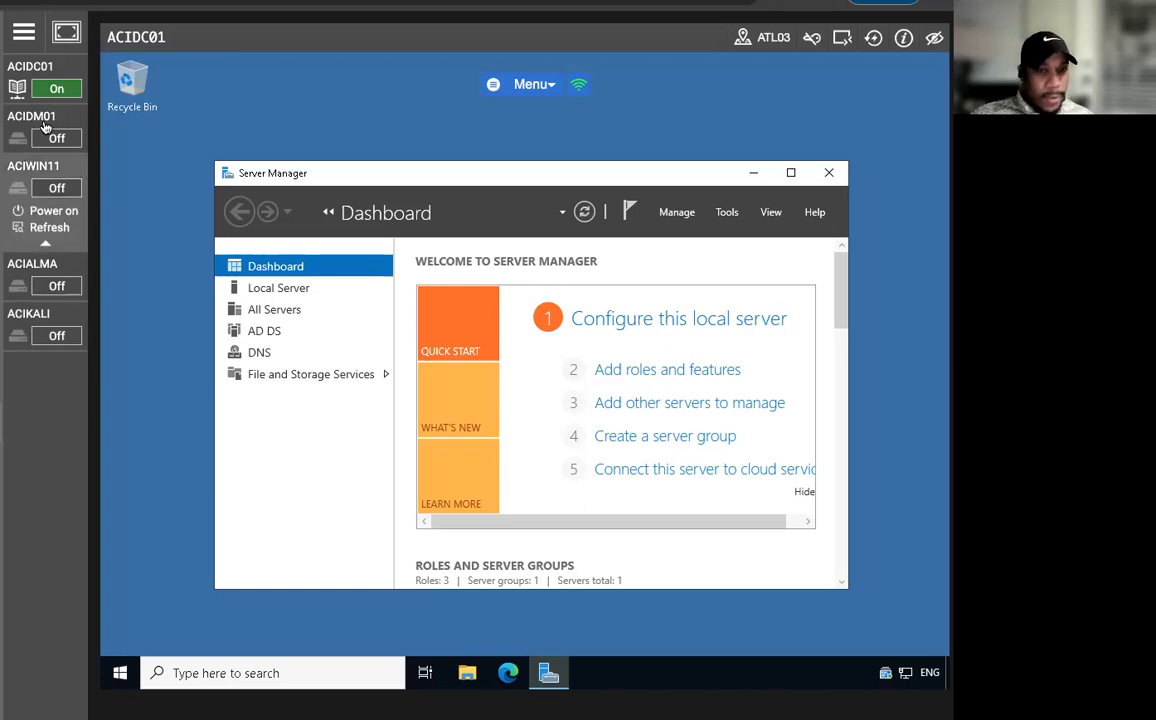
Power on the ACIDM01 lab machine and collapse the ACIDC01 power options.
mouse_move(45, 135)
left_click(54, 164)
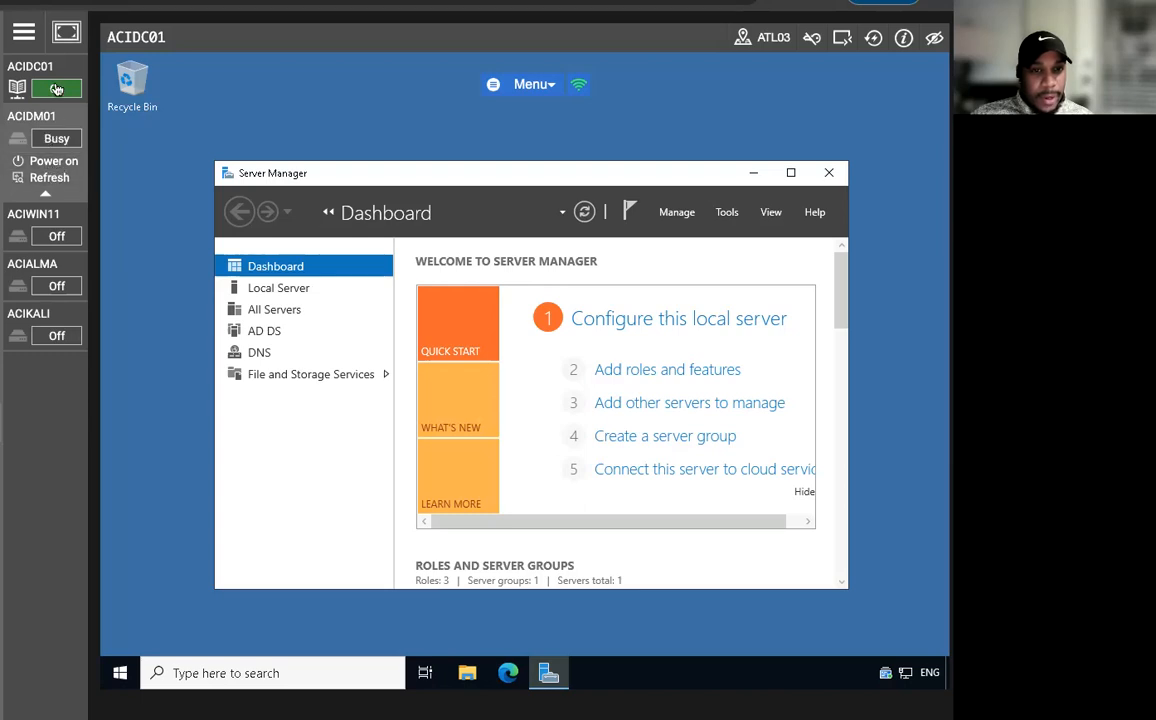
mouse_move(50, 100)
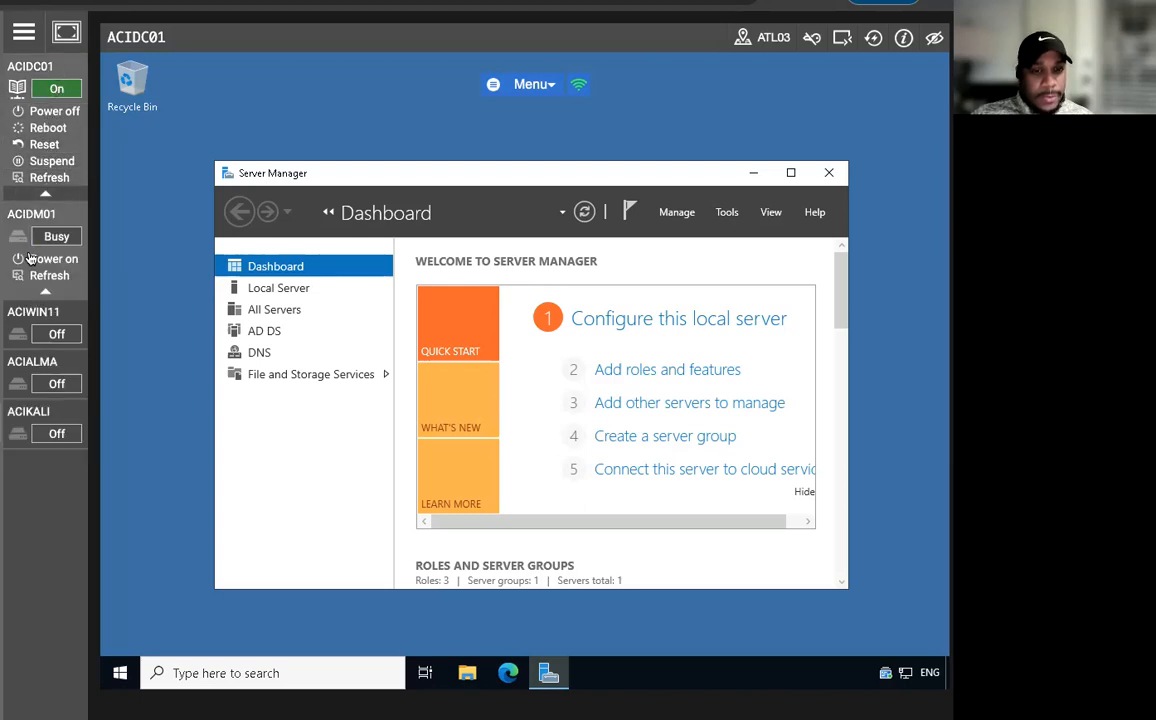
left_click(46, 194)
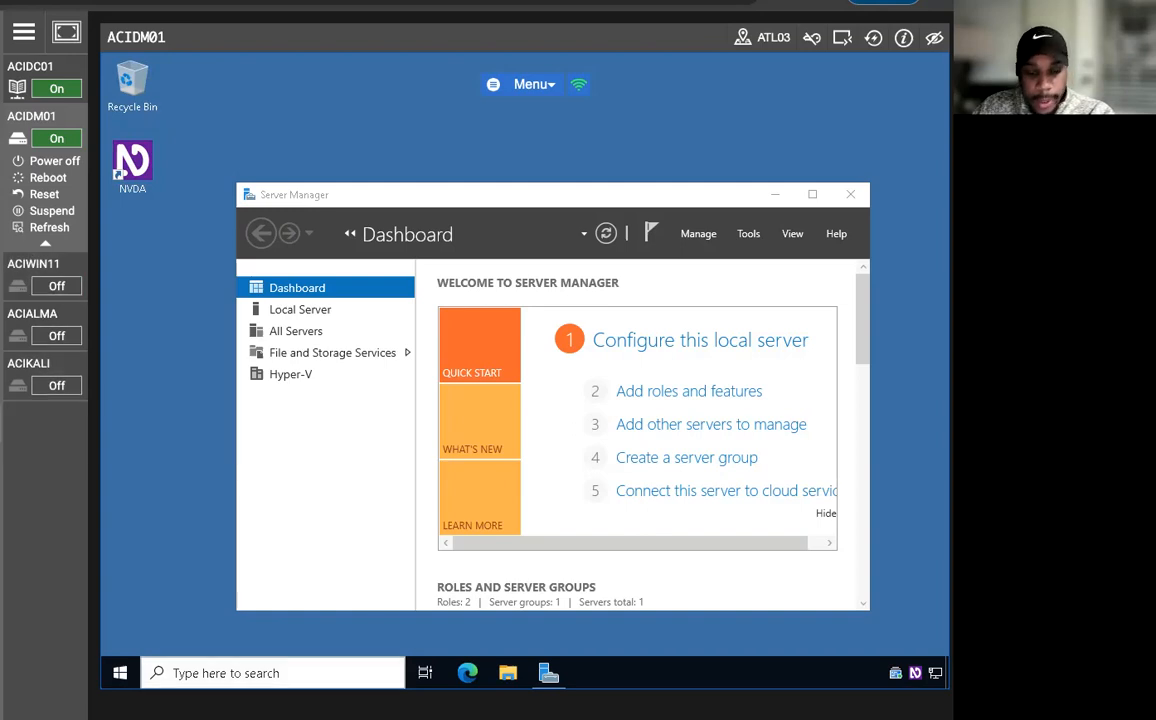
Launch the XAMPP Control Panel on ACIDM01 and minimise it with its modules left running.
left_click(120, 673)
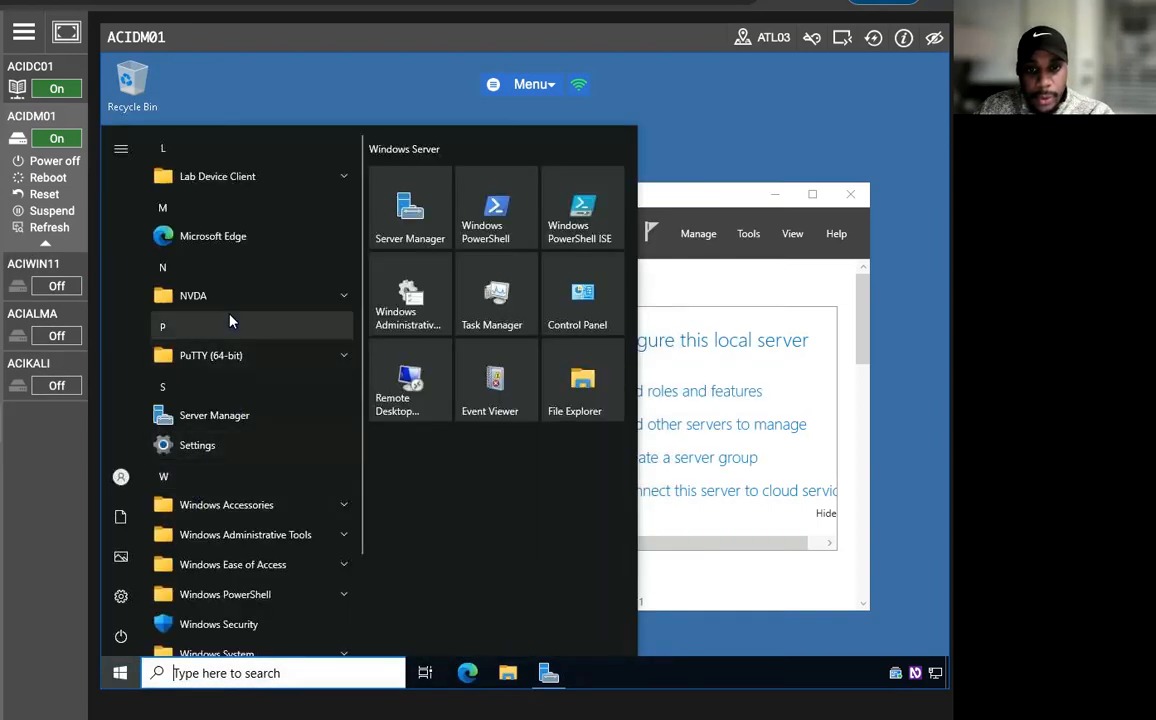
scroll(268, 478, "down", 3)
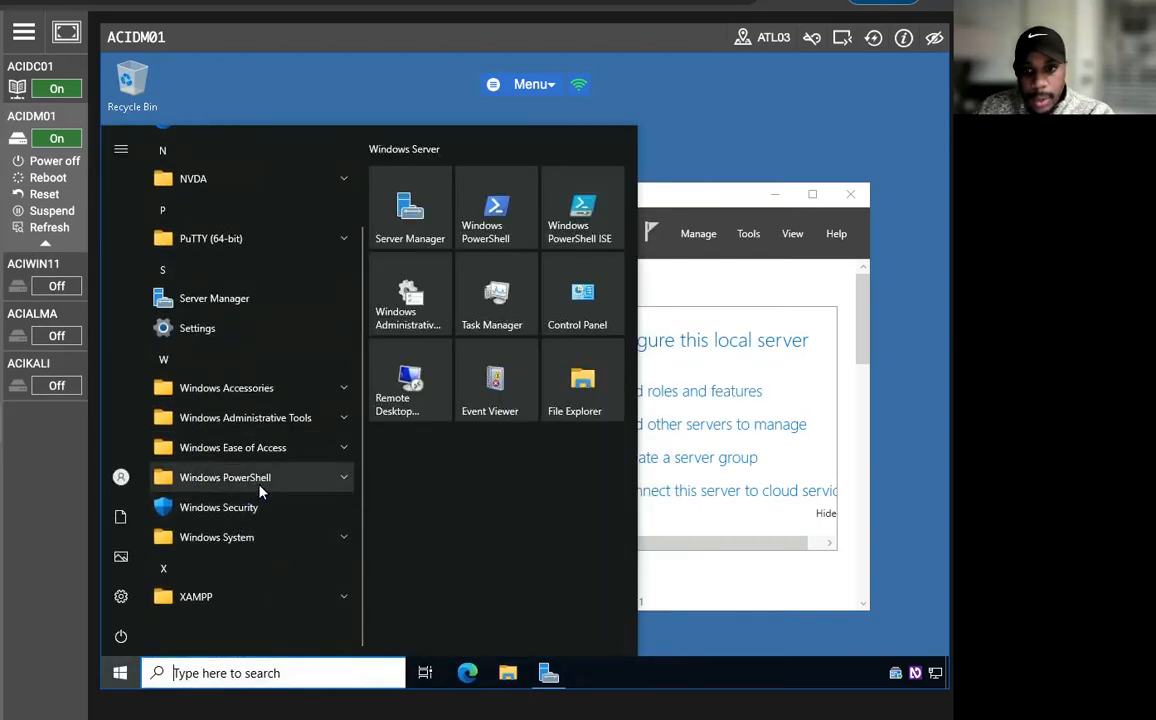
scroll(259, 485, "up", 3)
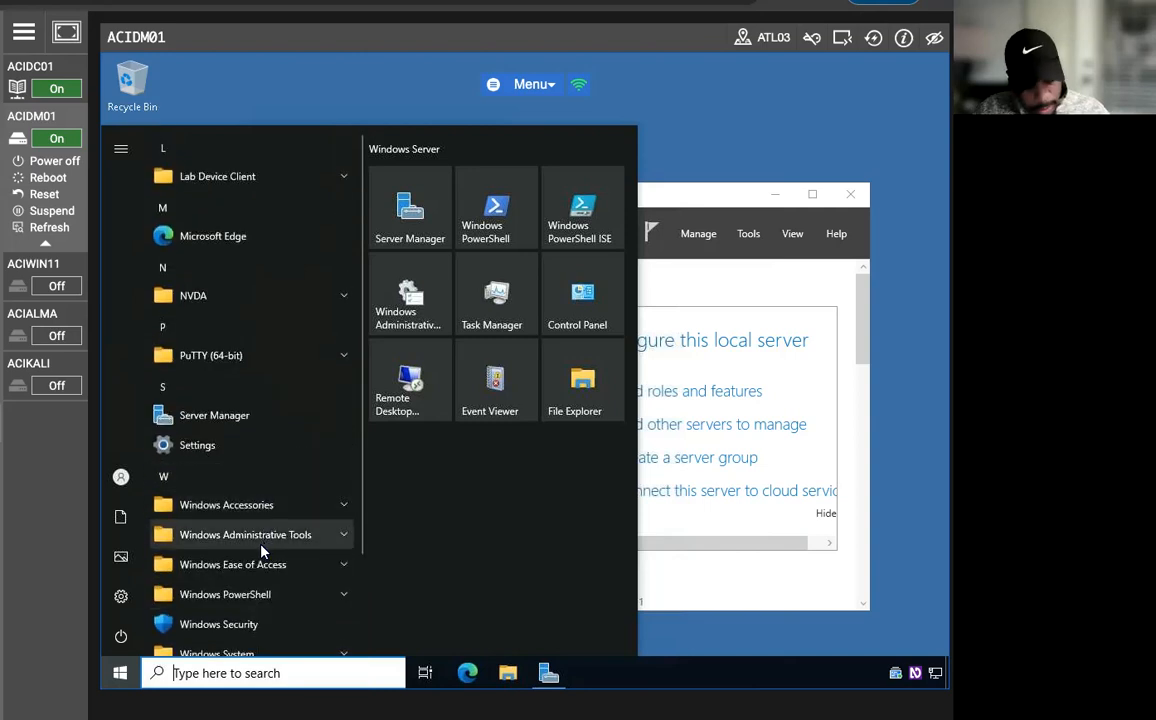
type("xa")
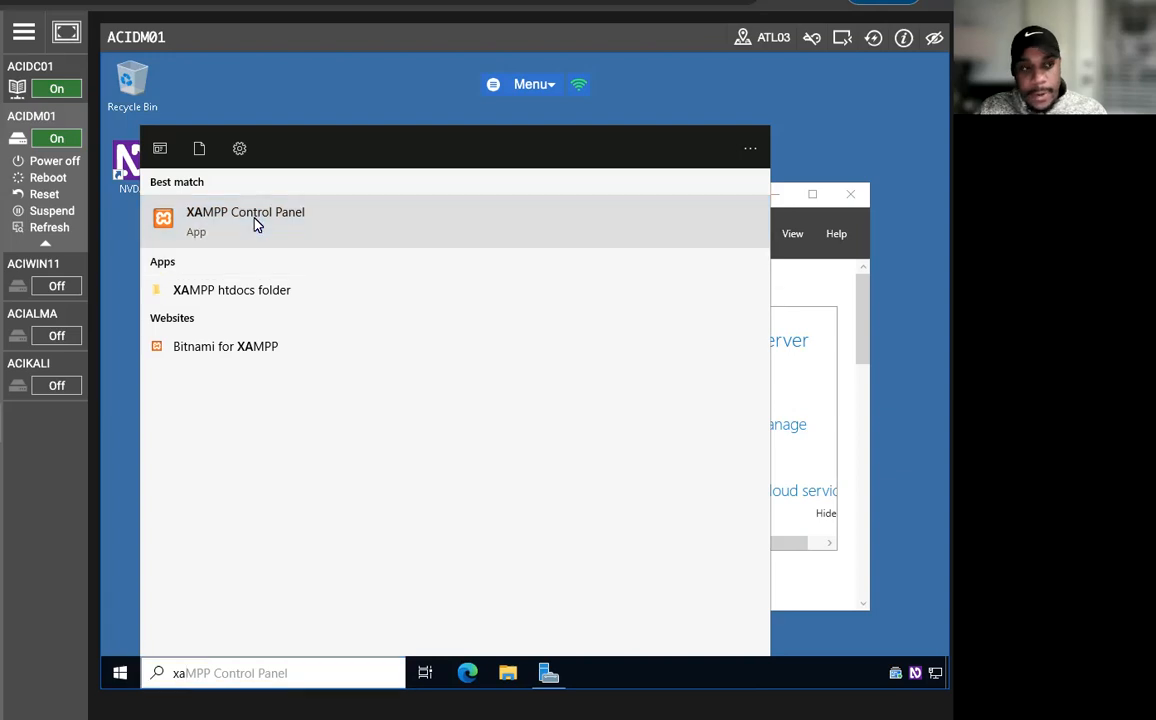
left_click(254, 224)
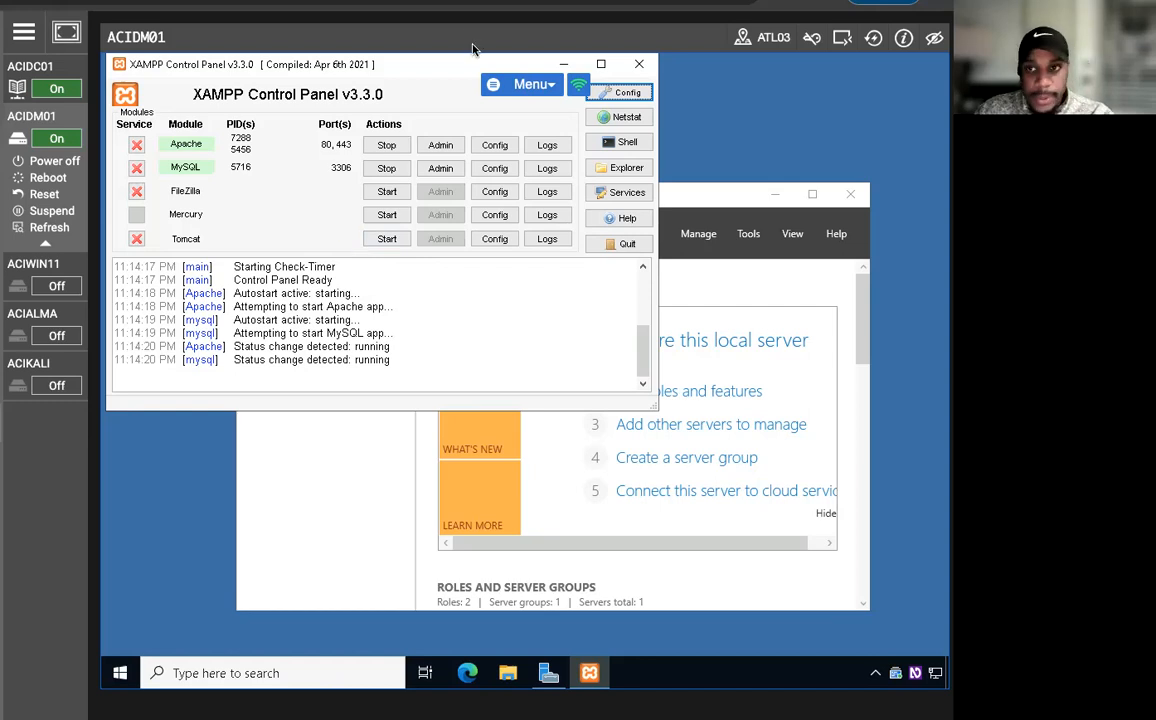
left_click(564, 64)
Power on the ACIALMA machine, switch to its desktop and open a Terminal.
left_click(38, 359)
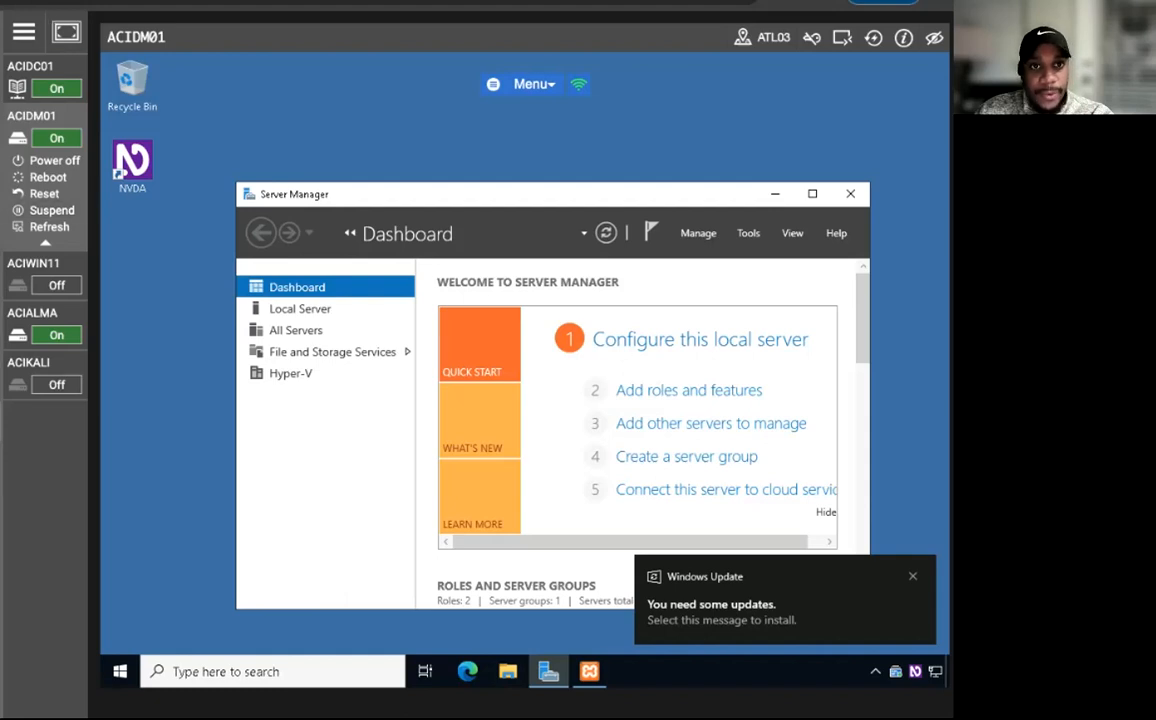
left_click(86, 2)
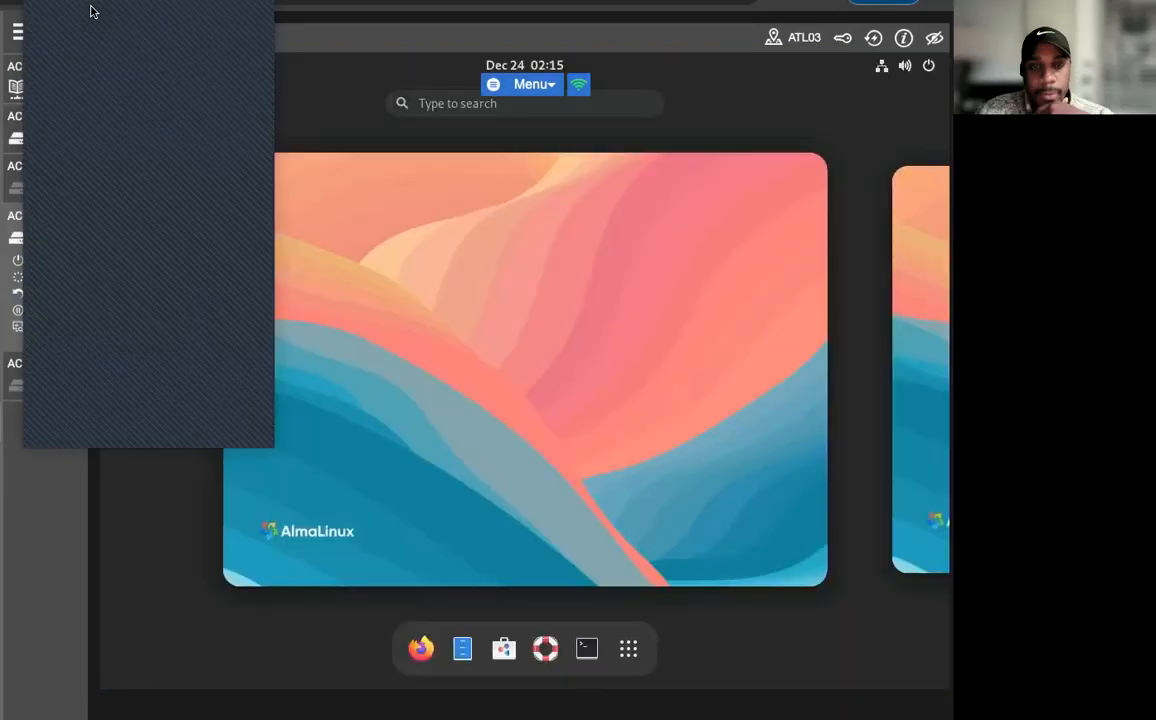
left_click(92, 9)
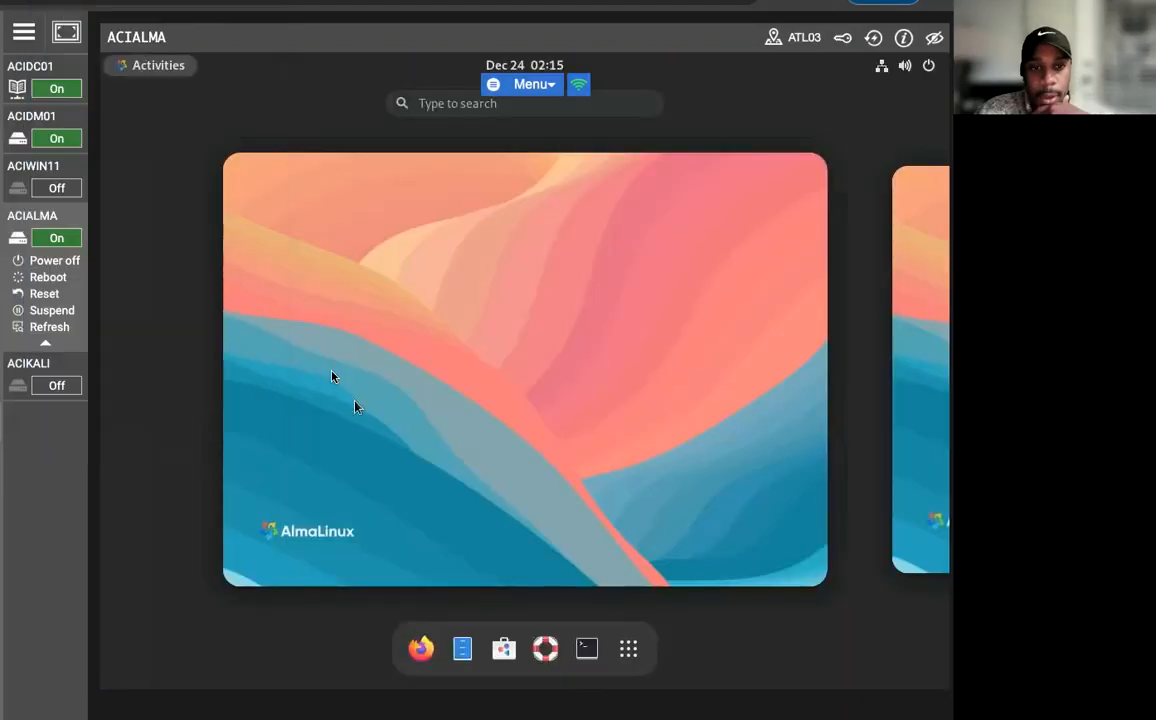
left_click(587, 647)
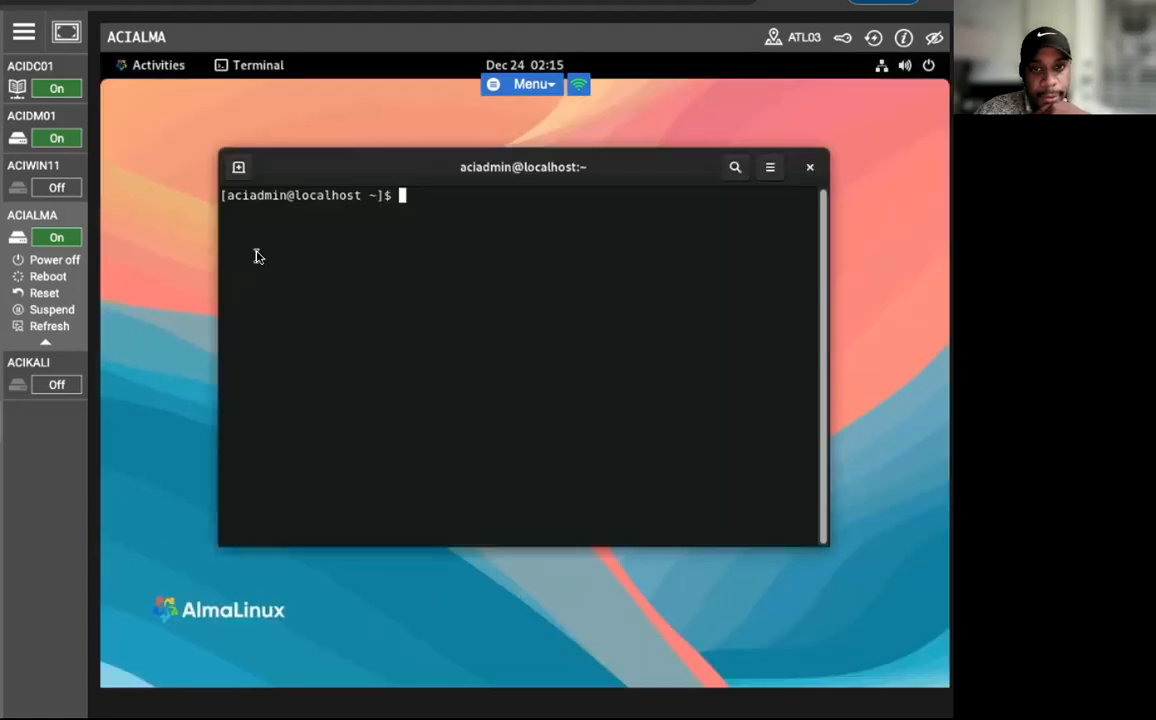
Scan the 192.168.0.0/24 network with sudo nmap, entering the account password for sudo.
type("sudo")
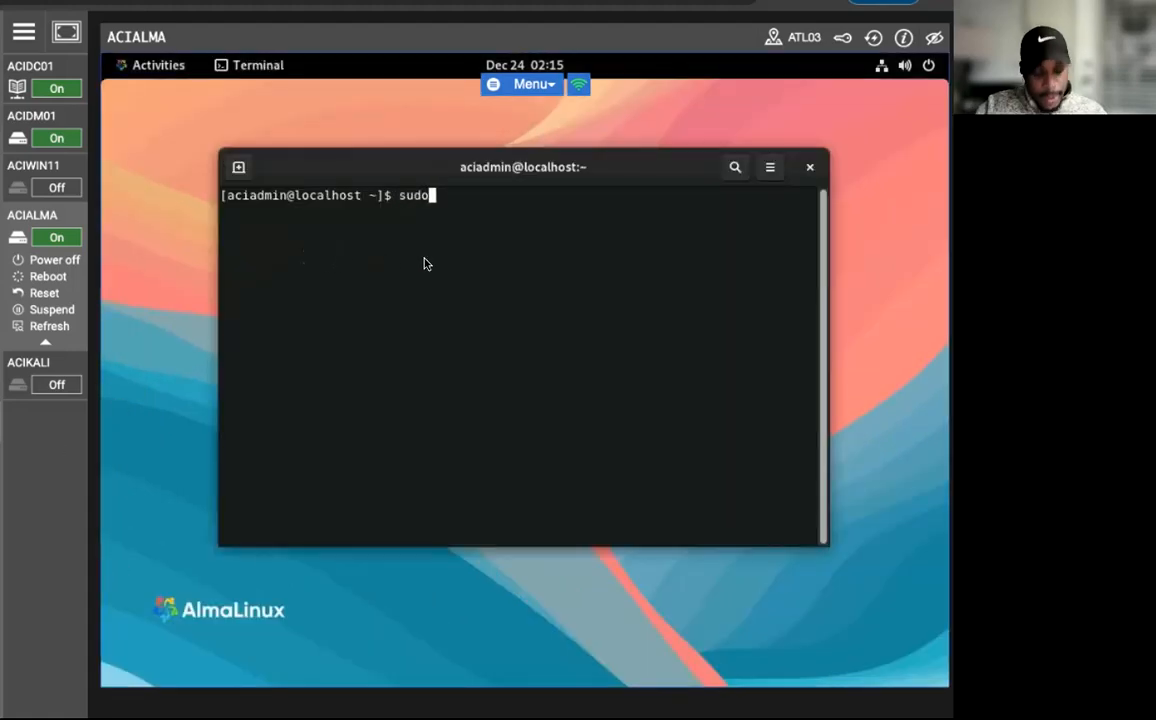
type(" nmap 192.168.0.")
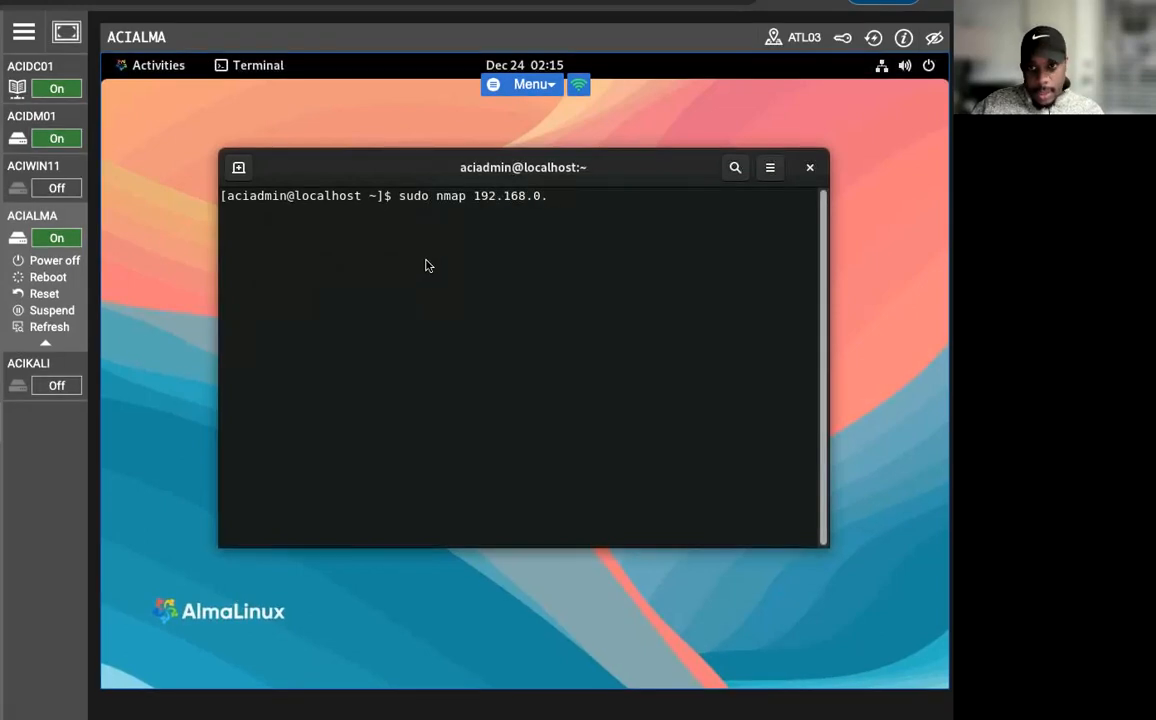
type("0")
type("/24")
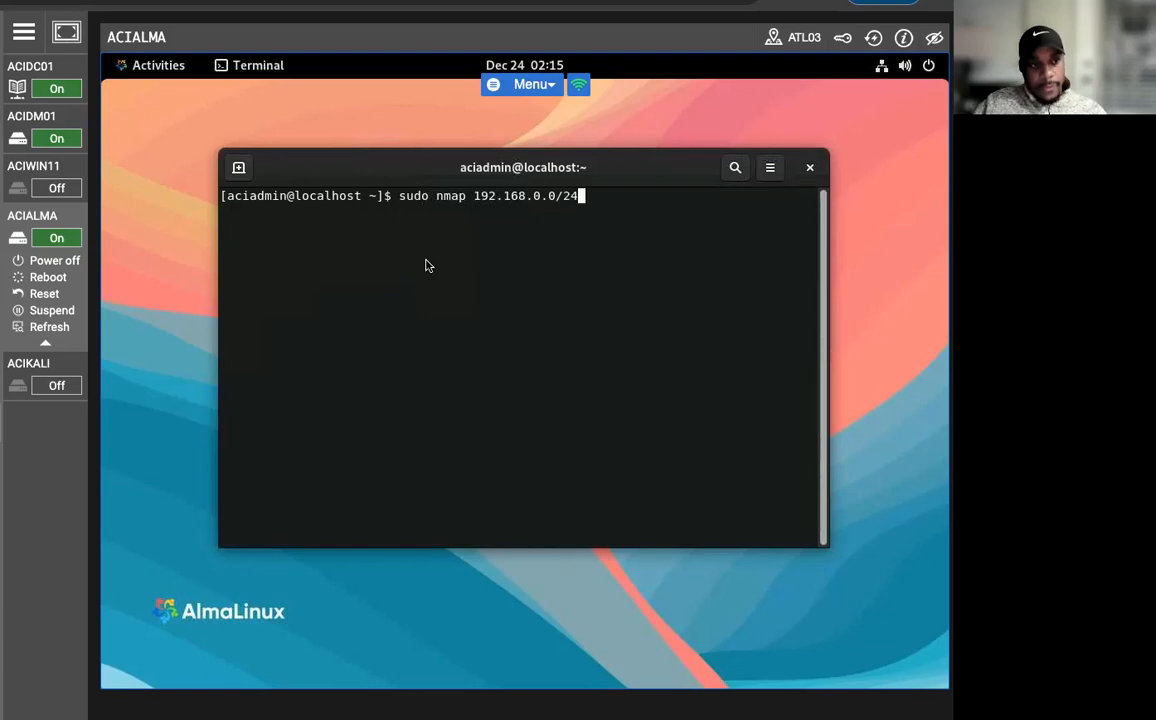
key("Return")
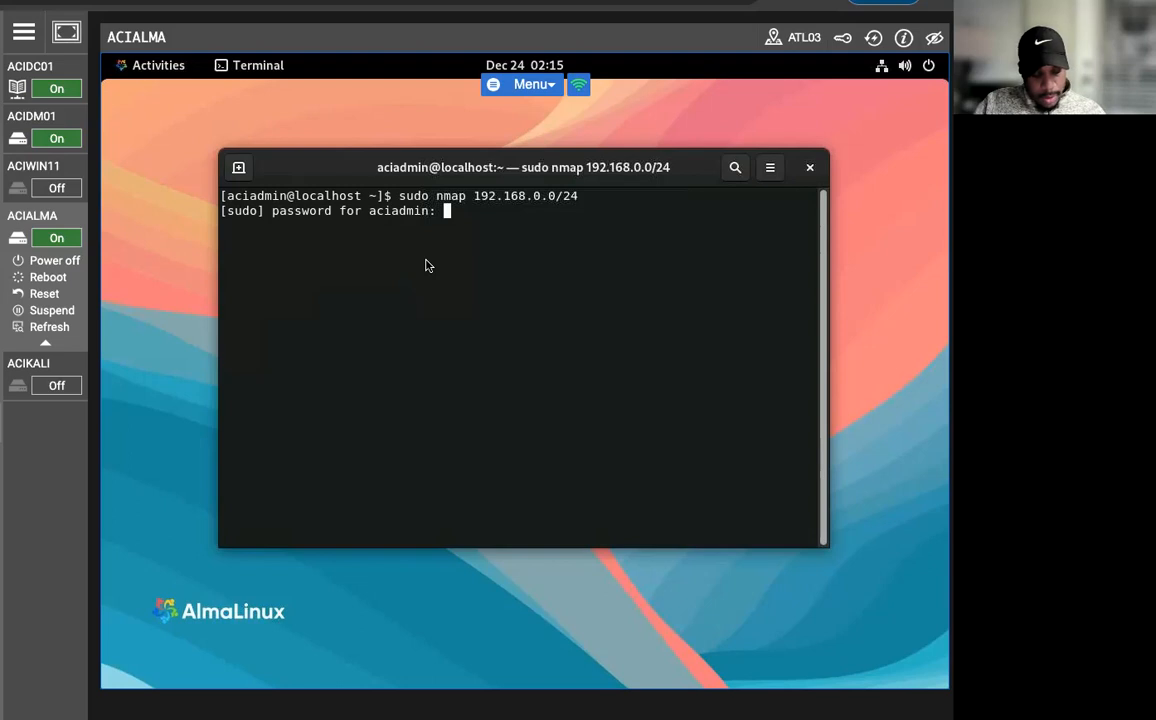
key("Return")
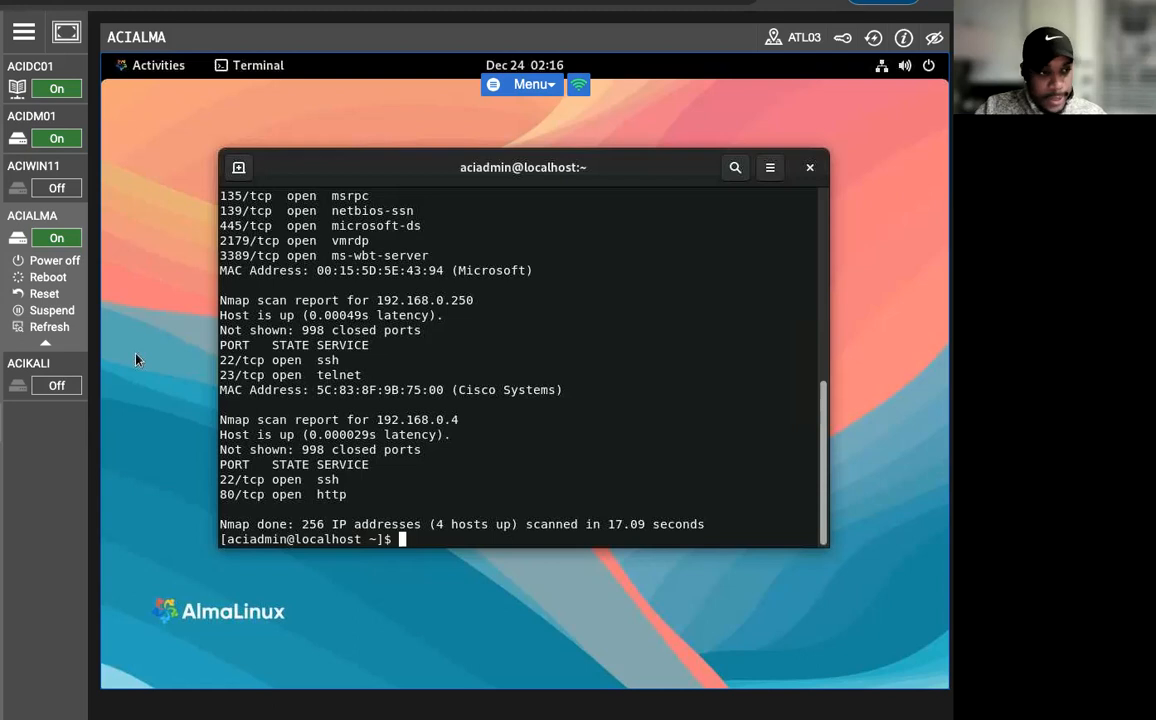
Run an operating system detection scan of 192.168.0.1 using sudo nmap with the -O option.
type("sudo ")
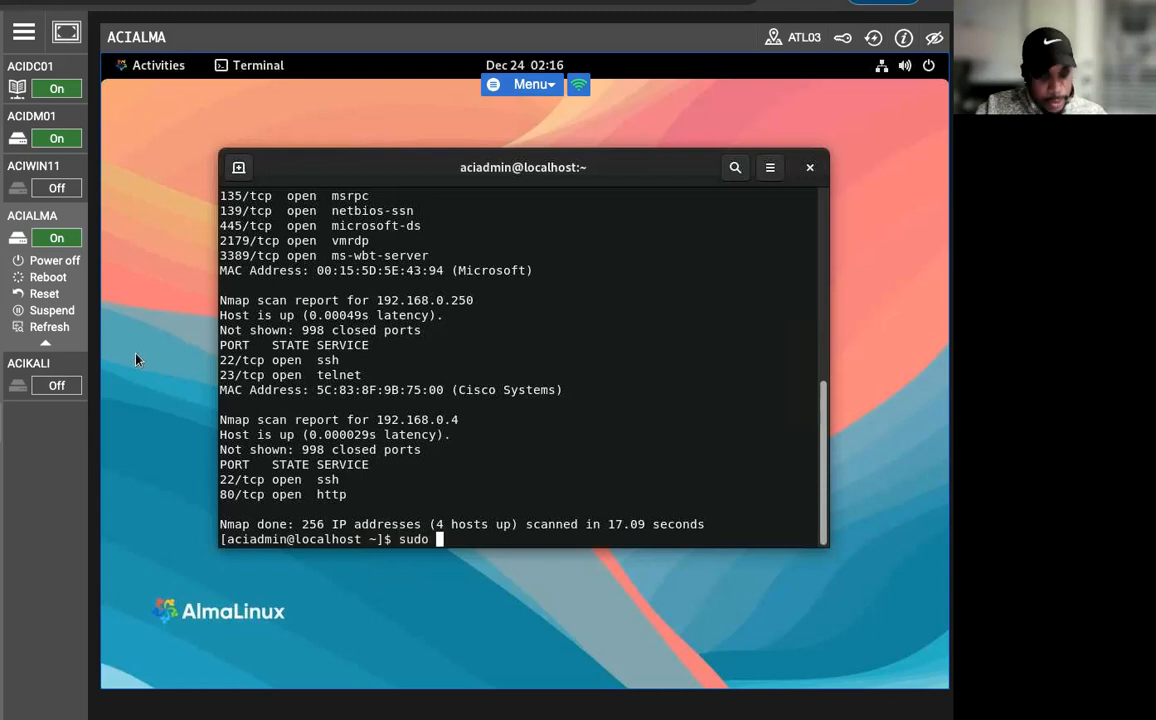
type("nmap 192")
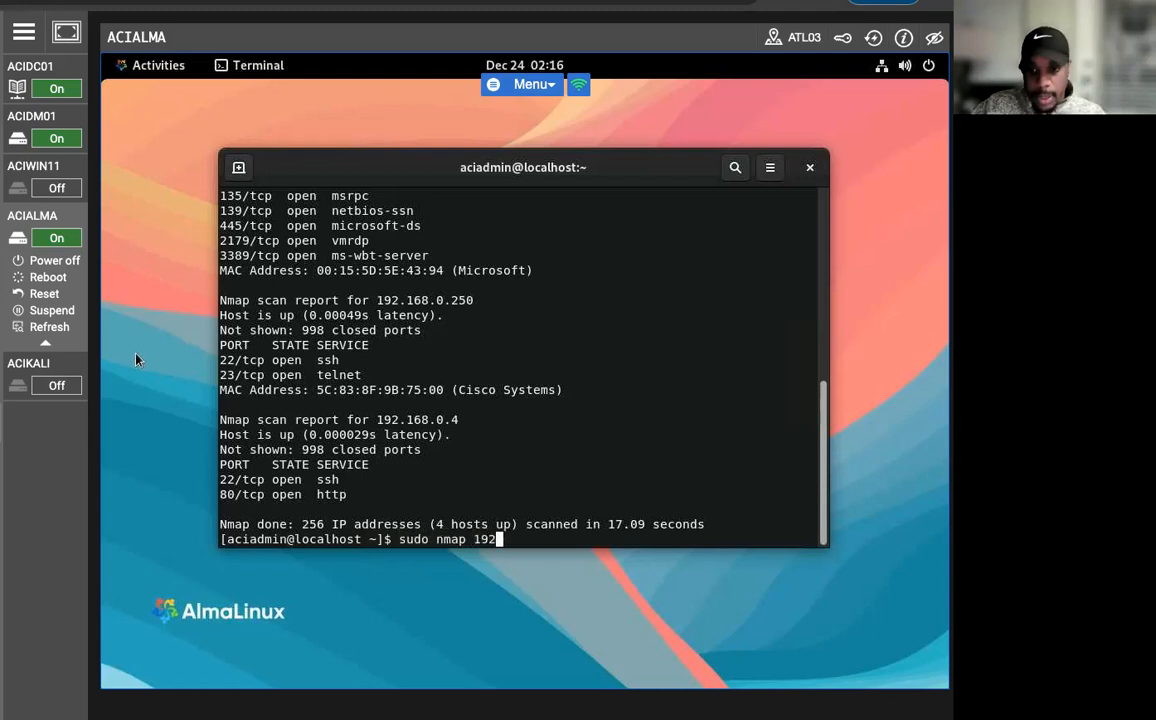
type(".168.0.1")
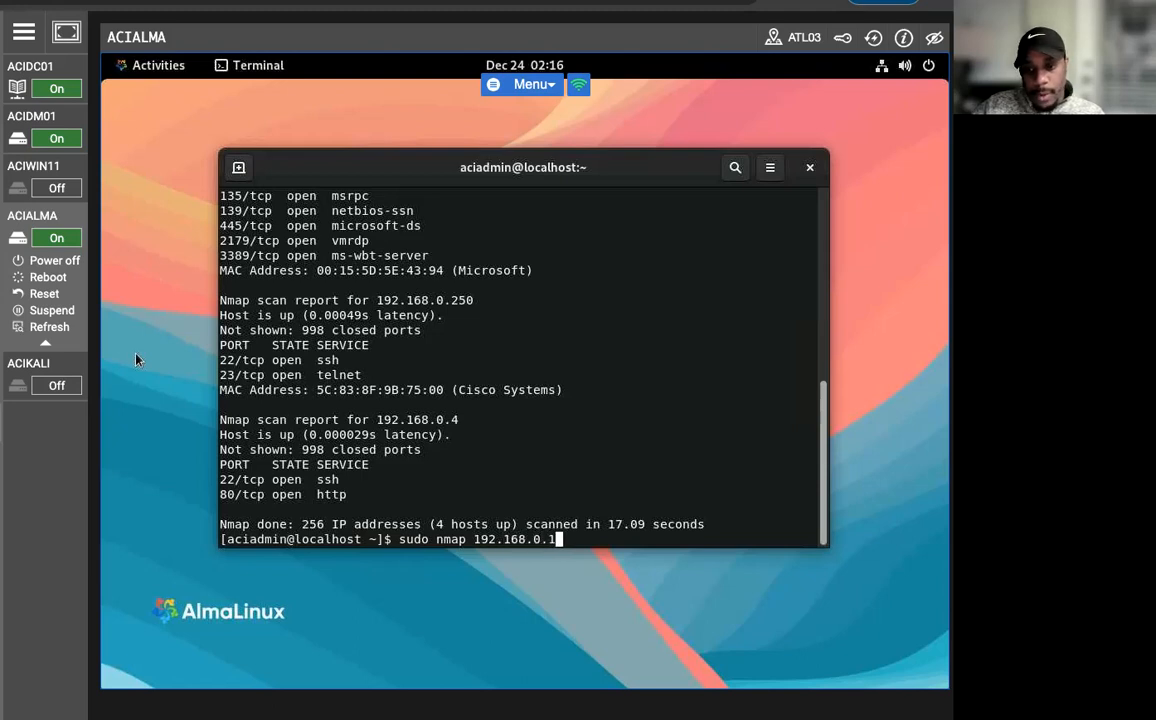
type(" -0")
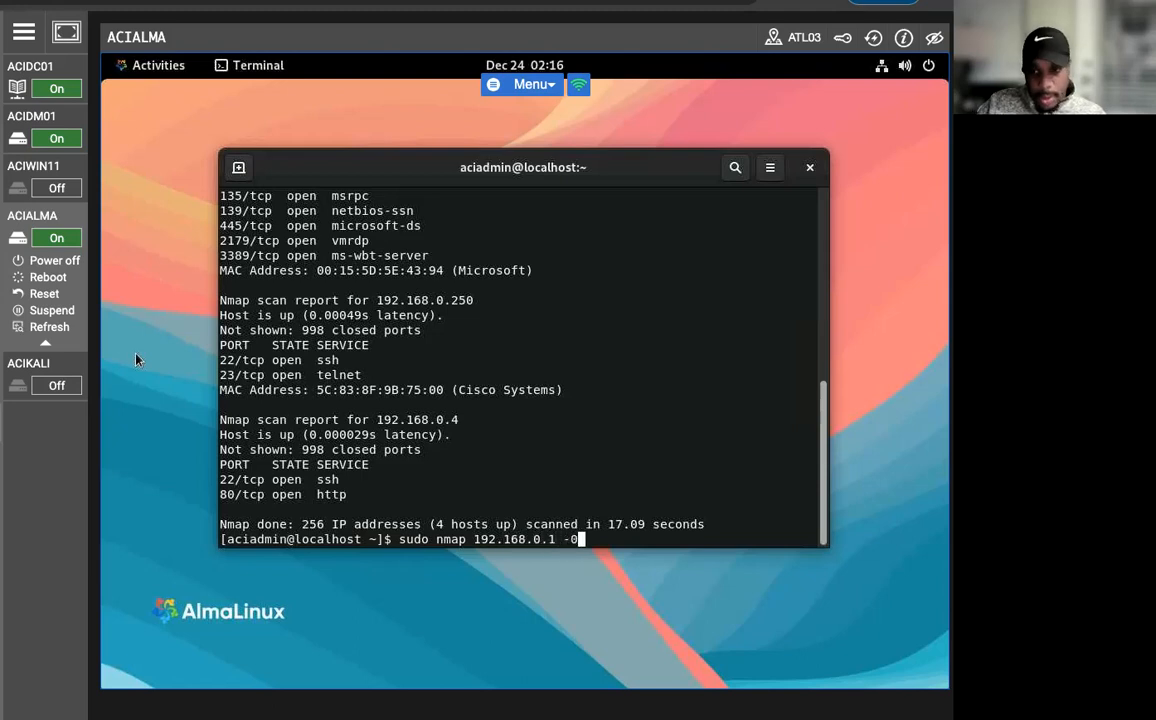
key("Return")
key("Up")
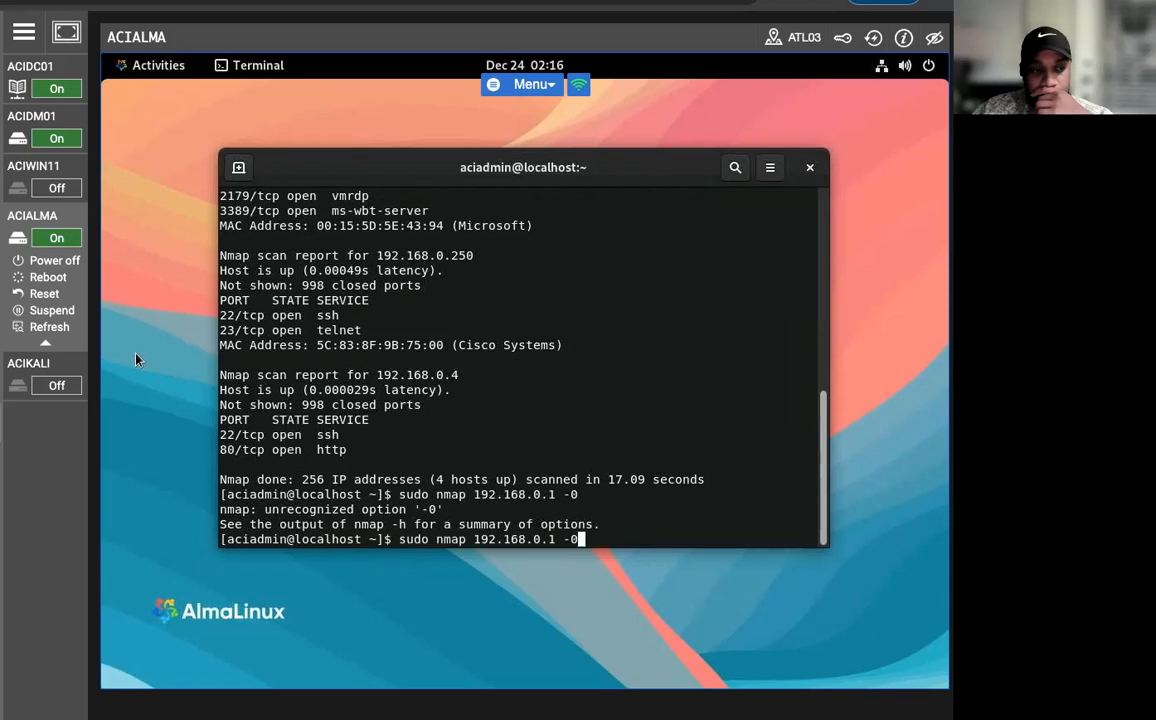
key("BackSpace")
type("O")
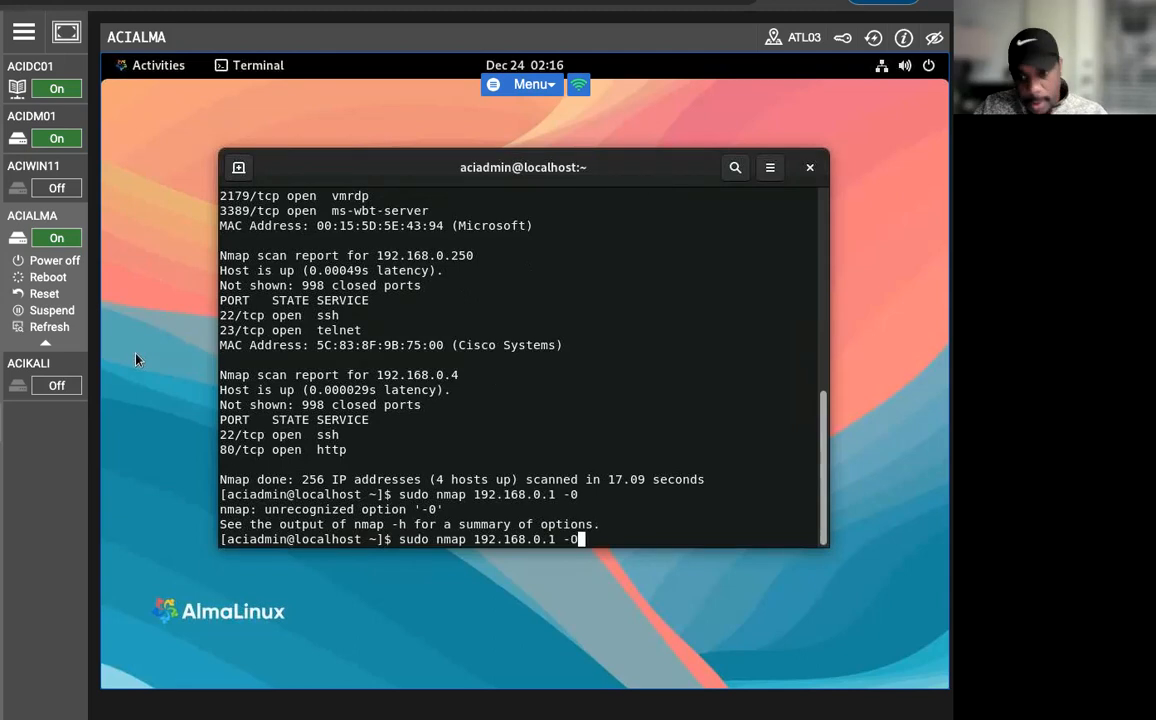
key("Return")
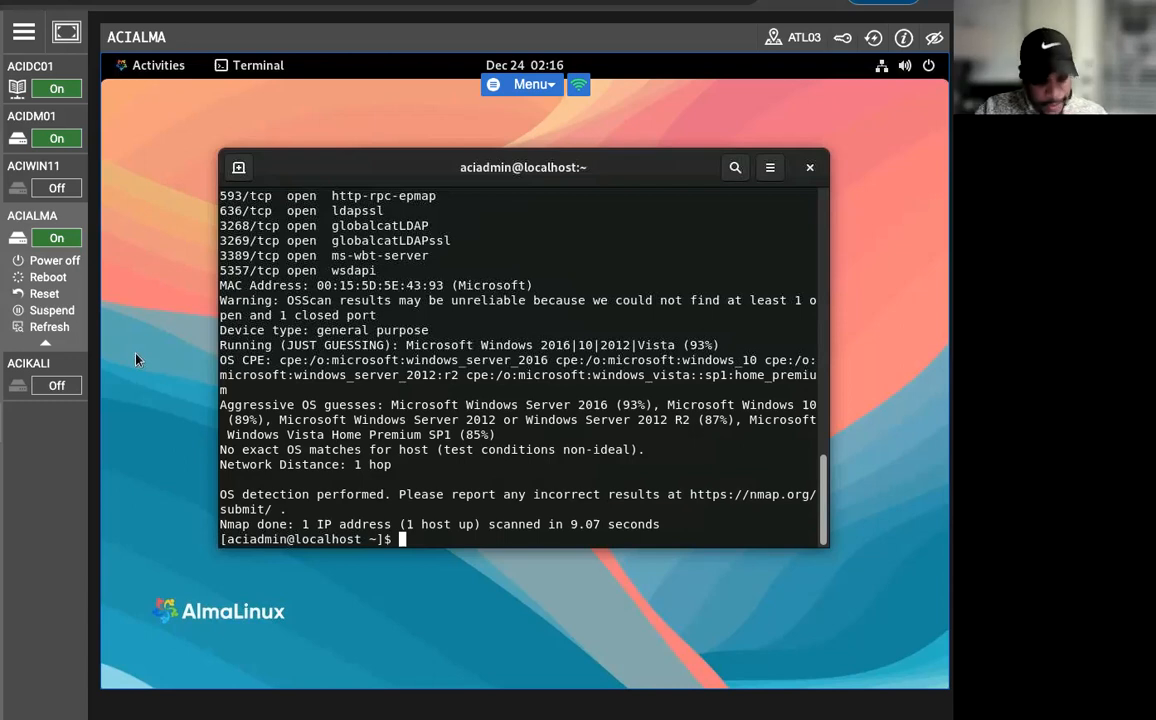
Run an operating system detection scan of 192.168.0.5 using sudo nmap with the -O option.
type("sud")
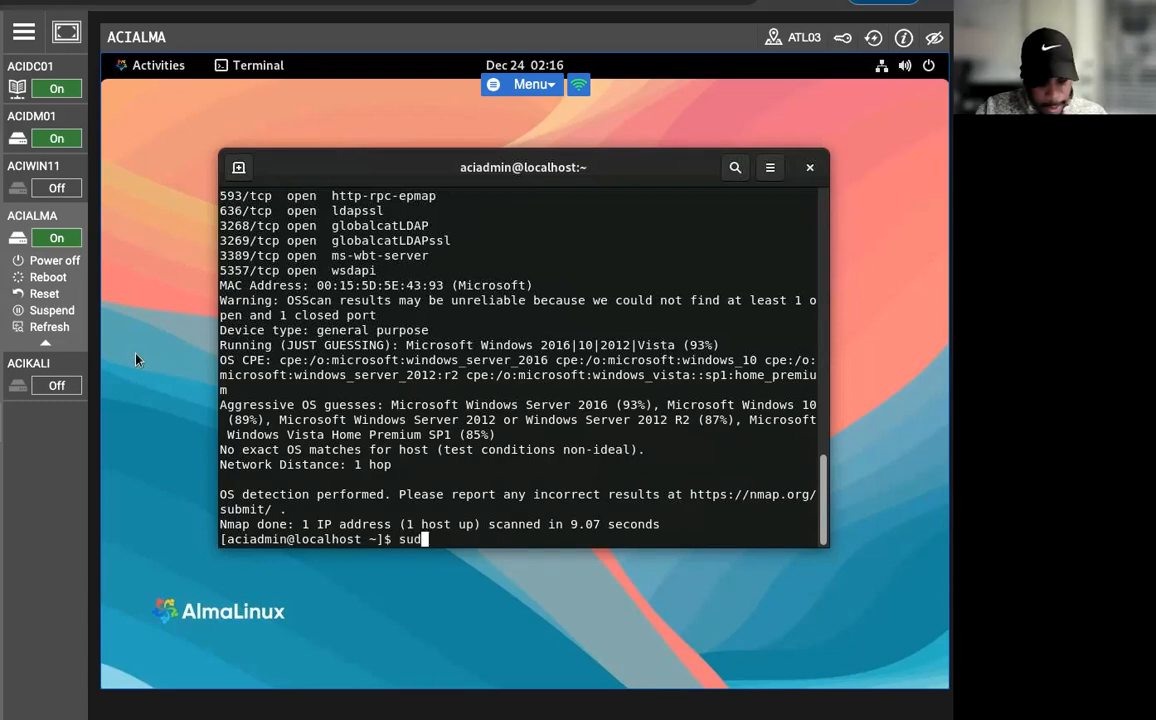
type("o nmao 19")
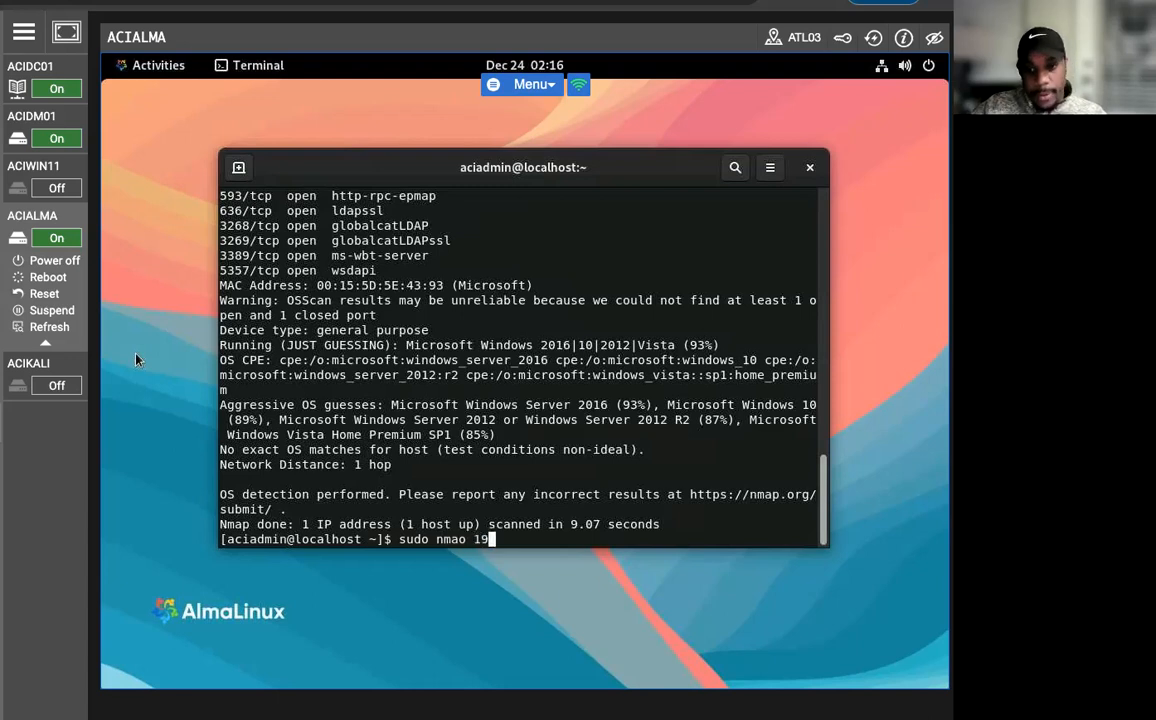
key("BackSpace")
key("BackSpace")
key("BackSpace")
key("BackSpace")
key("BackSpace")
type("ap 192.168.0.5 -O")
key("Return")
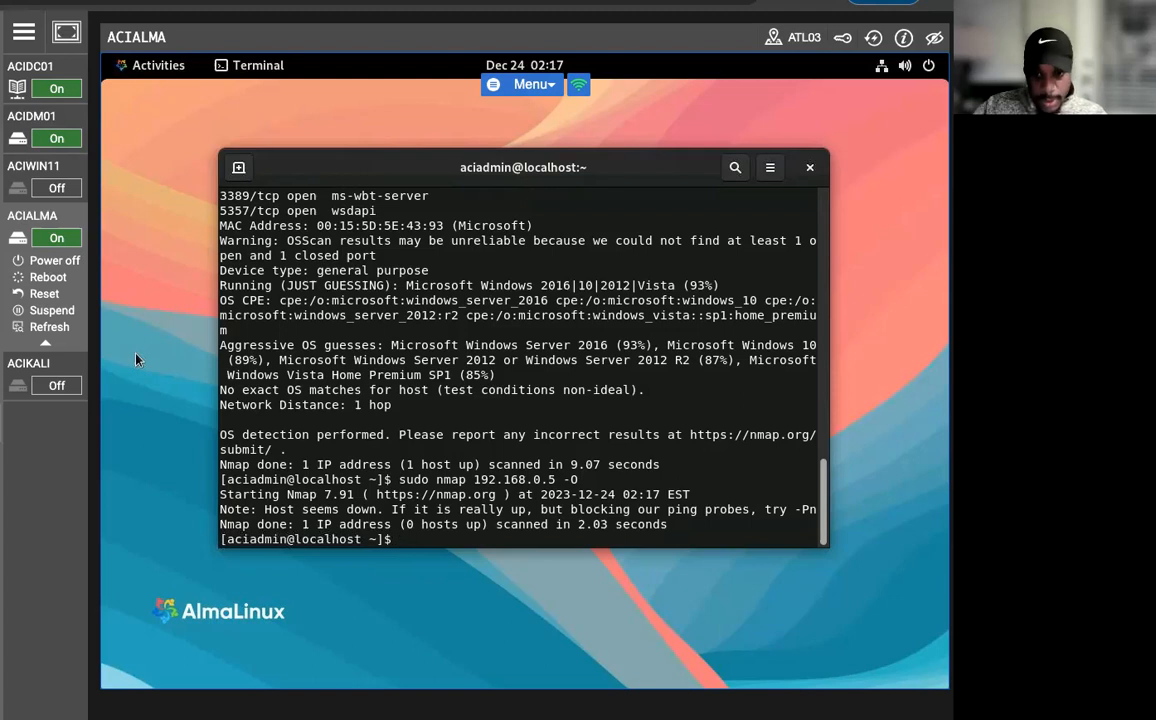
Edit the previous command into nmap 192.168.0.5 -sV, without sudo, and run the service version scan.
key("Up")
key("Left")
key("Left")
key("Left")
key("Left")
key("Left")
key("Left")
key("Left")
key("Left")
key("Left")
key("Left")
key("Left")
key("Left")
key("Left")
key("Left")
key("Left")
key("Left")
key("Left")
key("Left")
key("Left")
key("Left")
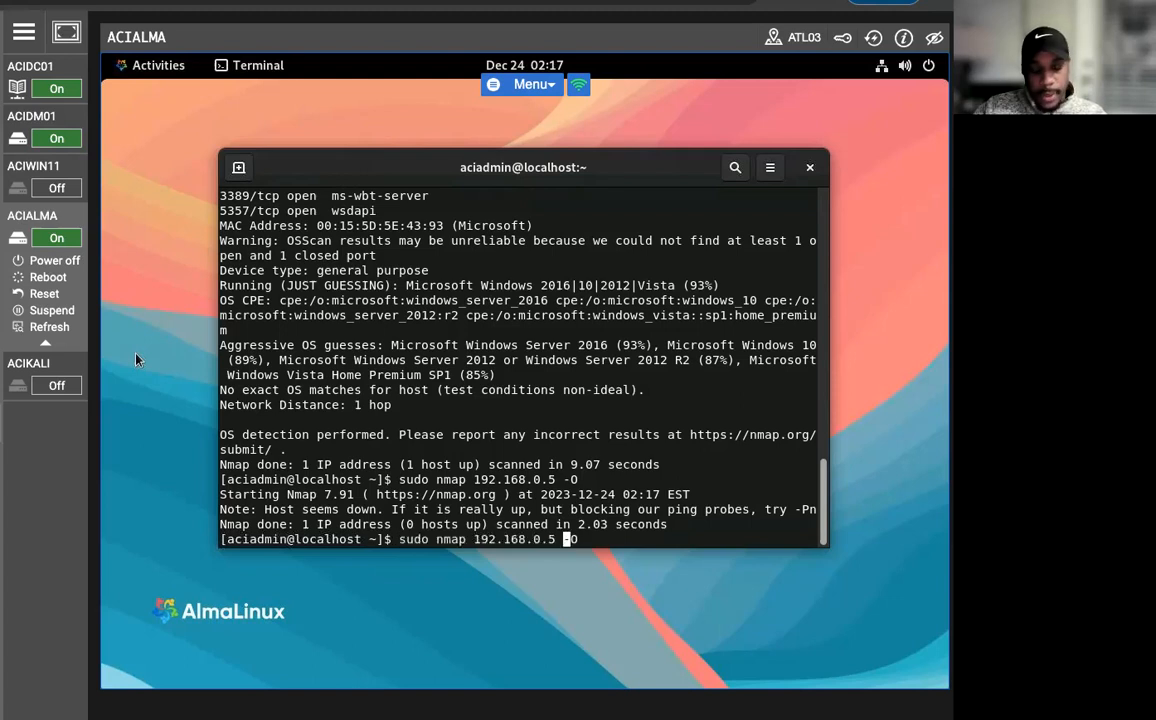
key("Right")
key("Right")
key("Right")
key("Right")
key("BackSpace")
key("BackSpace")
key("BackSpace")
key("BackSpace")
key("BackSpace")
key("Right")
key("Right")
key("Right")
key("Right")
key("Right")
key("Right")
key("Right")
key("Right")
key("Right")
key("Right")
key("Right")
key("Right")
key("Right")
key("Right")
key("Right")
key("Right")
key("Right")
key("Right")
key("Right")
key("BackSpace")
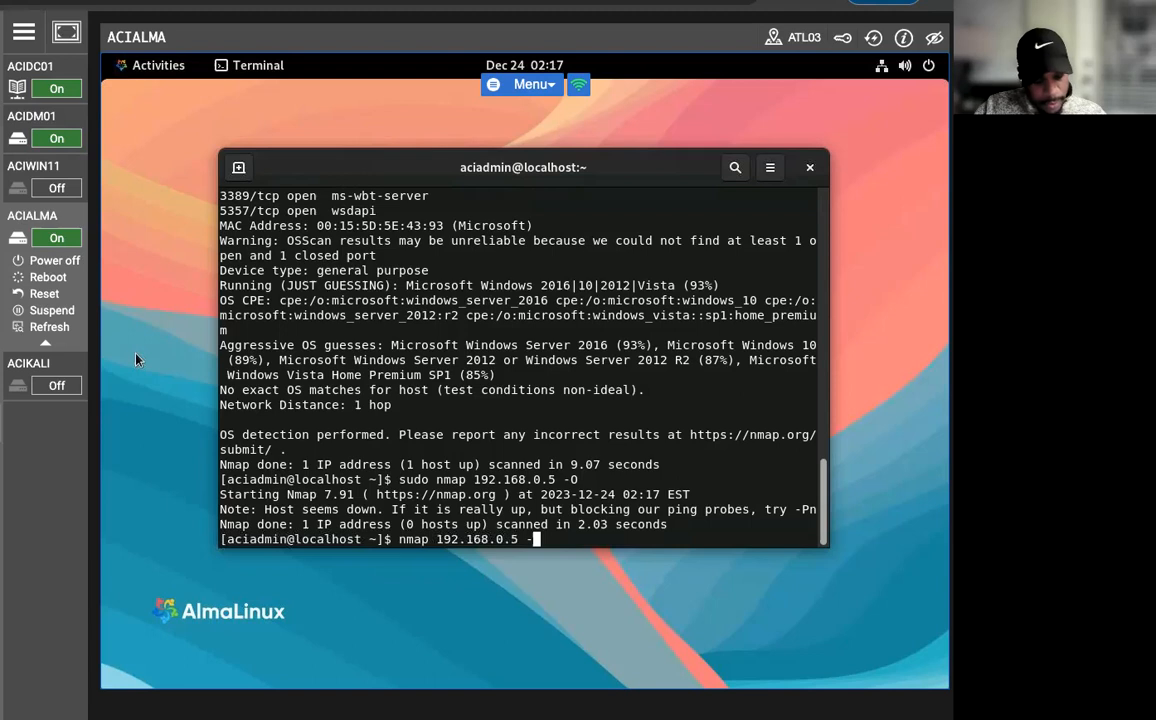
type("sV")
key("Return")
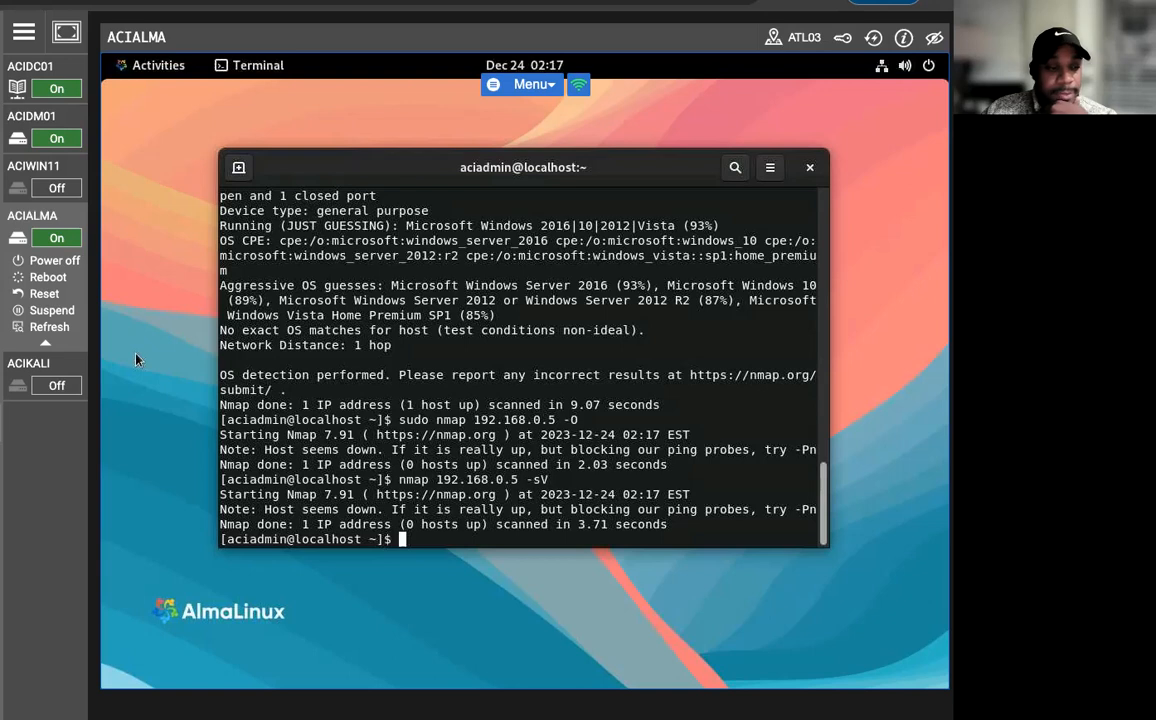
Change the target of the service version scan to 192.168.0.4 and run nmap 192.168.0.4 -sV.
key("Up")
key("Up")
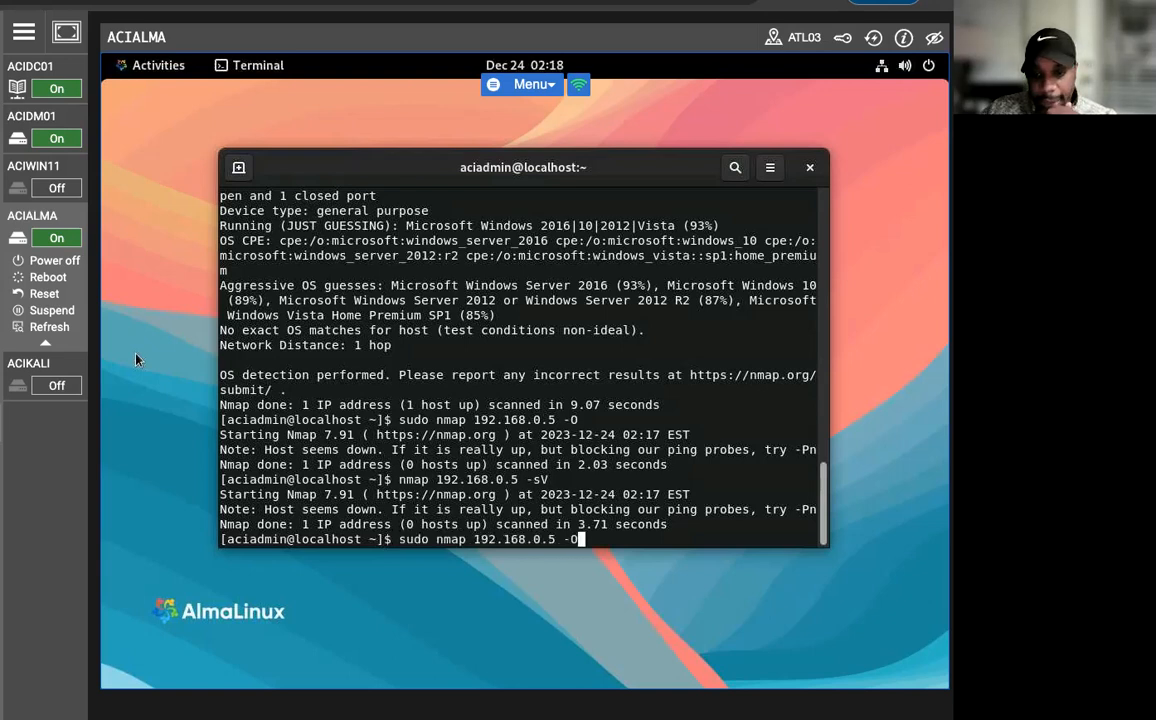
key("Left")
key("Left")
key("Left")
key("Left")
key("Left")
key("Left")
key("Left")
key("Left")
key("Left")
key("Left")
key("Left")
key("Left")
key("Left")
key("Left")
key("Left")
key("Left")
key("Left")
key("Left")
key("Up")
key("Down")
key("Down")
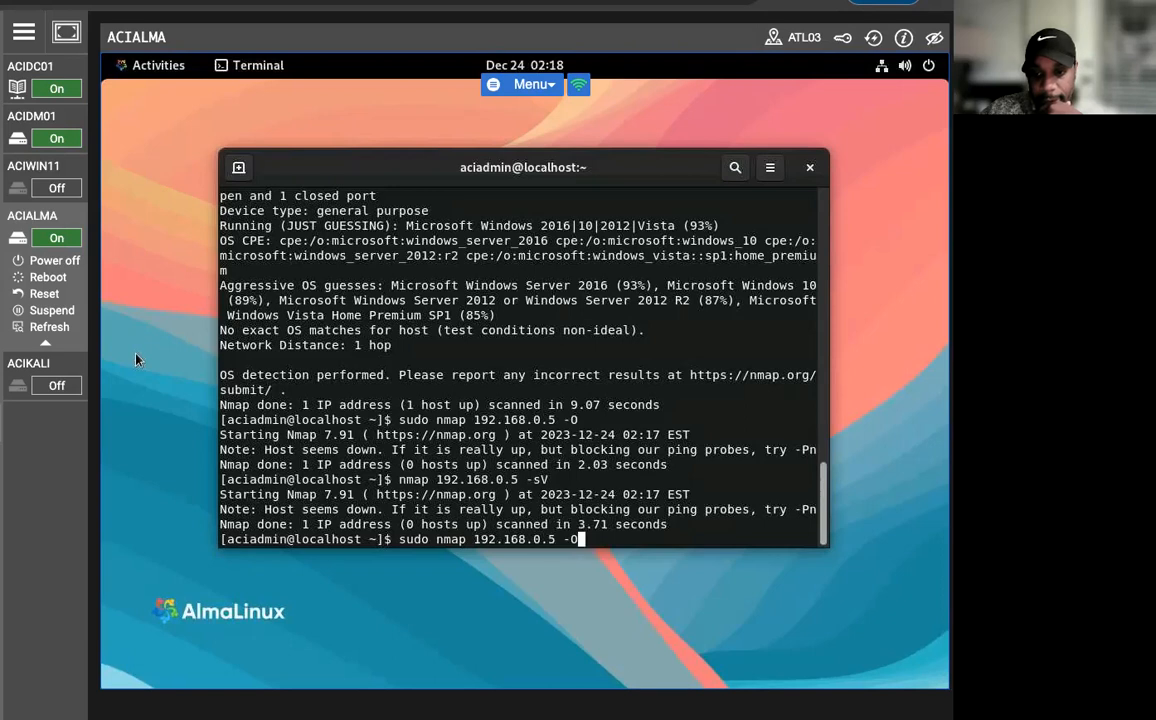
key("Left")
key("Left")
key("Left")
key("Left")
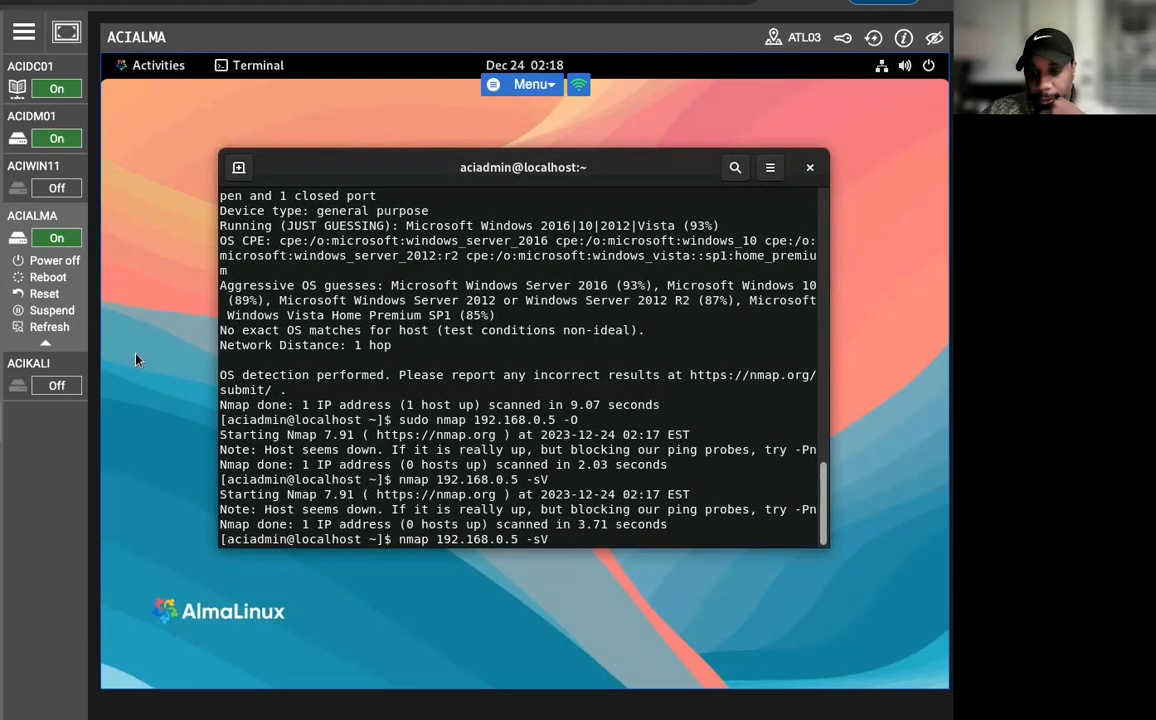
key("BackSpace")
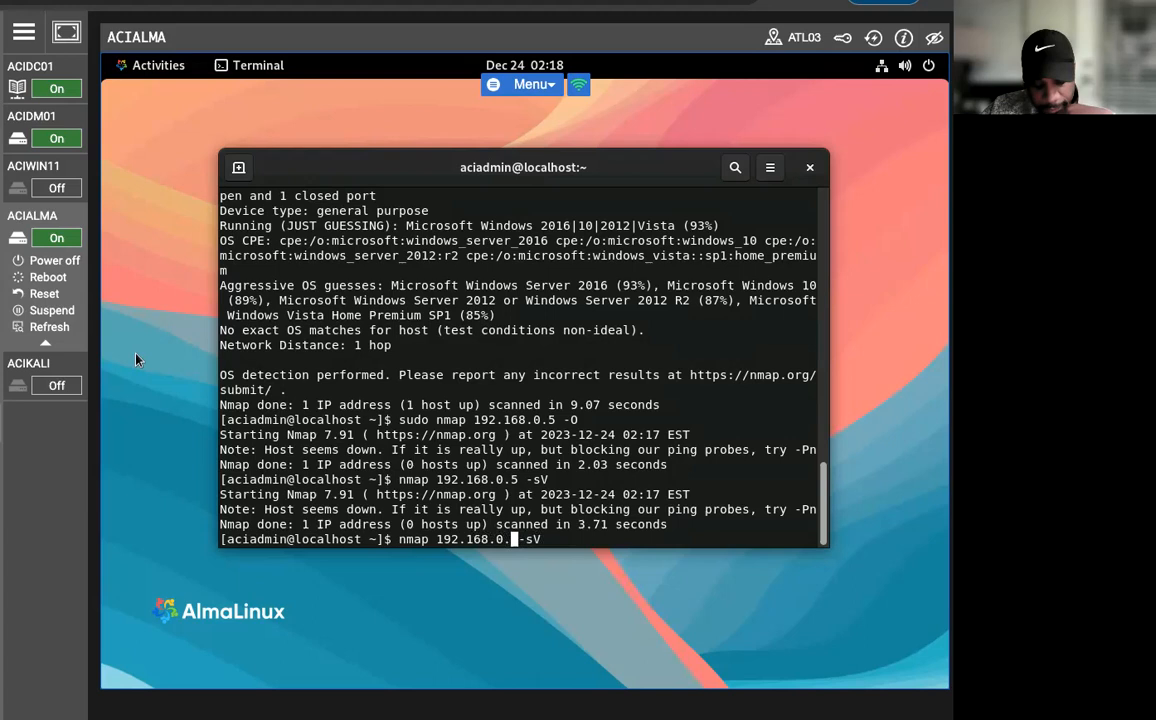
type("4")
key("Return")
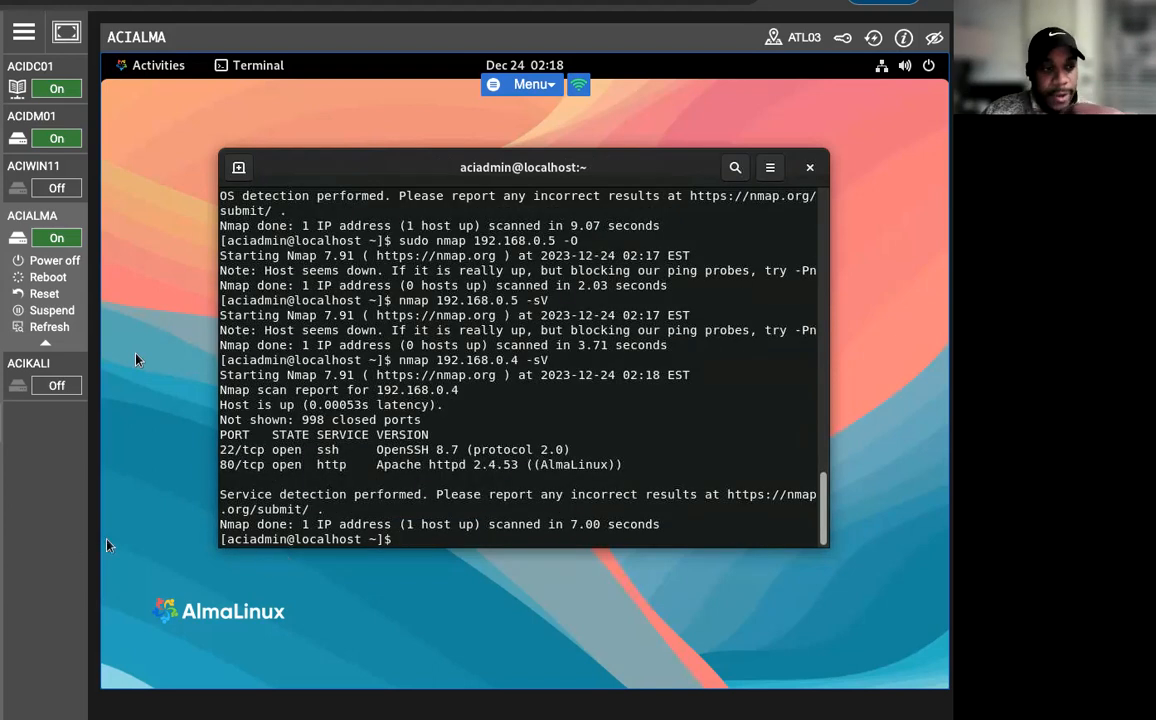
Replace the -sV option of the previous command with -A and run nmap 192.168.0.4 -A.
key("Up")
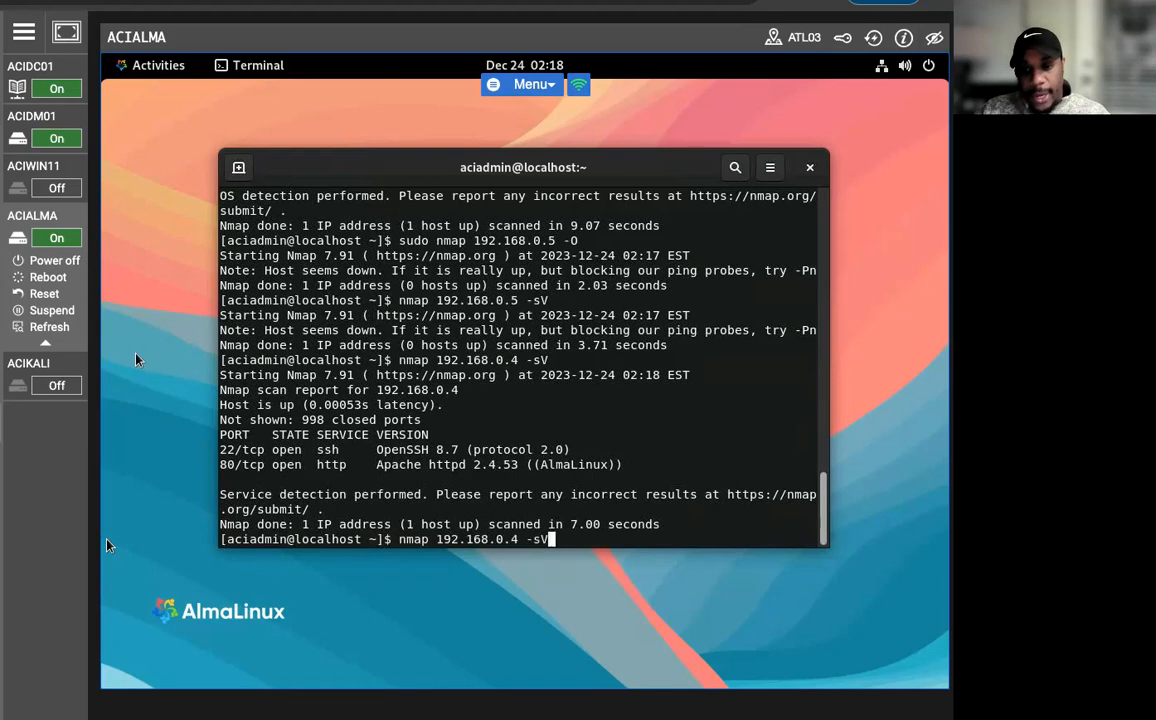
key("BackSpace")
key("BackSpace")
type("A")
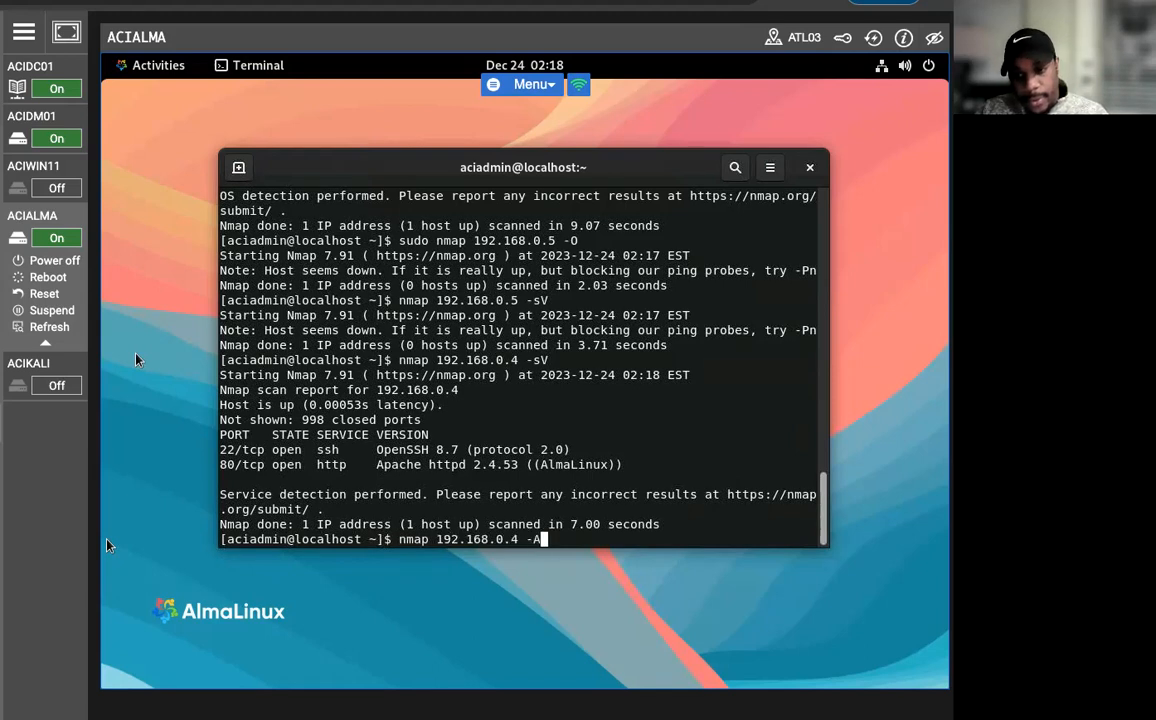
key("Return")
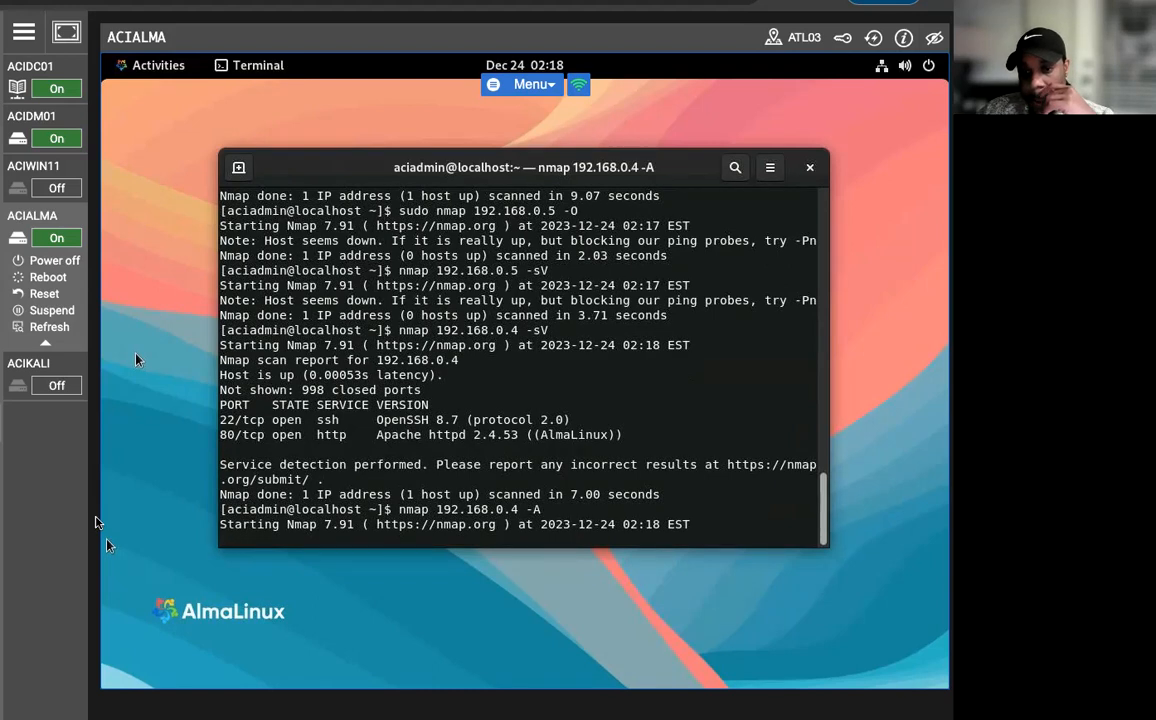
key("Return")
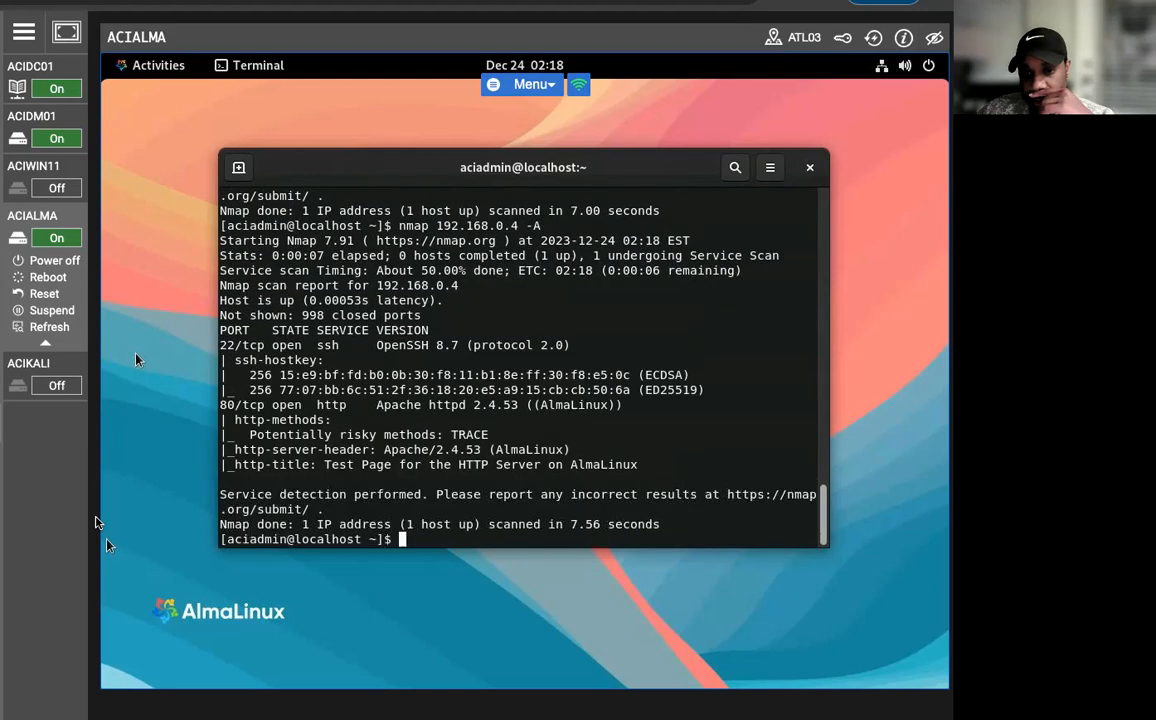
Change the target of the aggressive scan to 192.168.0.3 and run nmap 192.168.0.3 -A.
key("Up")
key("Left")
key("Left")
key("Left")
key("BackSpace")
type("3")
key("Return")
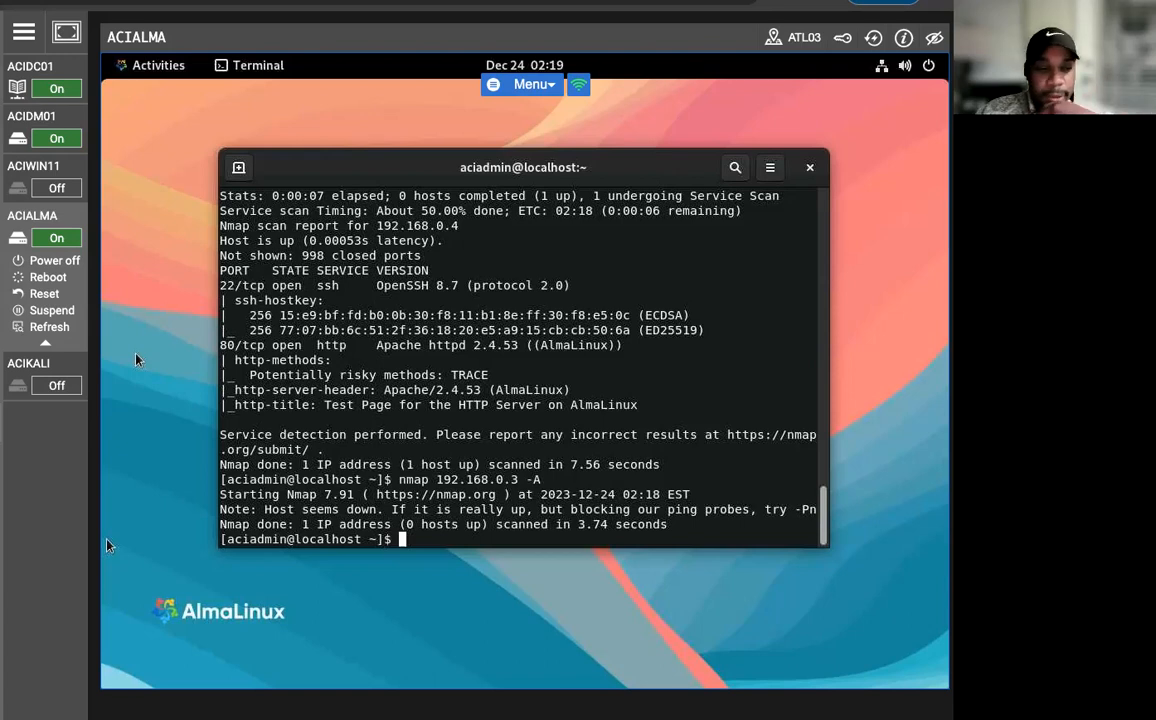
Change the target of the aggressive scan to 192.168.0.5 and run nmap 192.168.0.5 -A.
key("Up")
key("Left")
key("Left")
key("Left")
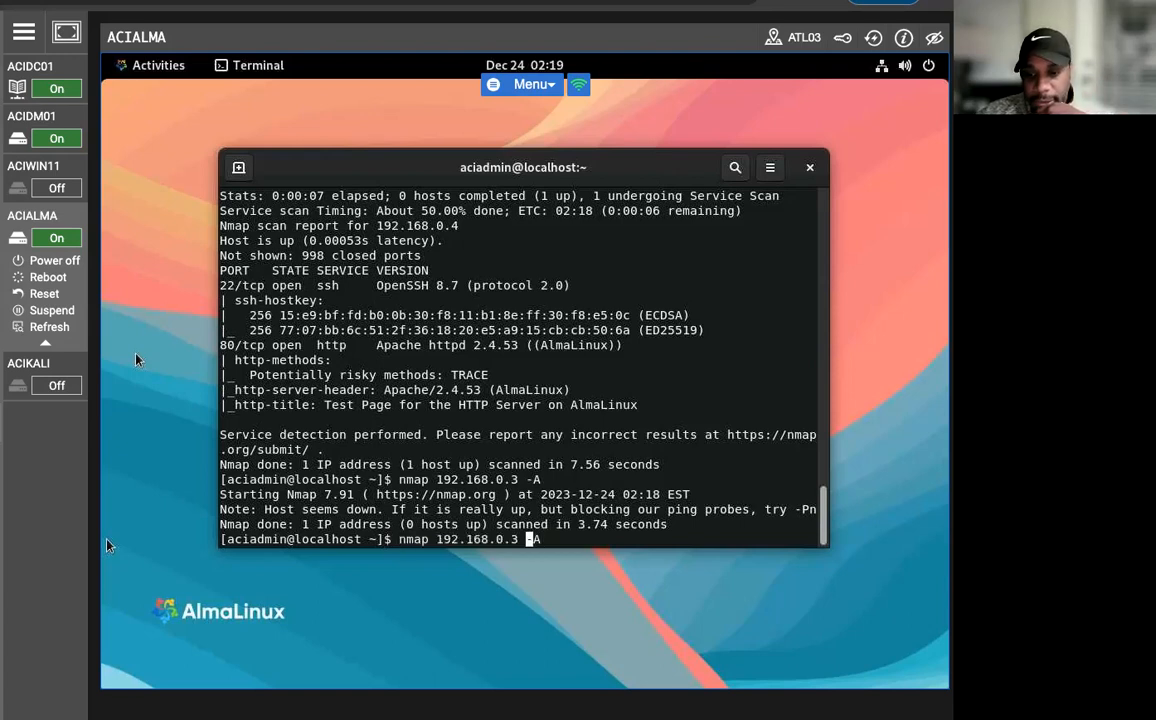
key("BackSpace")
type("5")
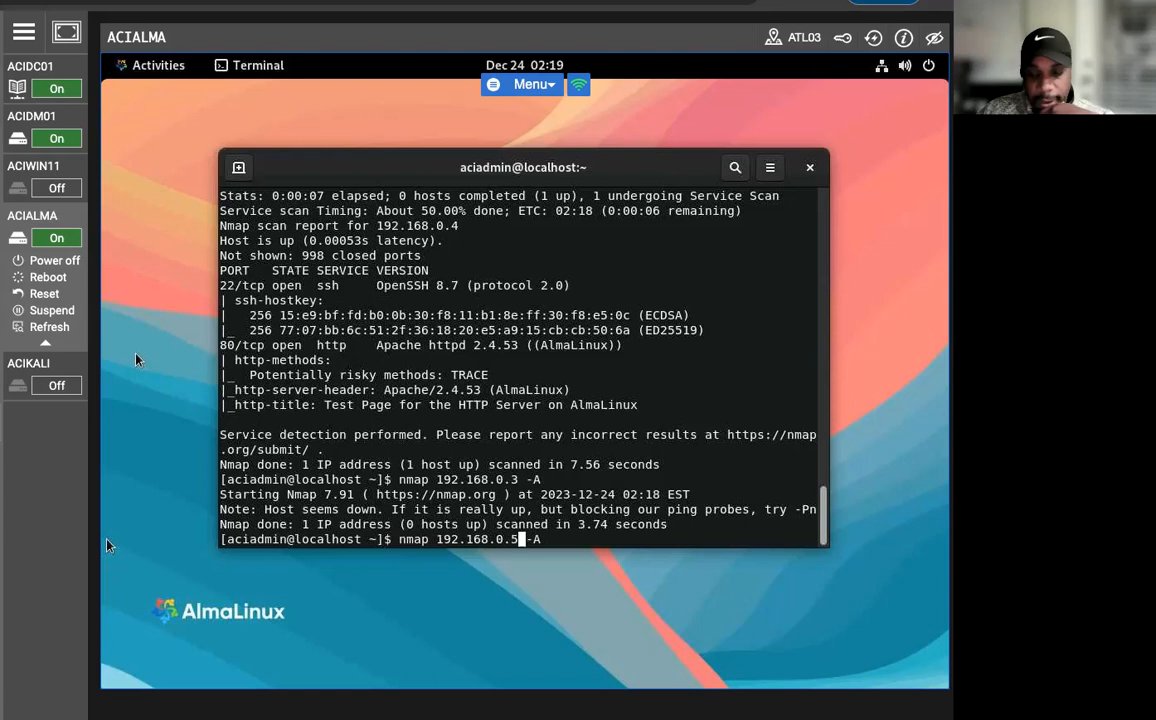
key("Return")
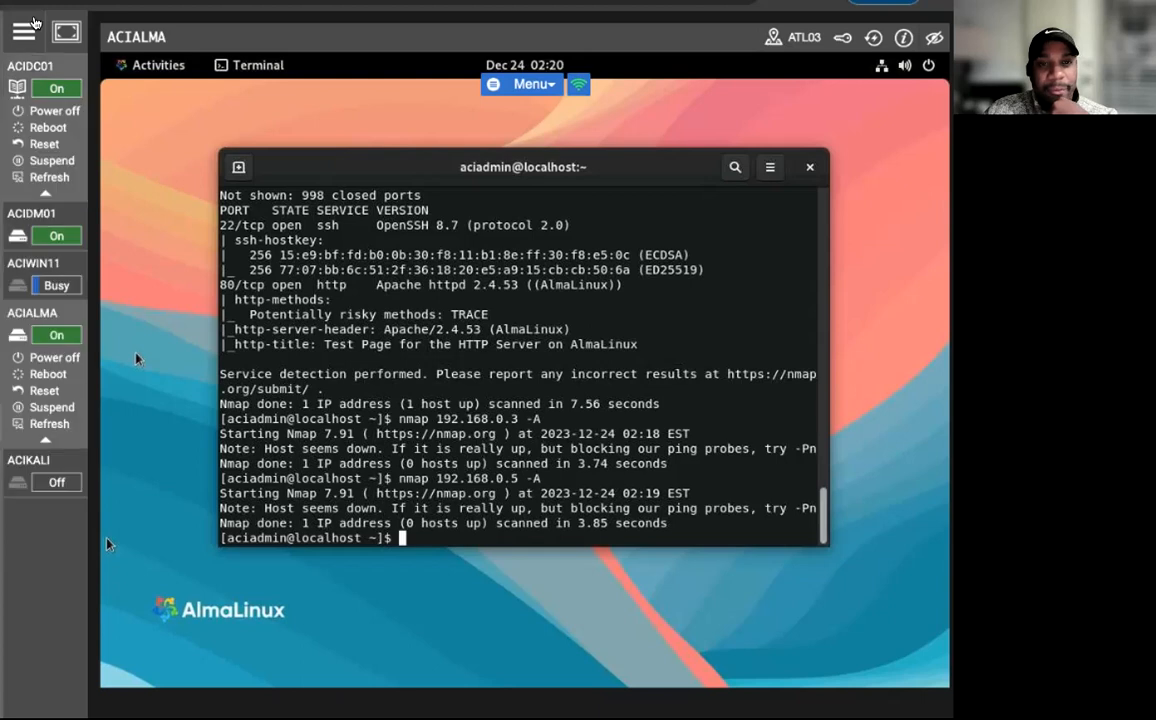
Switch to the ACIWIN11 machine, search for zenmap and open Zenmap.
left_click(38, 5)
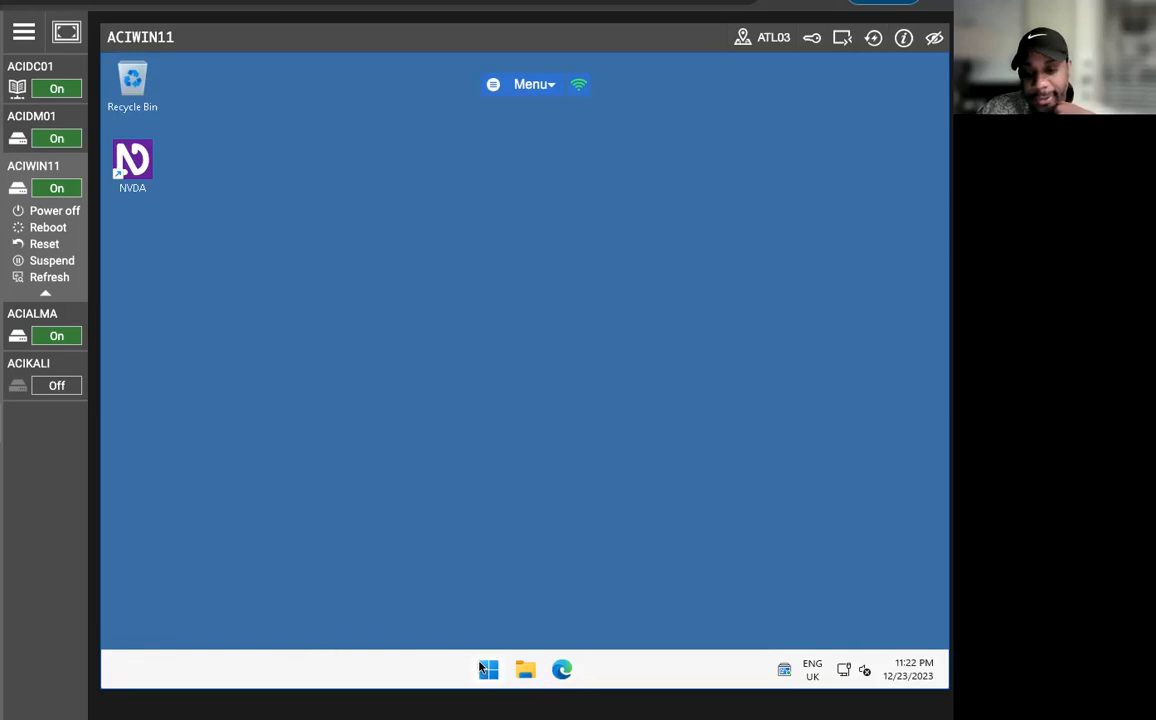
key("super")
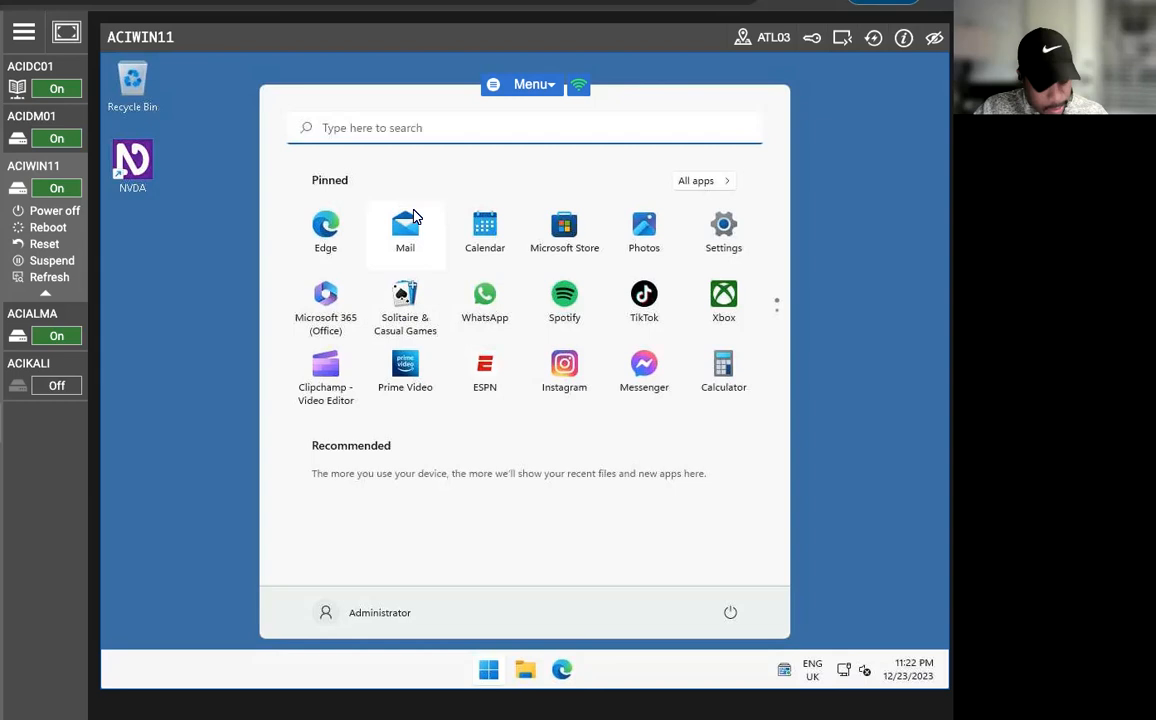
type("zenma")
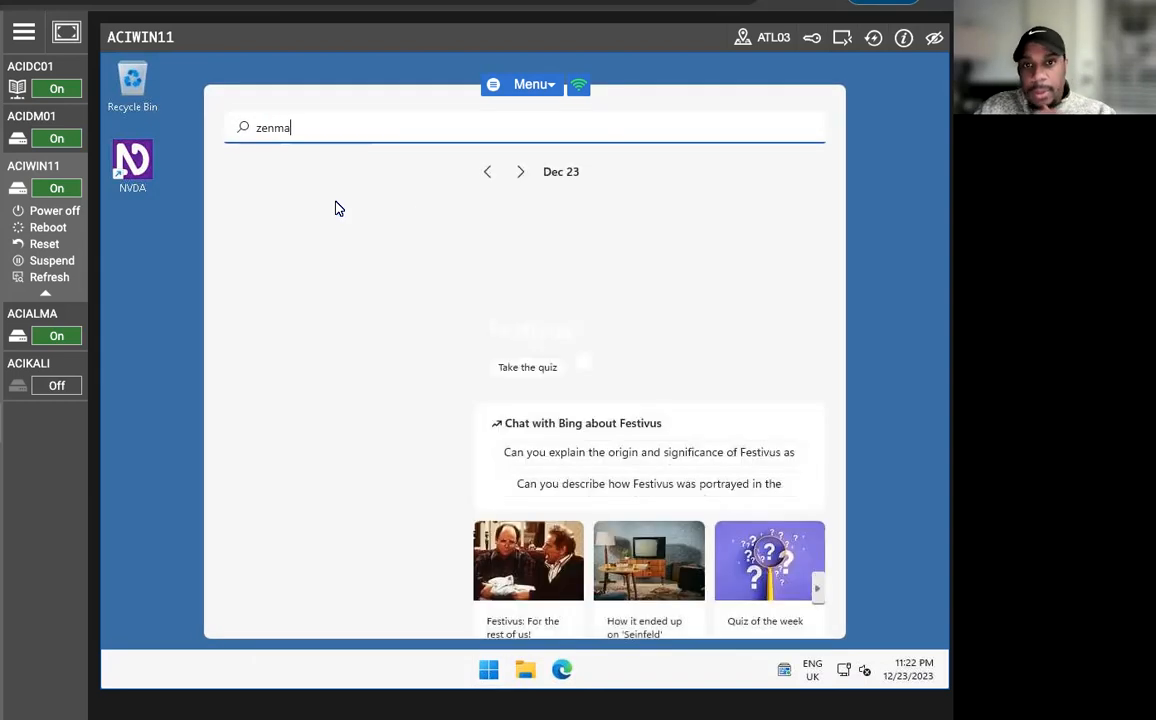
type("p")
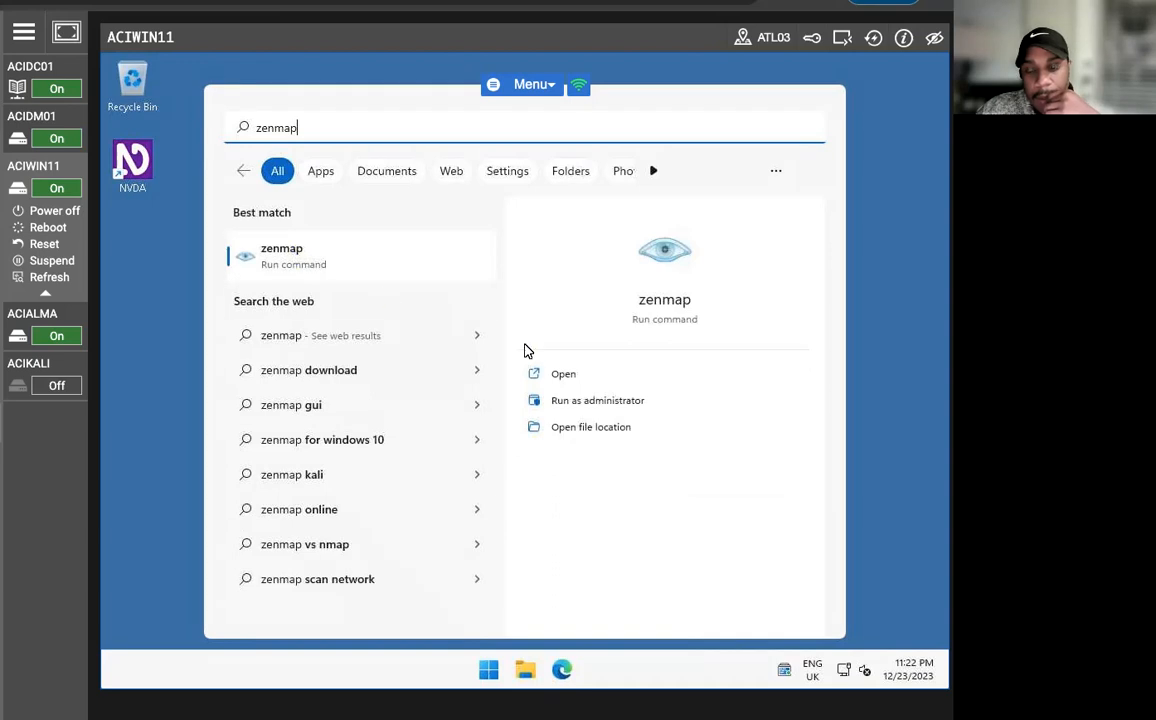
left_click(574, 379)
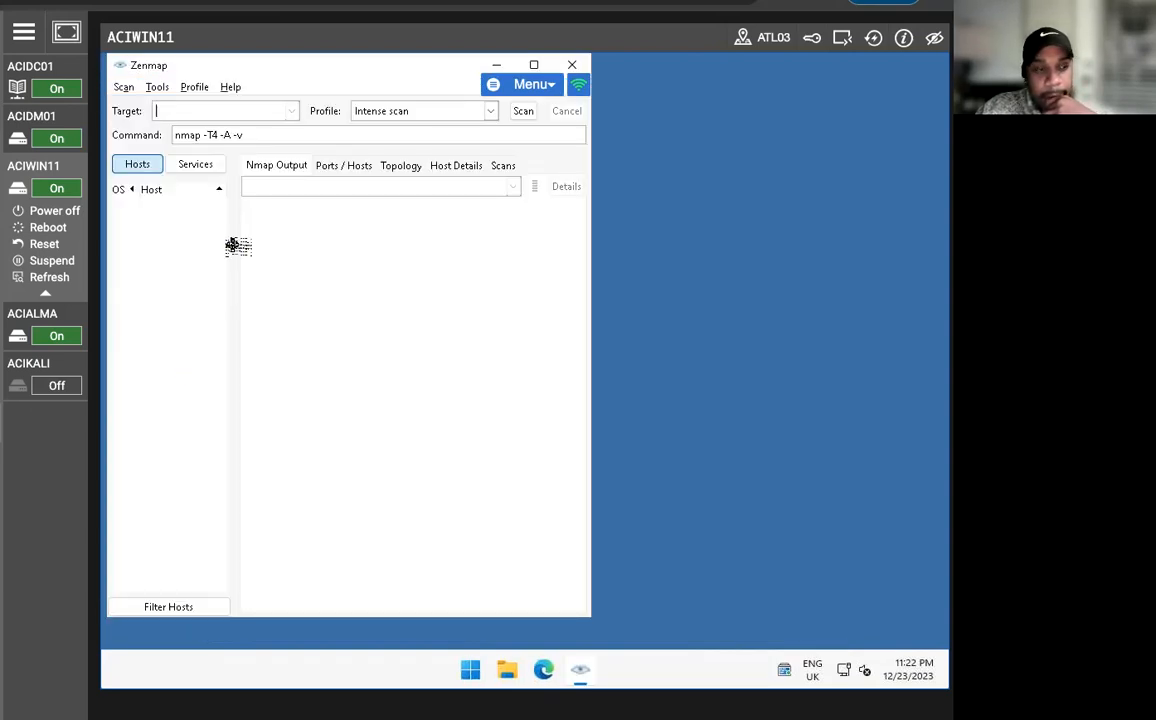
Set the Zenmap target to 192.168.0.0/24, choose the Quick scan profile and run the scan.
type("192.16")
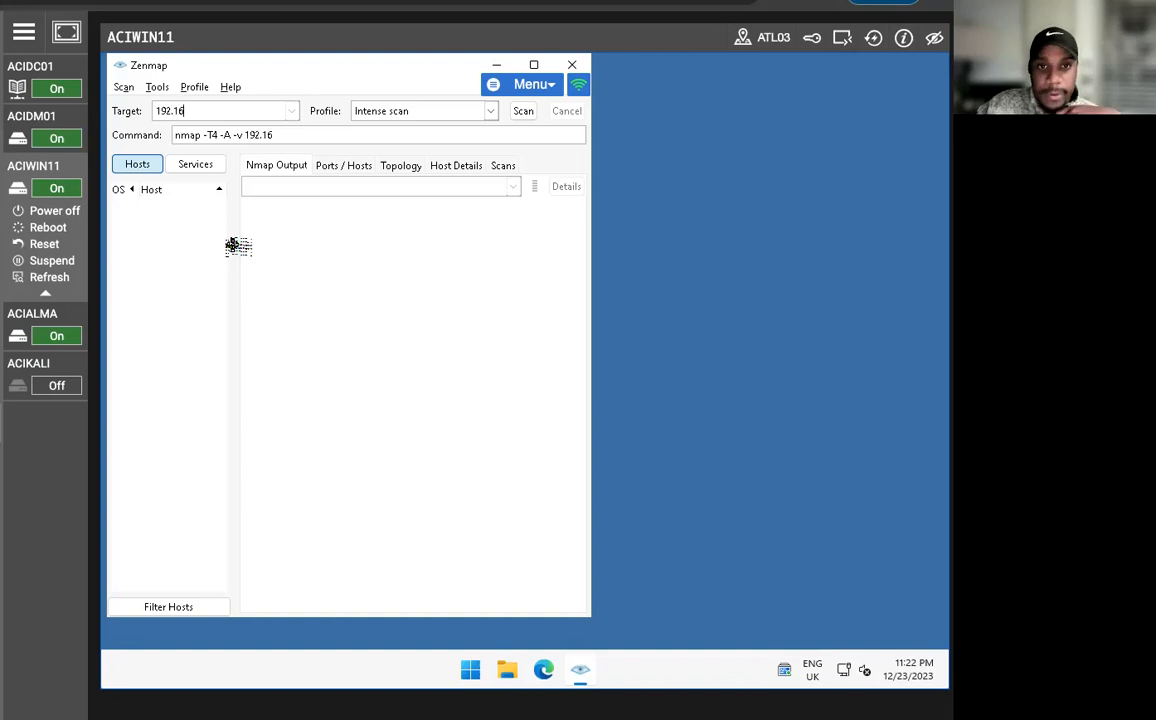
type("8.0.0")
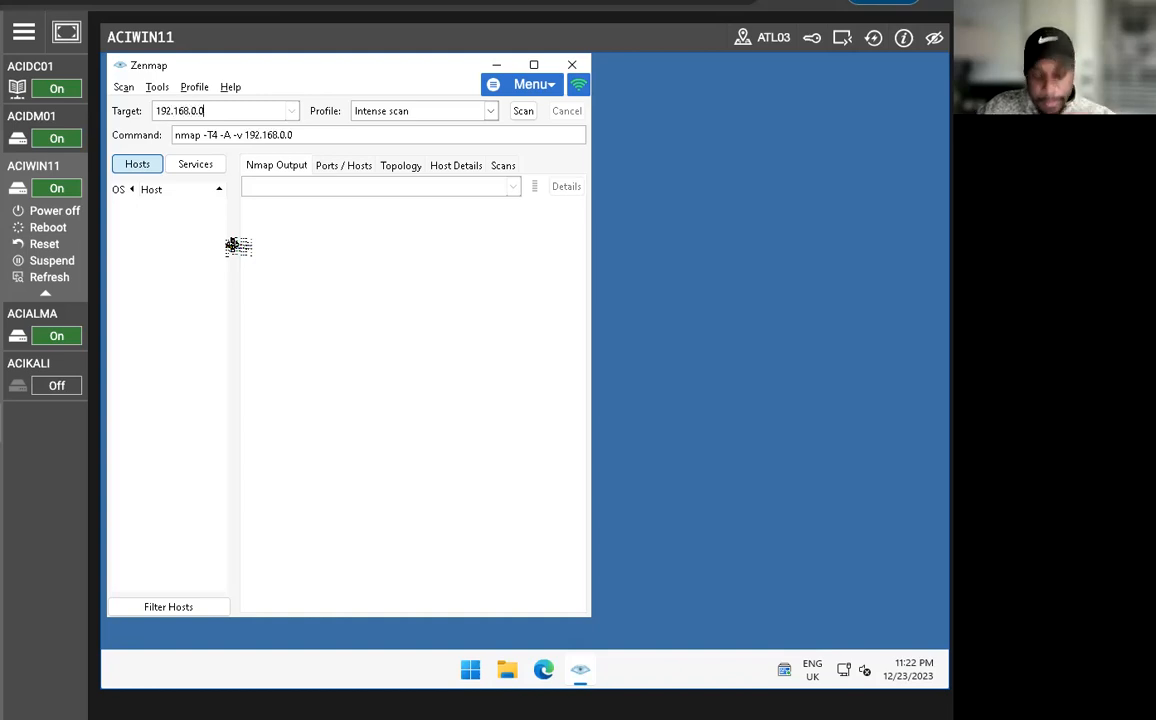
type("/24")
key("Tab")
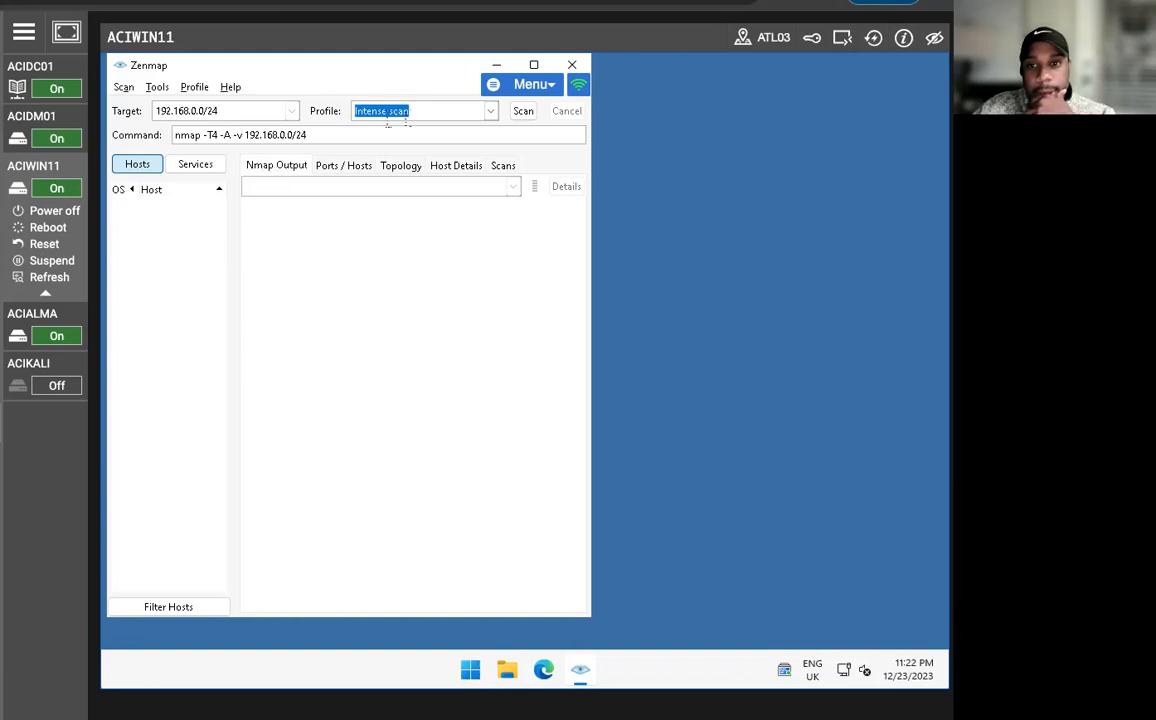
left_click(494, 117)
left_click(392, 226)
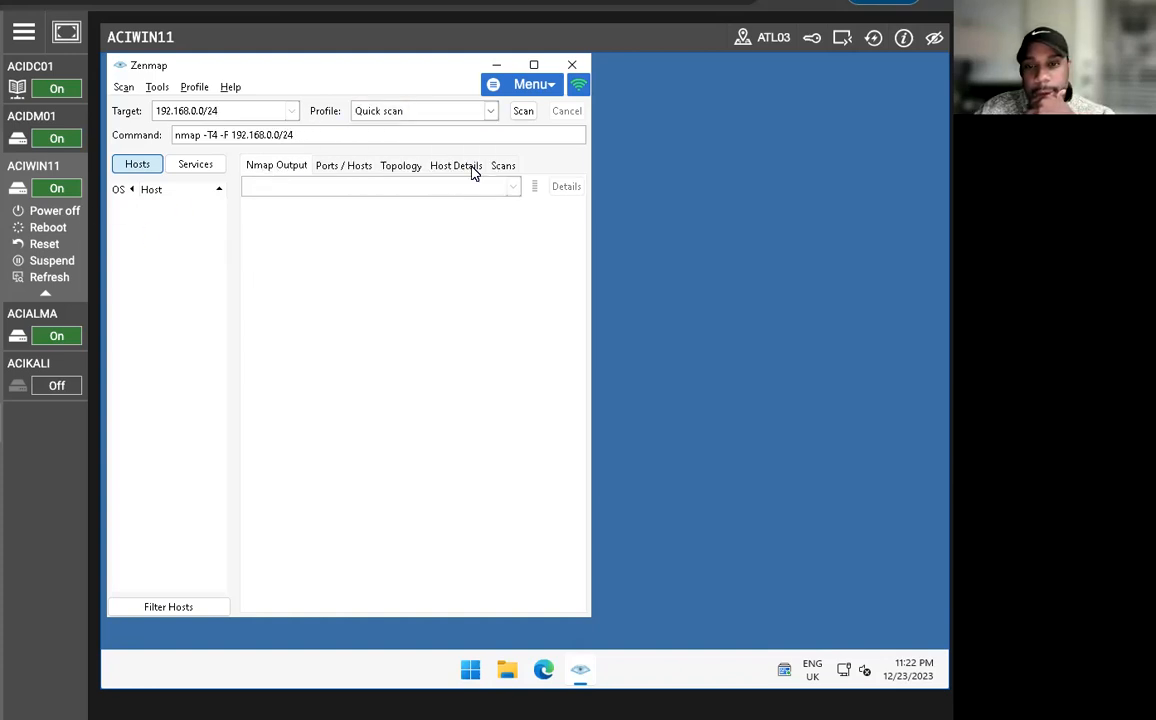
left_click(520, 113)
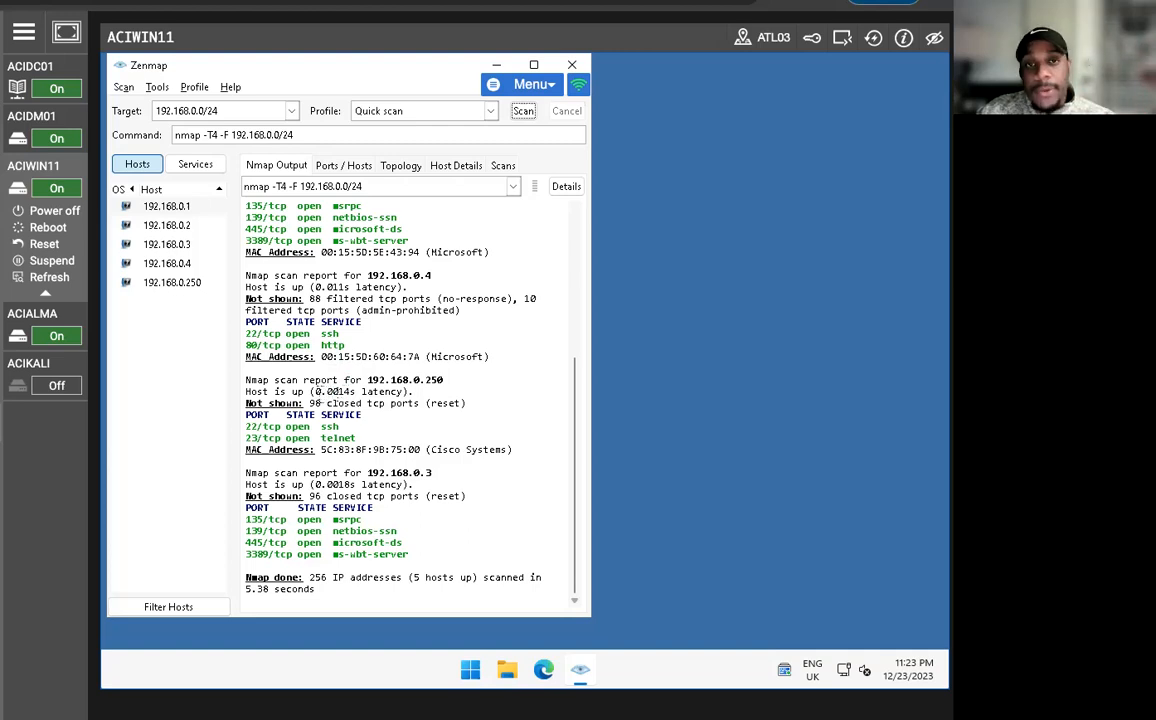
Review the quick scan output for the hosts and open ports on the 192.168.0.0/24 network.
scroll(423, 308, "up", 7)
scroll(430, 330, "down", 5)
scroll(437, 338, "up", 4)
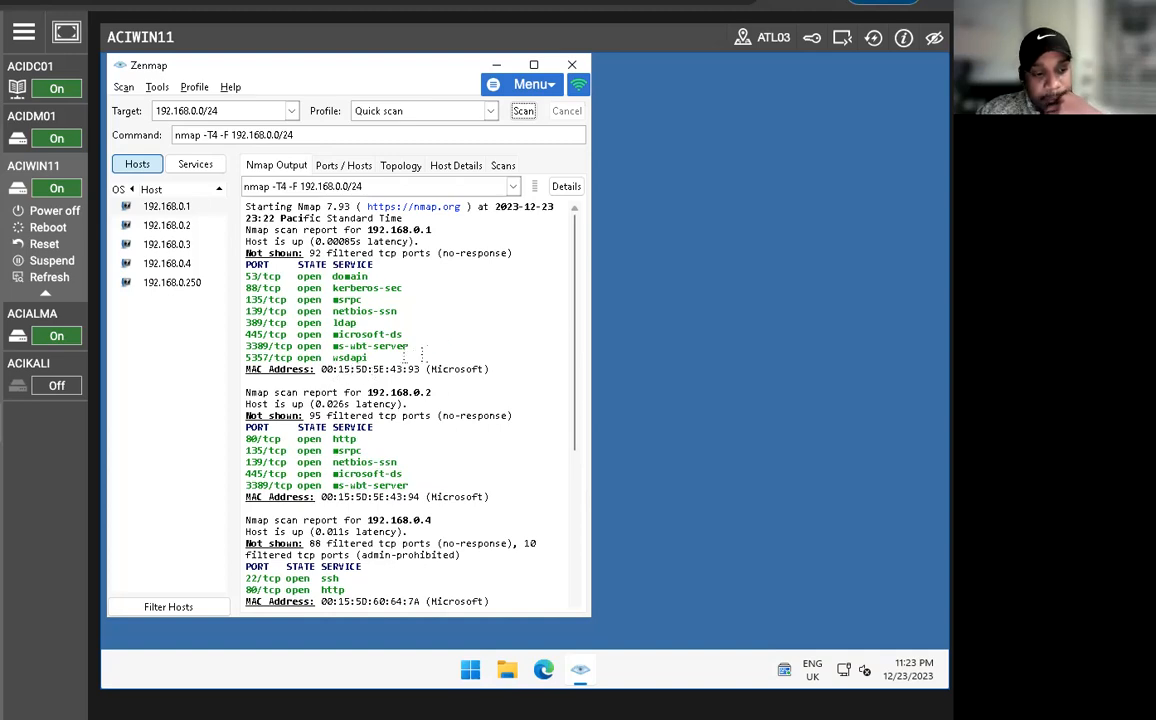
scroll(421, 347, "down", 3)
scroll(350, 300, "up", 3)
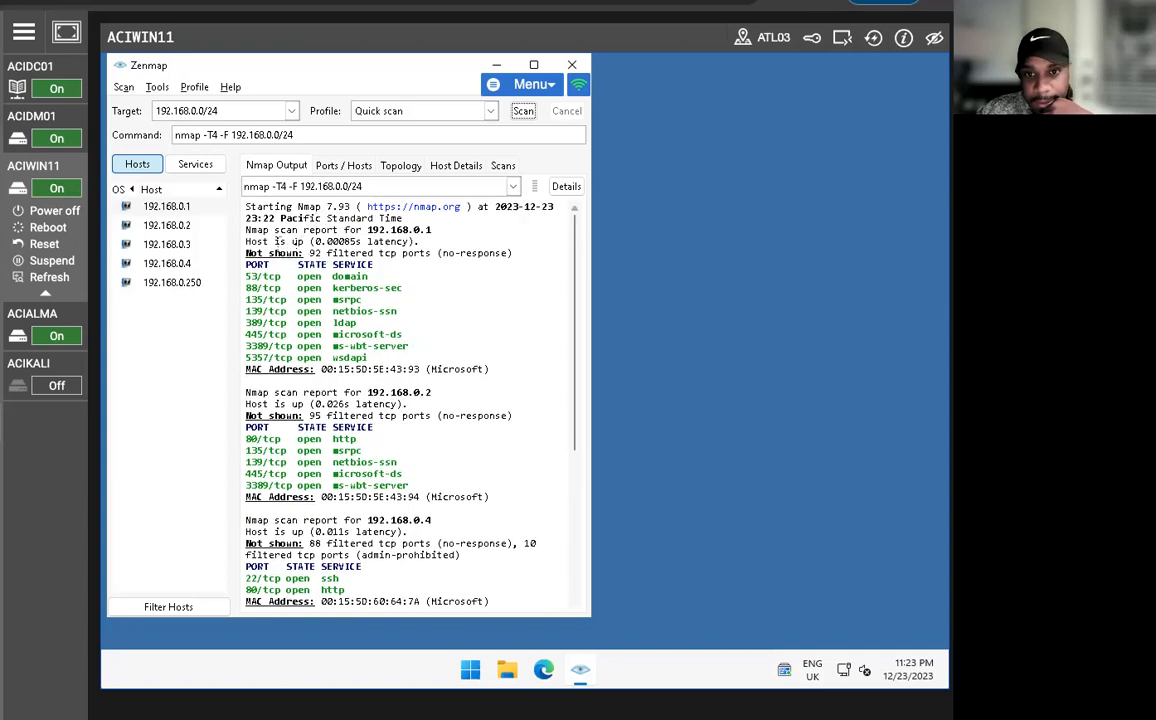
Examine the port and service lists of hosts 192.168.0.1 and 192.168.0.2.
left_click(181, 207)
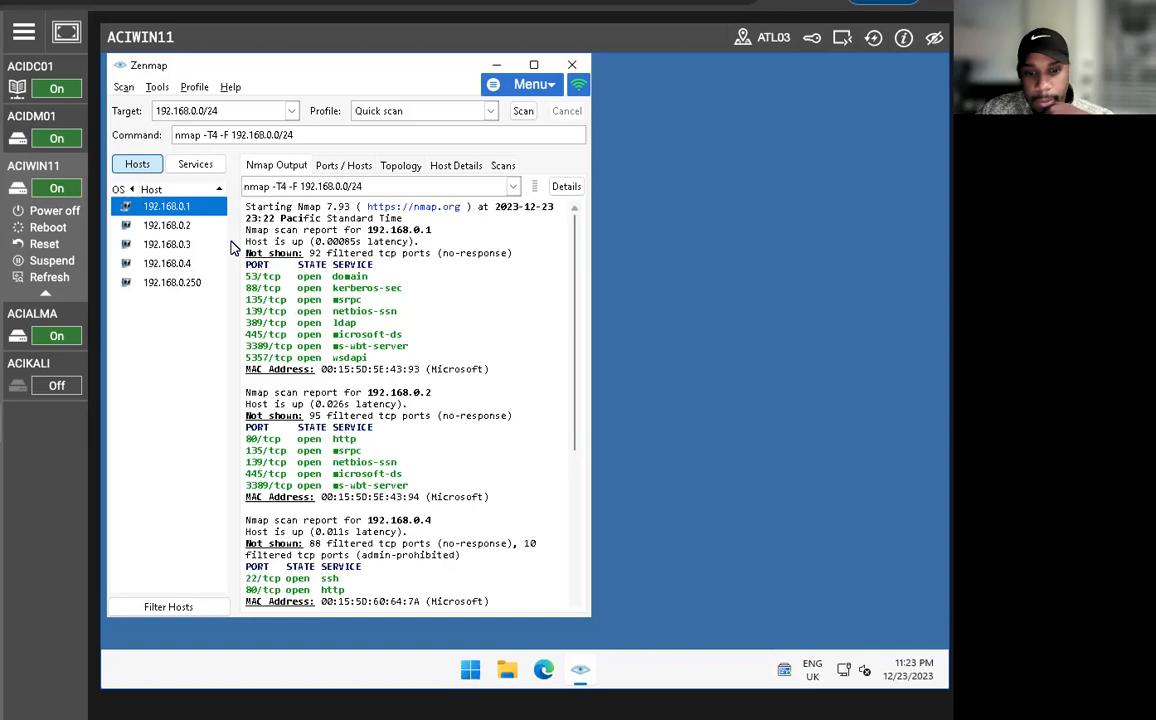
left_click(343, 166)
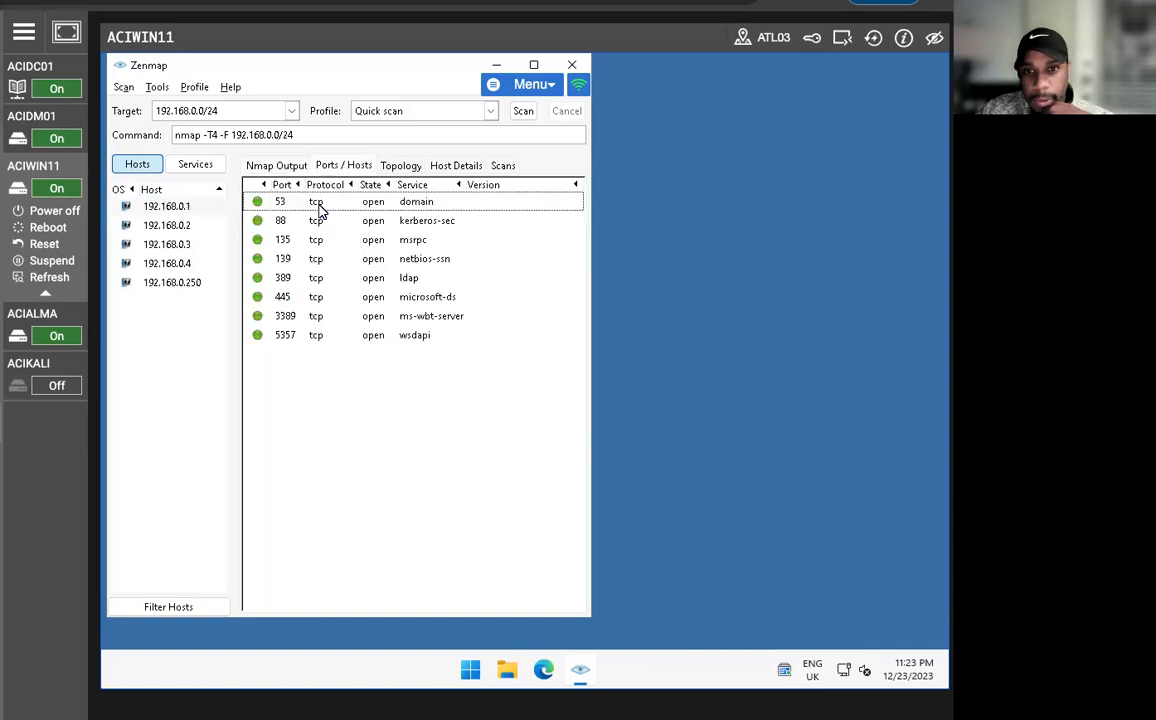
left_click(366, 206)
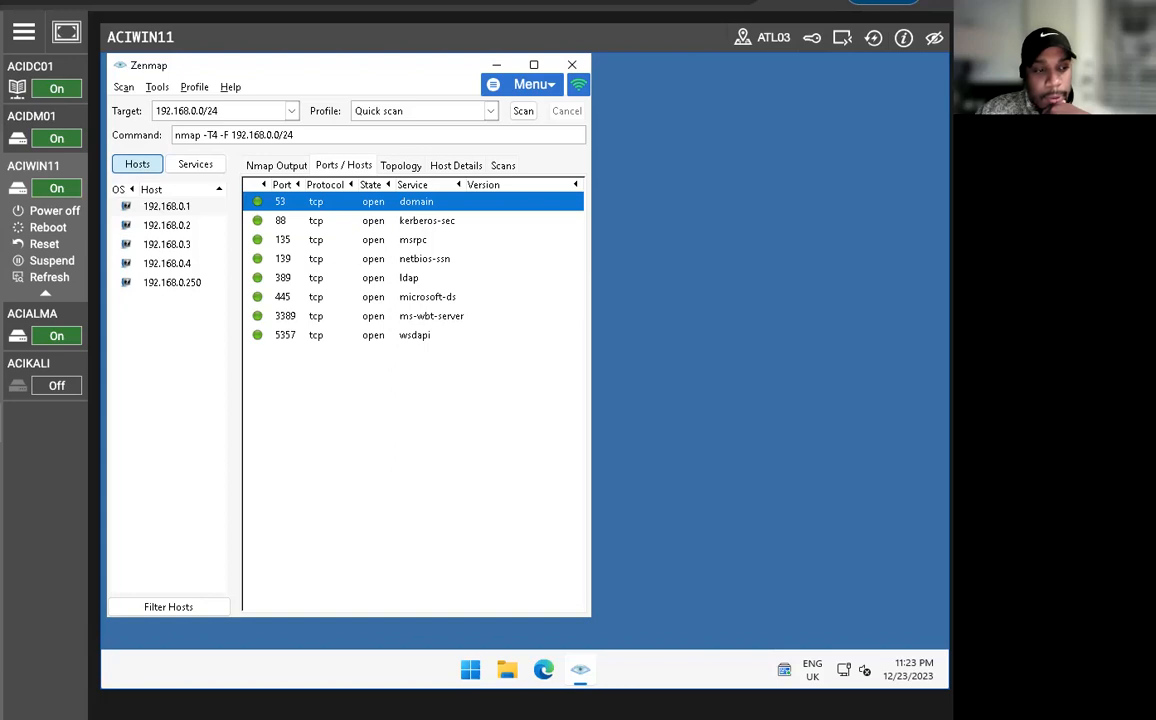
left_click(180, 228)
left_click(315, 209)
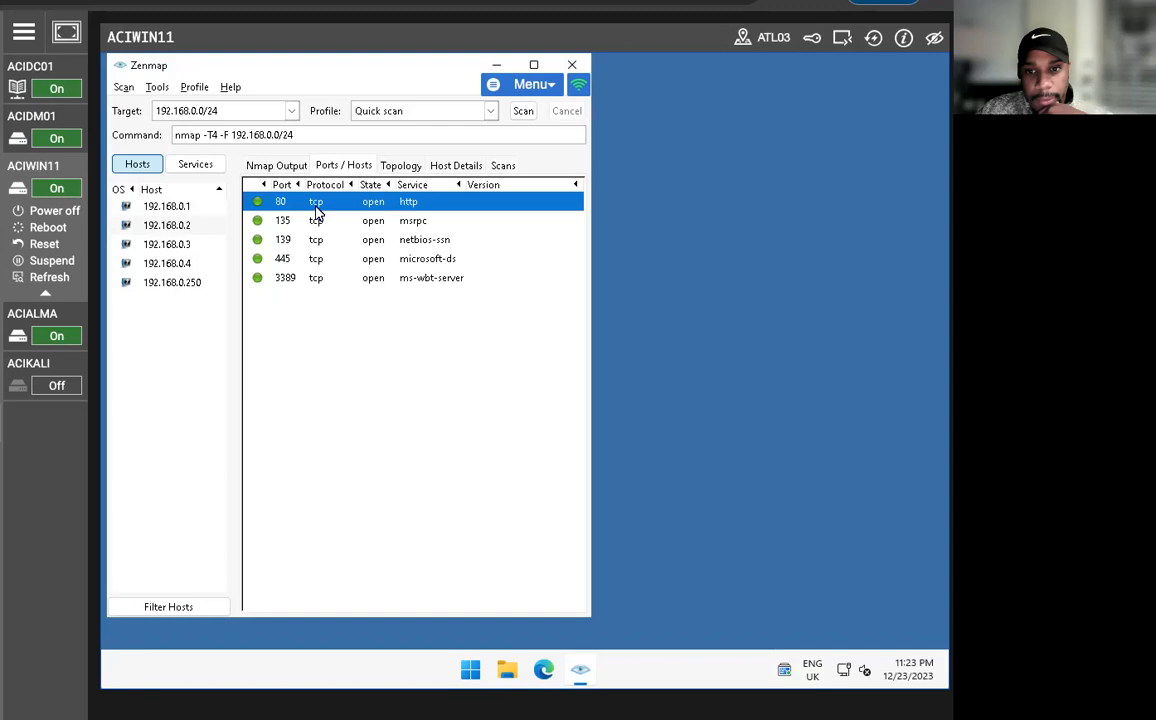
left_click(302, 220)
left_click(302, 206)
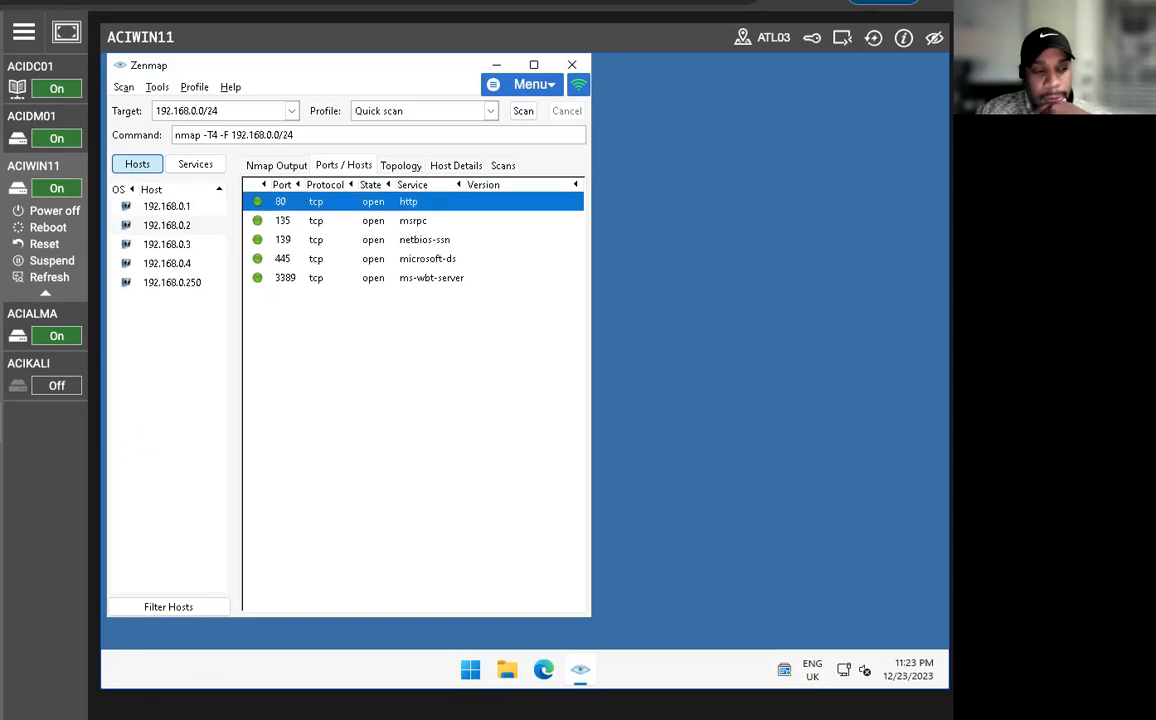
Set the target to 192.168.0.1, add the -O option to the command, run the scan and select that host.
left_click(266, 111)
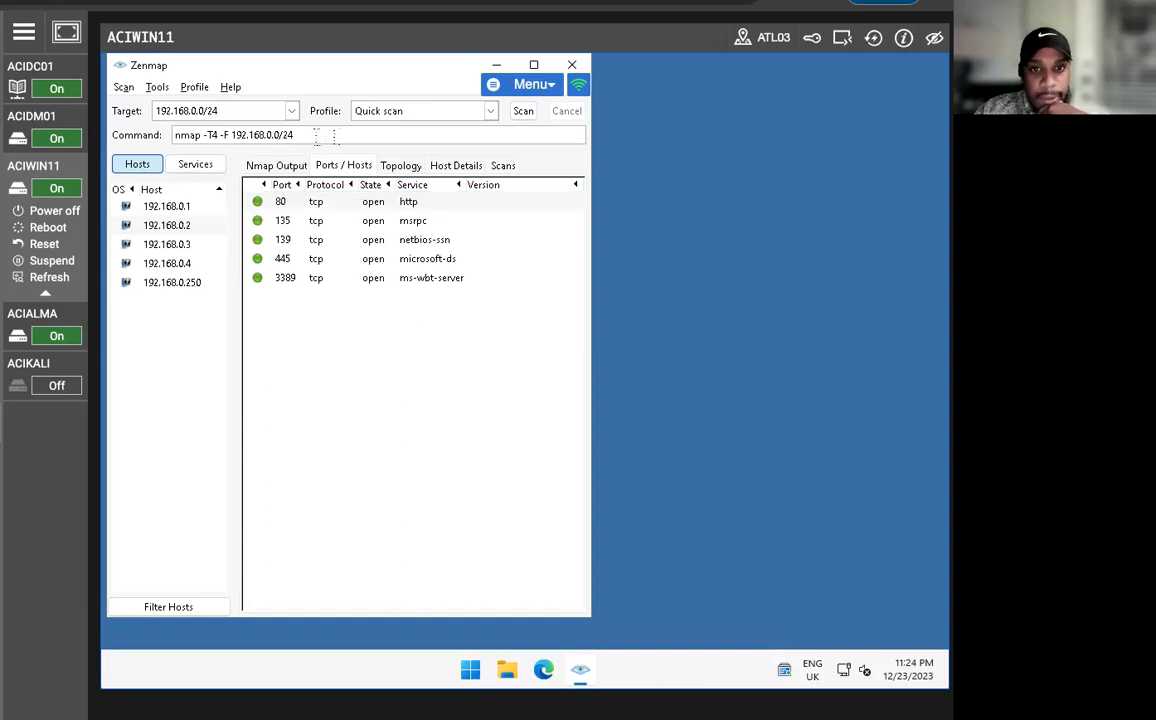
key("BackSpace")
key("BackSpace")
key("BackSpace")
key("BackSpace")
key("BackSpace")
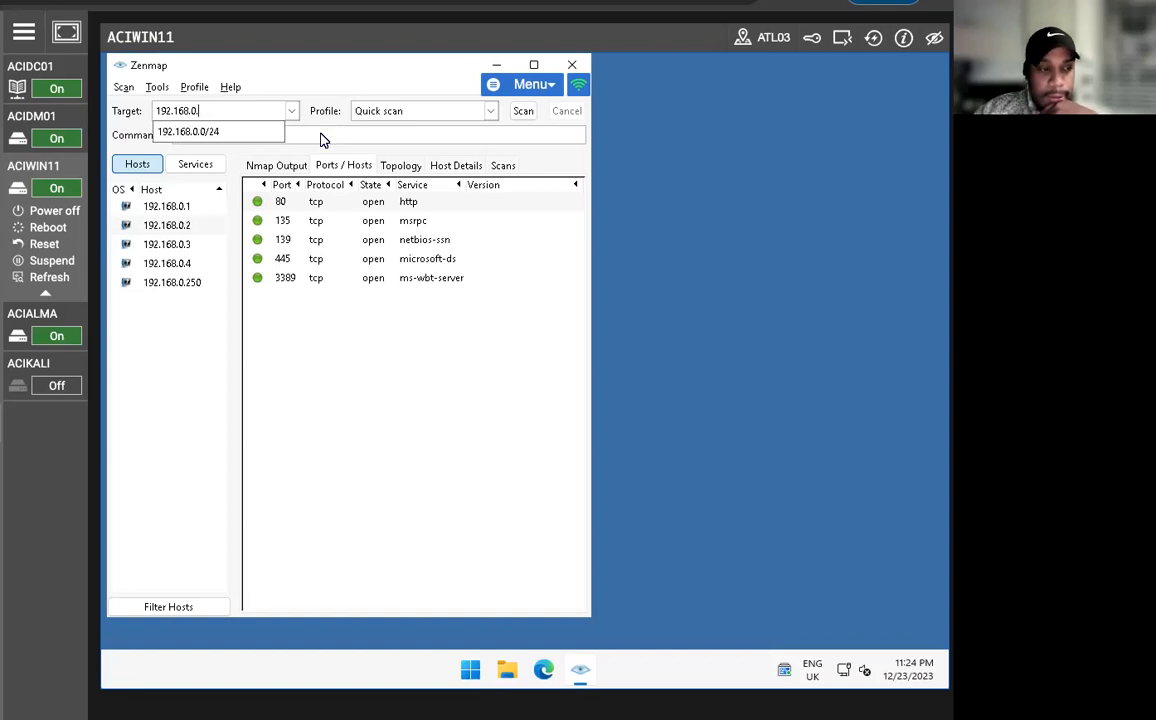
type(".1")
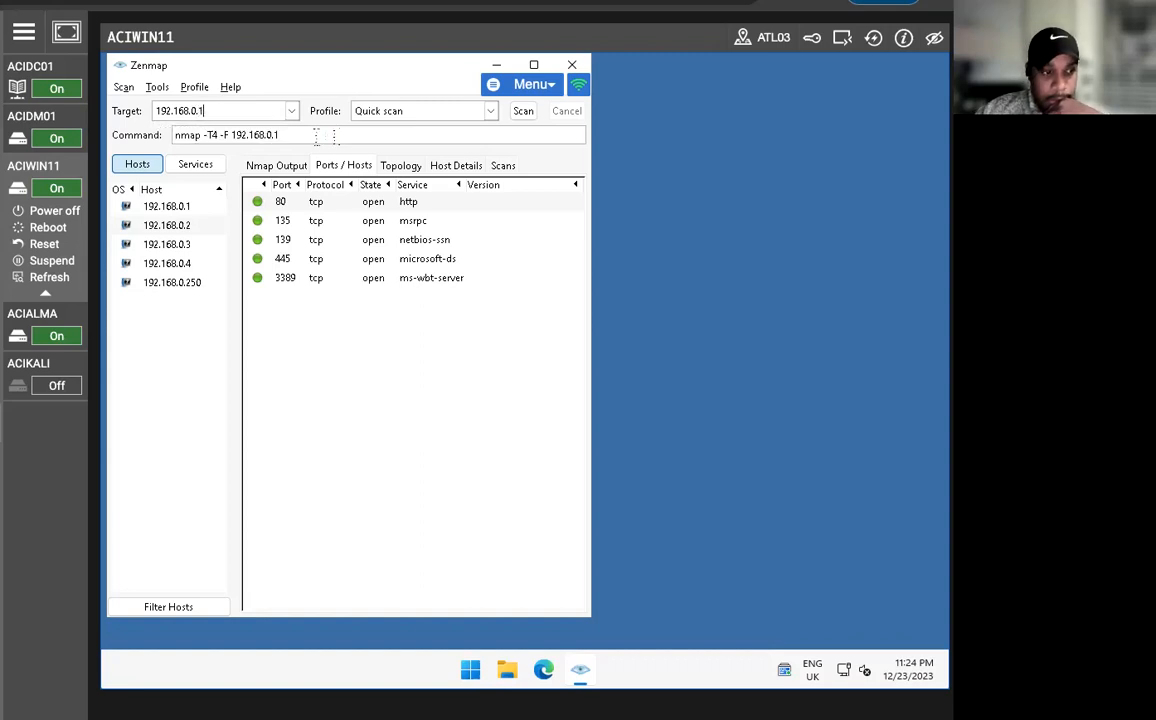
double_click(303, 135)
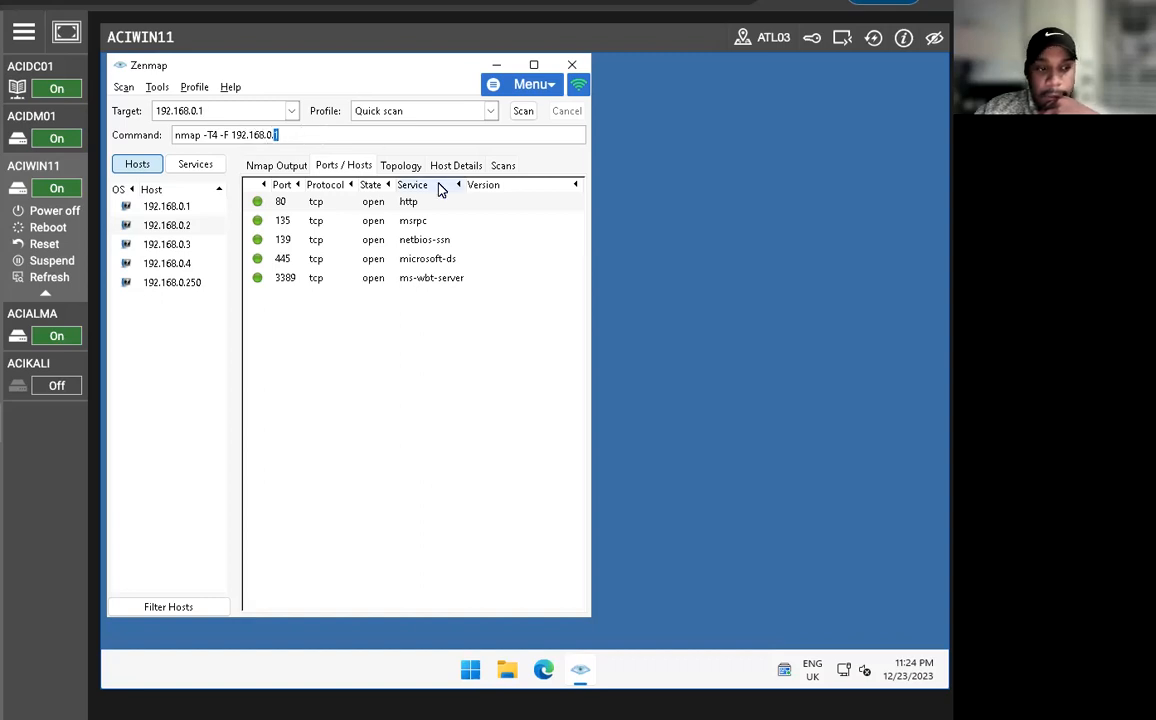
type("-O")
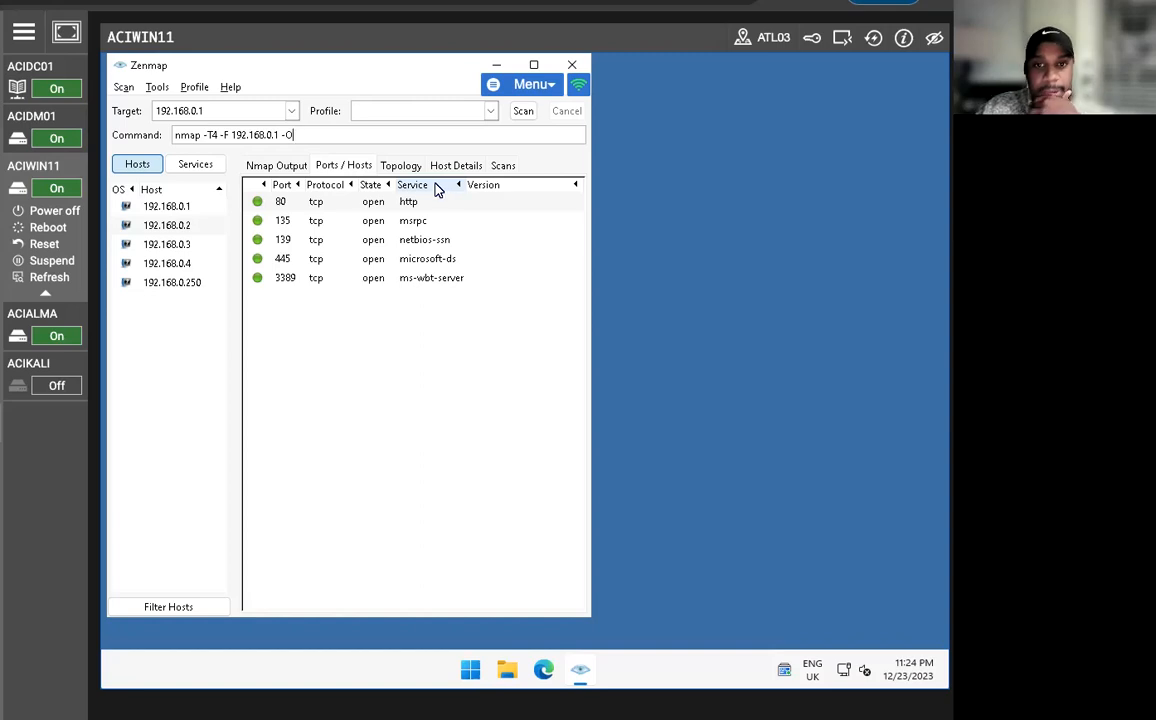
left_click(516, 114)
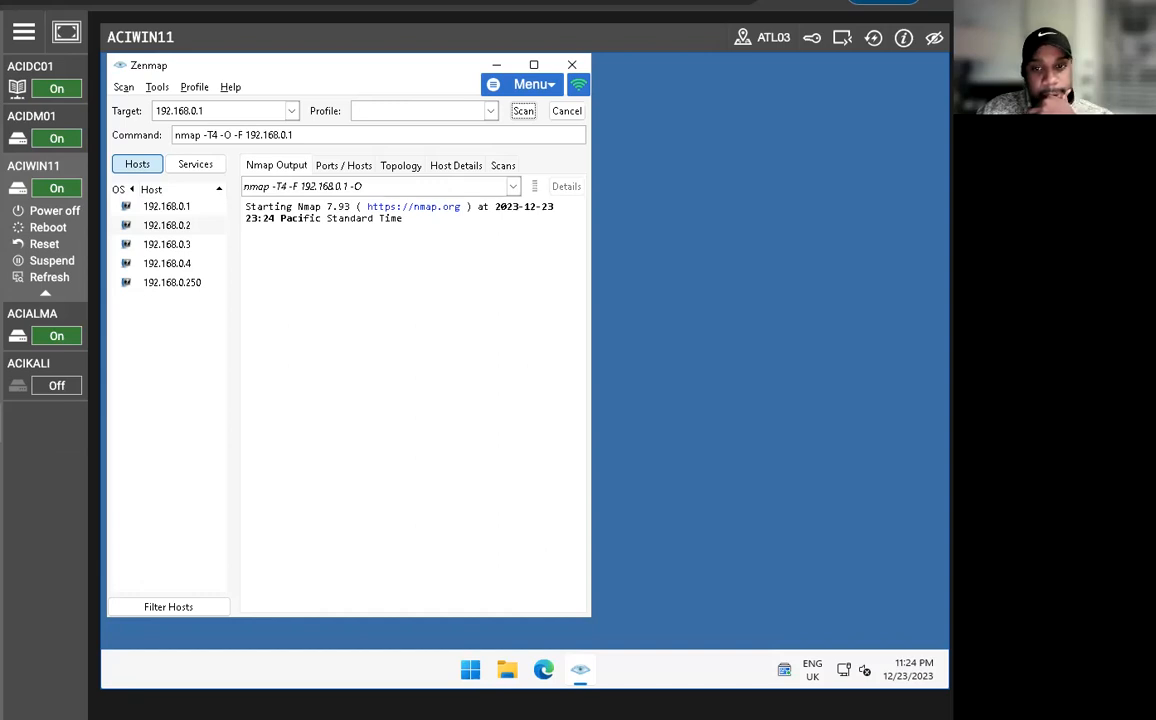
left_click(165, 202)
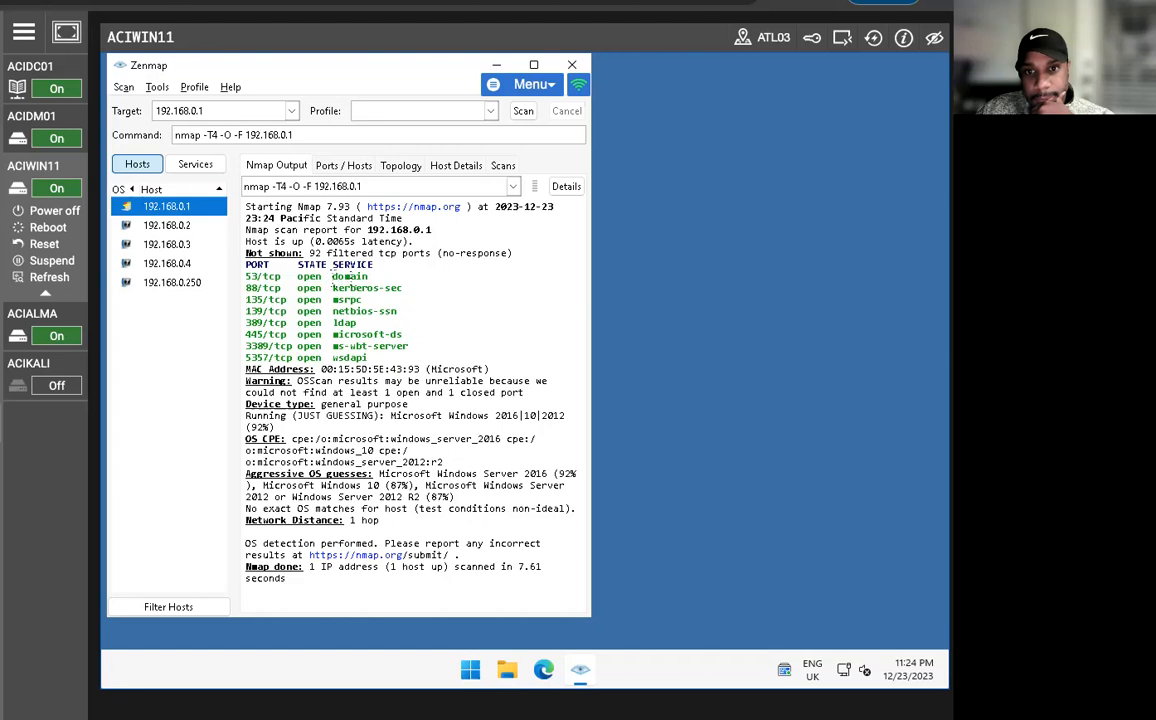
Set the scan target to 192.168.0.4 and clear the -T4, -O and -F options from the command.
left_click(230, 112)
key("BackSpace")
type("4")
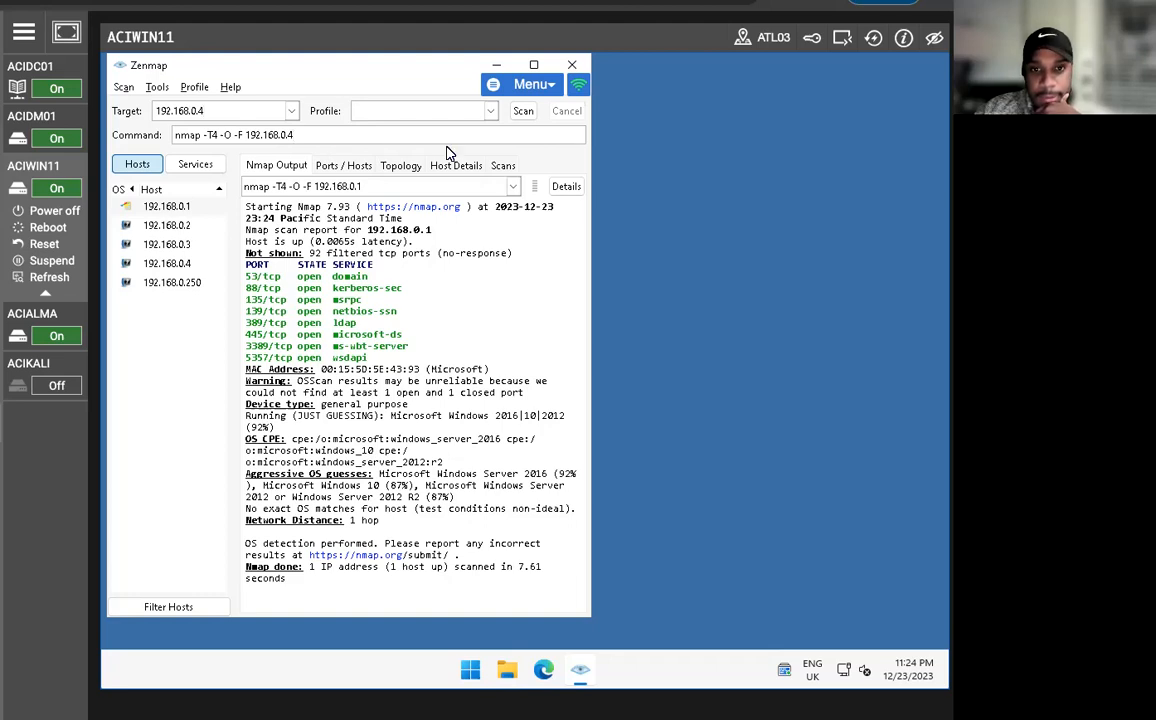
key("Left")
key("Left")
key("Left")
key("Left")
key("Left")
key("Left")
key("Left")
key("Left")
key("Left")
key("Left")
key("Left")
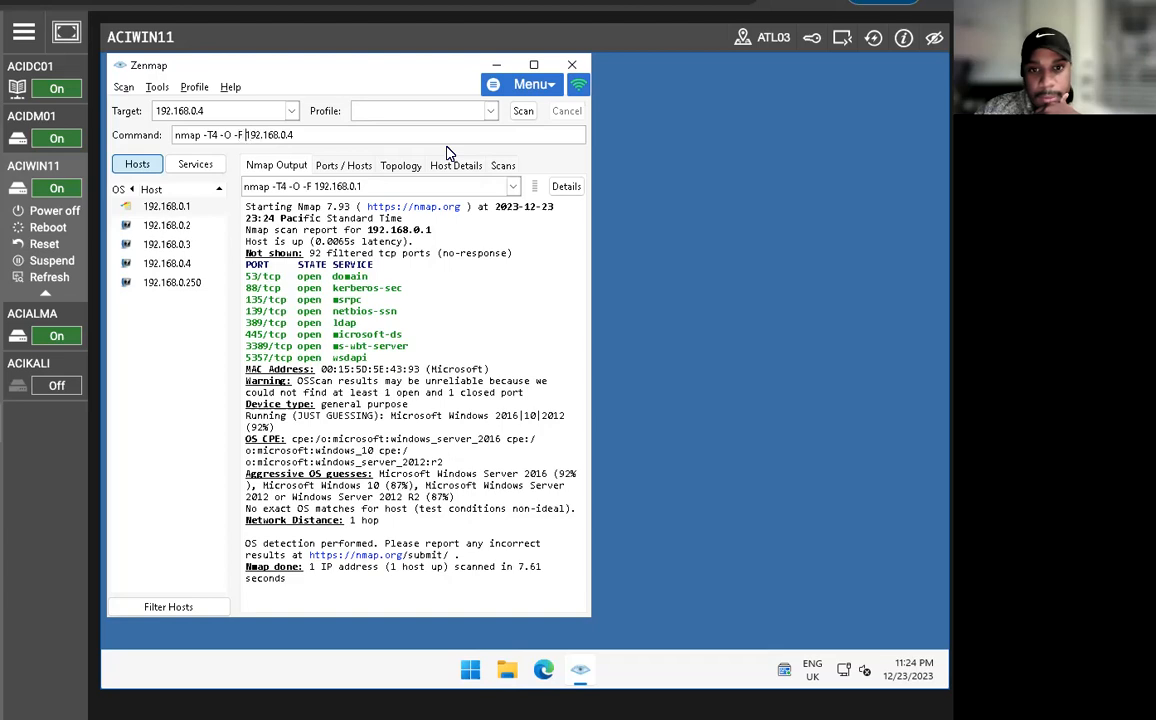
key("BackSpace")
key("BackSpace")
key("BackSpace")
key("BackSpace")
key("BackSpace")
key("BackSpace")
key("BackSpace")
key("BackSpace")
key("BackSpace")
key("BackSpace")
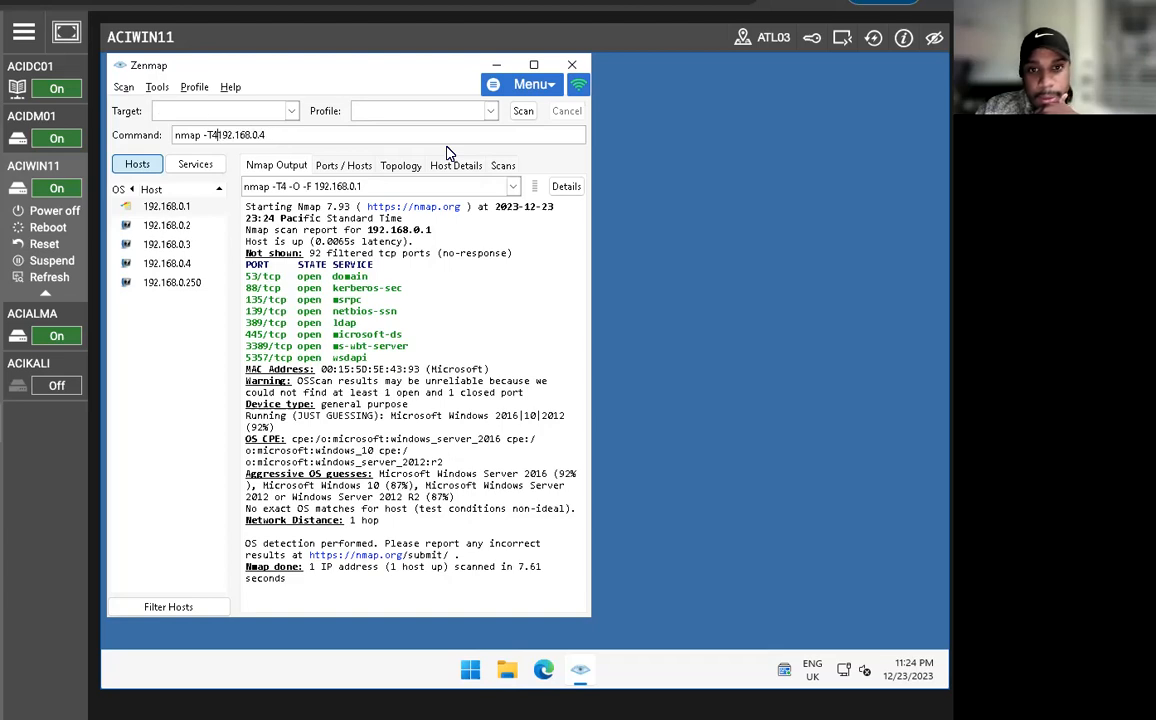
Append the -O option after 192.168.0.4 in the command and run the OS detection scan.
key("Right")
key("Right")
key("Right")
key("Right")
key("Right")
key("Right")
key("Right")
key("Right")
key("Right")
key("Right")
type("-O")
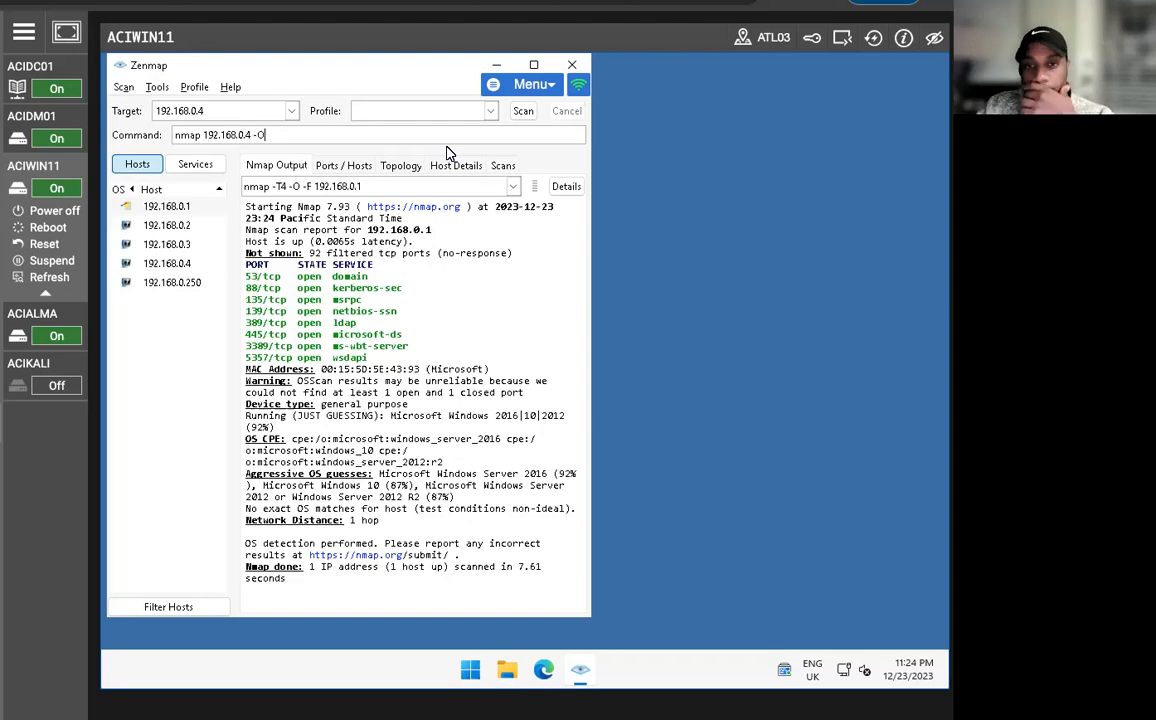
left_click(522, 111)
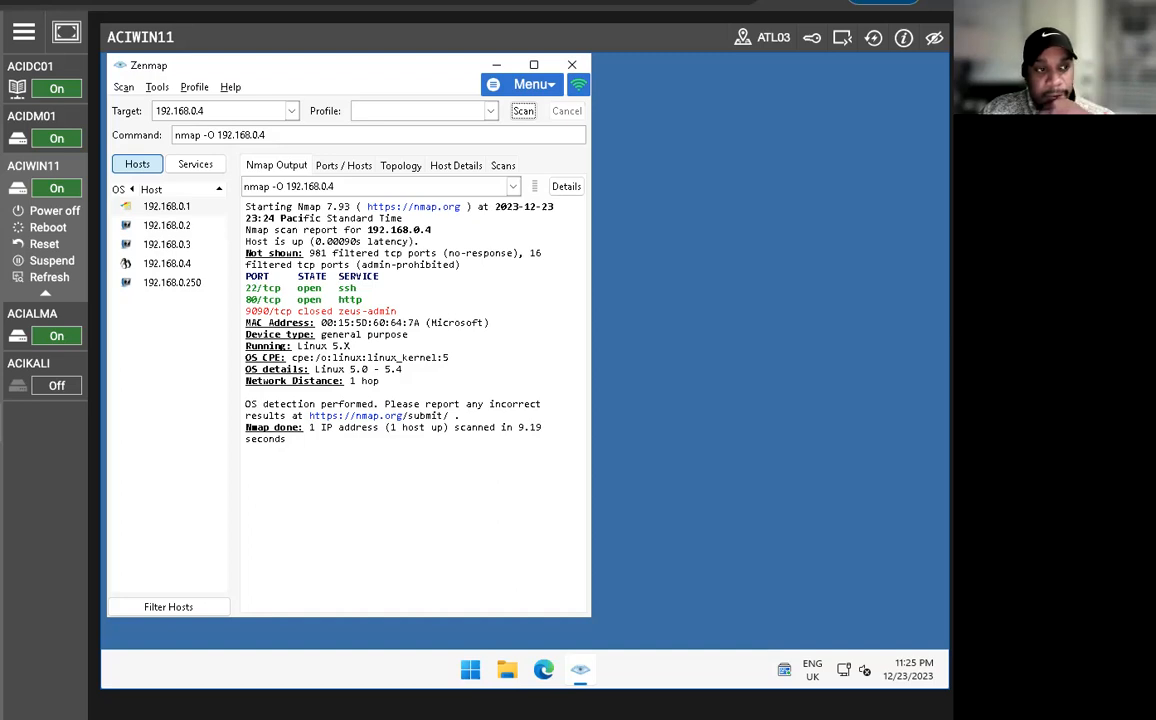
Set the scan target to 192.168.0.2.
left_click(240, 112)
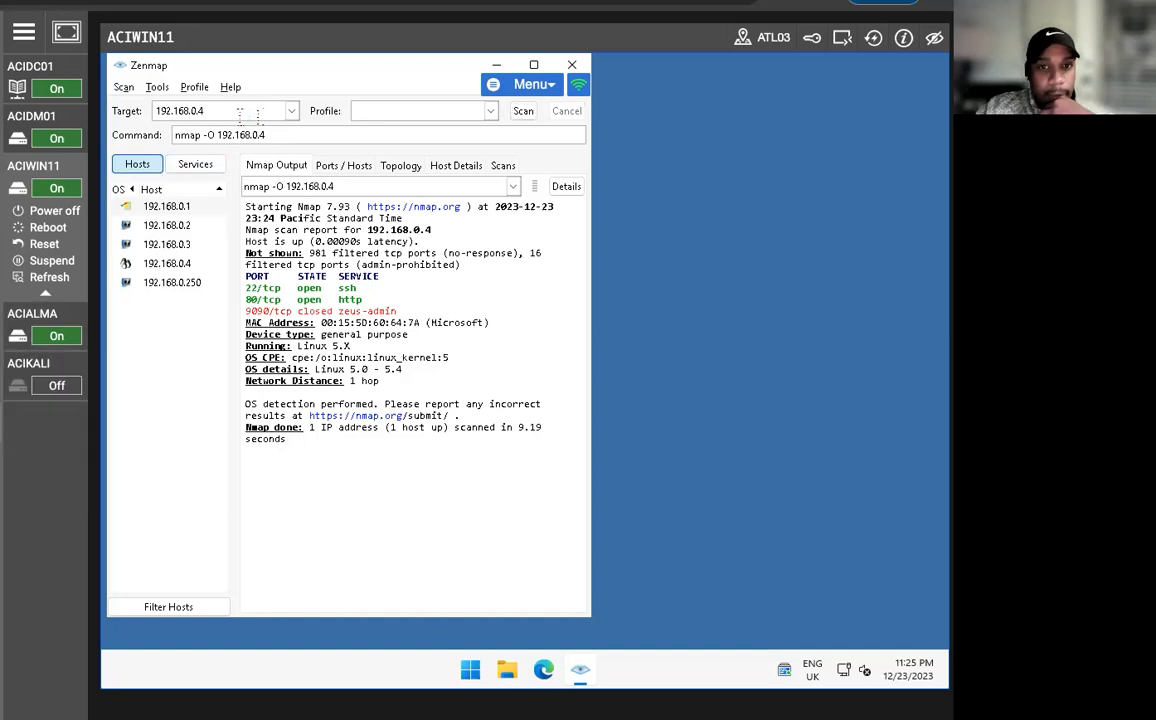
key("BackSpace")
type("2")
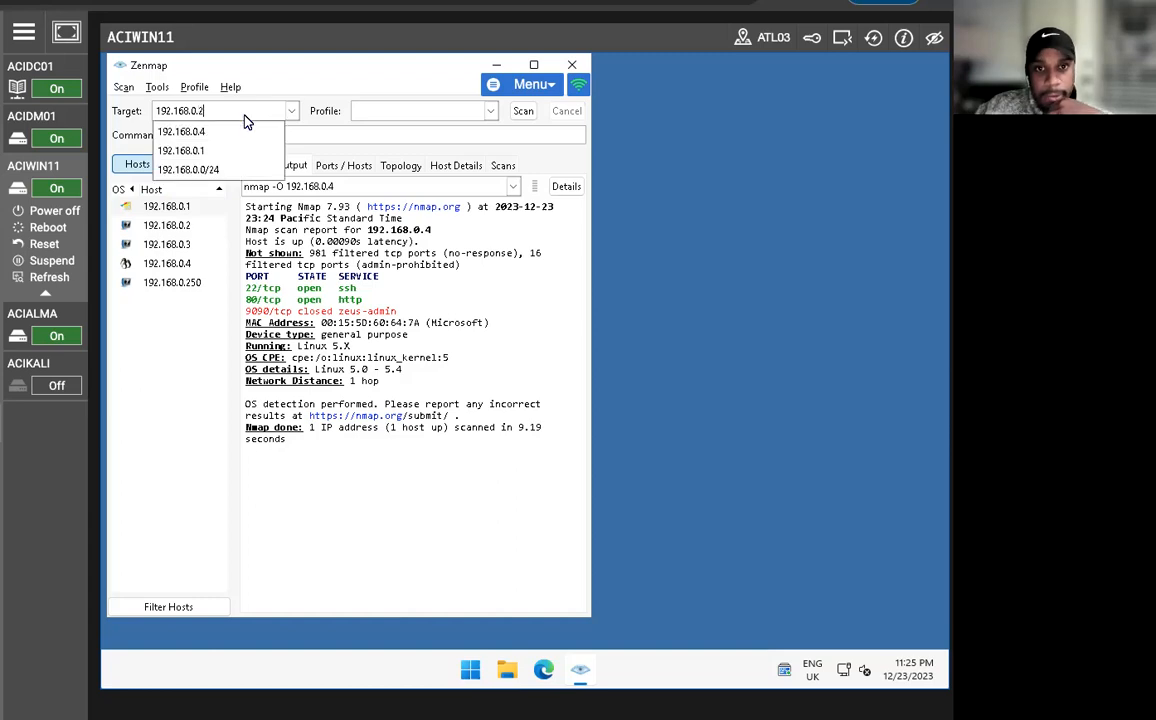
key("Escape")
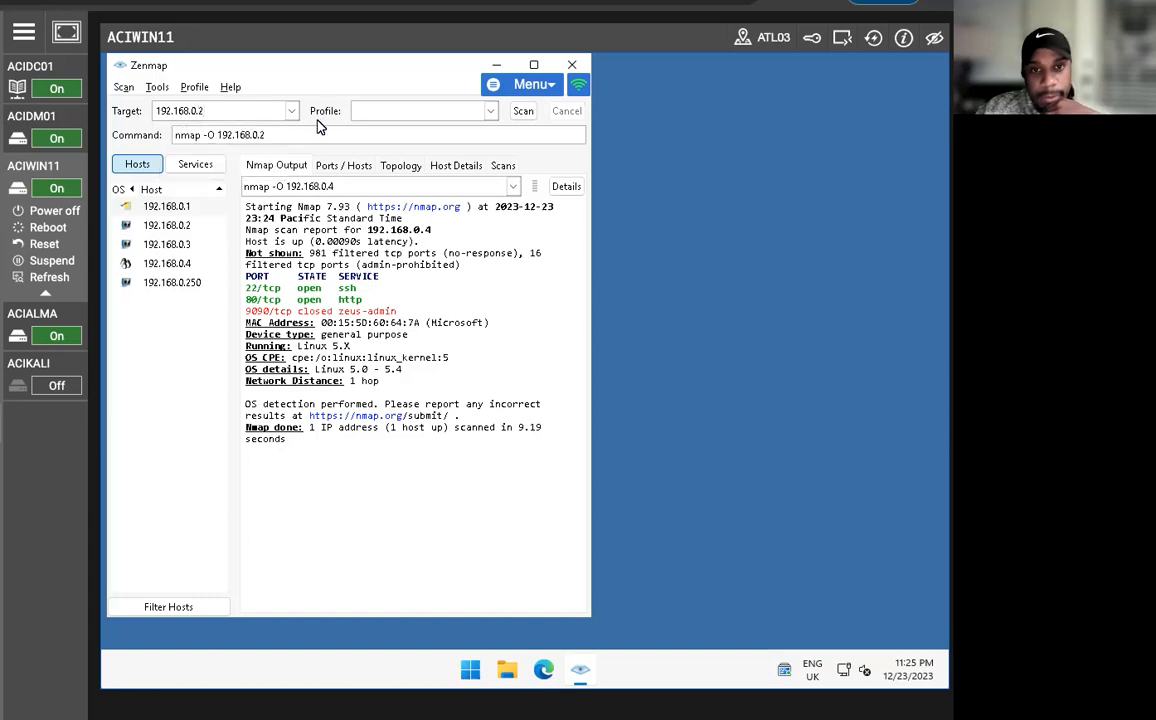
Replace the -O option with -A in the 192.168.0.2 command and run the aggressive scan.
left_click(216, 135)
key("BackSpace")
key("BackSpace")
key("BackSpace")
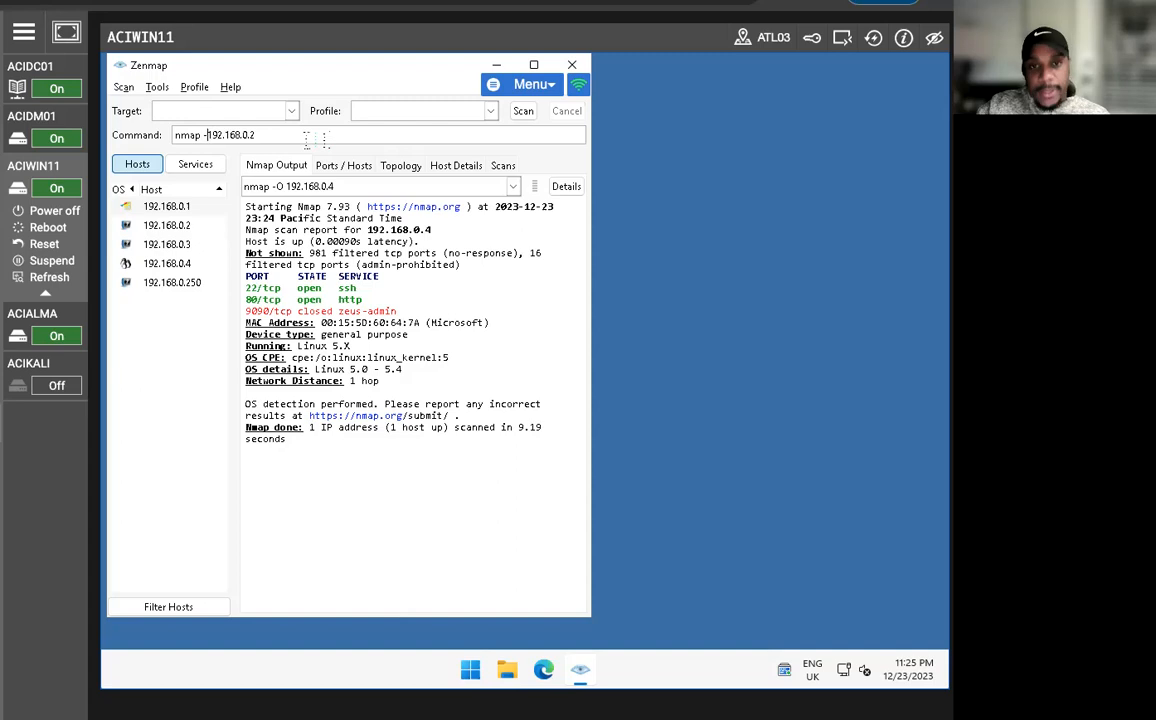
key("Right")
key("Right")
key("Right")
key("Right")
key("Right")
key("Right")
key("Right")
key("Right")
key("Right")
key("Right")
key("Right")
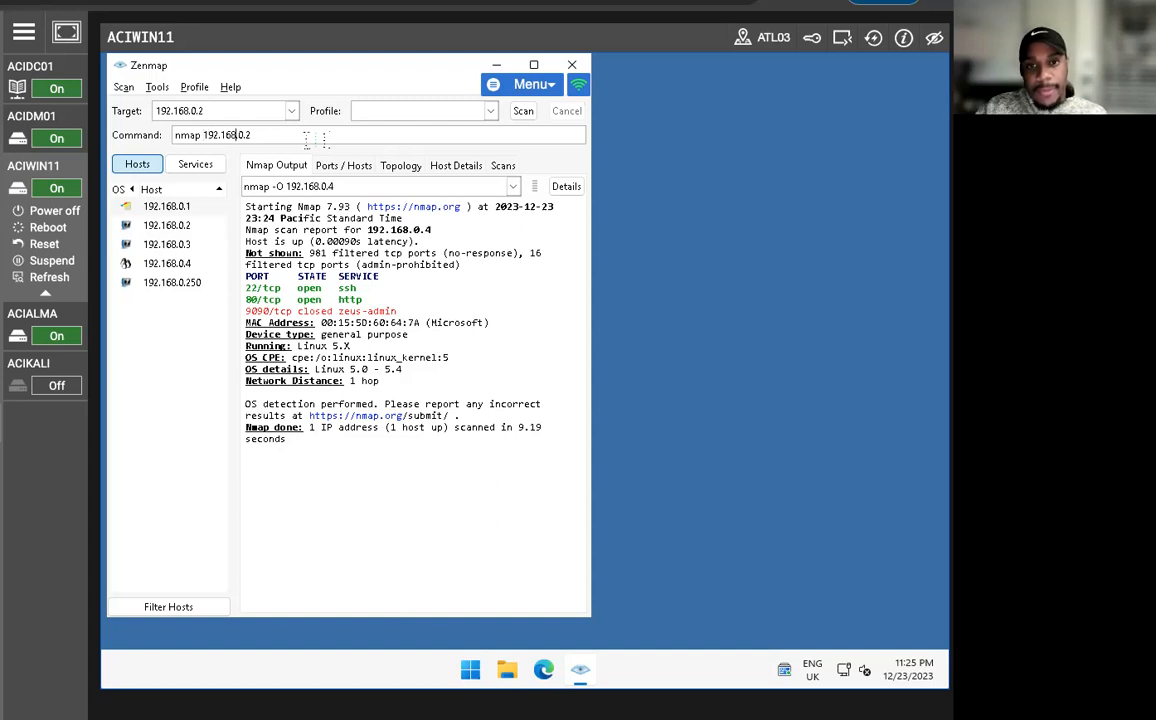
type("-A")
left_click(523, 111)
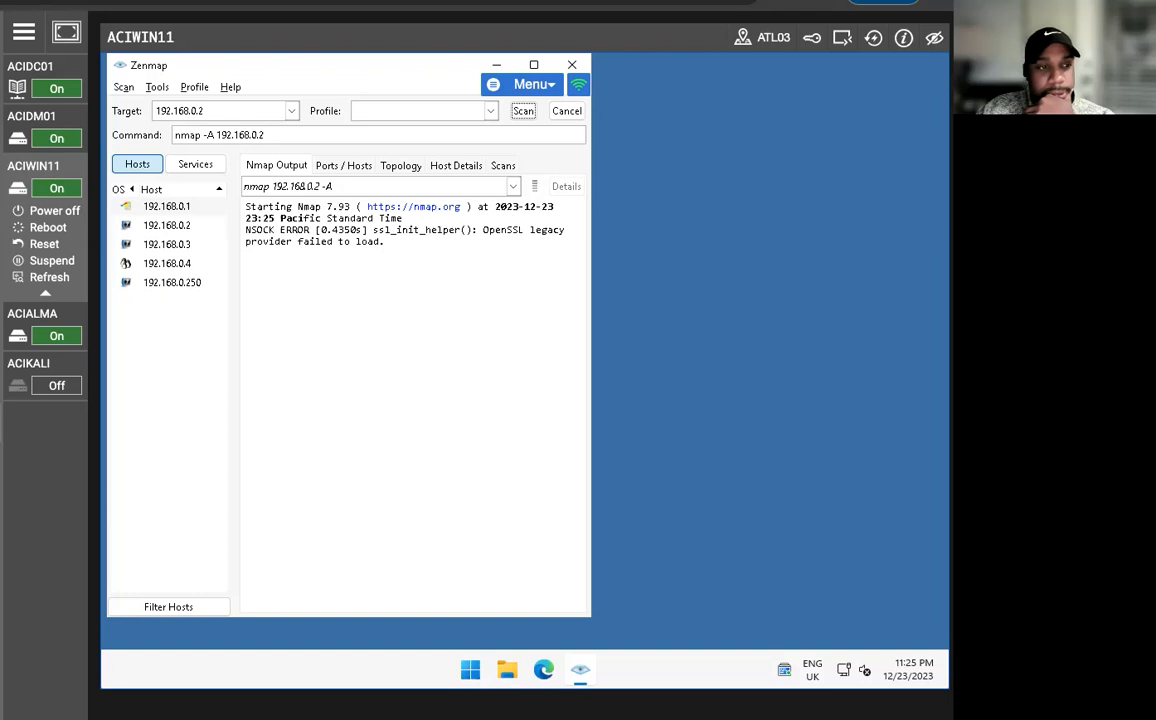
Set the target to 192.168.0.5, re-enter the -A option after the address in the command and run the scan.
left_click(205, 111)
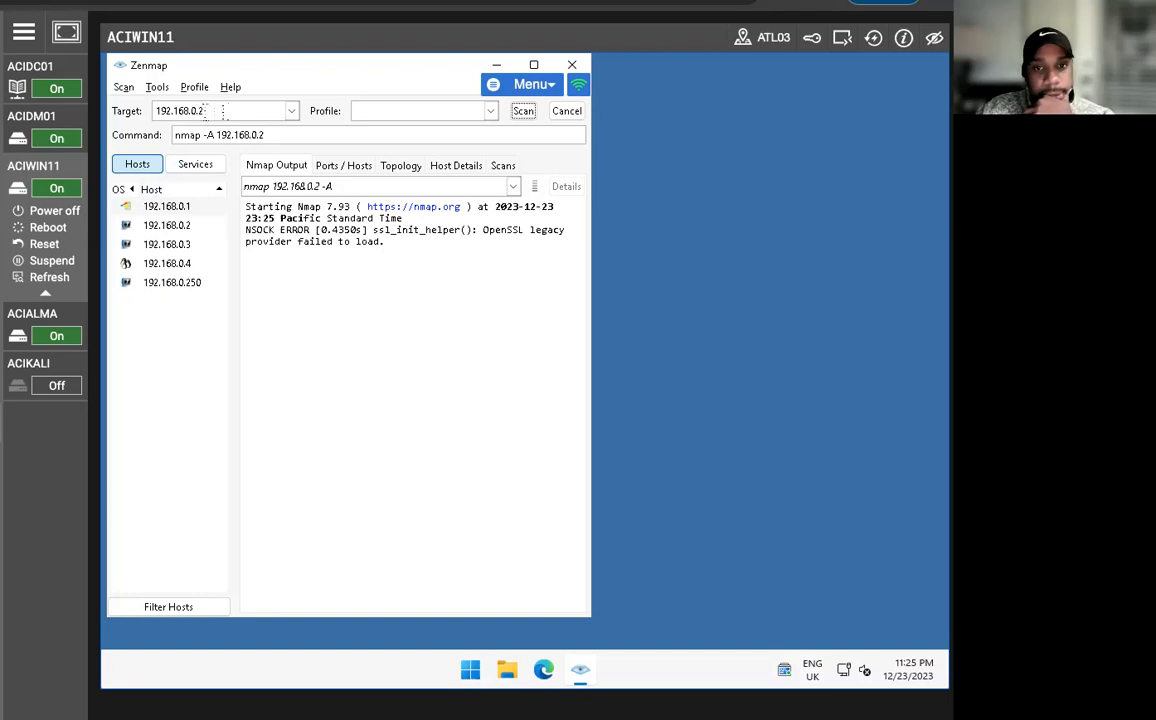
key("BackSpace")
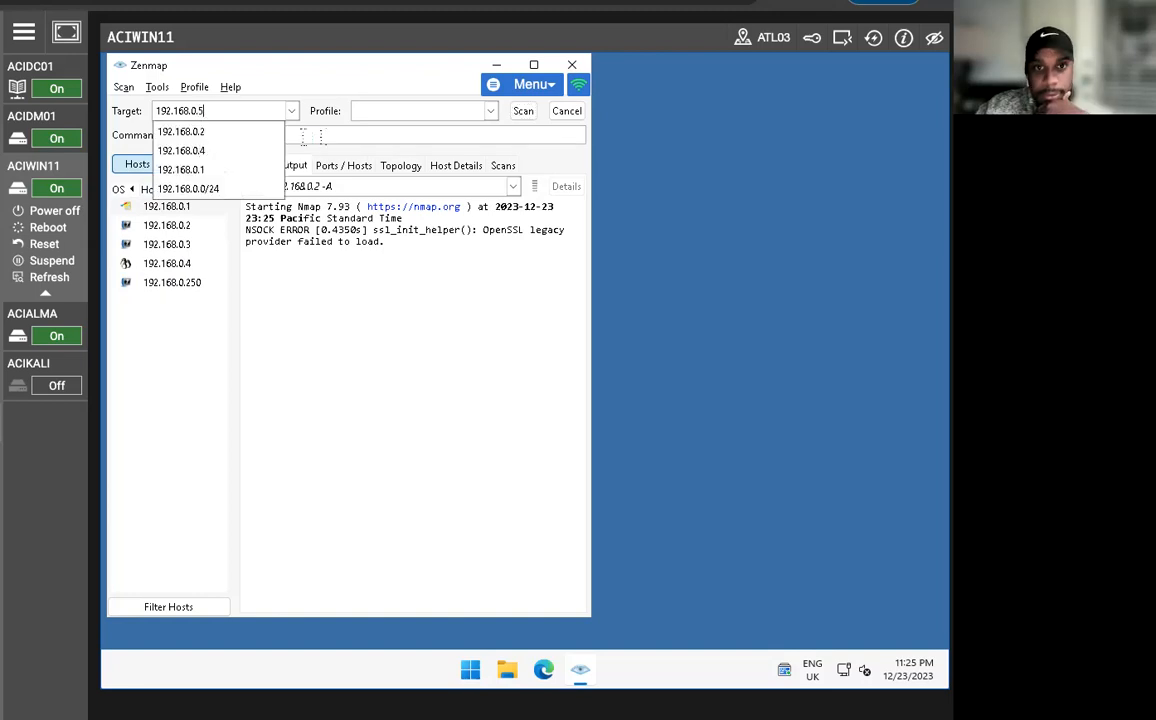
type("5")
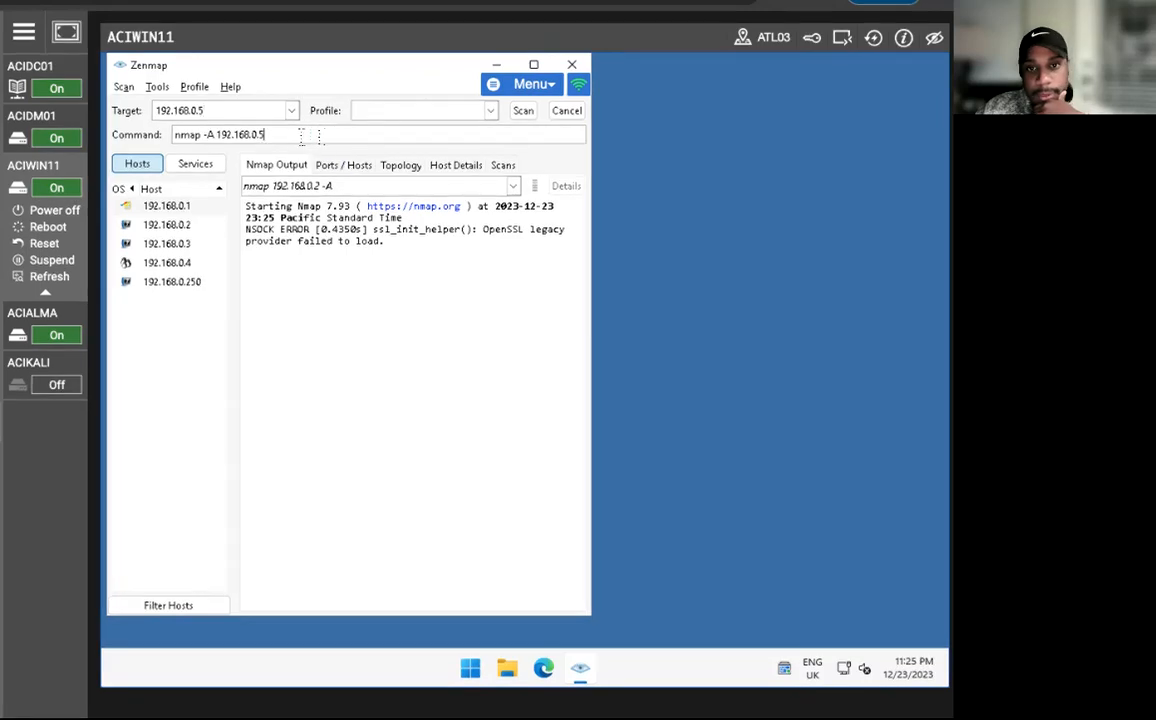
key("BackSpace")
key("BackSpace")
key("BackSpace")
key("Right")
key("Right")
key("Right")
key("Right")
key("Right")
key("Right")
key("Right")
key("Right")
key("Right")
key("Right")
key("Right")
type("-A")
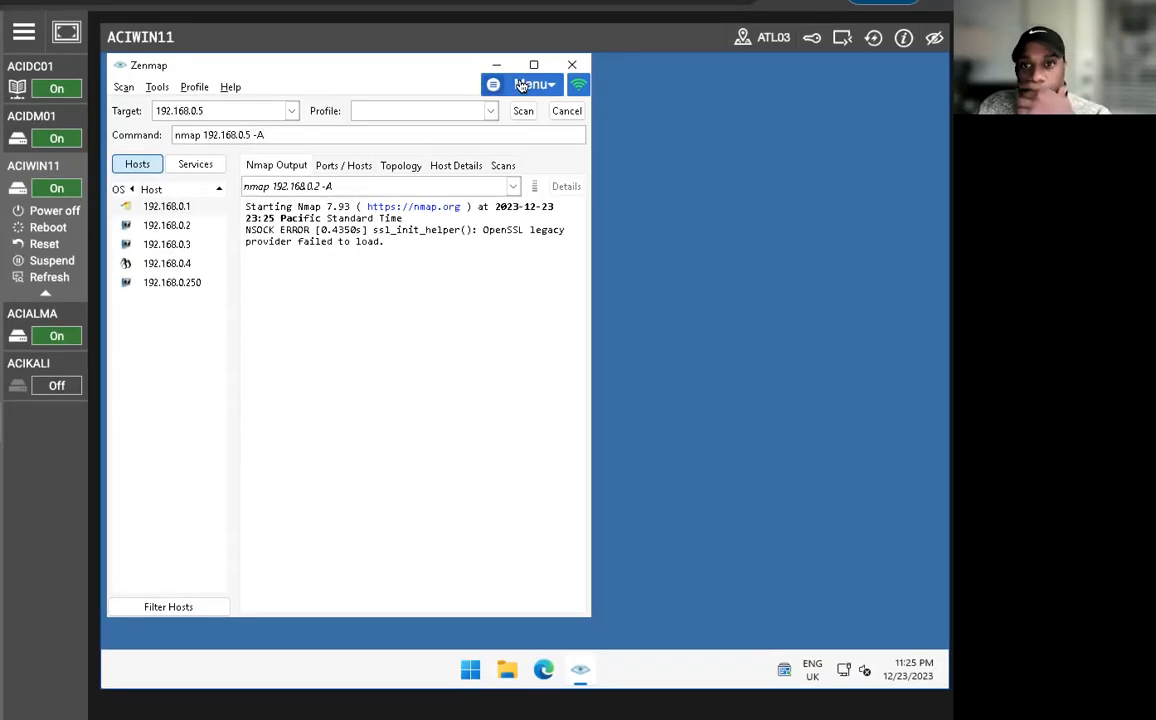
left_click(523, 110)
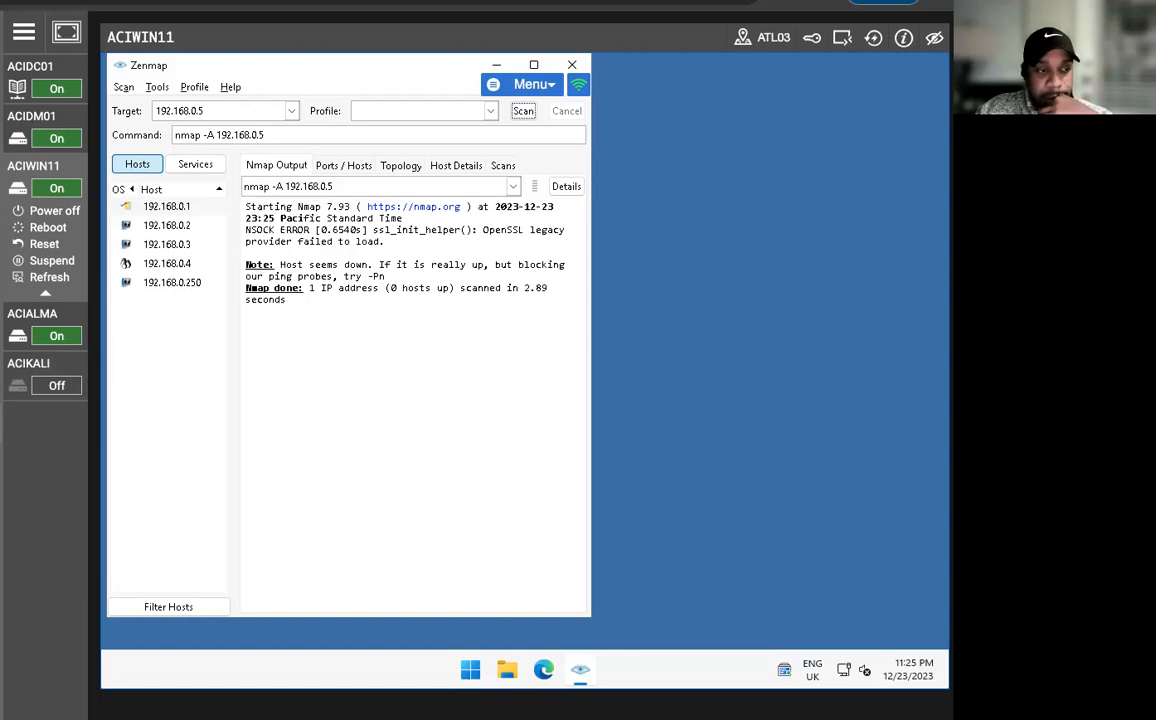
Show the network topology map and take a brief look at the Hosts Viewer.
left_click(408, 169)
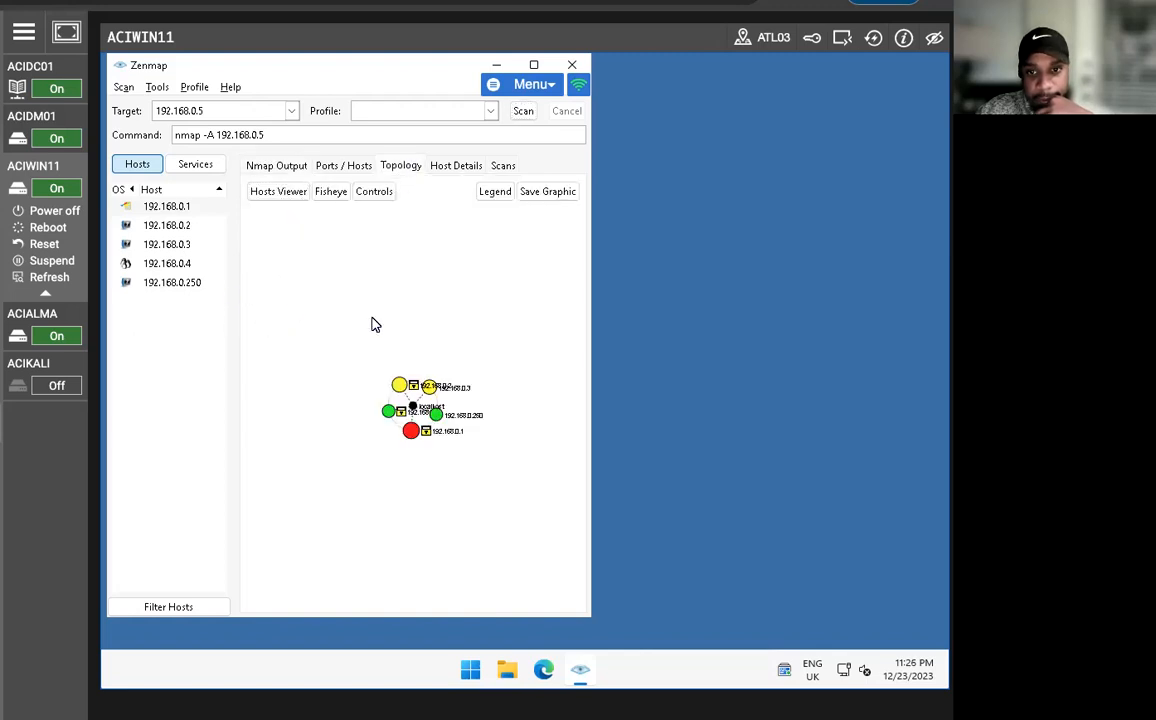
right_click(427, 447)
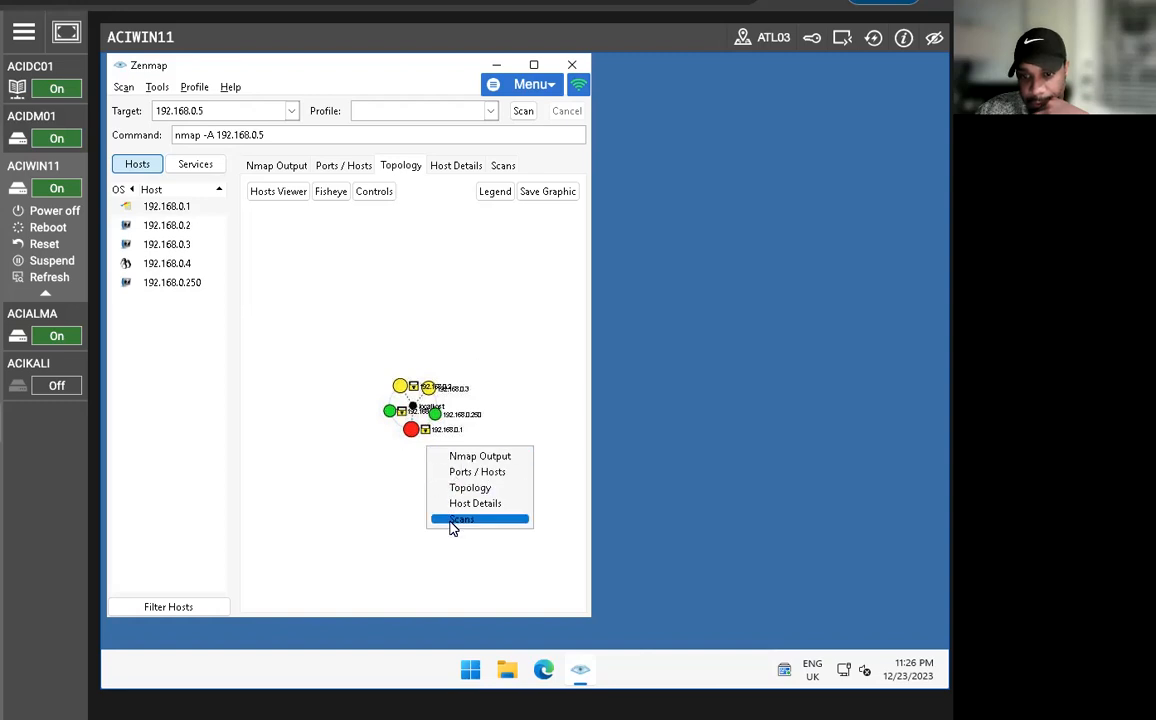
left_click(362, 461)
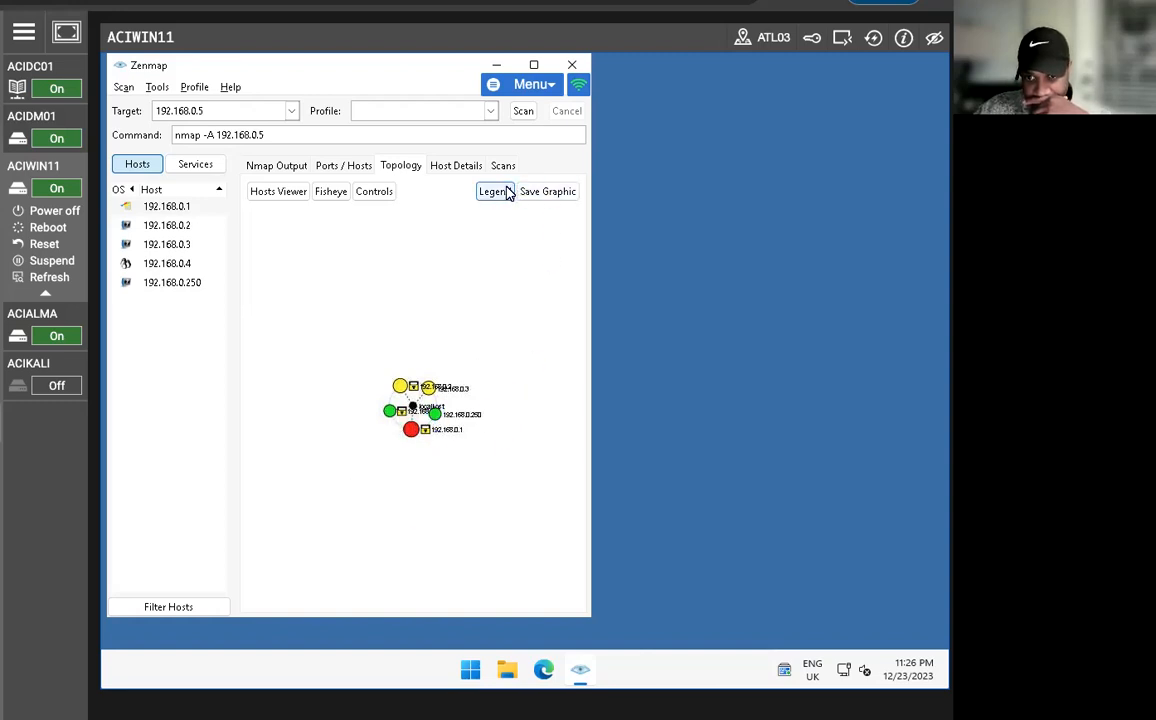
left_click(288, 194)
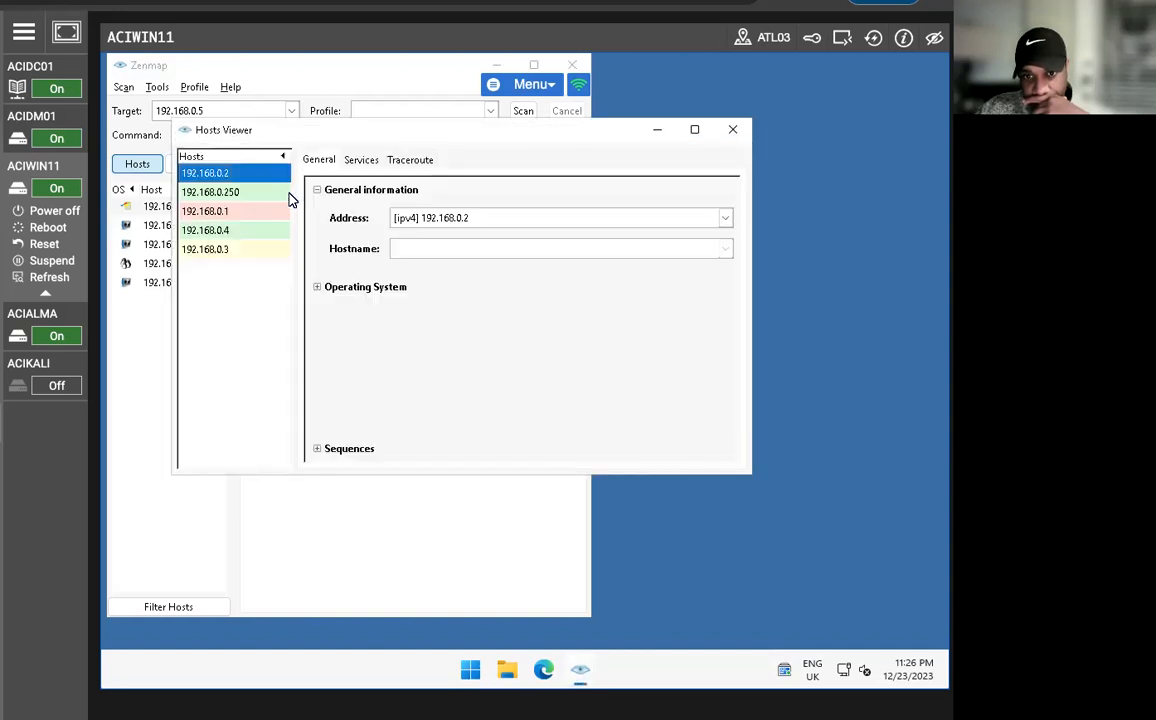
left_click(732, 129)
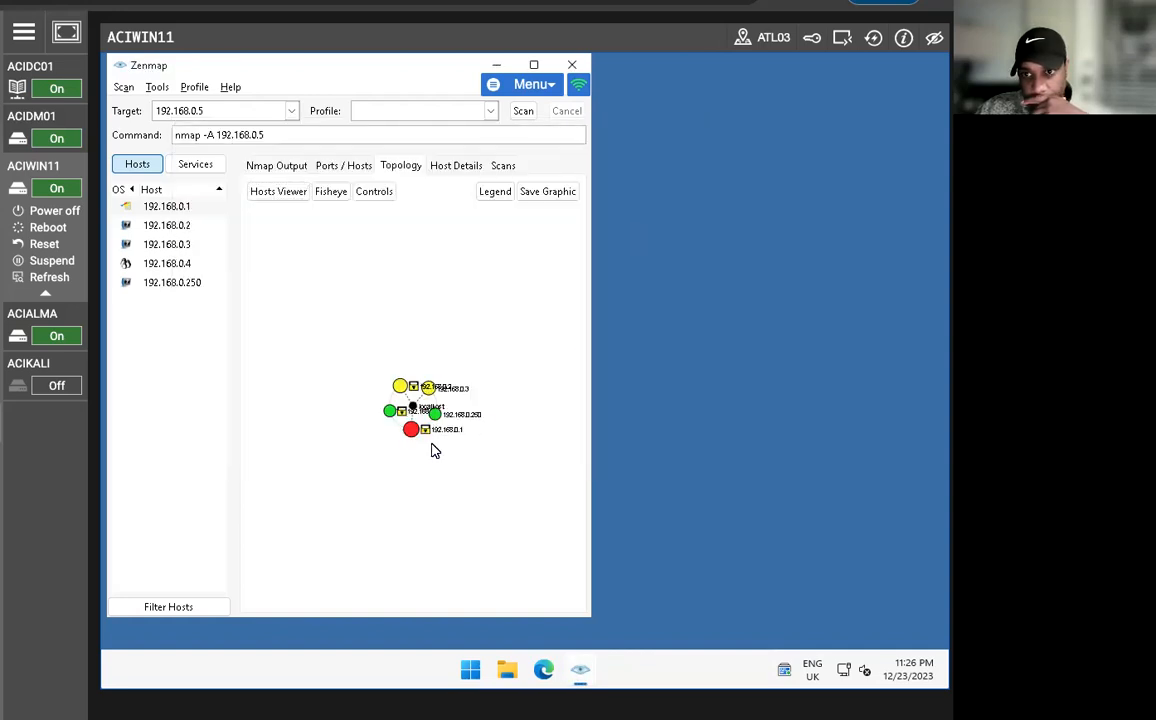
Maximize the window and turn on the Fisheye view of the topology map.
left_click(533, 64)
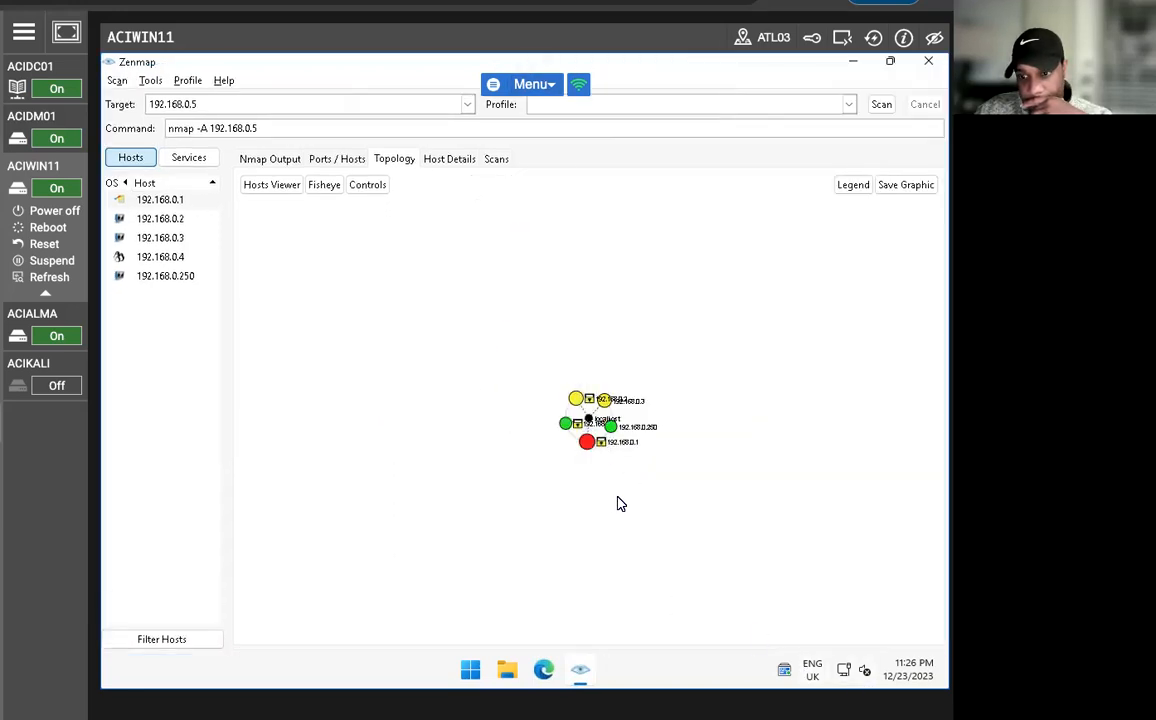
right_click(567, 496)
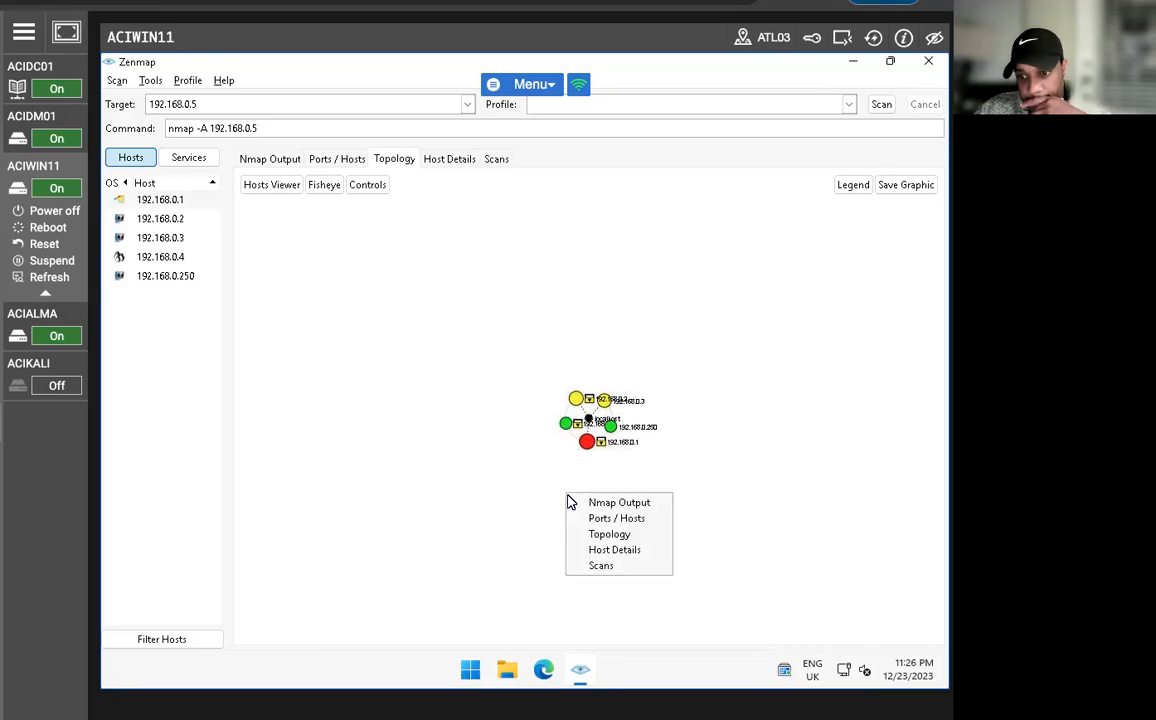
left_click(505, 511)
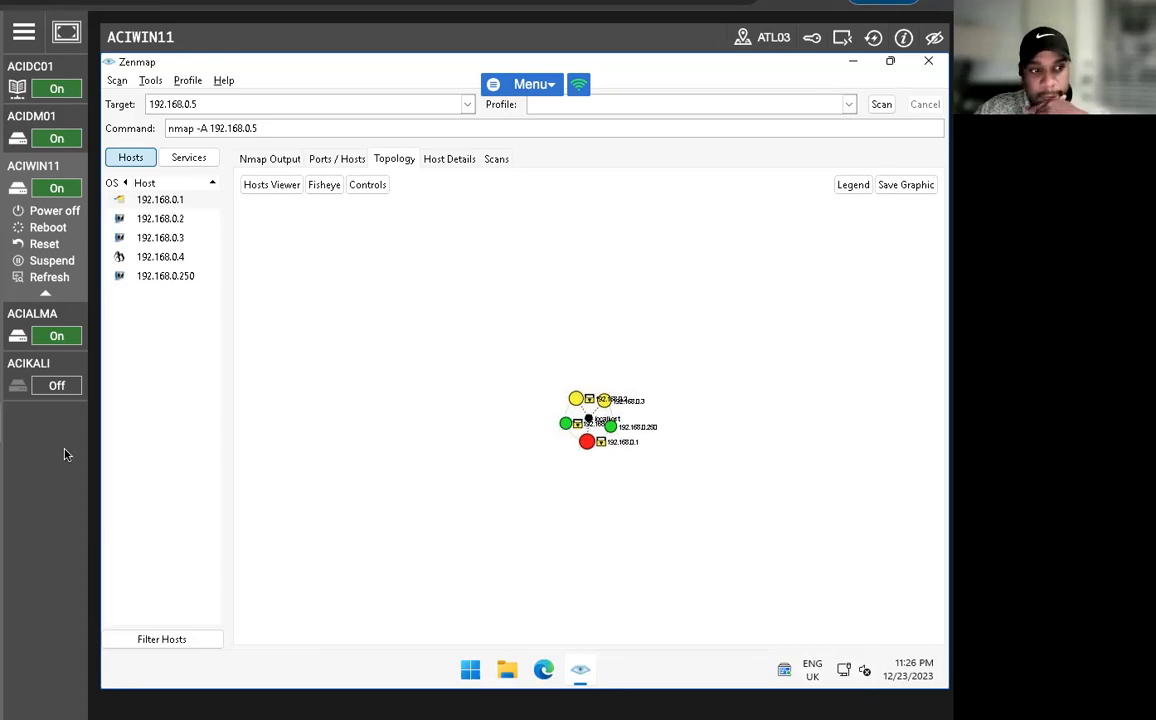
left_click(322, 185)
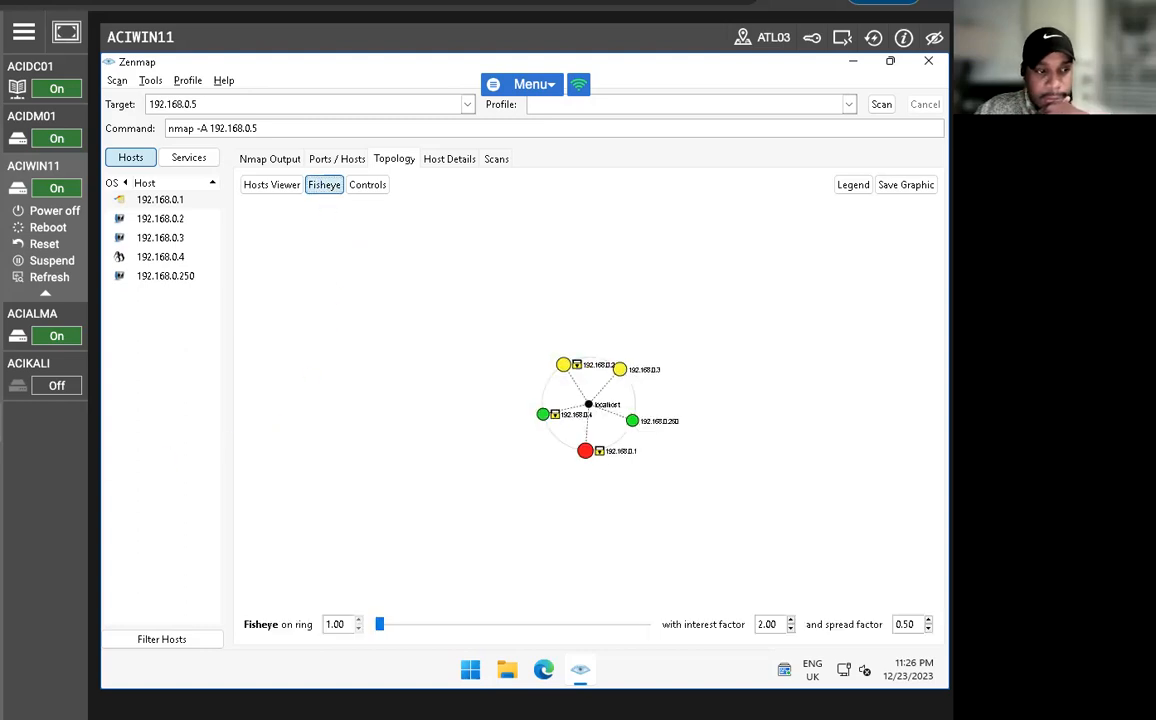
Examine the services and traceroute of 192.168.0.2 and the general information of 192.168.0.250, 192.168.0.2 and 192.168.0.4 in the Hosts Viewer.
left_click(250, 188)
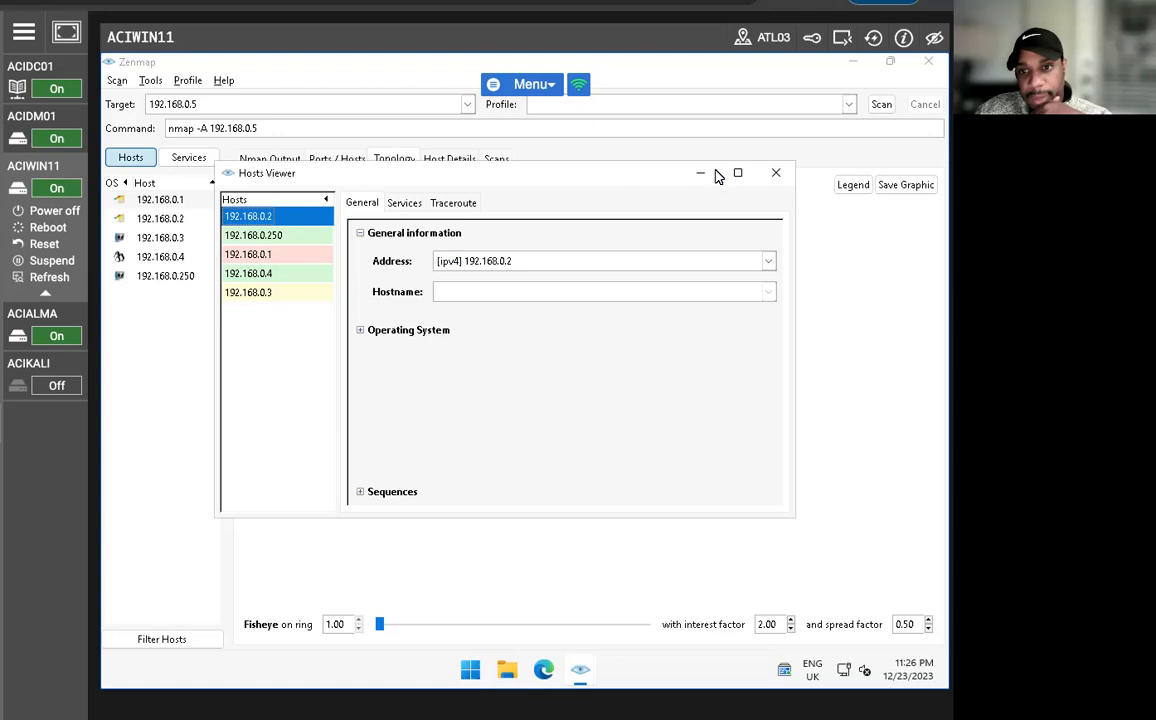
left_click(405, 203)
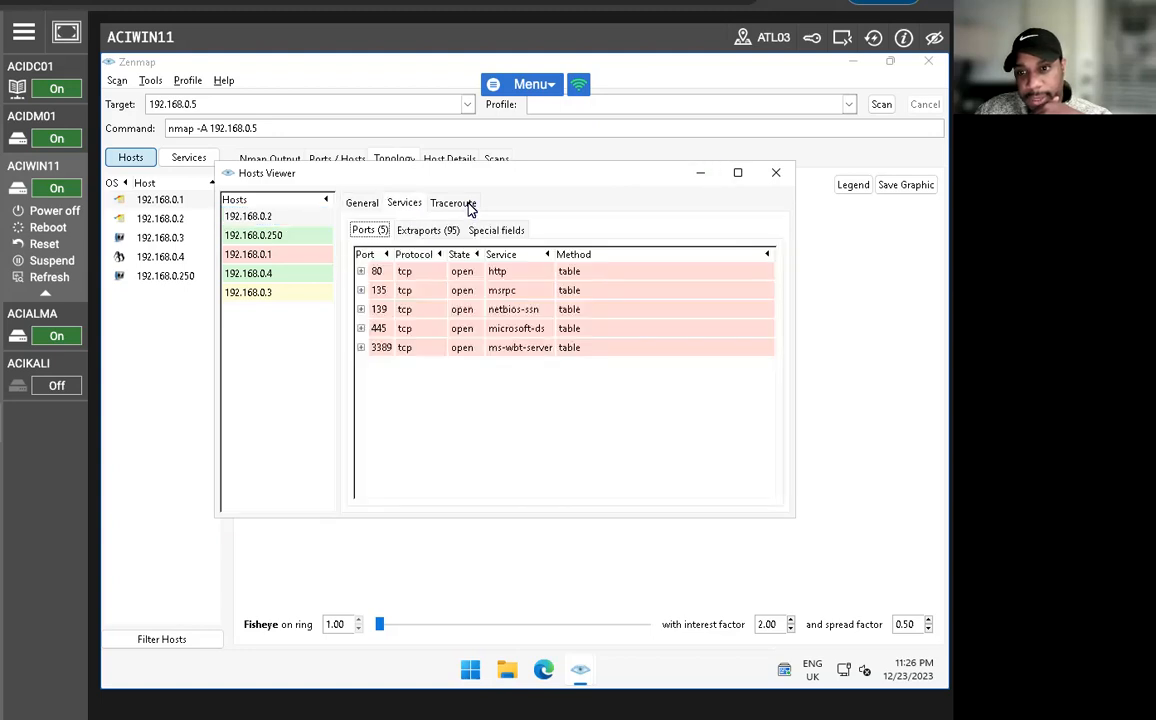
left_click(453, 203)
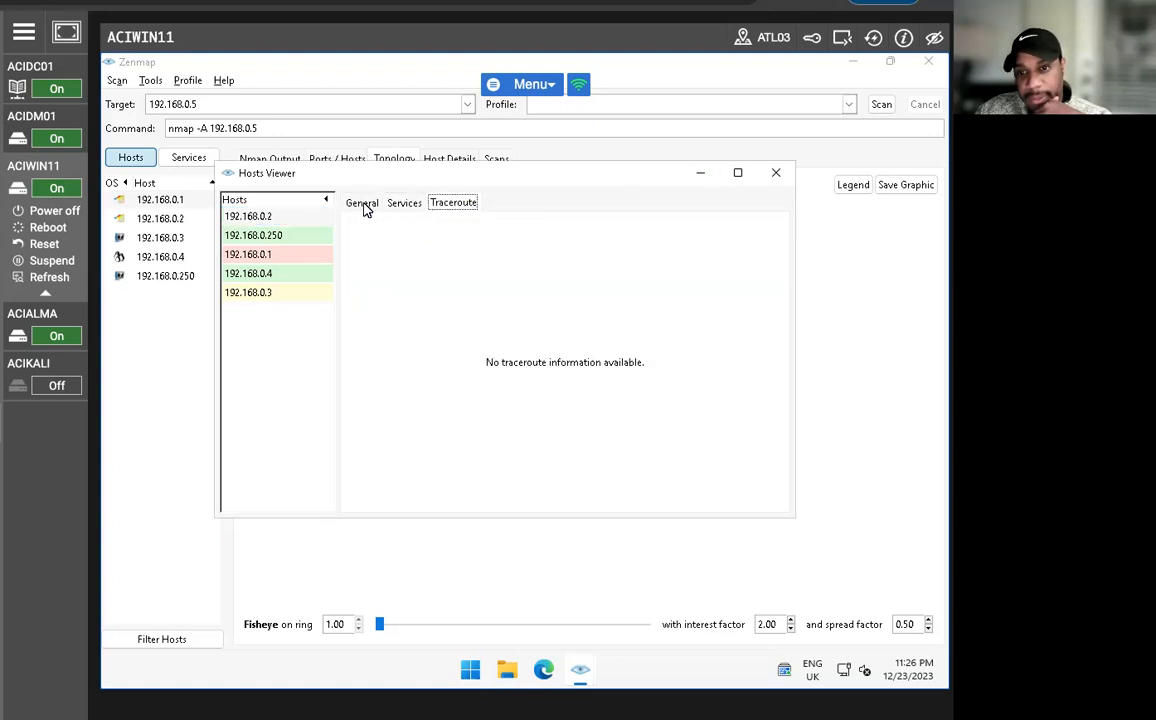
left_click(362, 204)
left_click(261, 235)
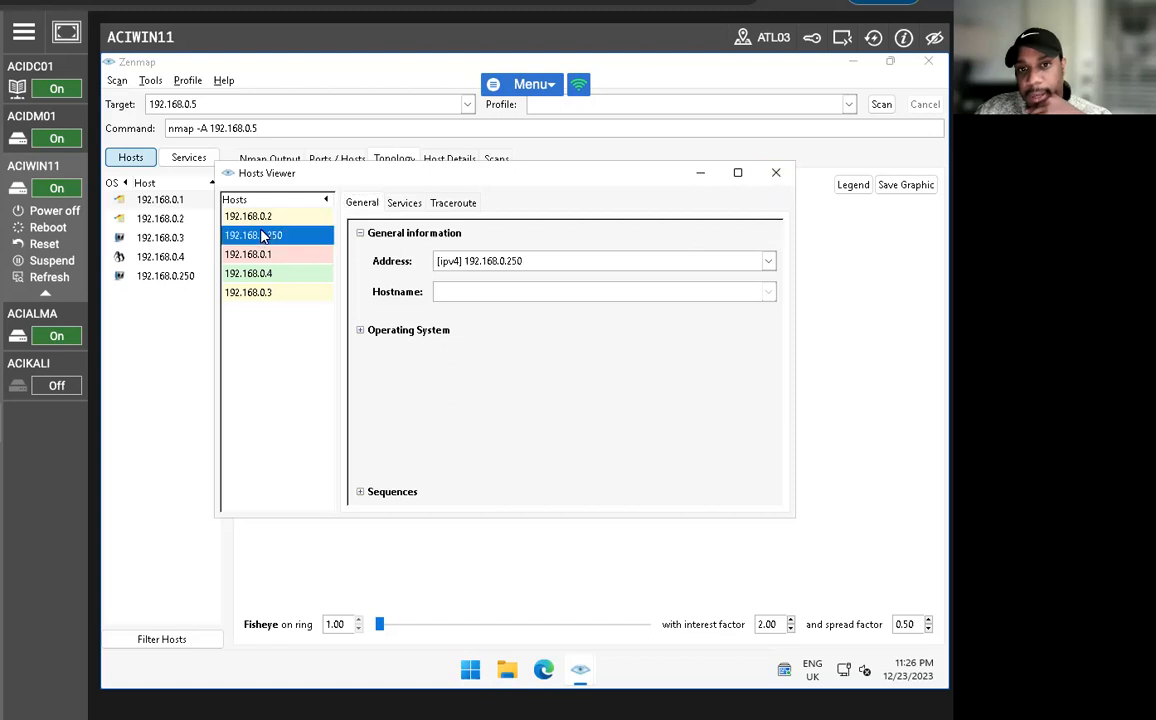
left_click(258, 216)
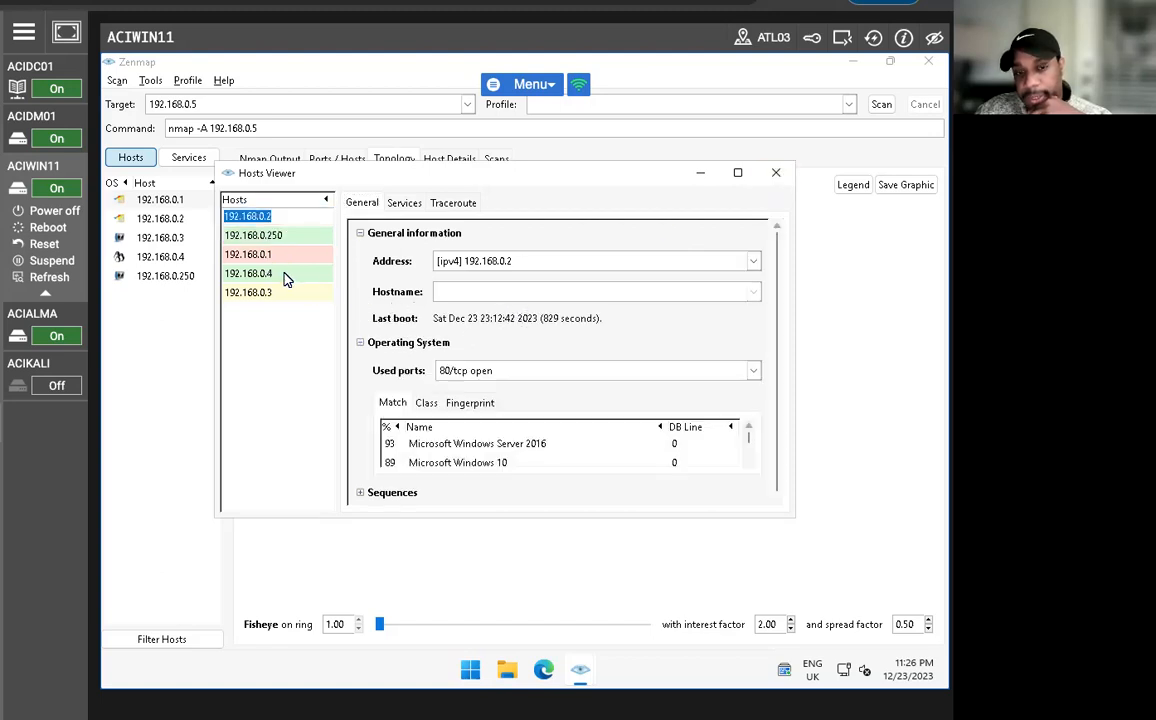
left_click(284, 273)
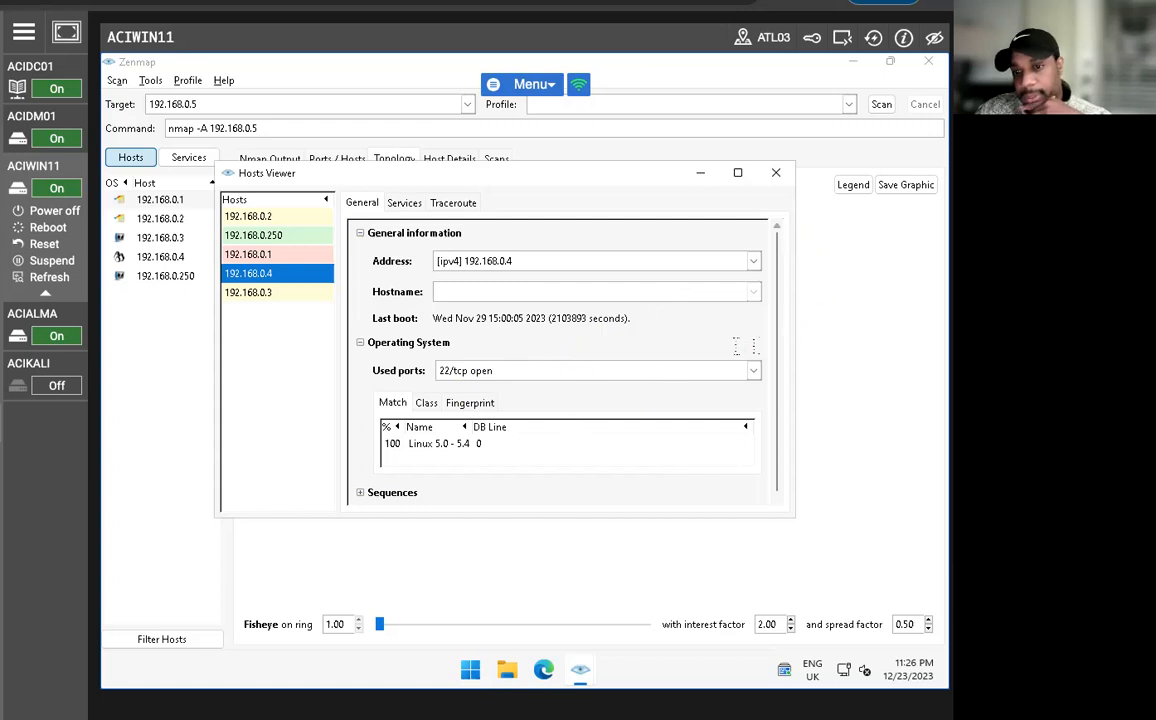
left_click(779, 173)
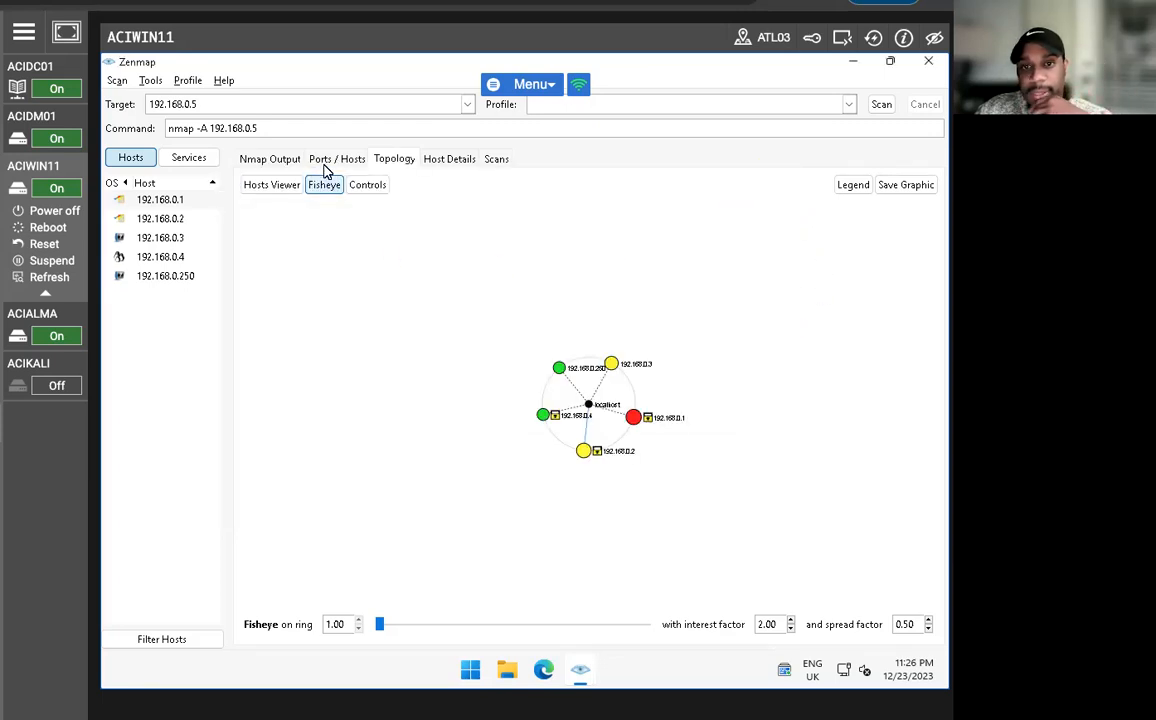
Review the host details and port list of 192.168.0.1, and return to the topology map.
left_click(448, 162)
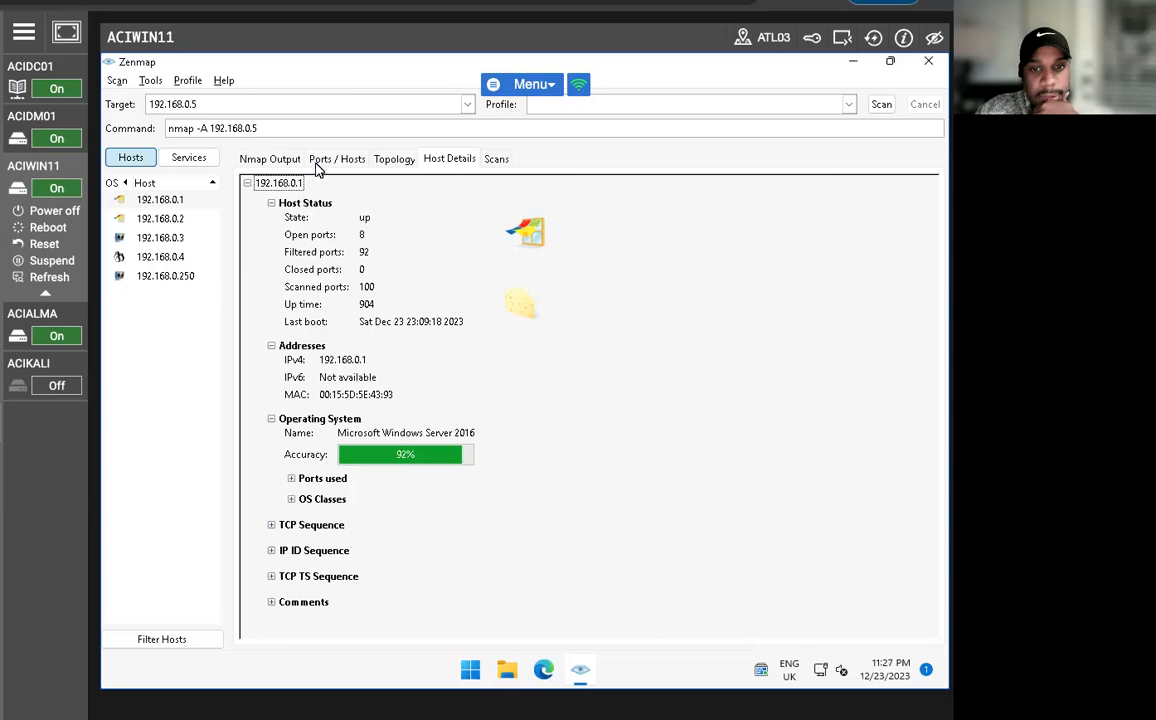
left_click(269, 160)
left_click(337, 159)
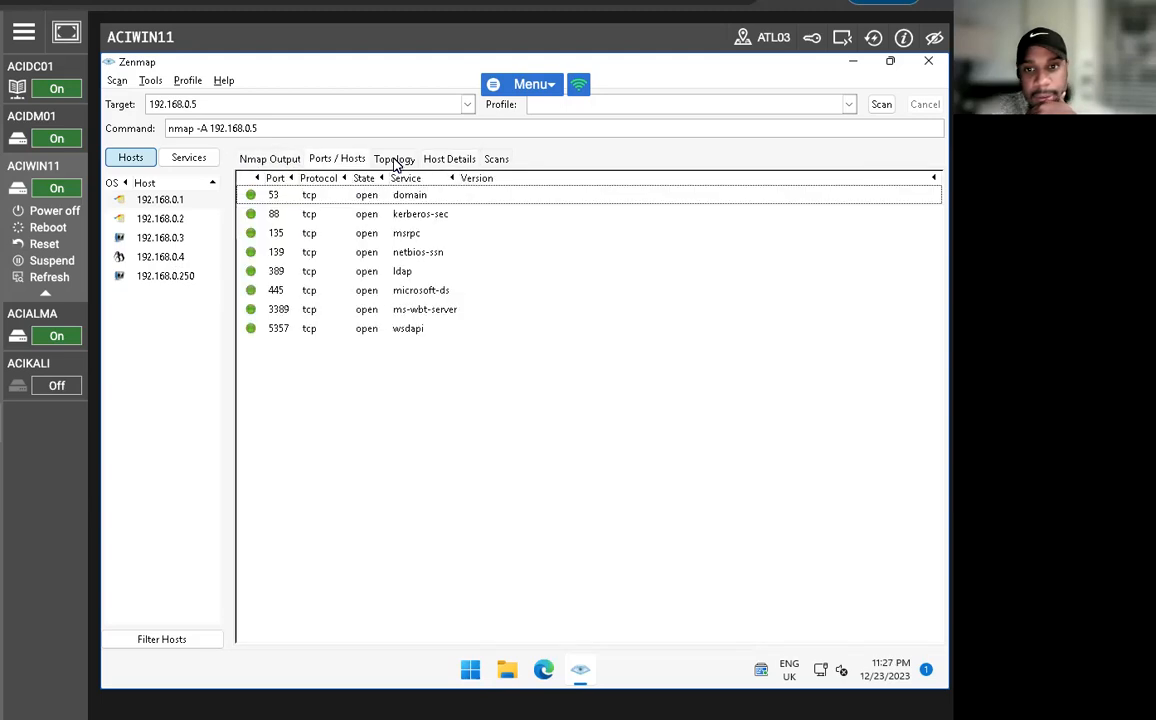
left_click(394, 159)
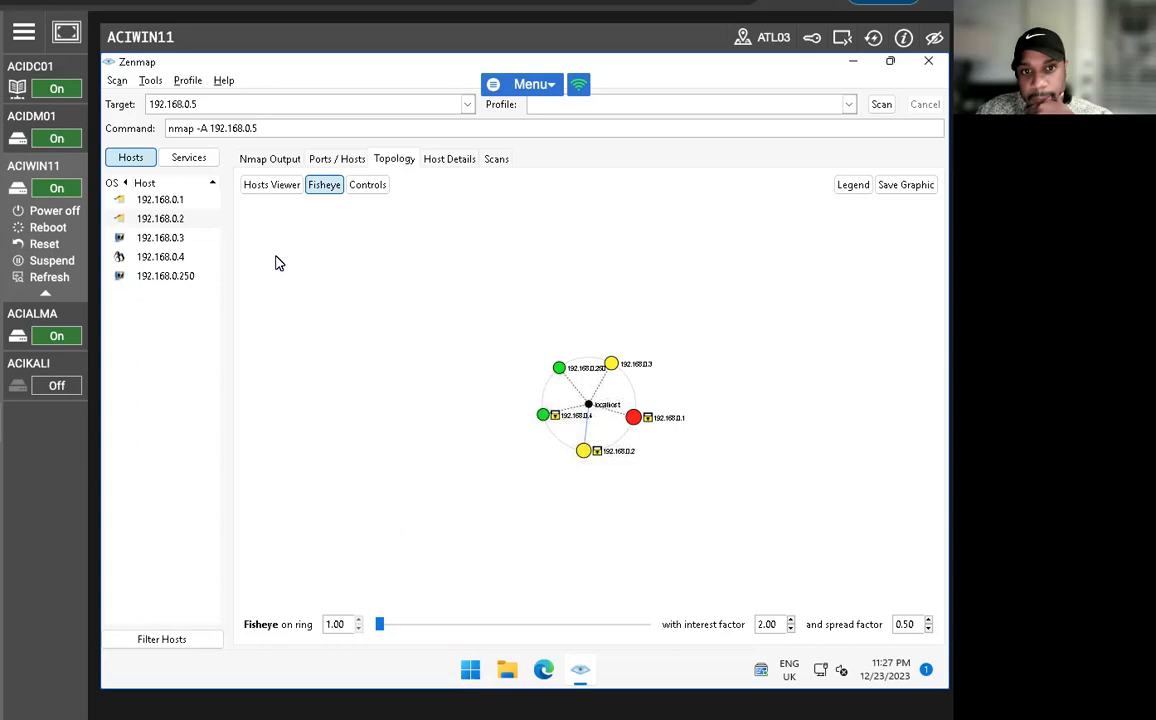
Show the list of discovered services, and check the operating system matches of 192.168.0.2 in the Hosts Viewer.
left_click(188, 158)
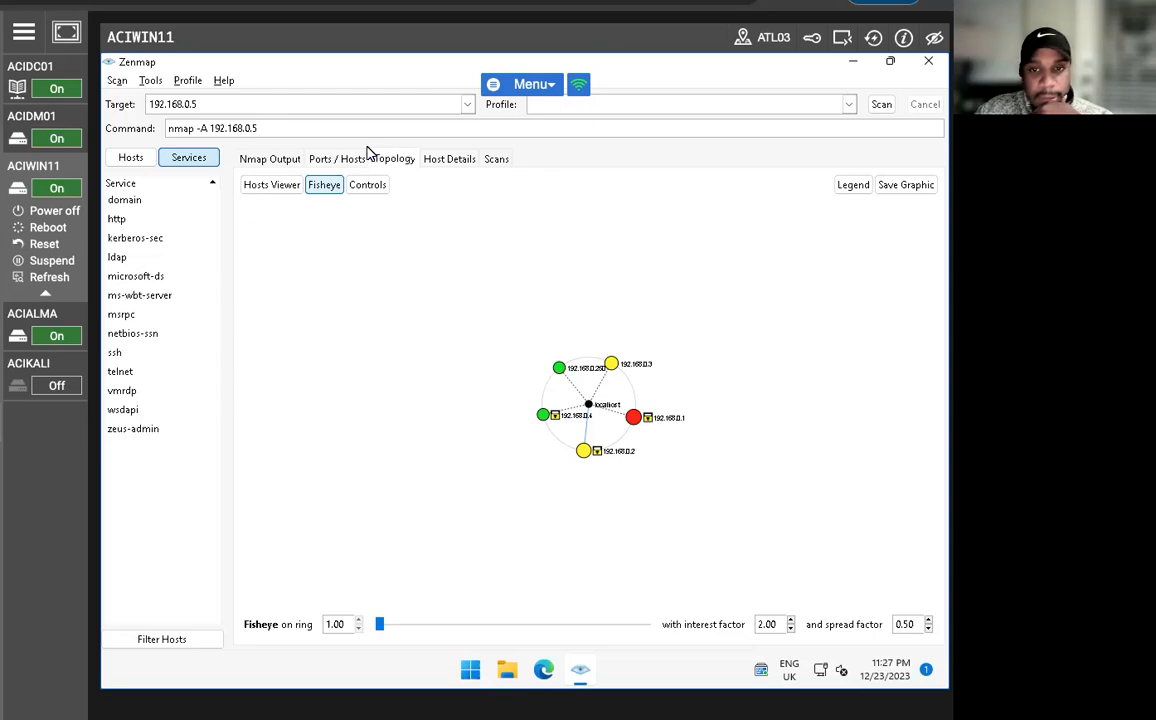
left_click(268, 184)
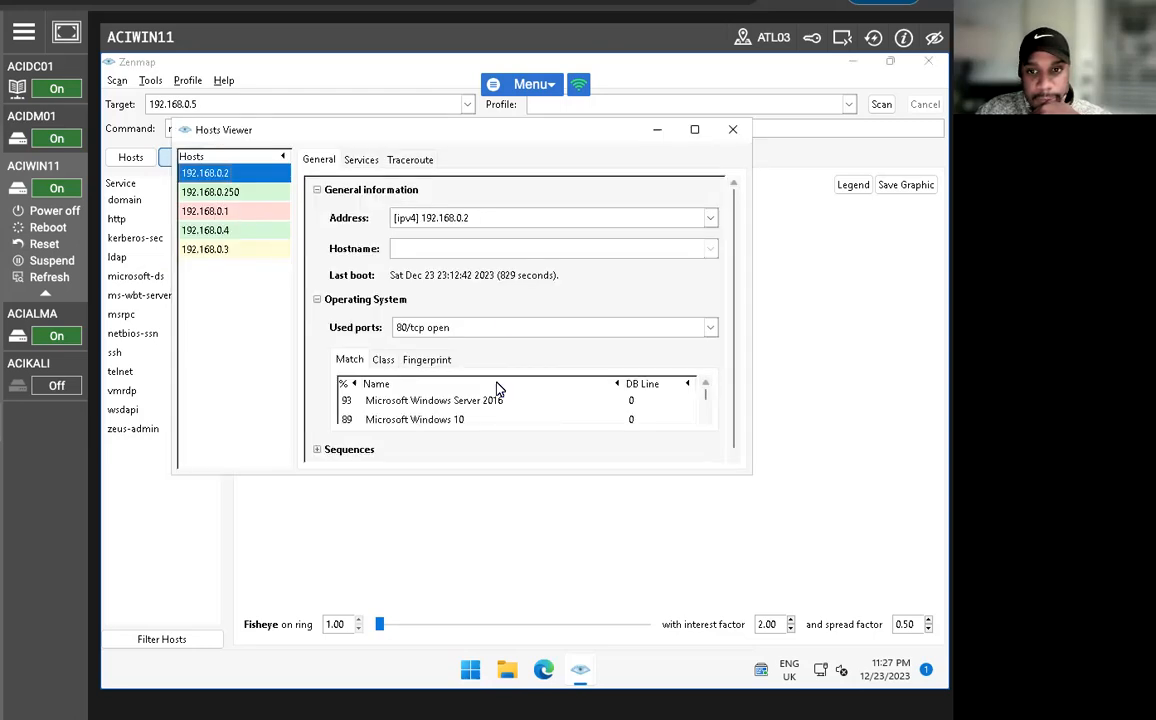
scroll(498, 390, "down", 2)
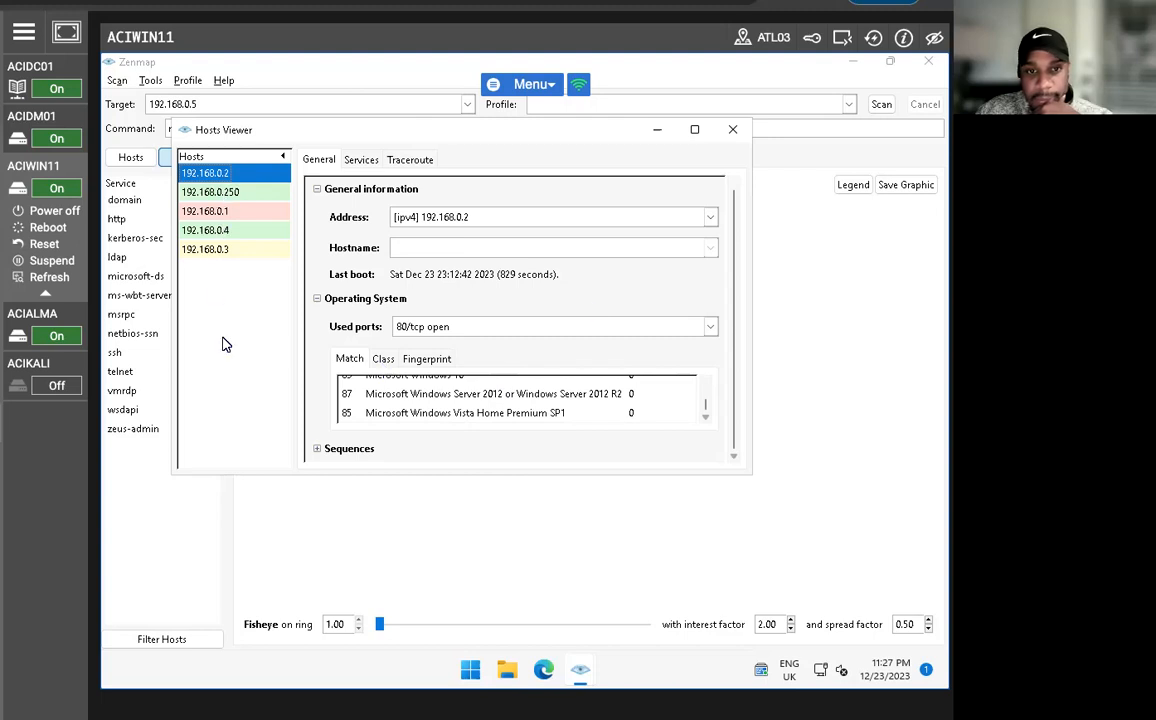
left_click(730, 133)
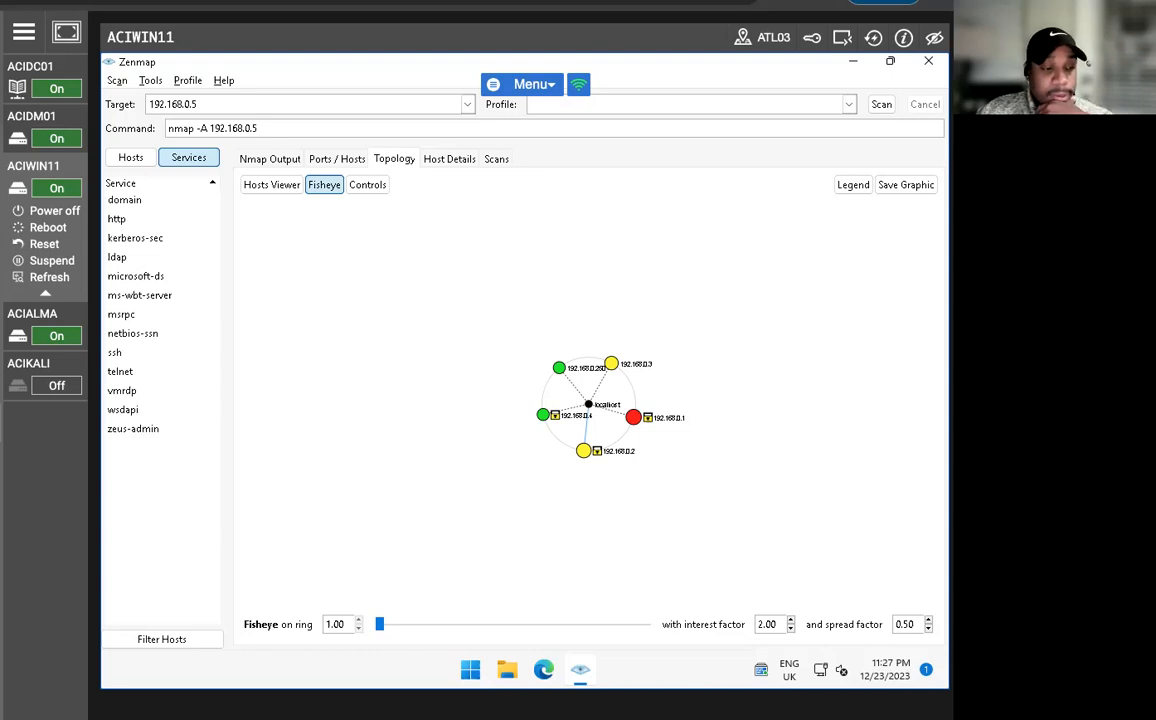
Close Zenmap without saving the scans and launch ZAP 2.12.0.
left_click(928, 61)
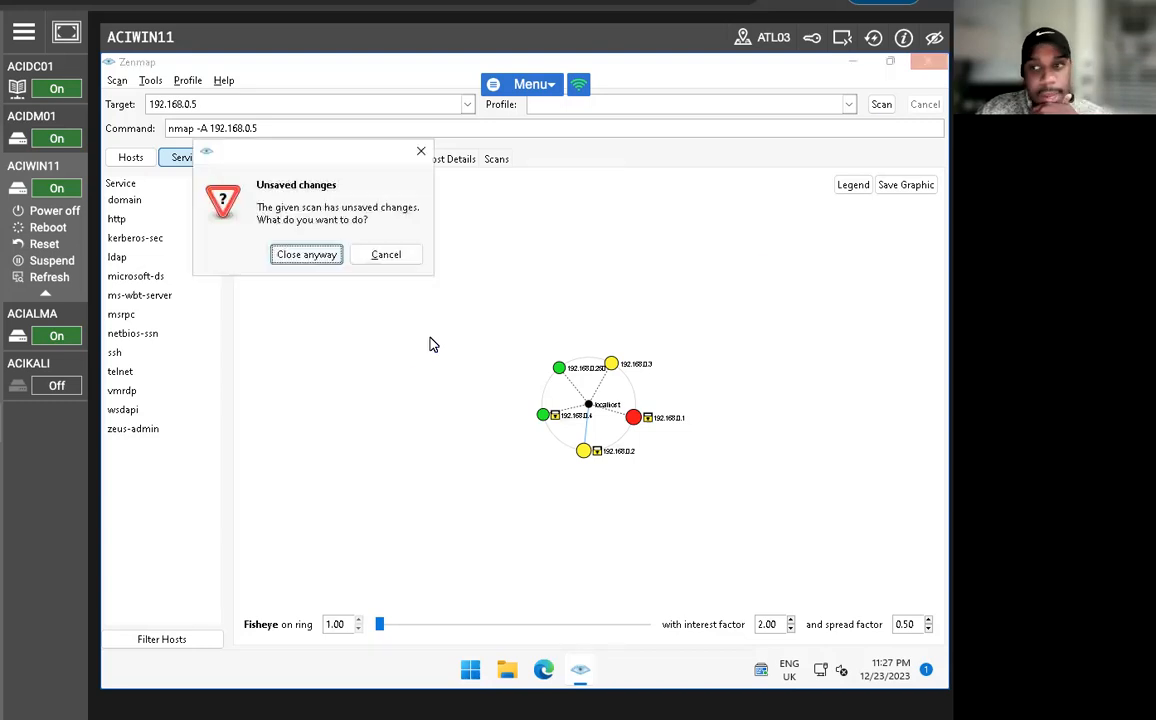
left_click(322, 257)
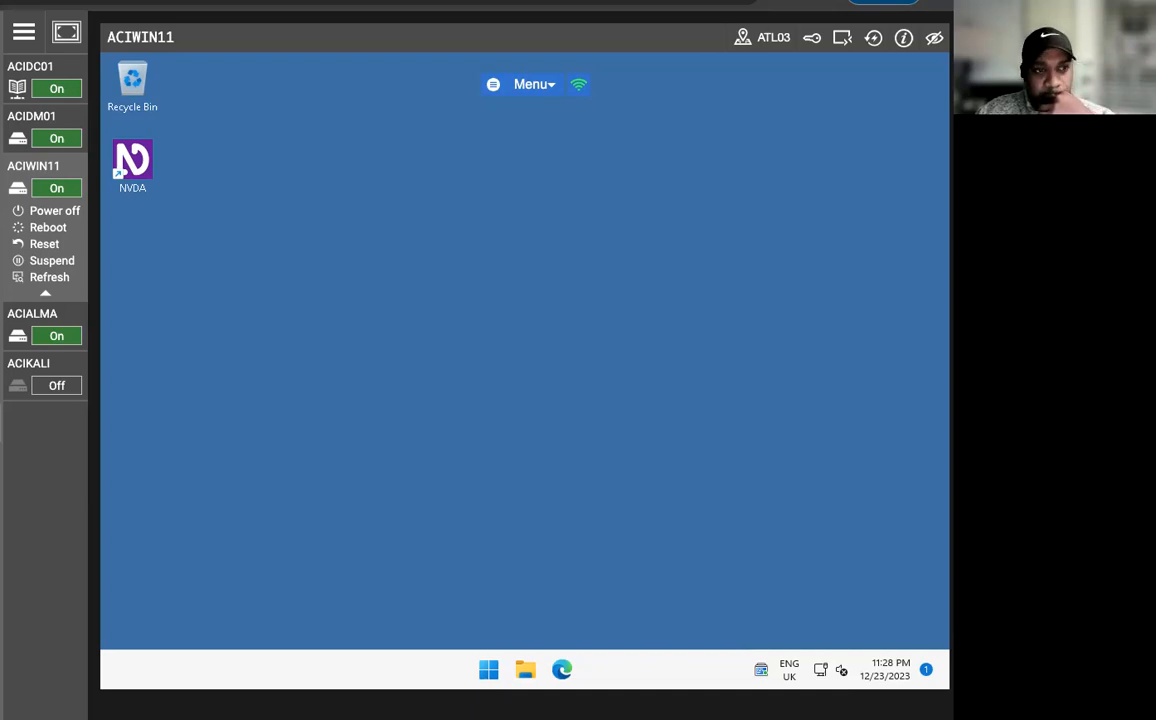
left_click(488, 668)
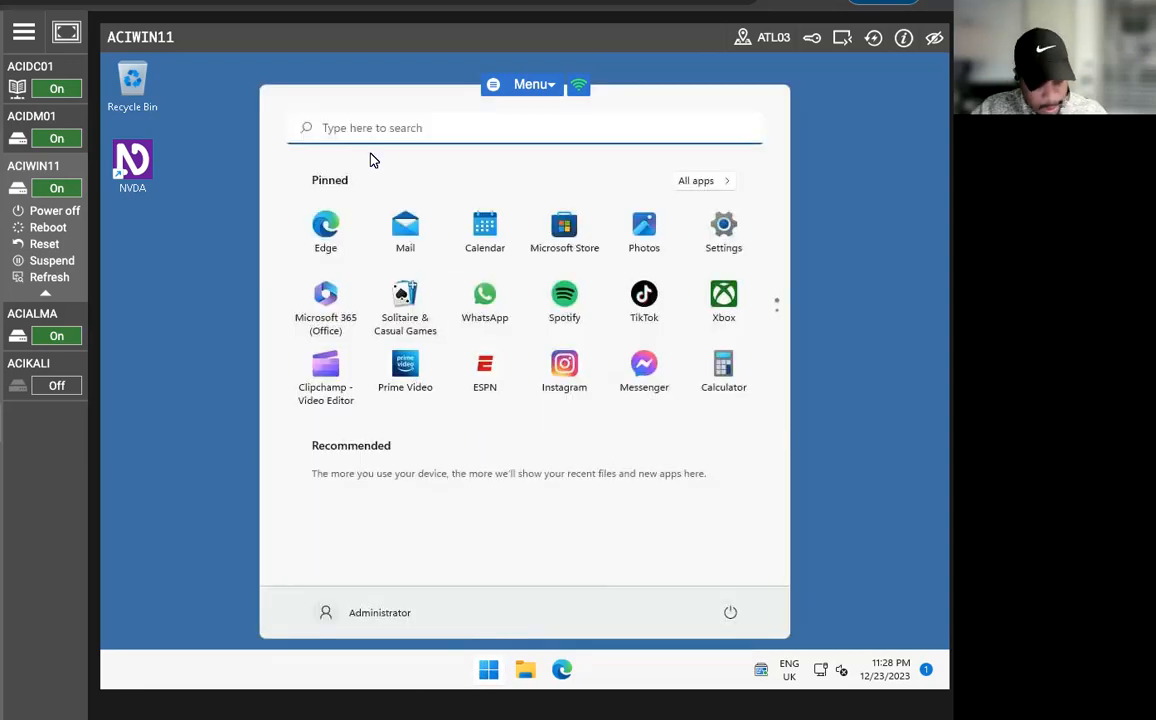
type("ap")
key("BackSpace")
key("BackSpace")
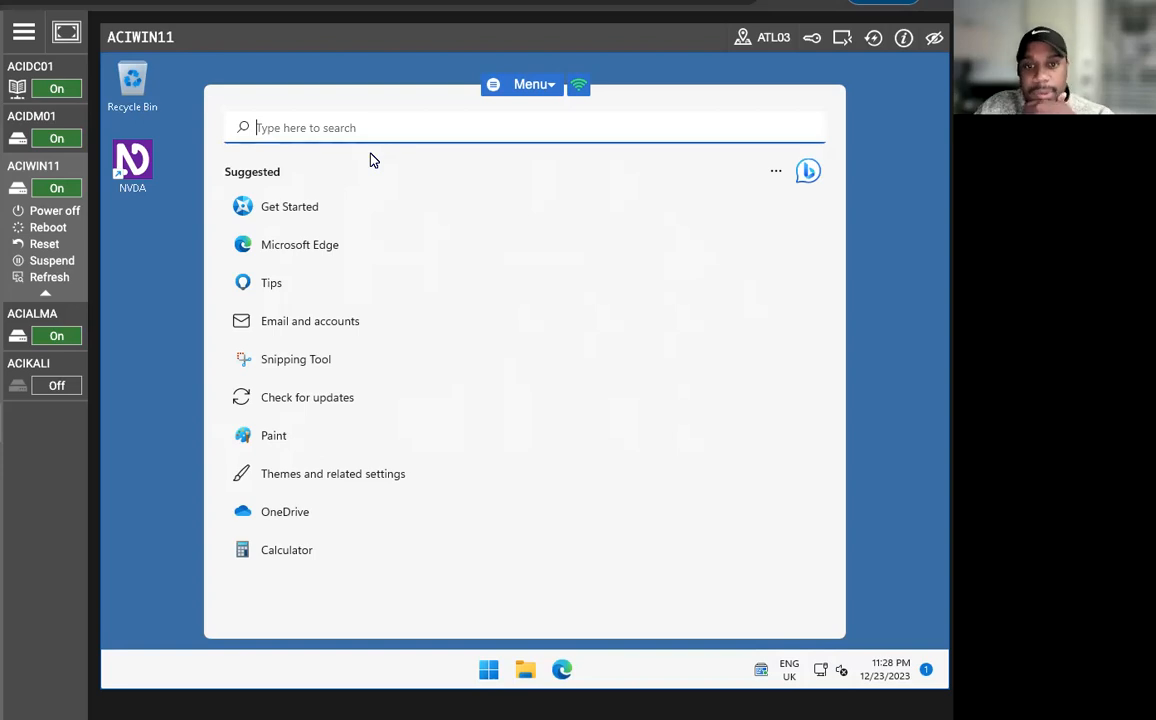
type("zap")
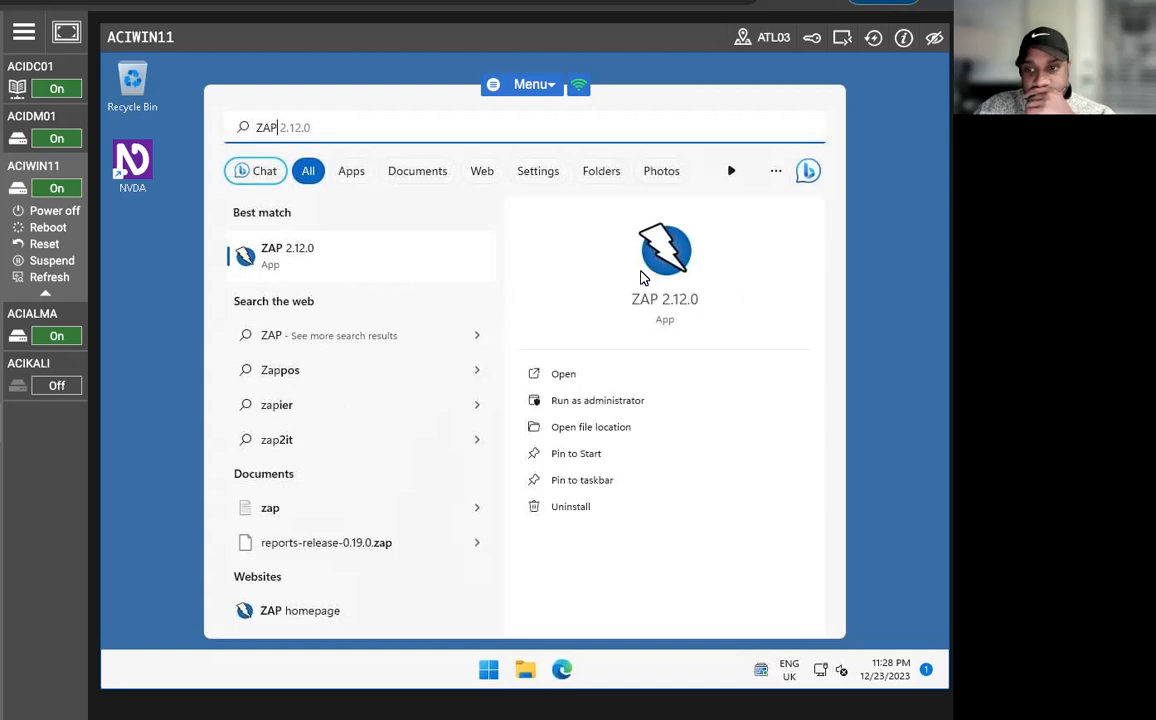
left_click(564, 374)
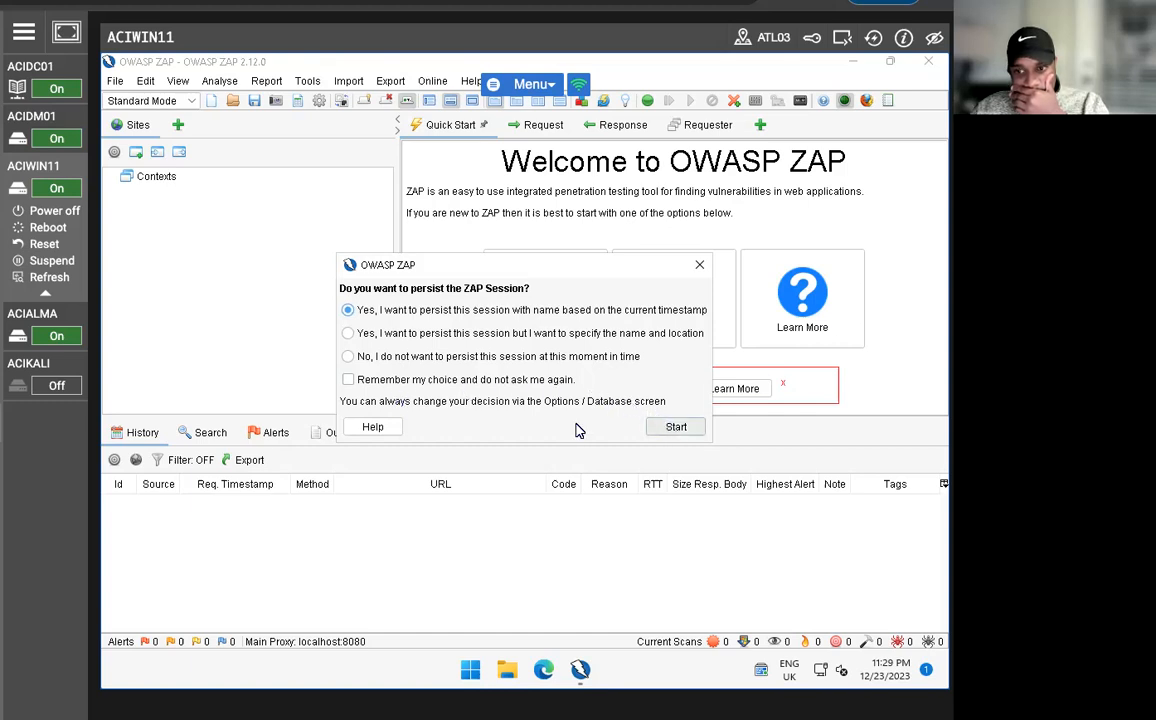
Start a persisted ZAP session named from the current timestamp and dismiss the update notice.
left_click(667, 428)
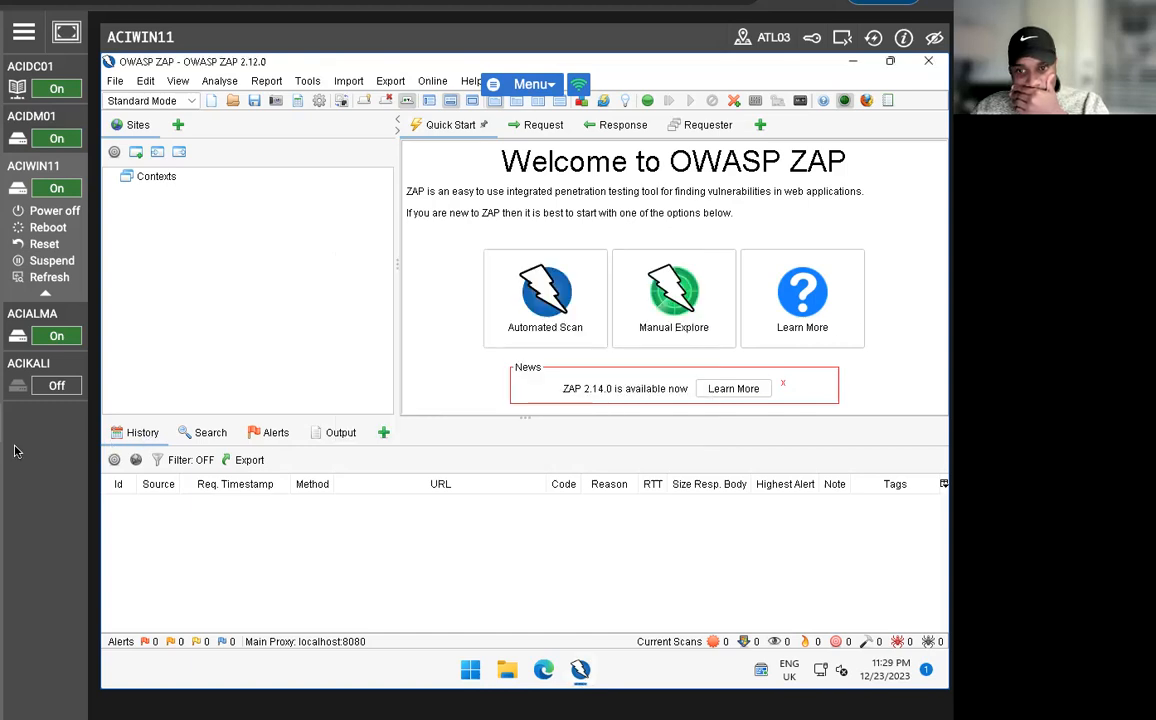
left_click(783, 383)
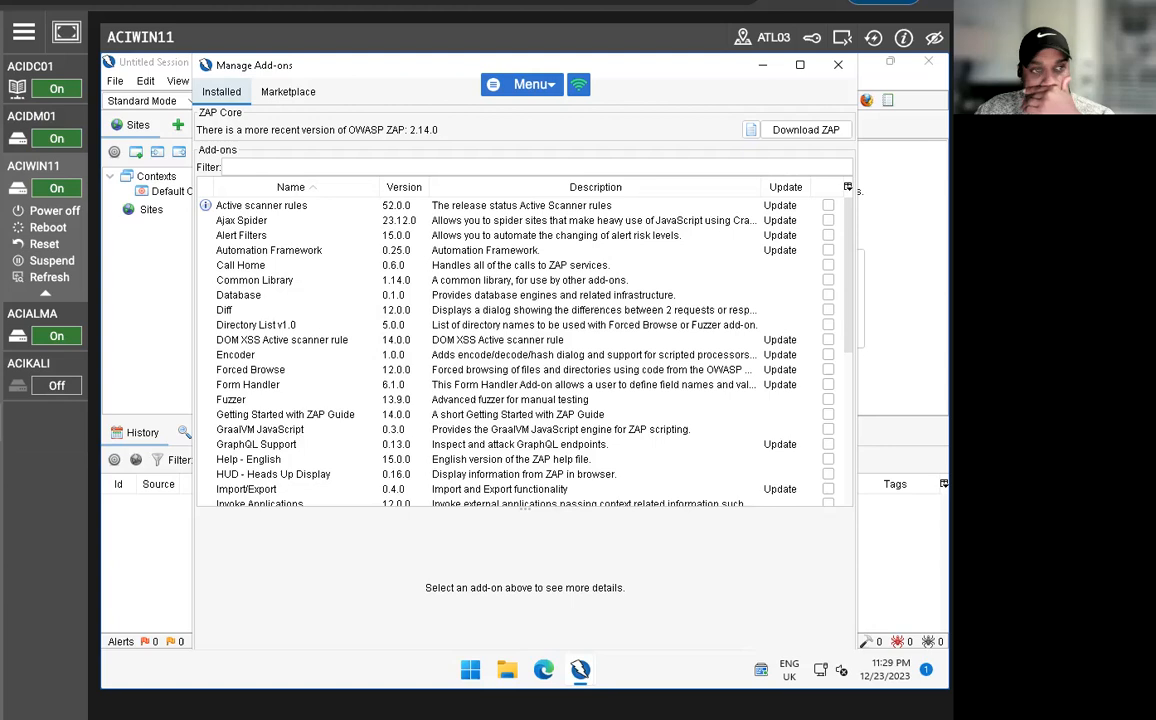
Review the details of the Common Library add-on and the list of installed add-ons, and put the Manage Add-ons window away.
left_click(267, 280)
scroll(234, 392, "down", 3)
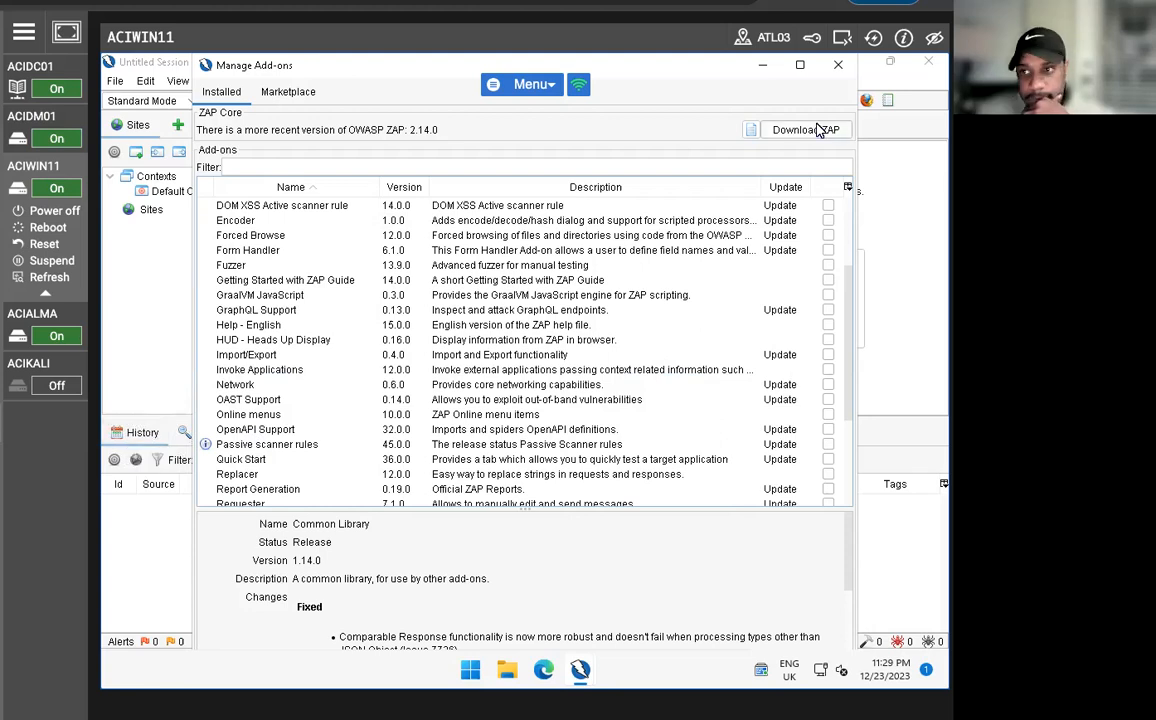
scroll(600, 444, "down", 3)
scroll(577, 558, "down", 5)
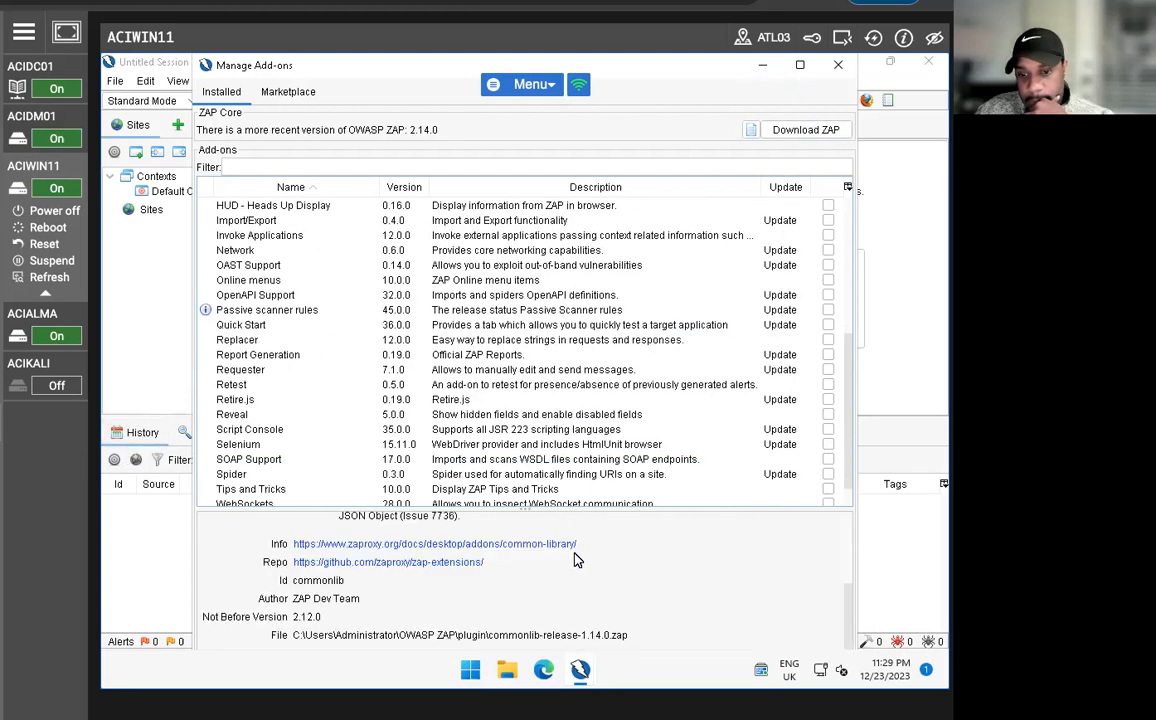
left_click(762, 66)
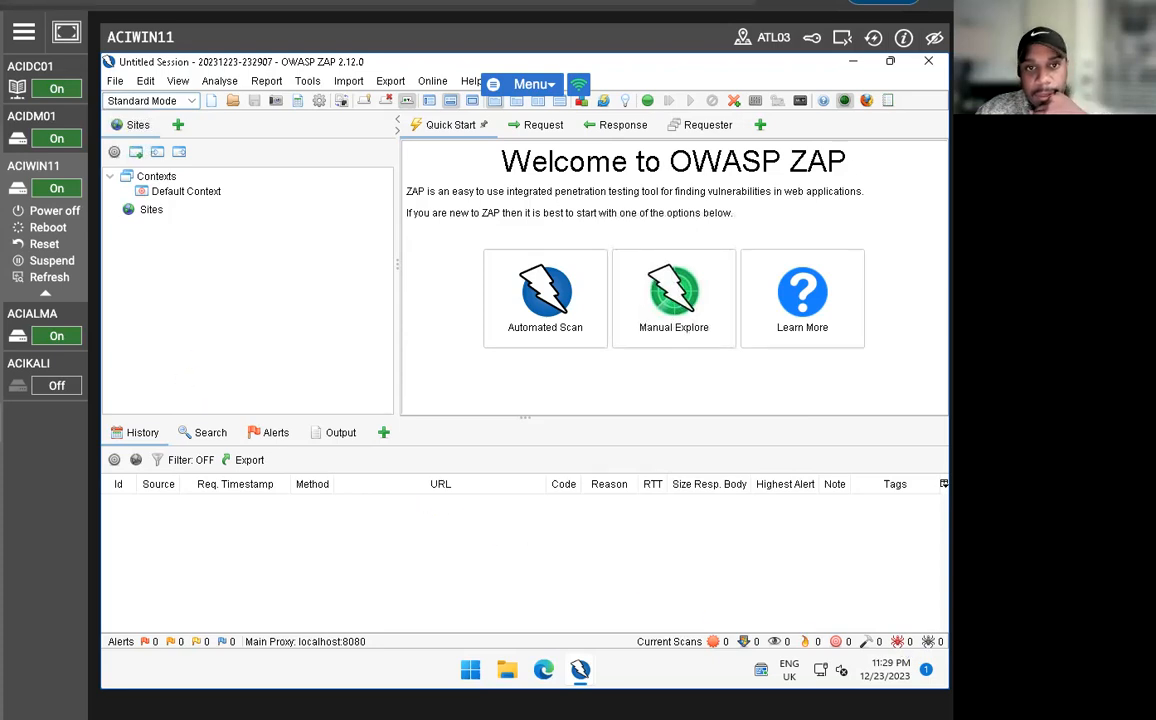
Open the Automated Scan setup and enable the ajax spider with Chrome as its browser.
left_click(77, 6)
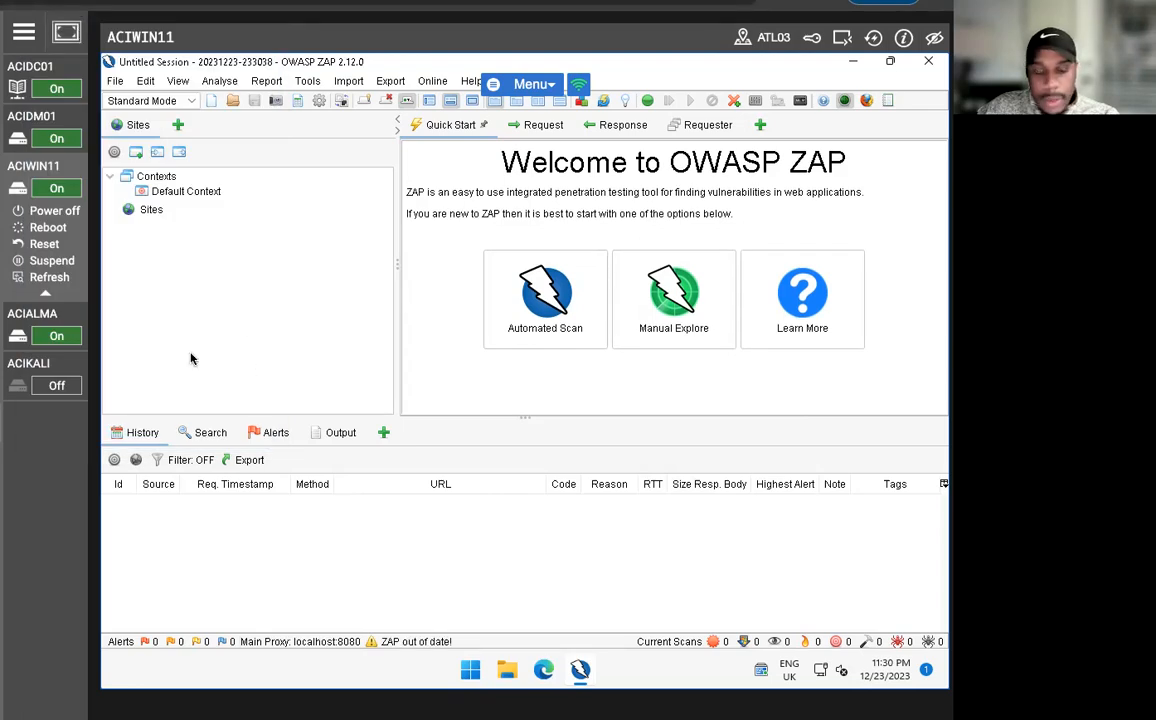
left_click(492, 273)
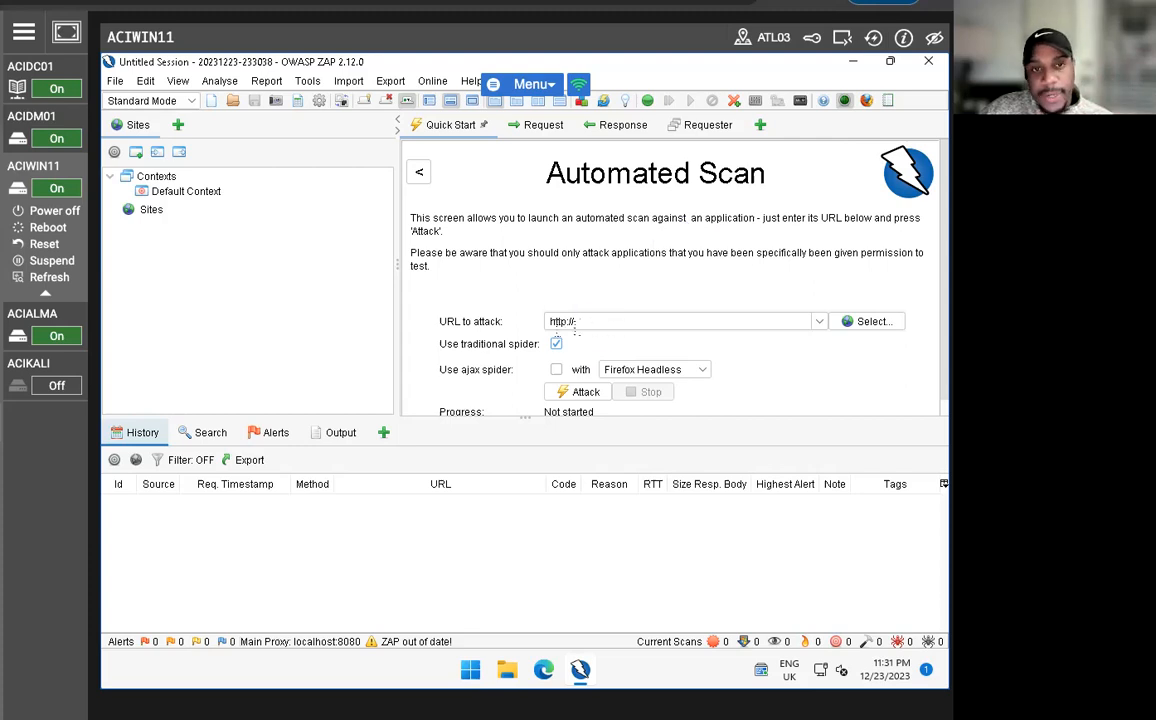
left_click(50, 118)
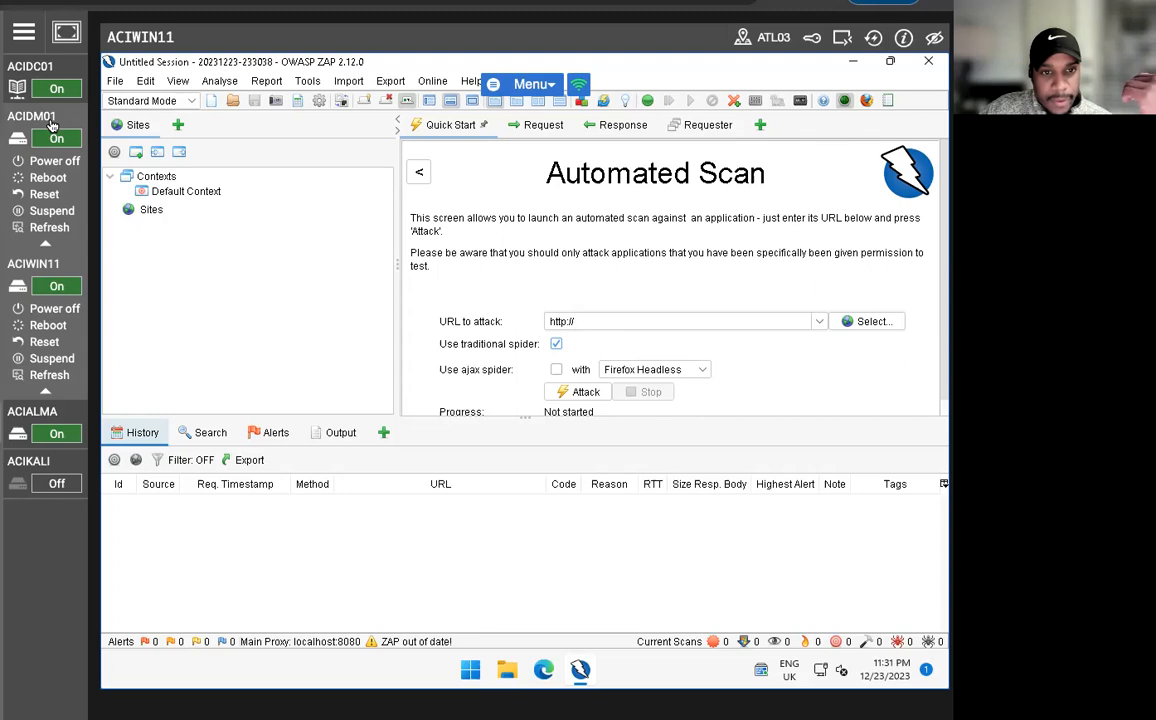
left_click(50, 118)
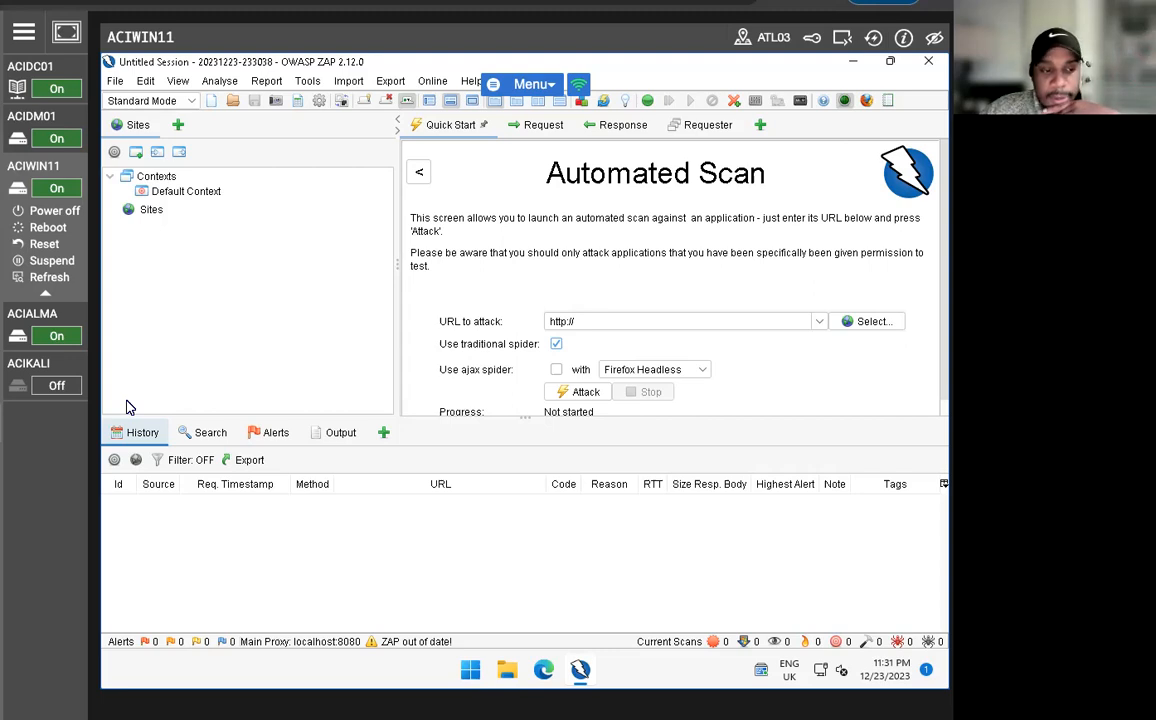
scroll(497, 287, "down", 1)
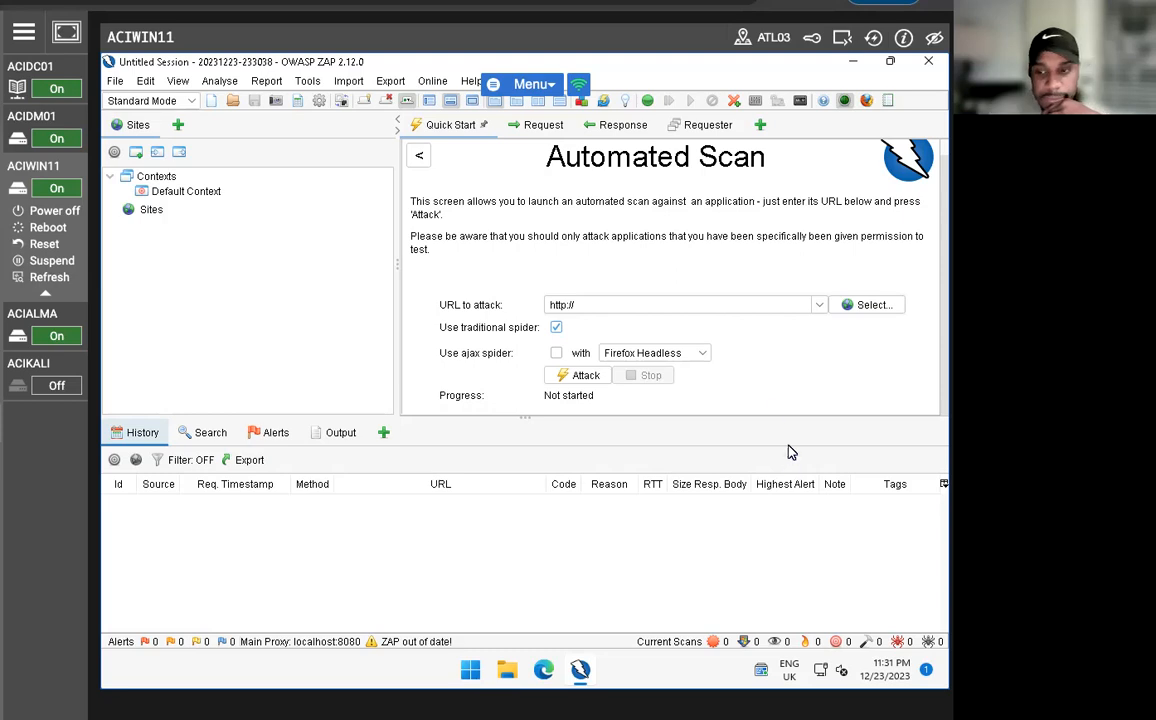
left_click(670, 355)
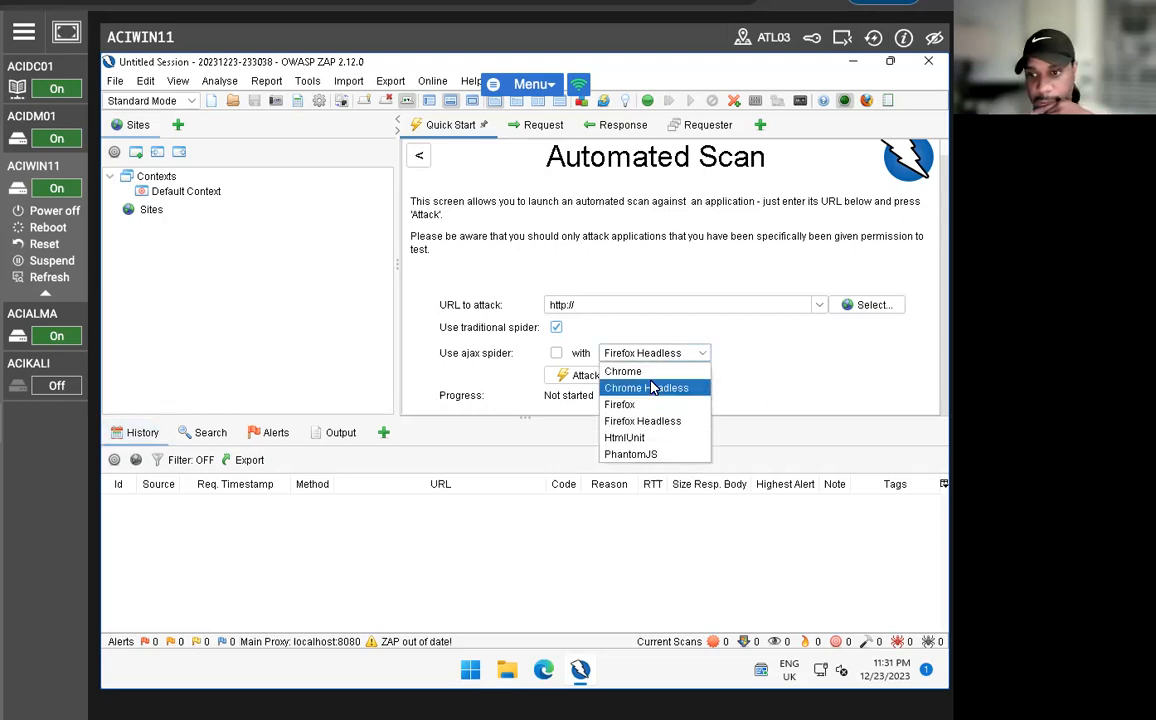
left_click(653, 371)
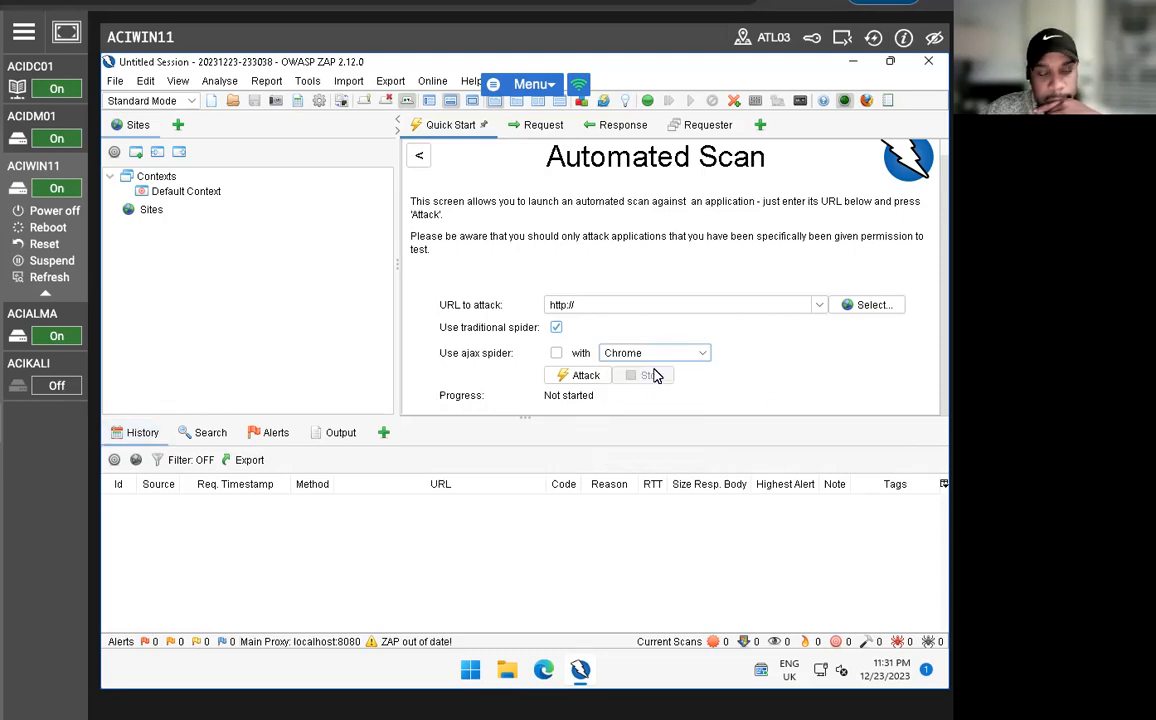
left_click(556, 353)
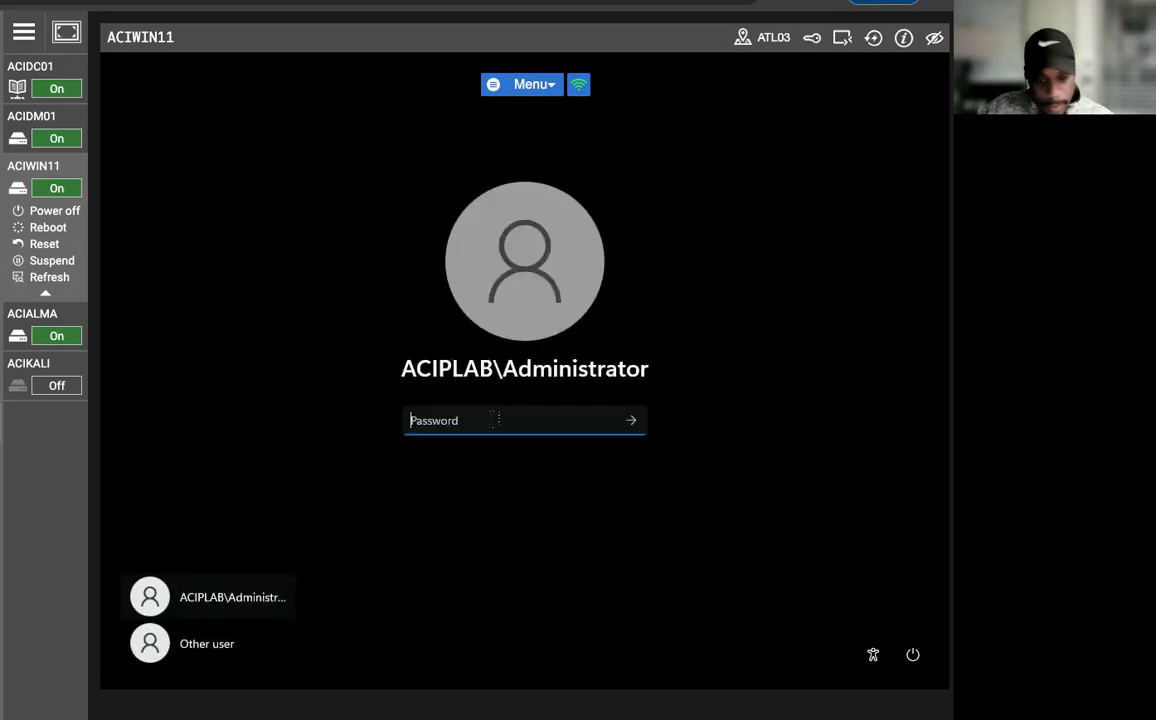
Sign back in to the locked Windows session by entering the Administrator account password.
left_click(494, 420)
type("•••••••")
key("Return")
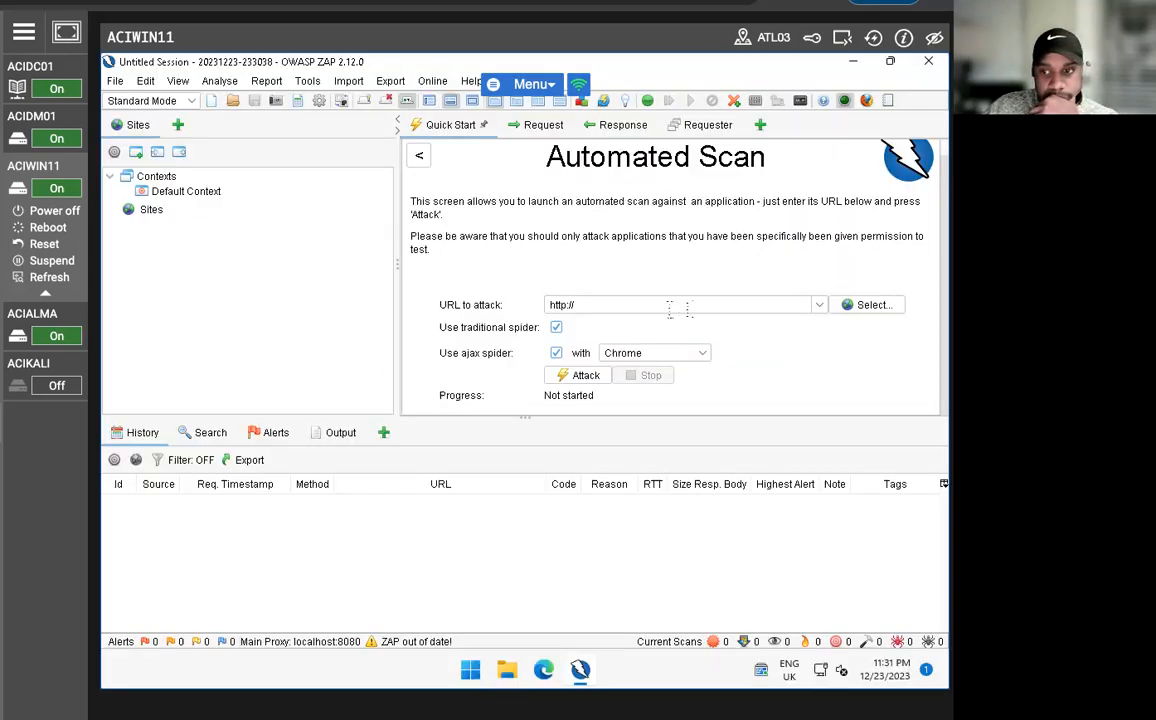
left_click(662, 309)
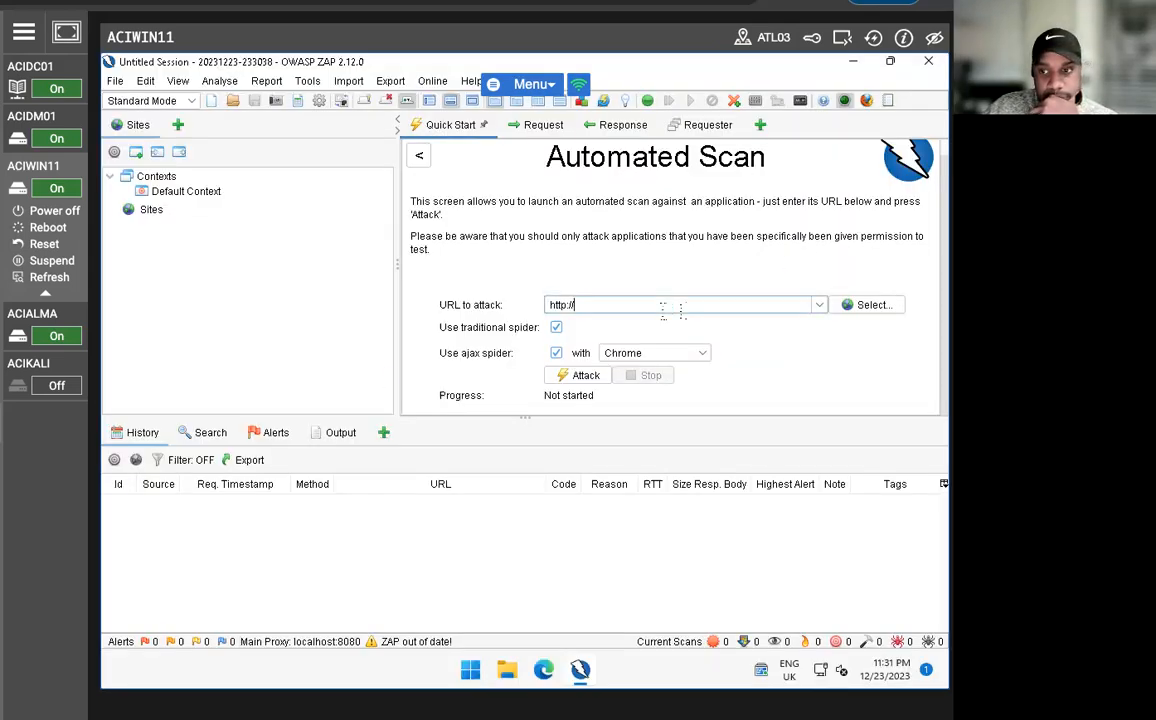
type("192.168.0.2/dvwa")
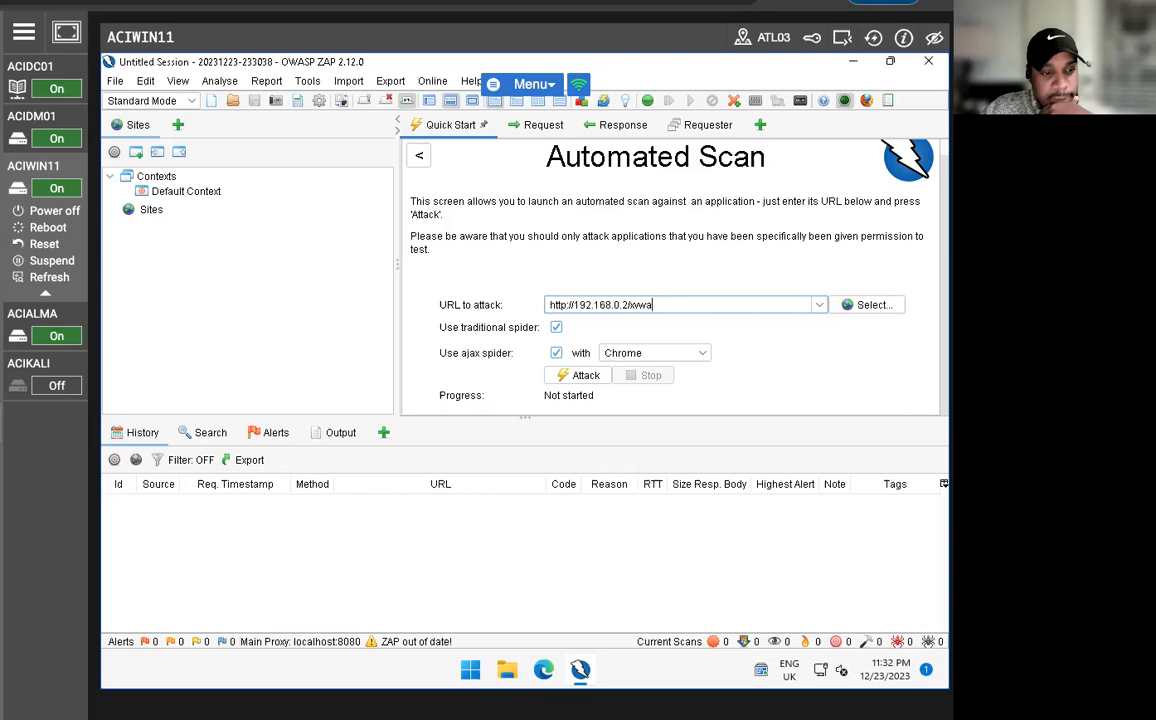
left_click(866, 306)
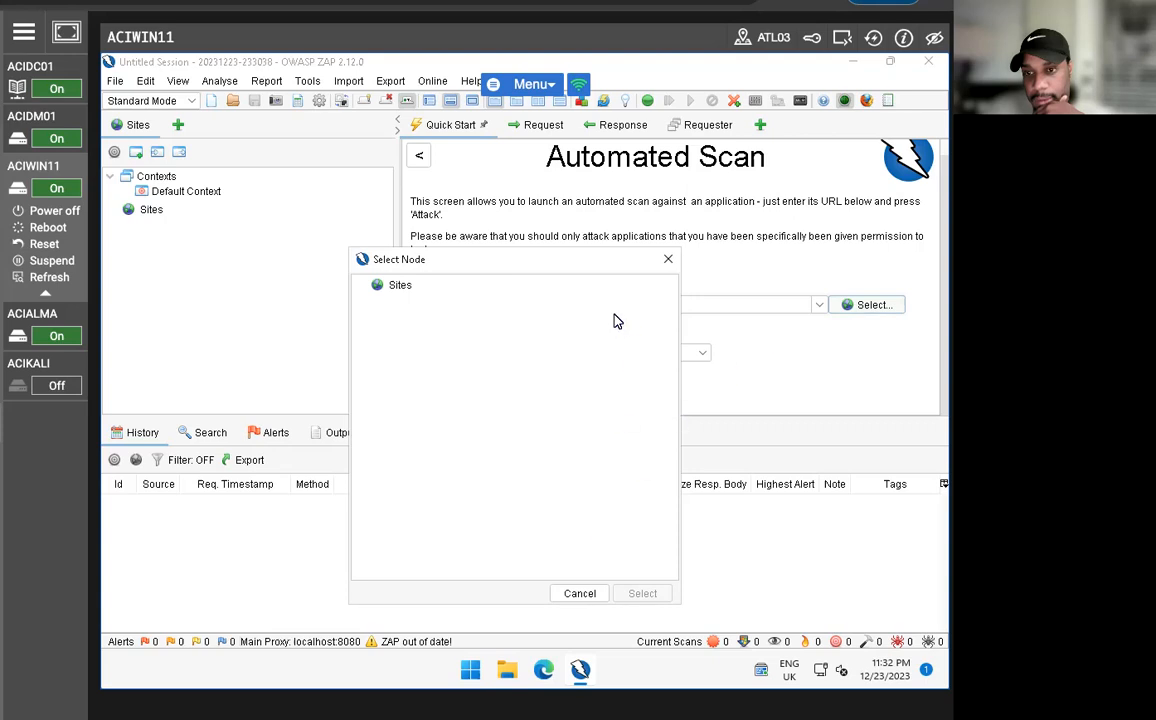
mouse_move(518, 278)
left_mouse_down()
mouse_move(173, 312)
mouse_move(526, 287)
left_mouse_up()
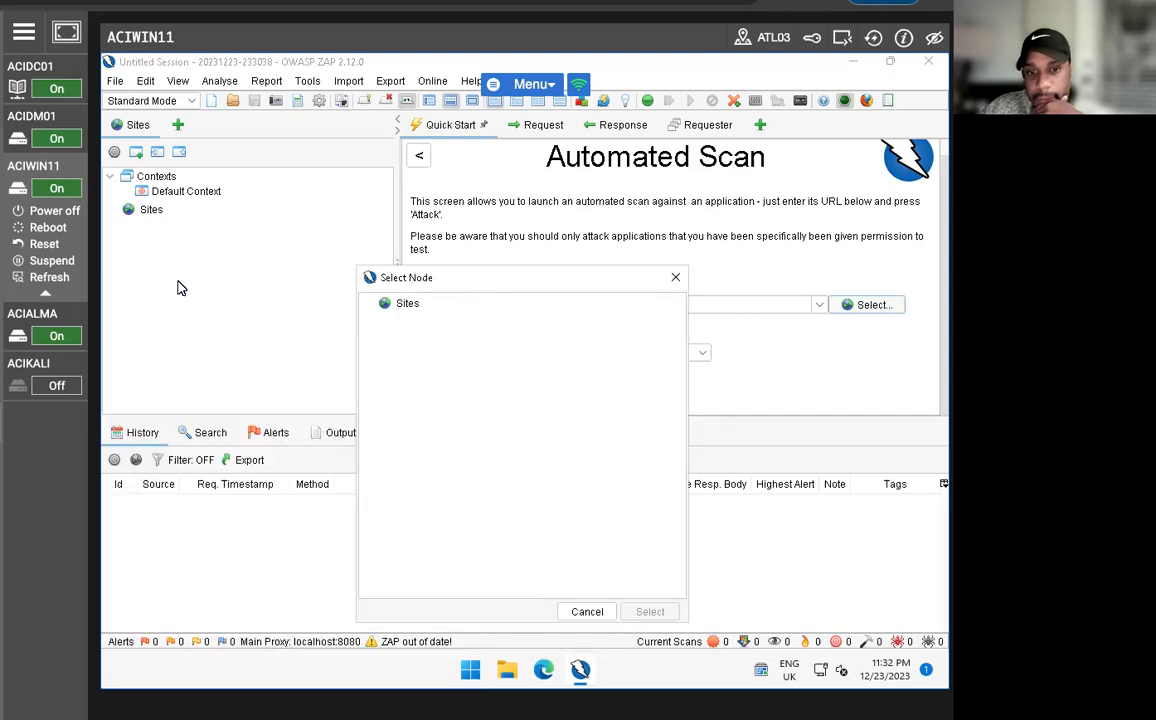
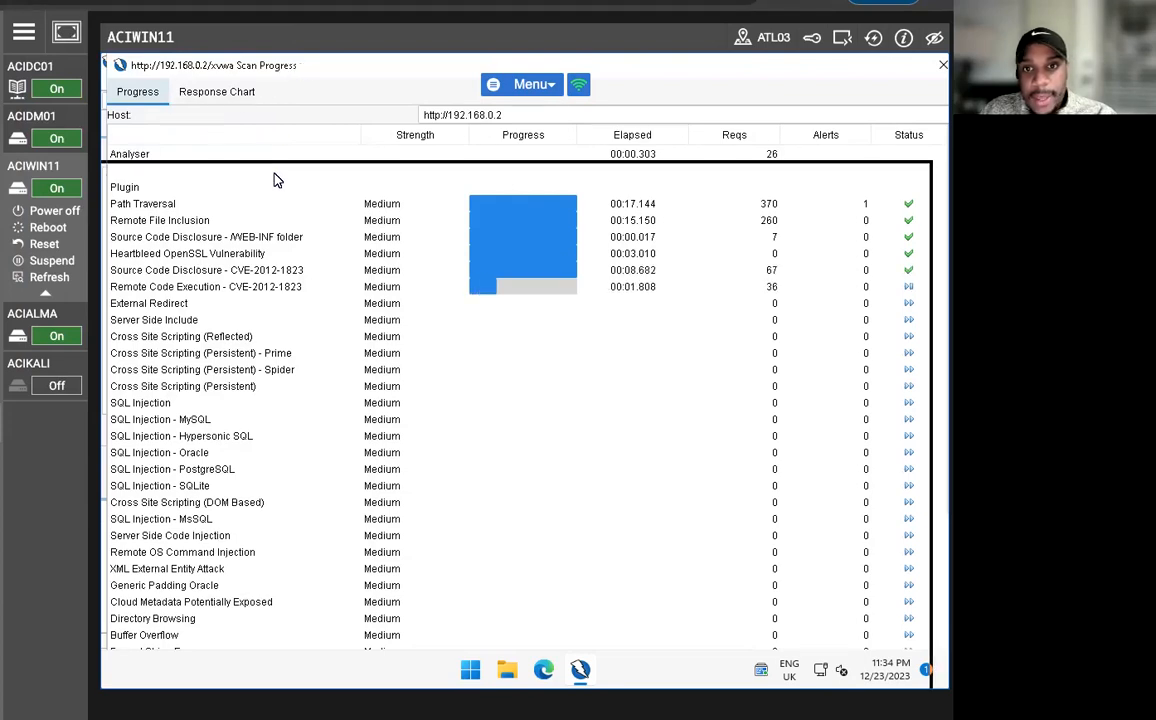
left_click_drag(275, 174, 275, 176)
left_click_drag(355, 171, 341, 66)
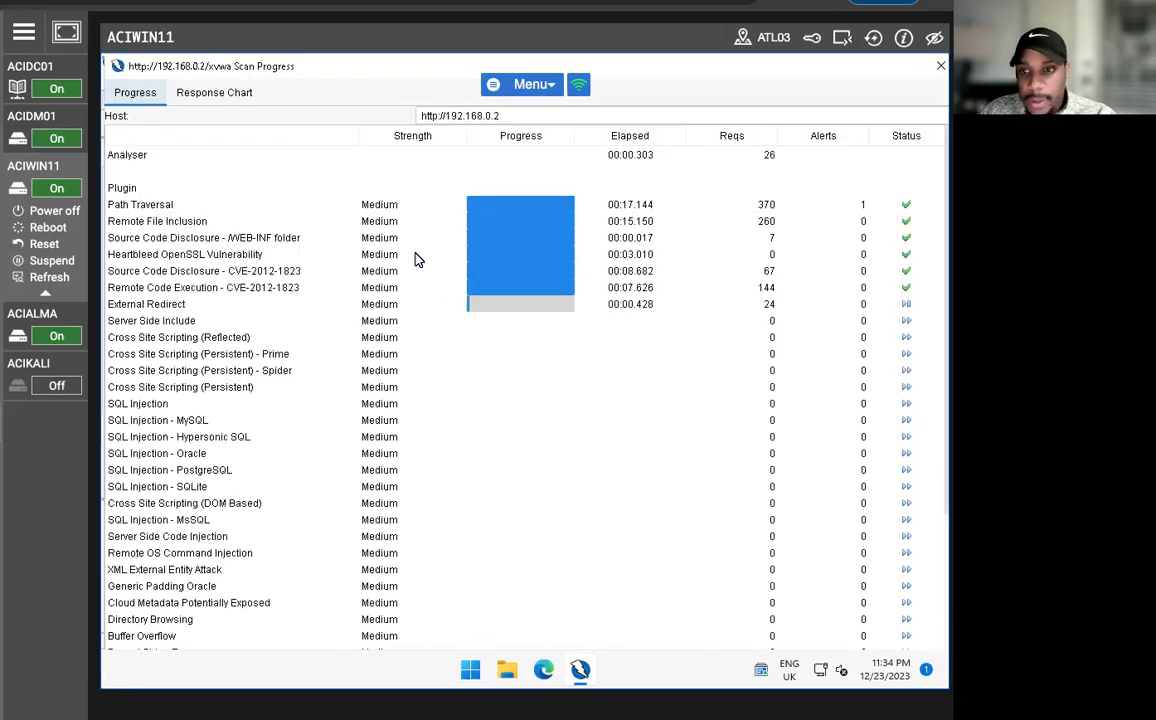
scroll(535, 405, "down", 5)
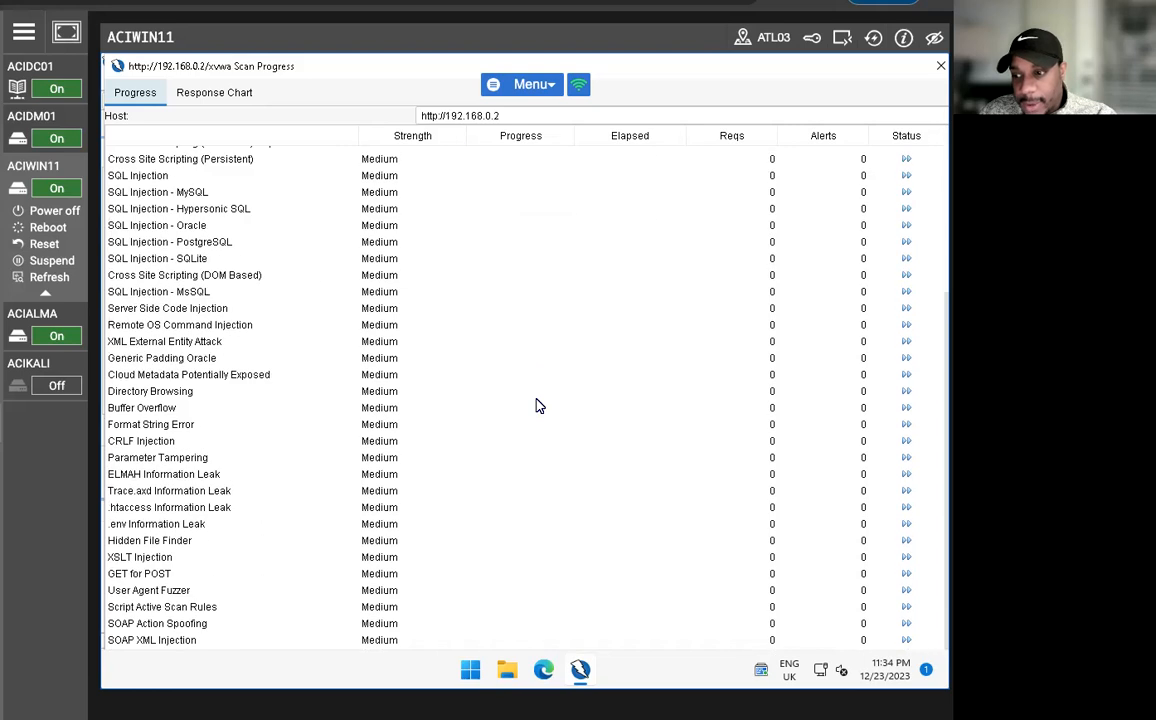
scroll(487, 440, "up", 5)
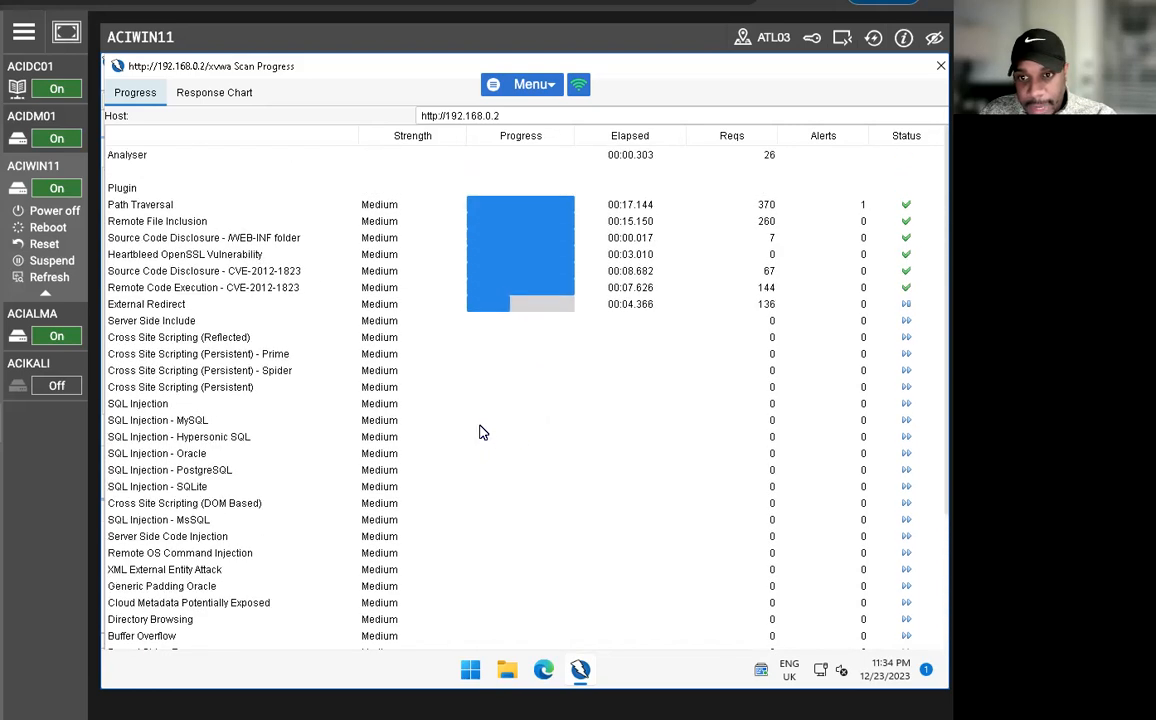
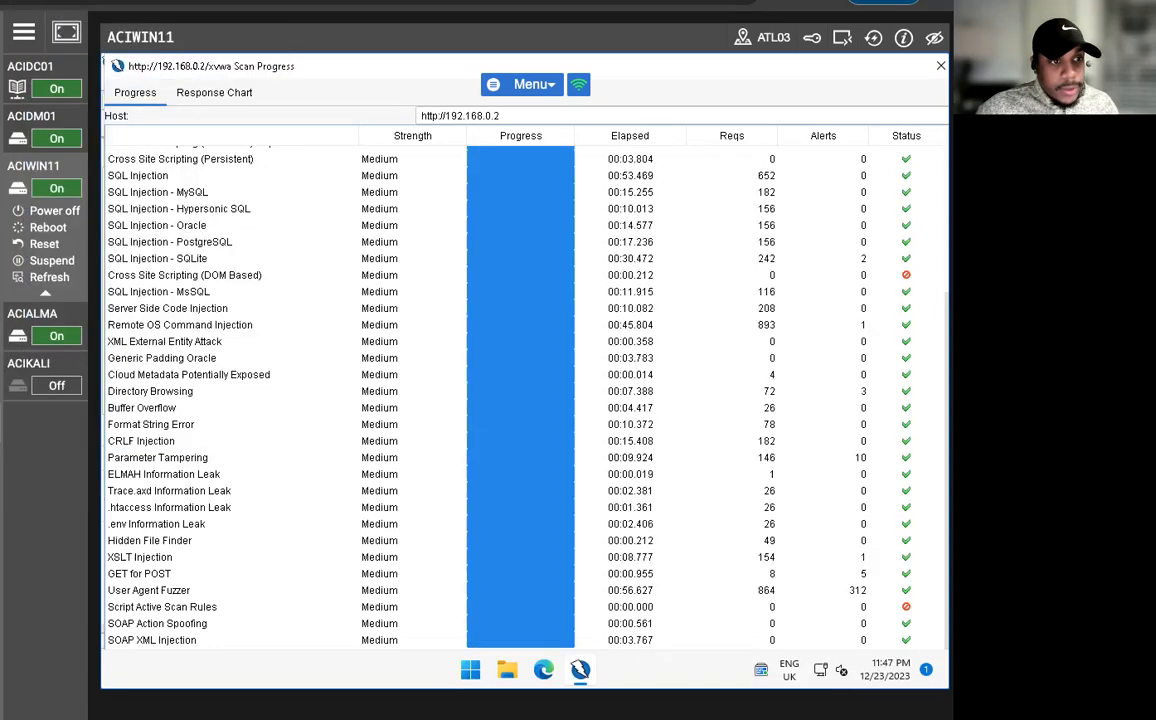
Close the Scan Progress window and examine the Cross Site Scripting (Reflected), External Redirect, Open Redirect and Path Traversal alert details.
scroll(577, 484, "up", 5)
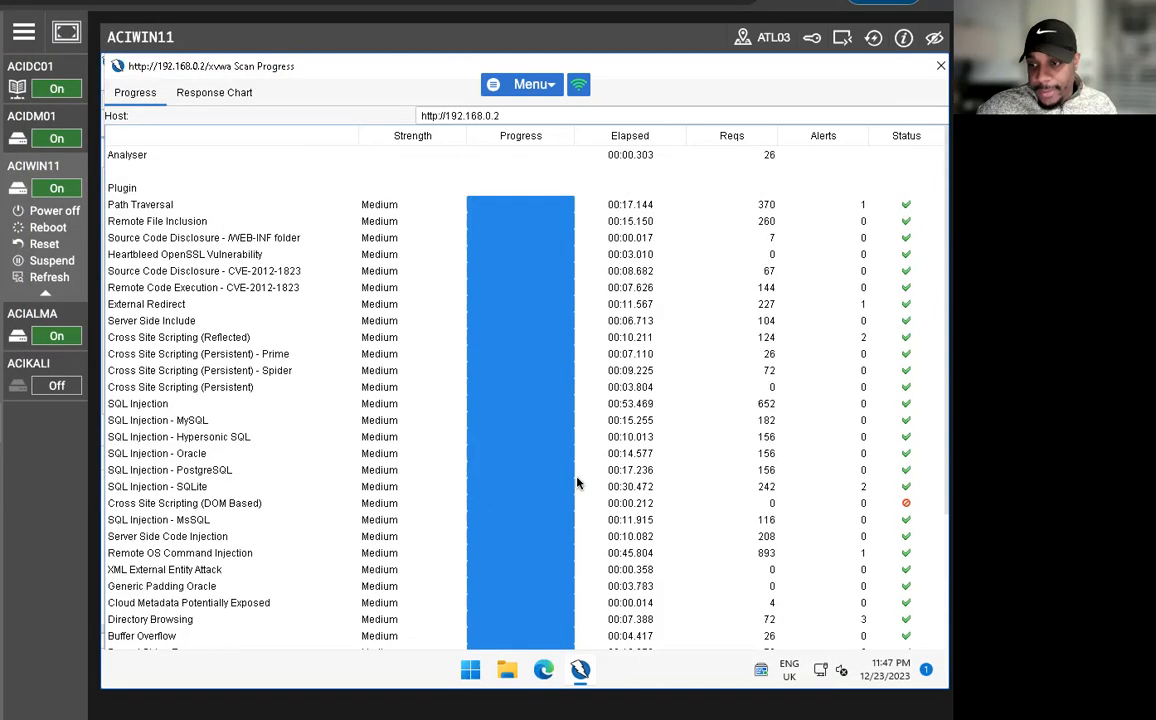
left_click(940, 66)
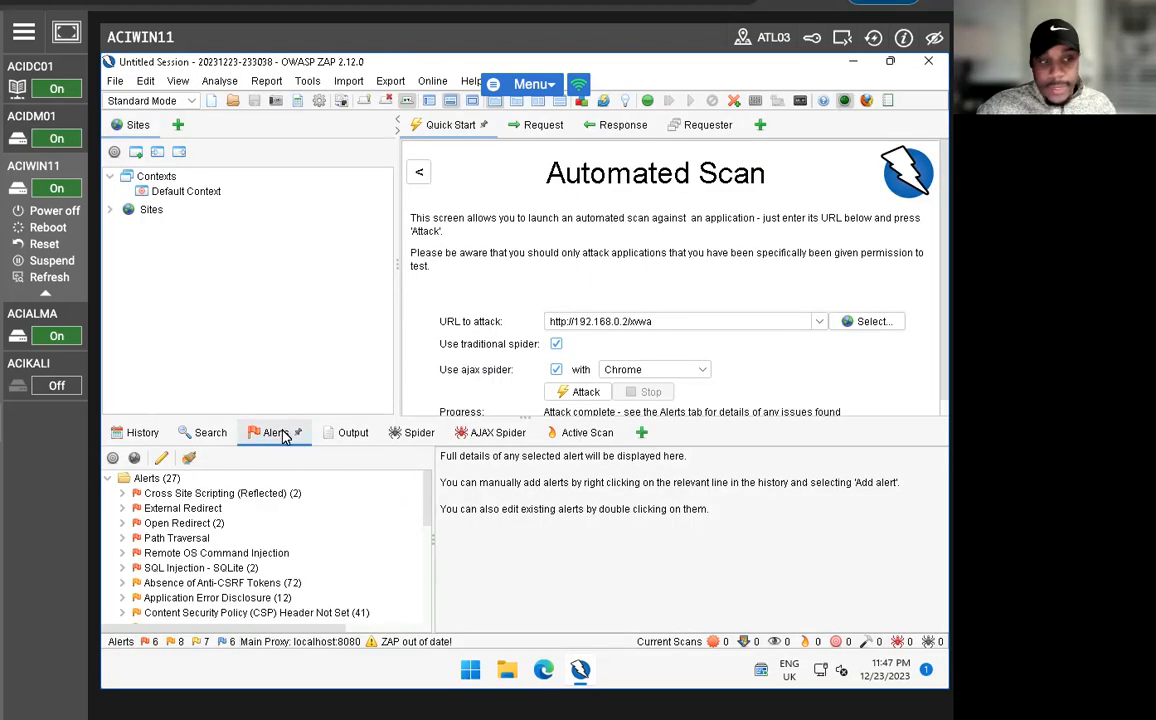
scroll(300, 530, "down", 2)
scroll(265, 529, "up", 2)
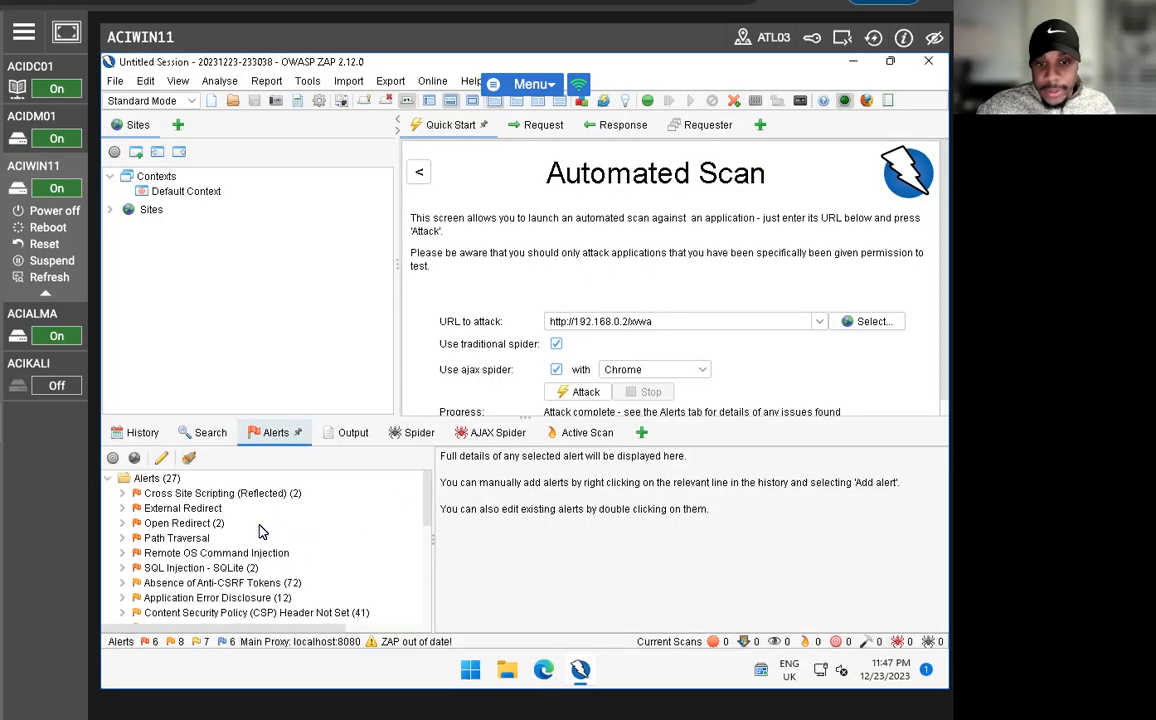
left_click(220, 493)
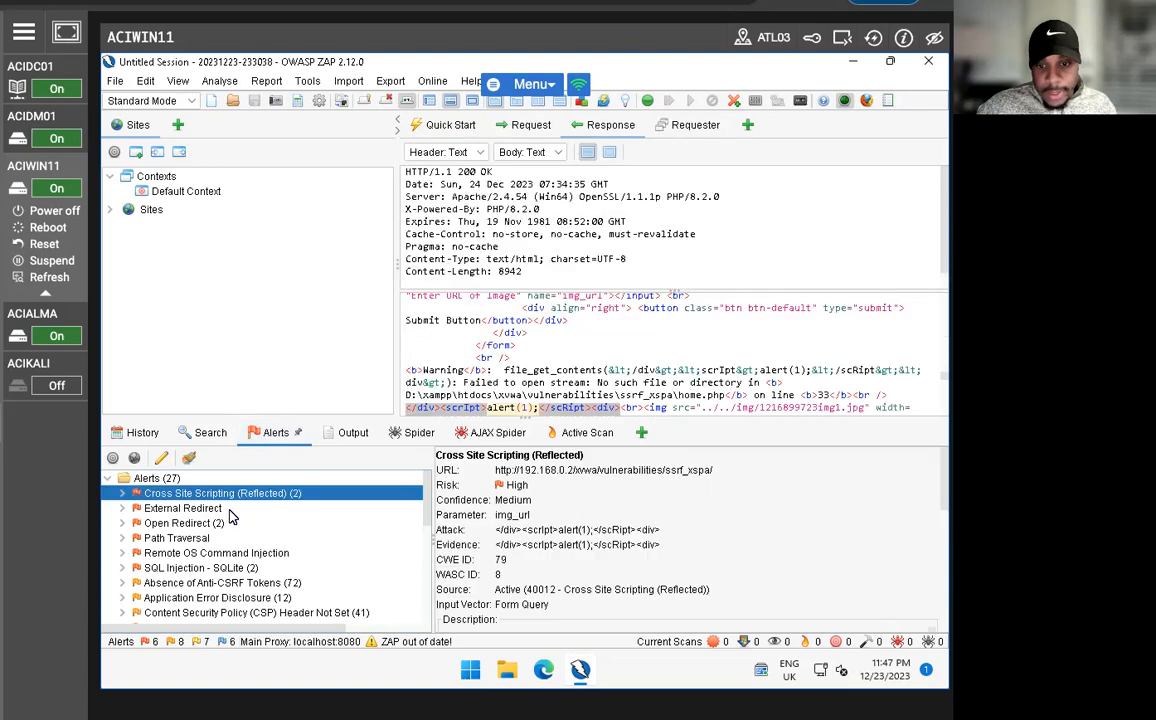
left_click(217, 511)
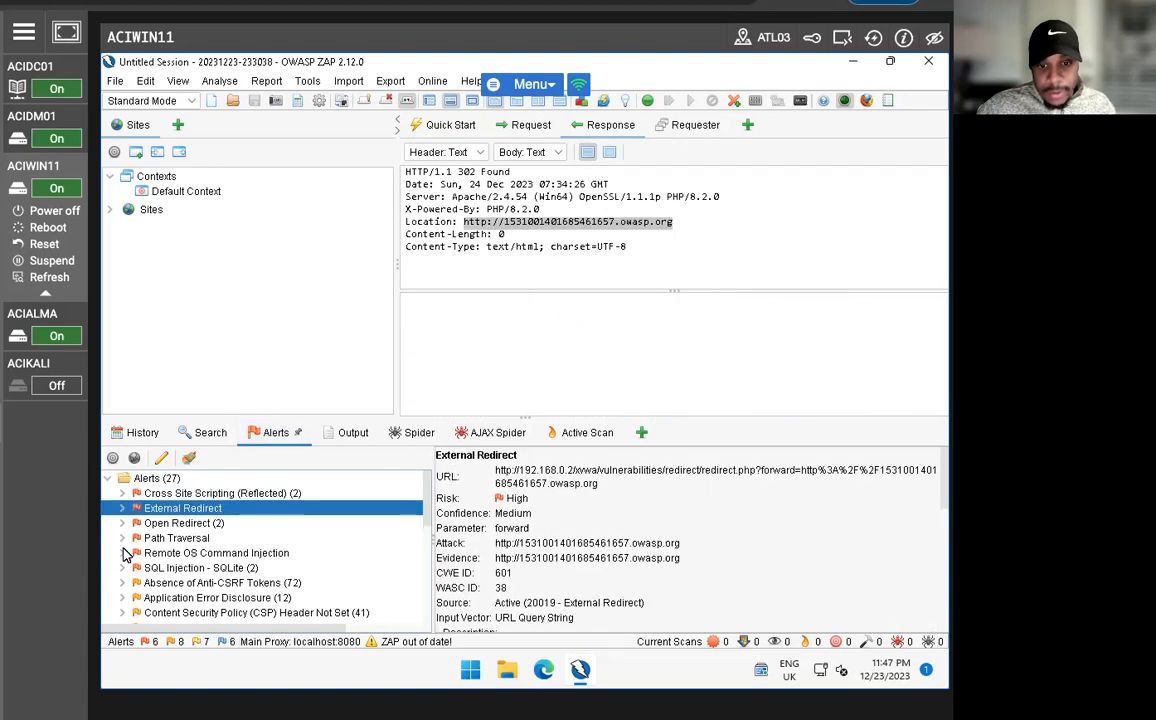
left_click(170, 525)
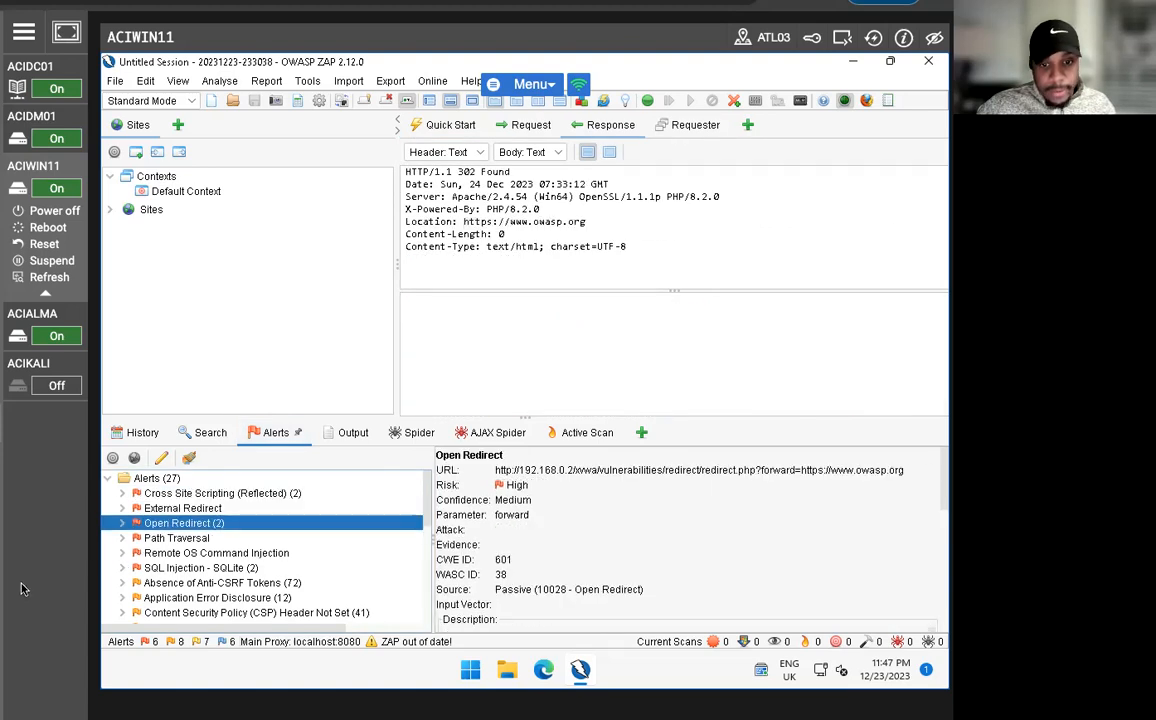
left_click(180, 539)
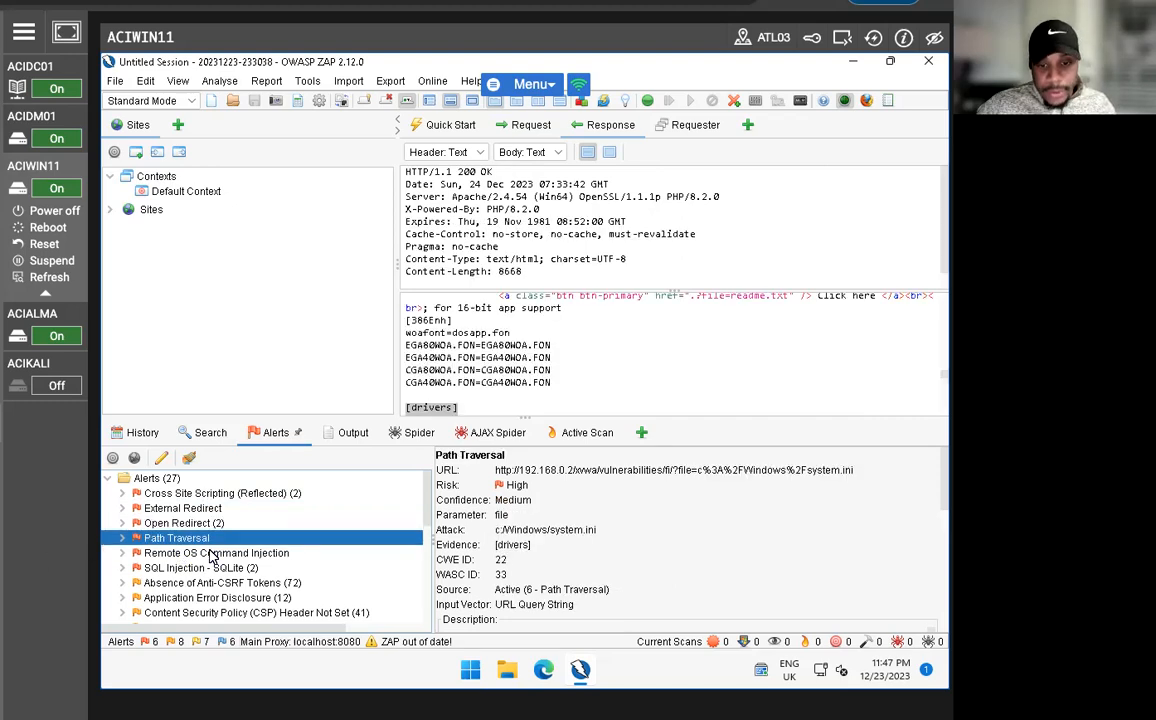
left_click(196, 493)
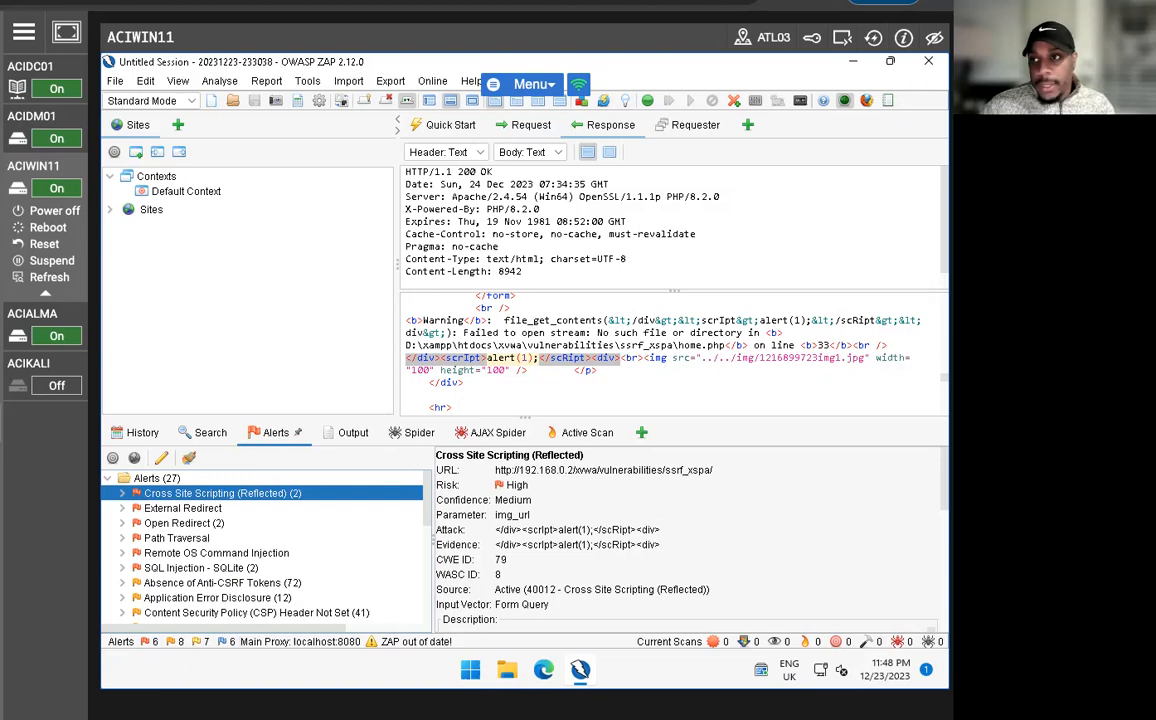
Close OWASP ZAP, switch to the ACIALMA machine and unlock its desktop session with the account password.
left_click(928, 61)
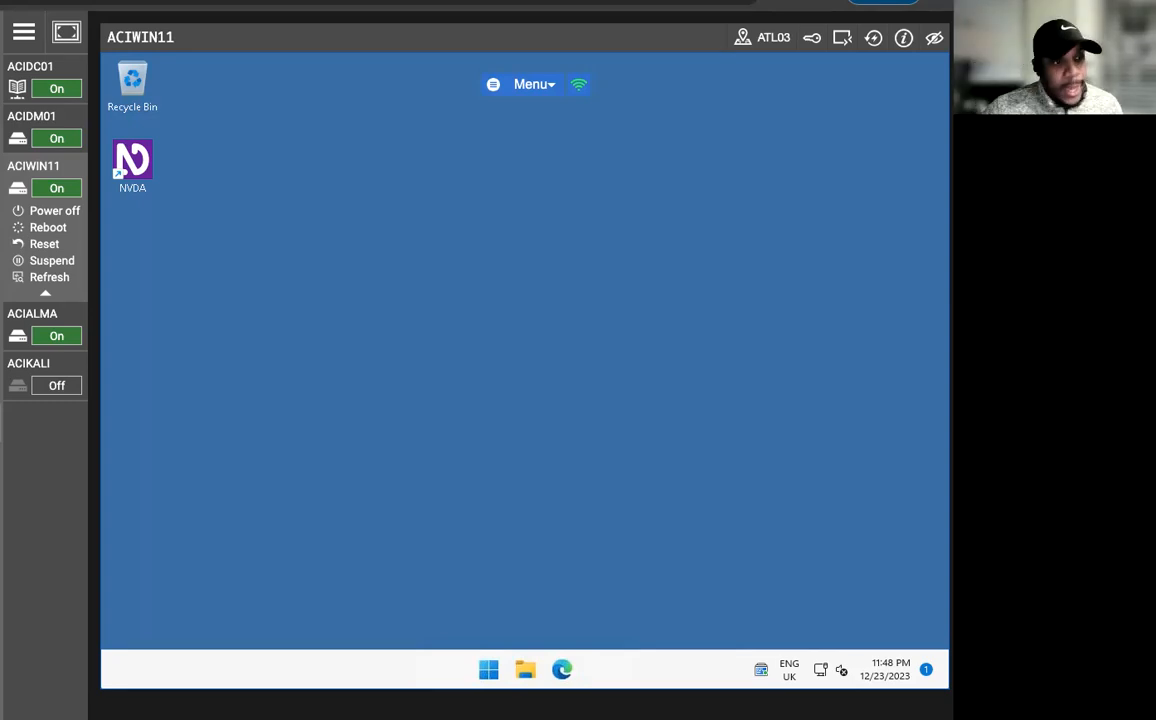
left_click(38, 314)
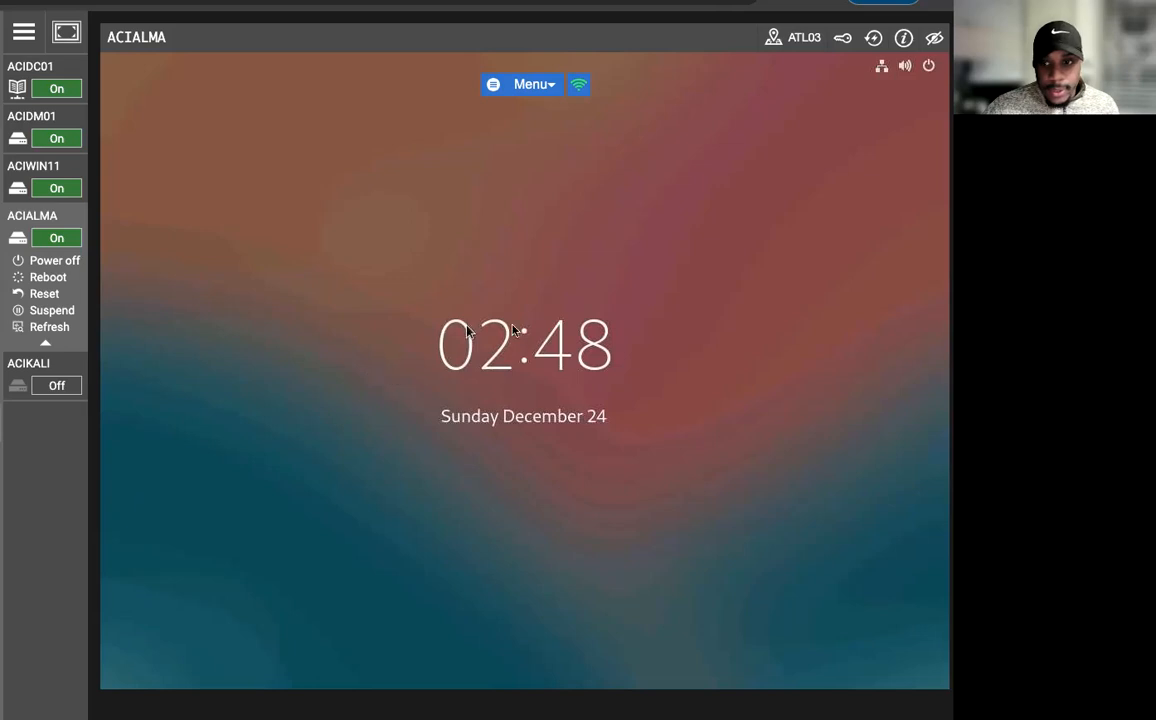
left_click(537, 334)
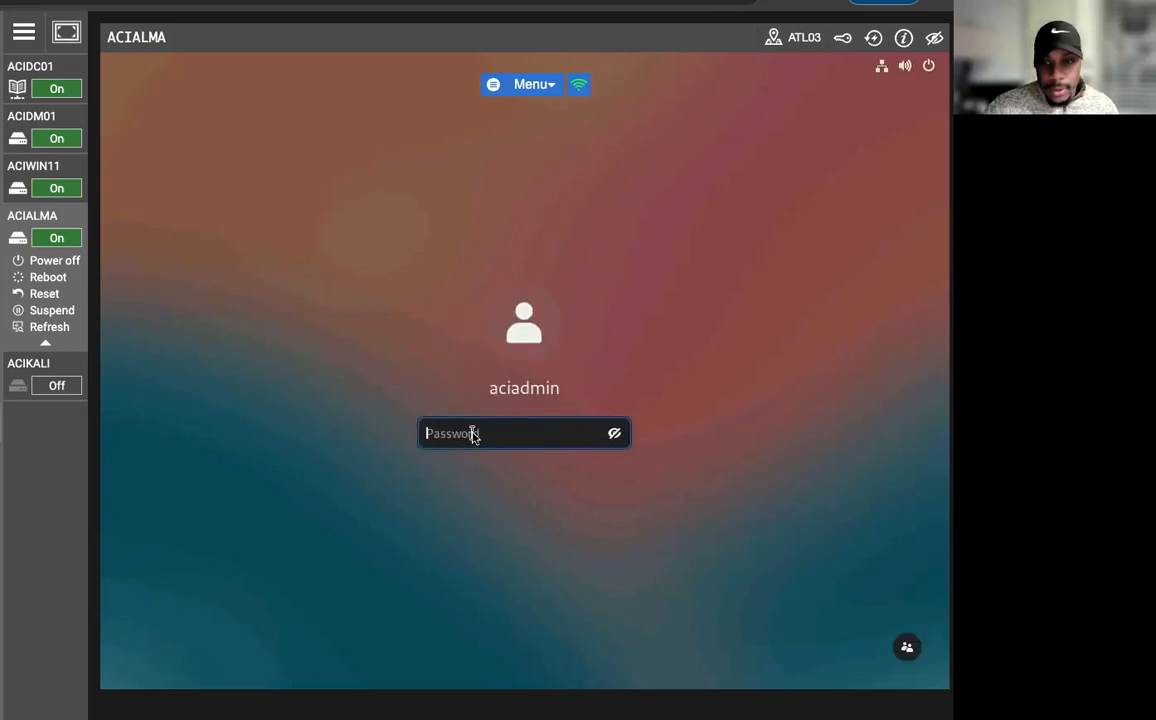
type("********")
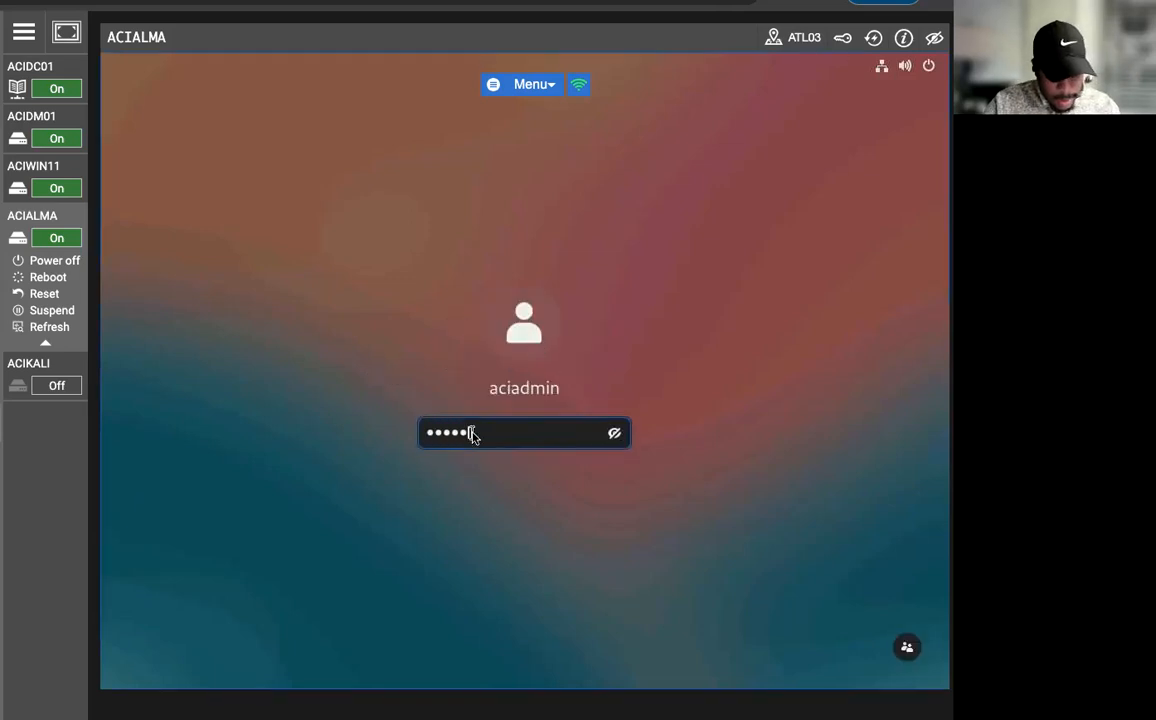
key("Return")
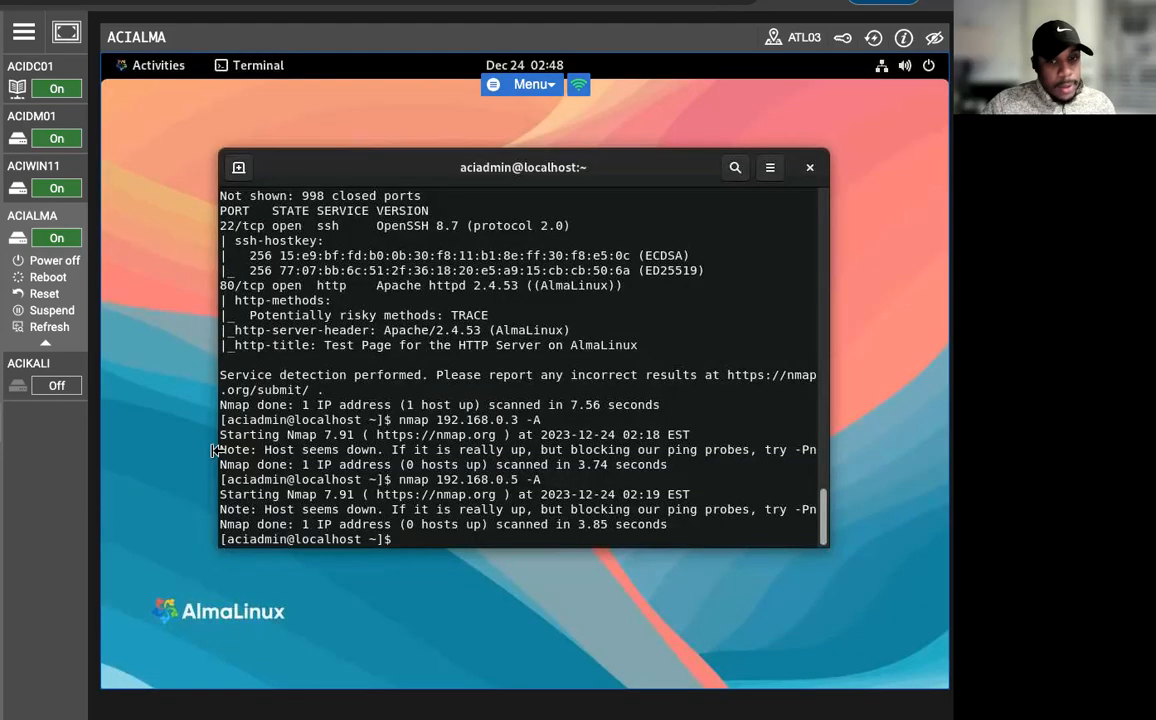
Launch Wireshark with "sudo wireshark", entering the sudo password, and start a live capture on the eth0 interface.
type("sudo ")
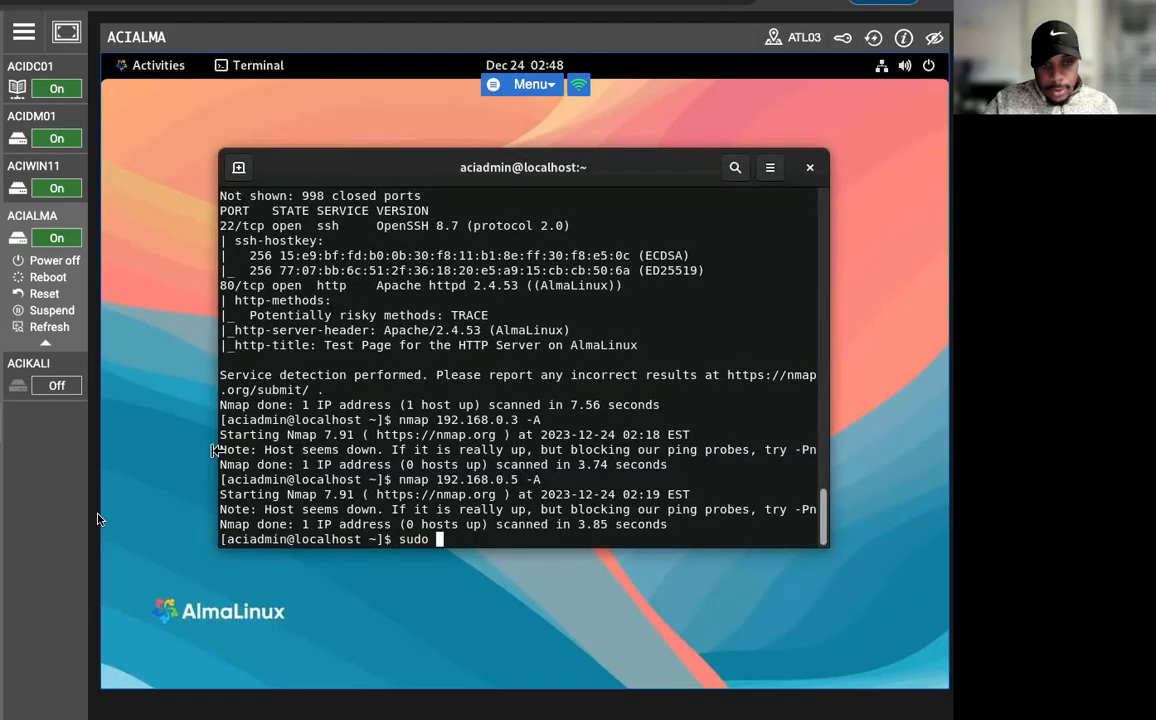
type("wireshark")
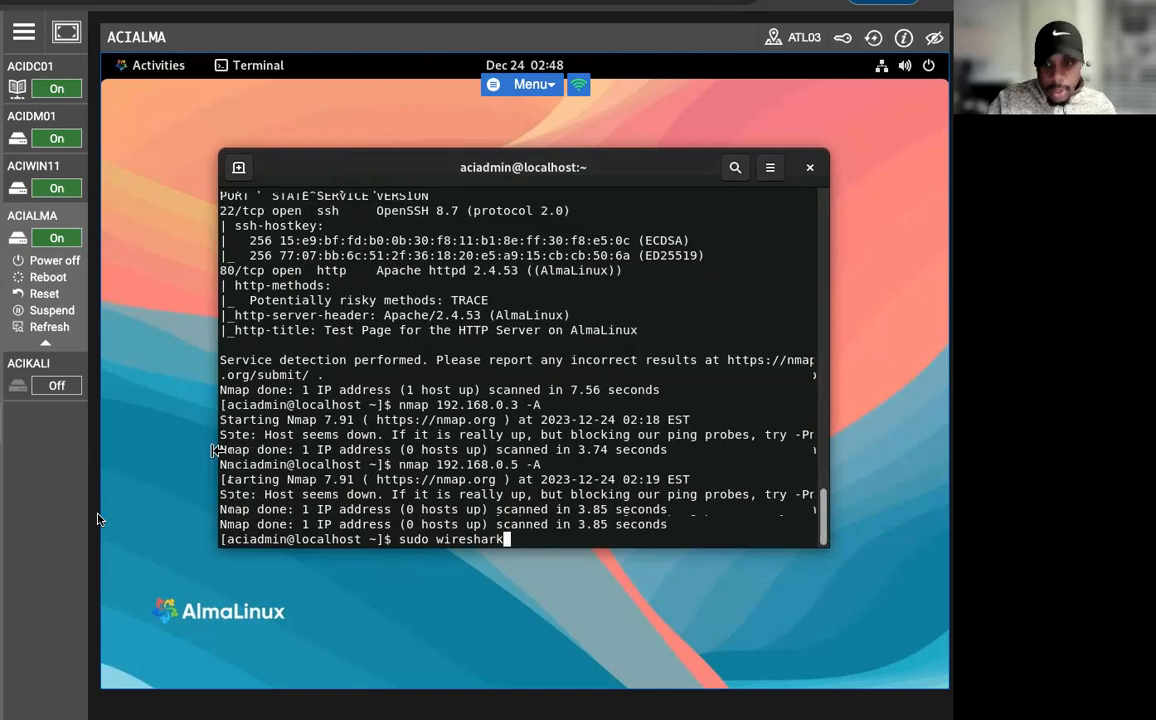
key("Return")
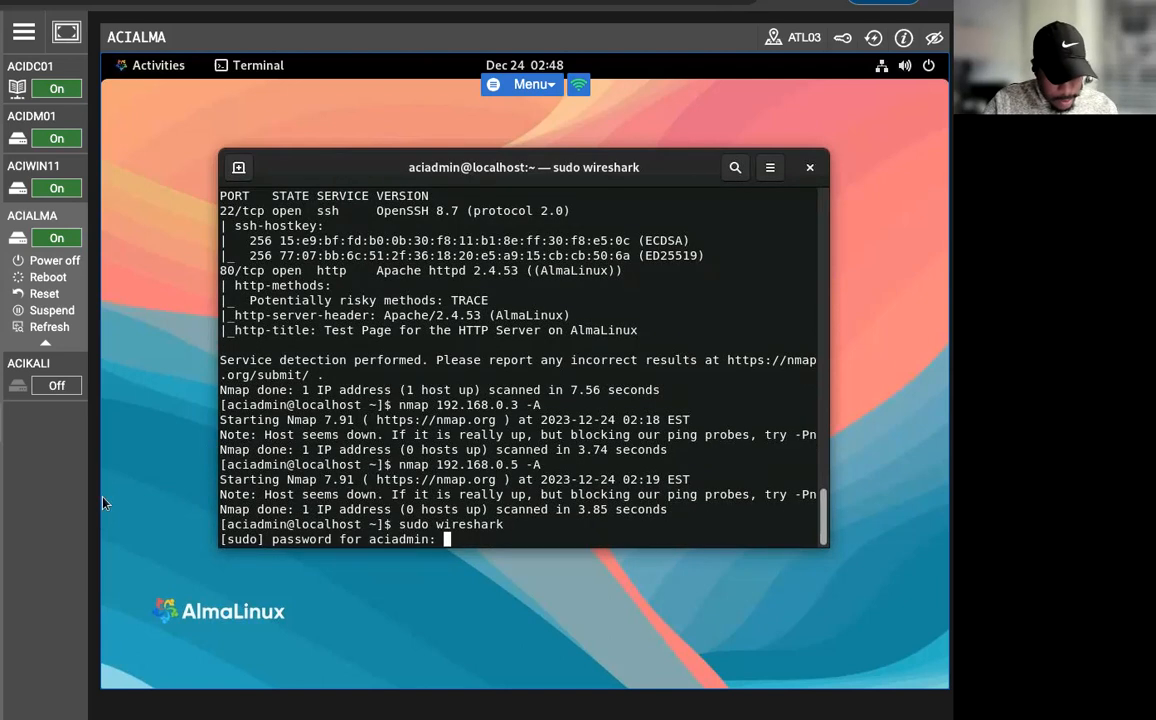
key("Return")
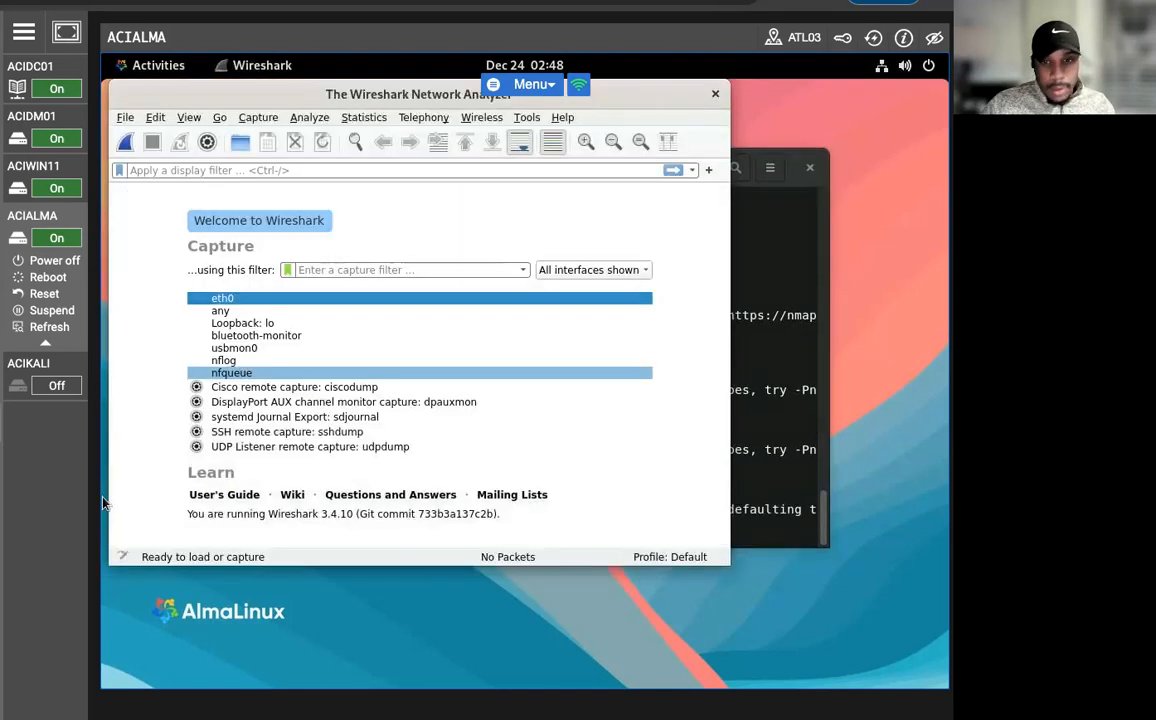
left_click(249, 302)
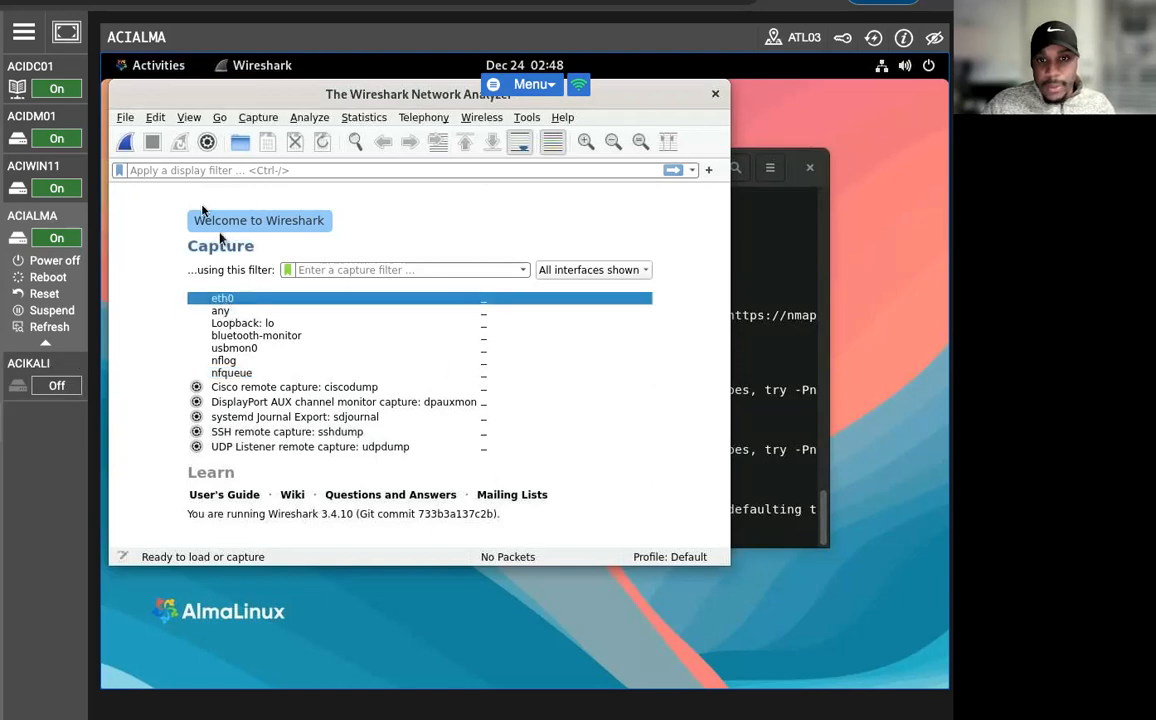
left_click(125, 143)
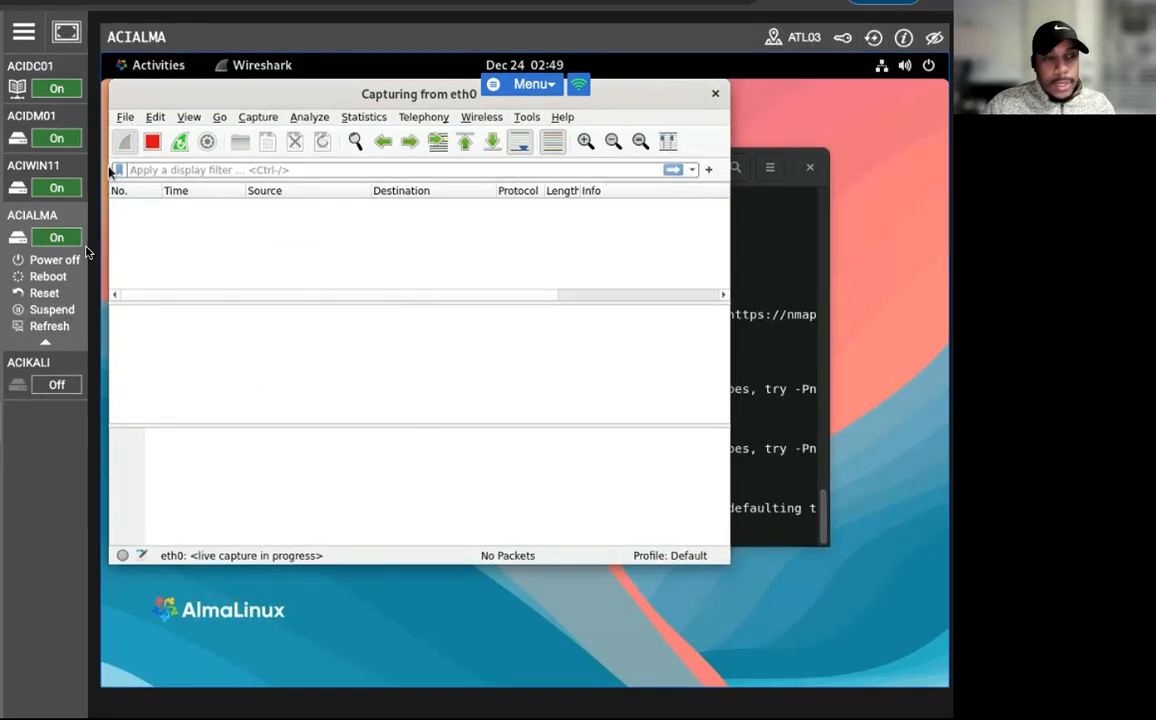
Open a new terminal window while the Wireshark capture keeps running.
left_click(140, 66)
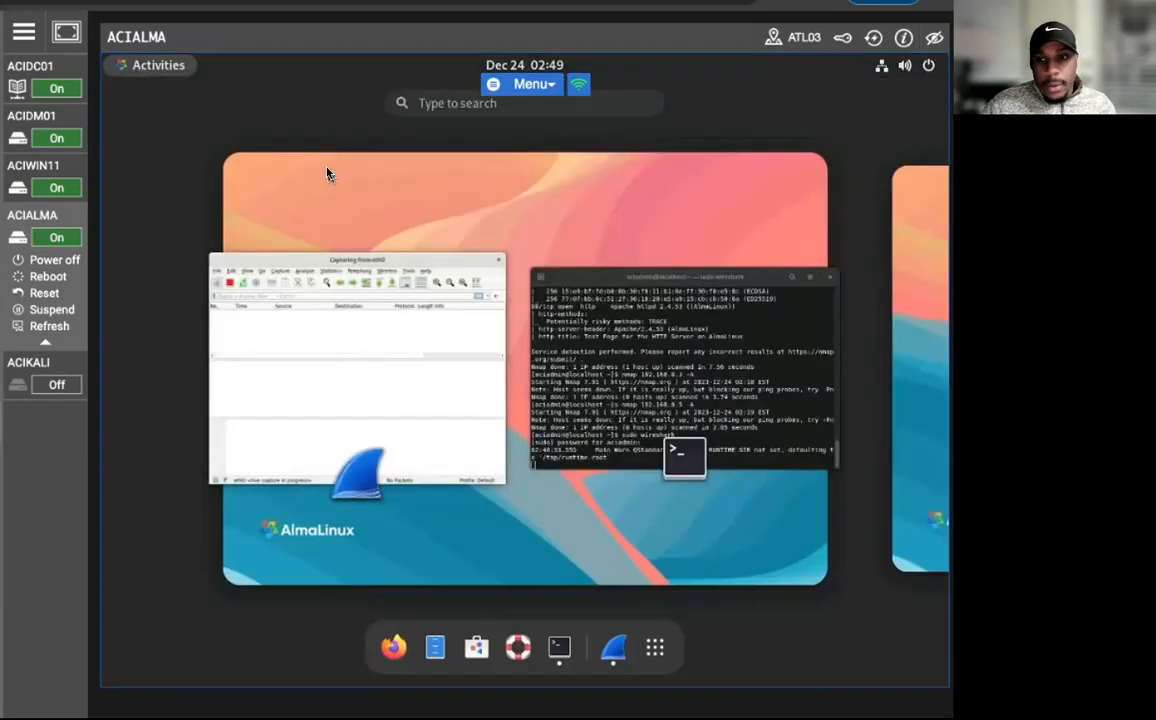
right_click(560, 650)
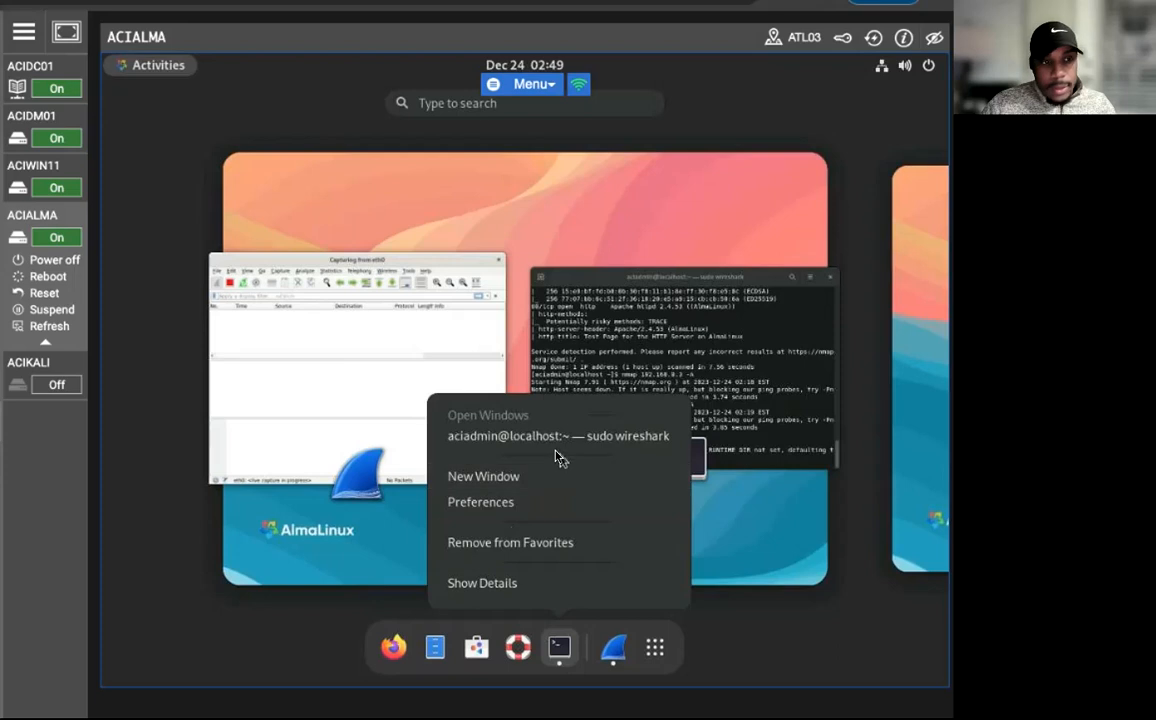
left_click(552, 484)
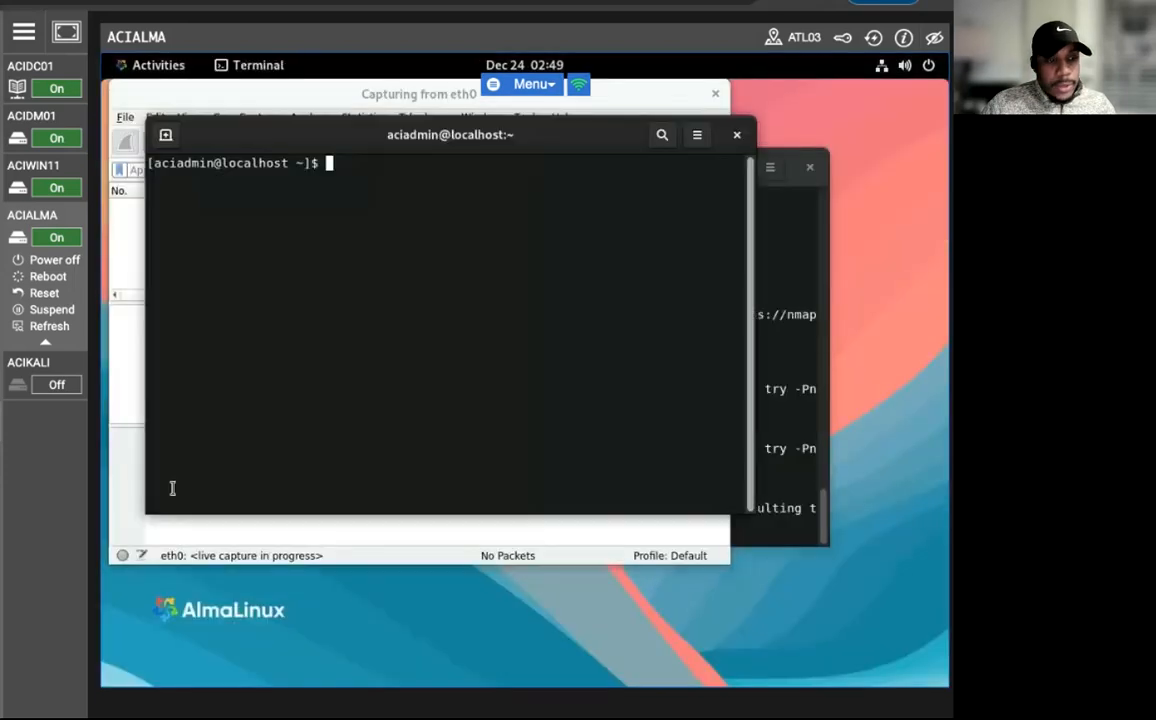
List the installed Nmap scripts page by page with "ls -l /usr/share/nmap/scripts | more".
type("la")
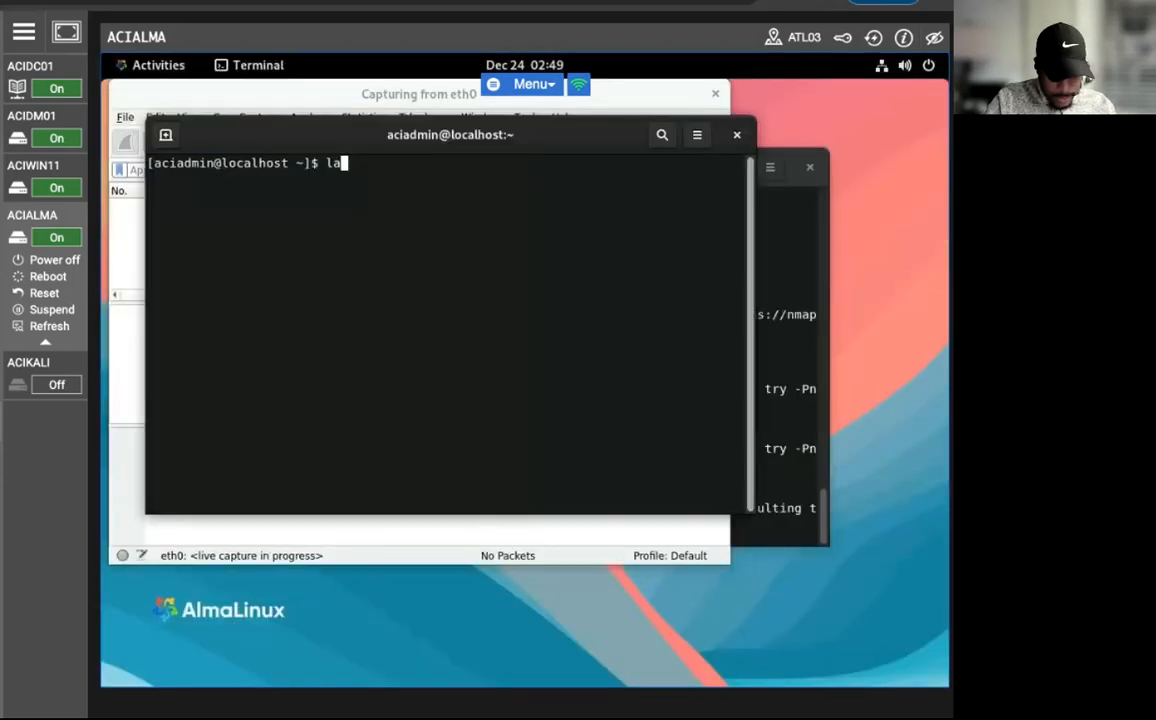
key("BackSpace")
type("s")
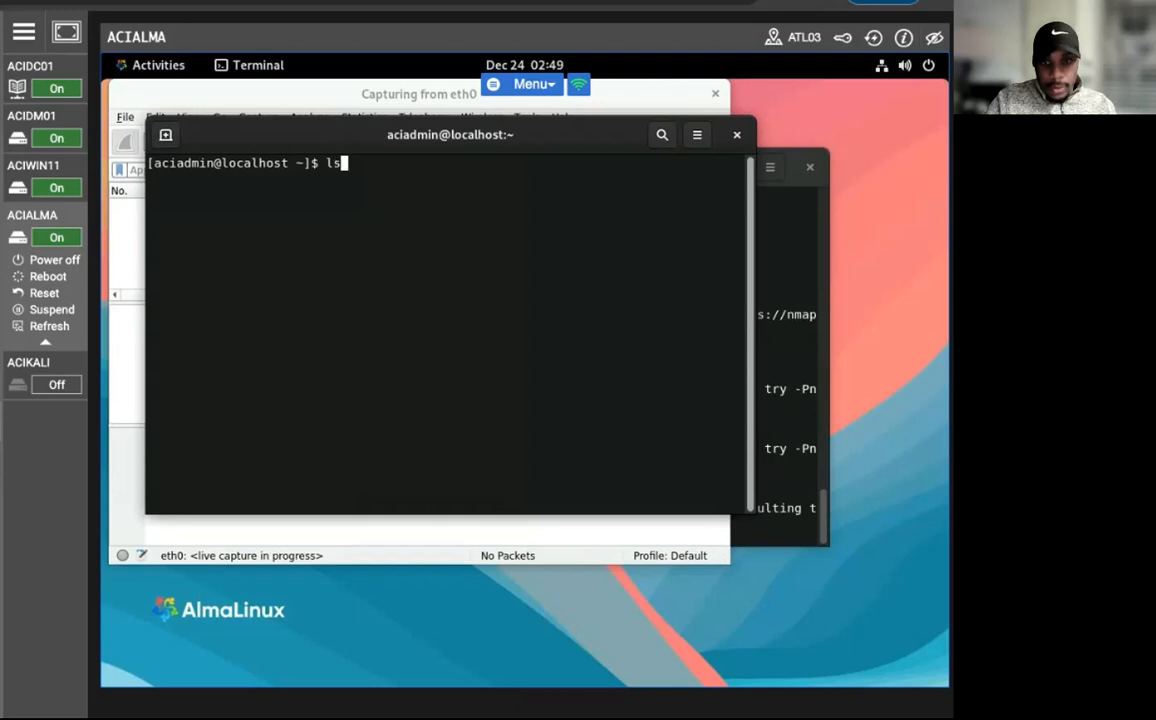
type(" -l")
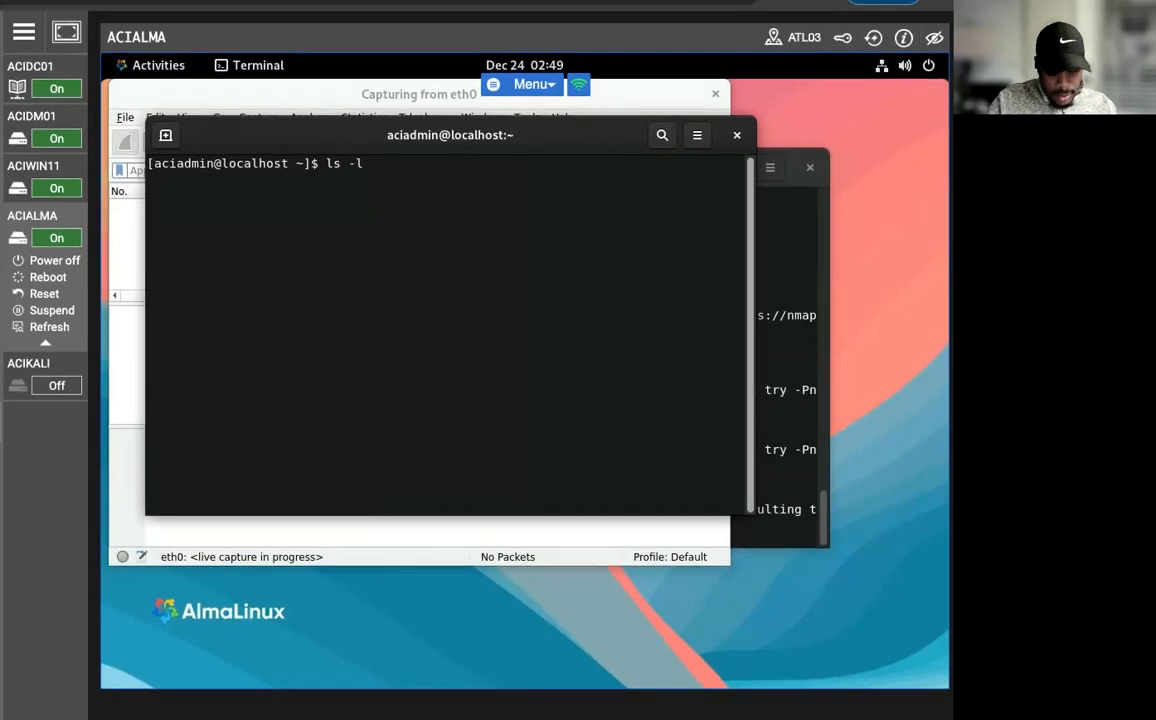
type(" /usr")
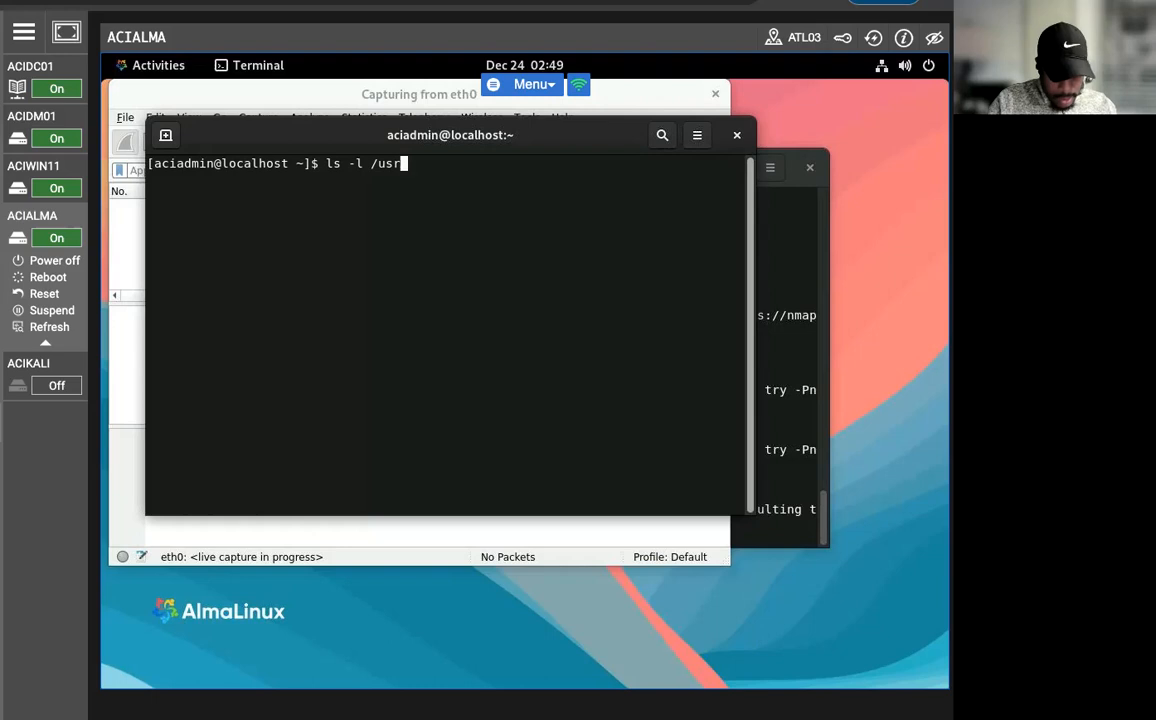
type("/share/")
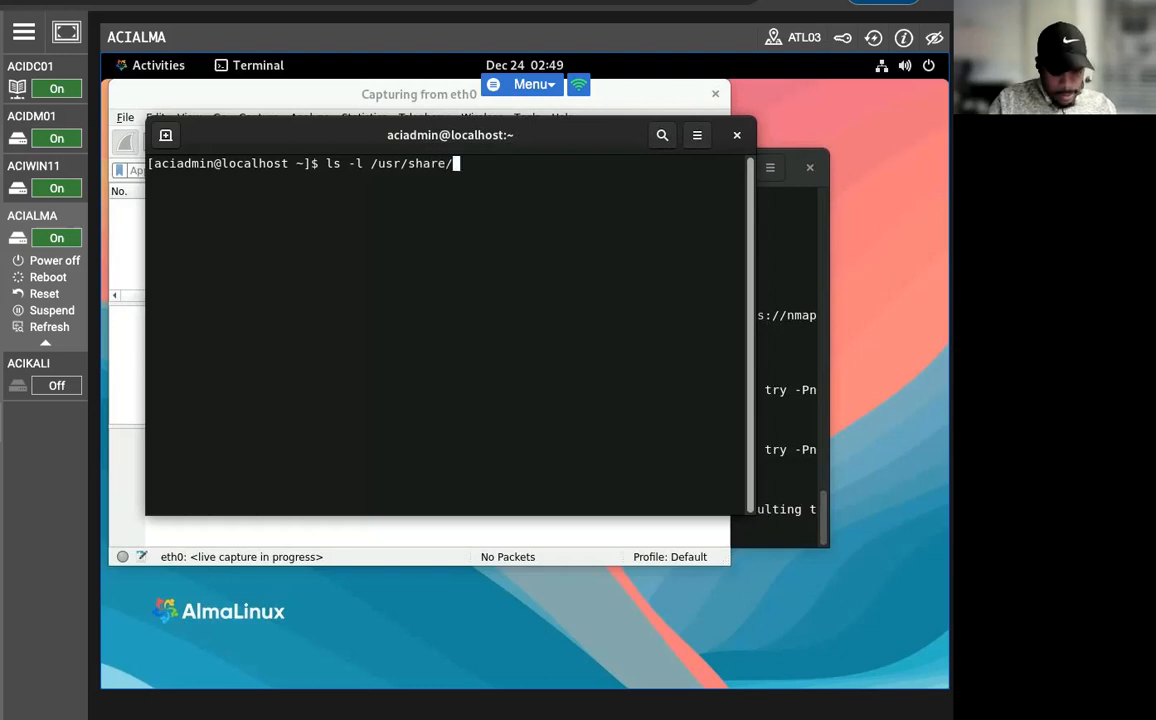
type("nmap")
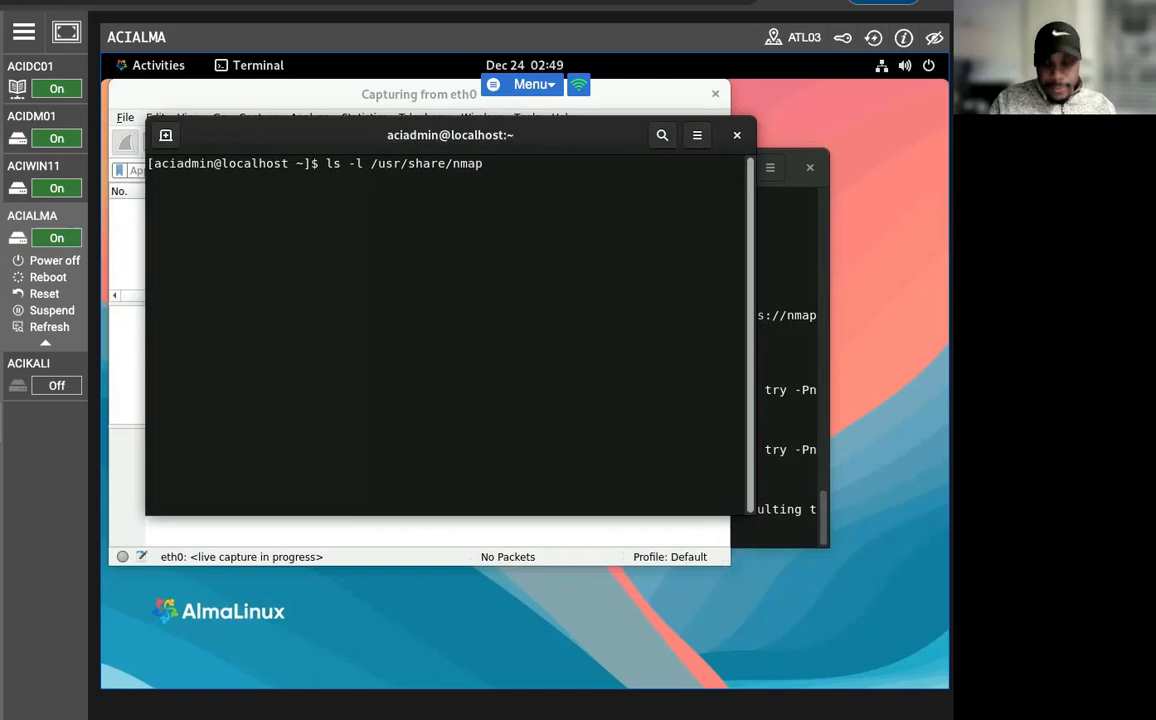
type("/scipt")
key("BackSpace")
key("BackSpace")
key("BackSpace")
type("t")
key("BackSpace")
type("ripts")
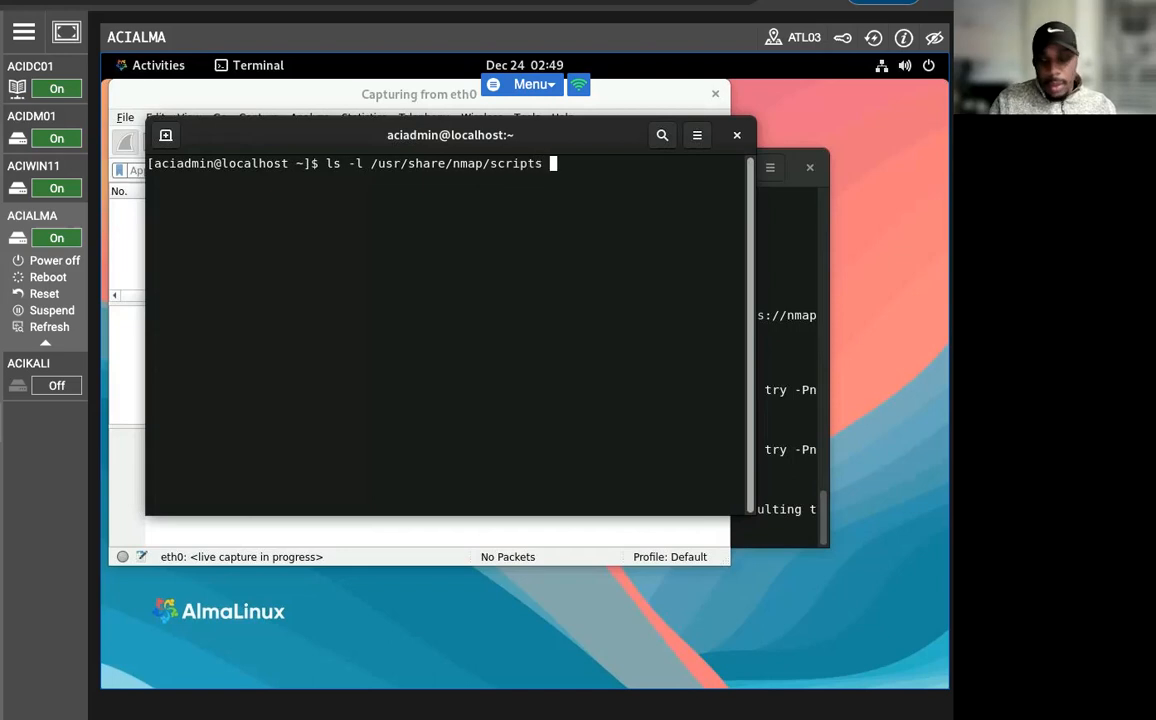
type(" | ")
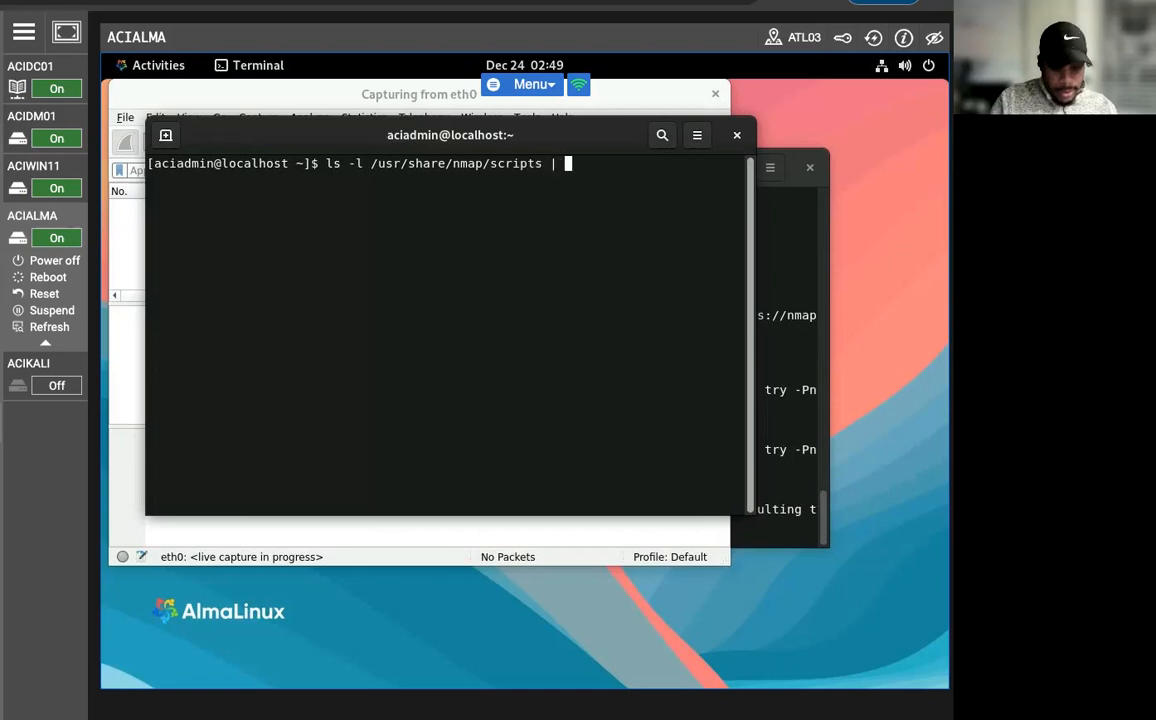
type("more")
key("Return")
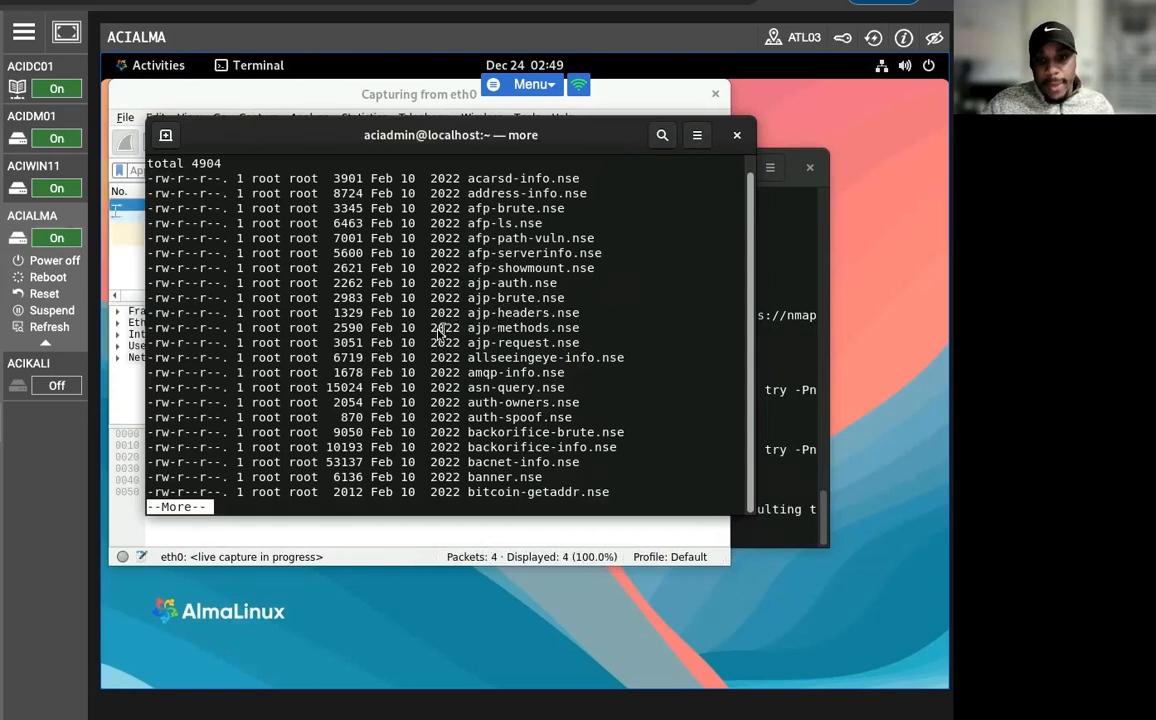
scroll(200, 455, "up", 1)
scroll(250, 415, "down", 1)
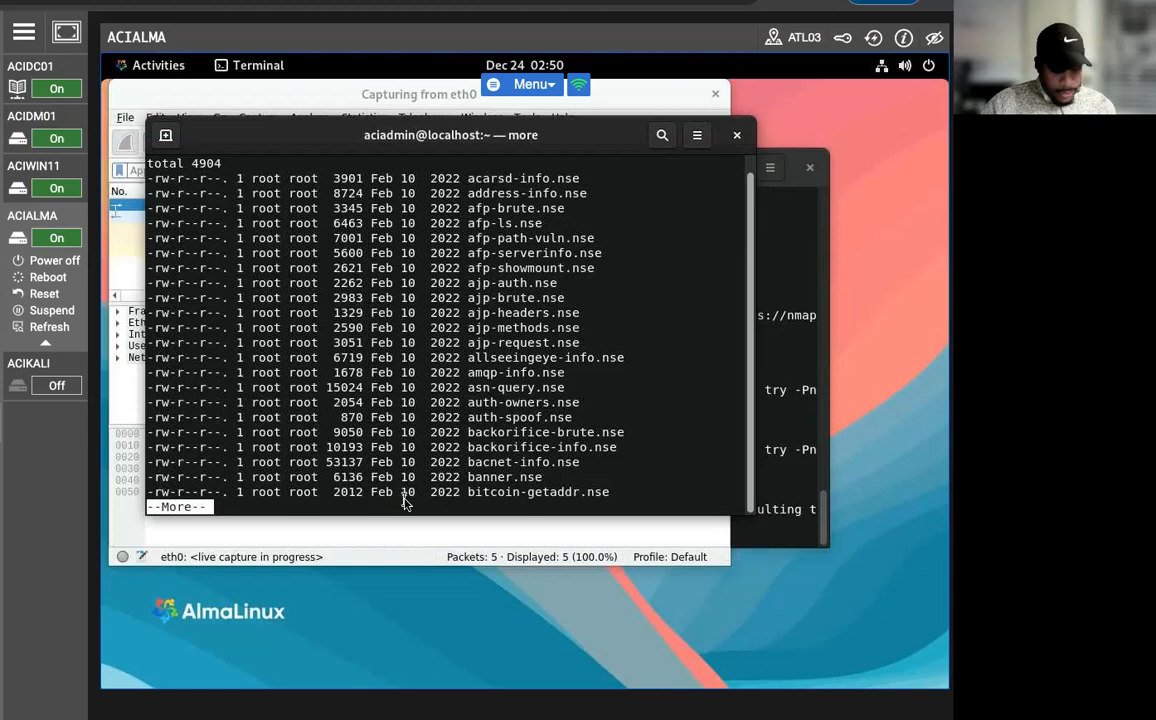
key("n")
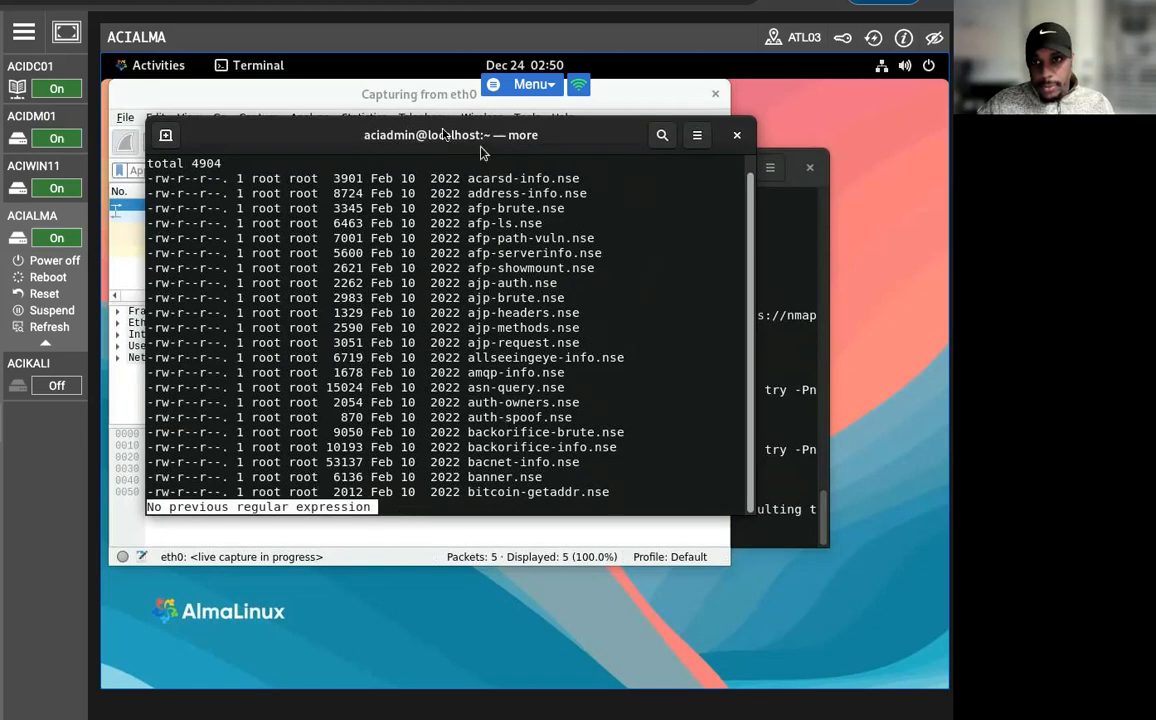
In a new terminal tab, run "nmap --script http-title -sV -p80 192.168.0.2".
left_click(167, 135)
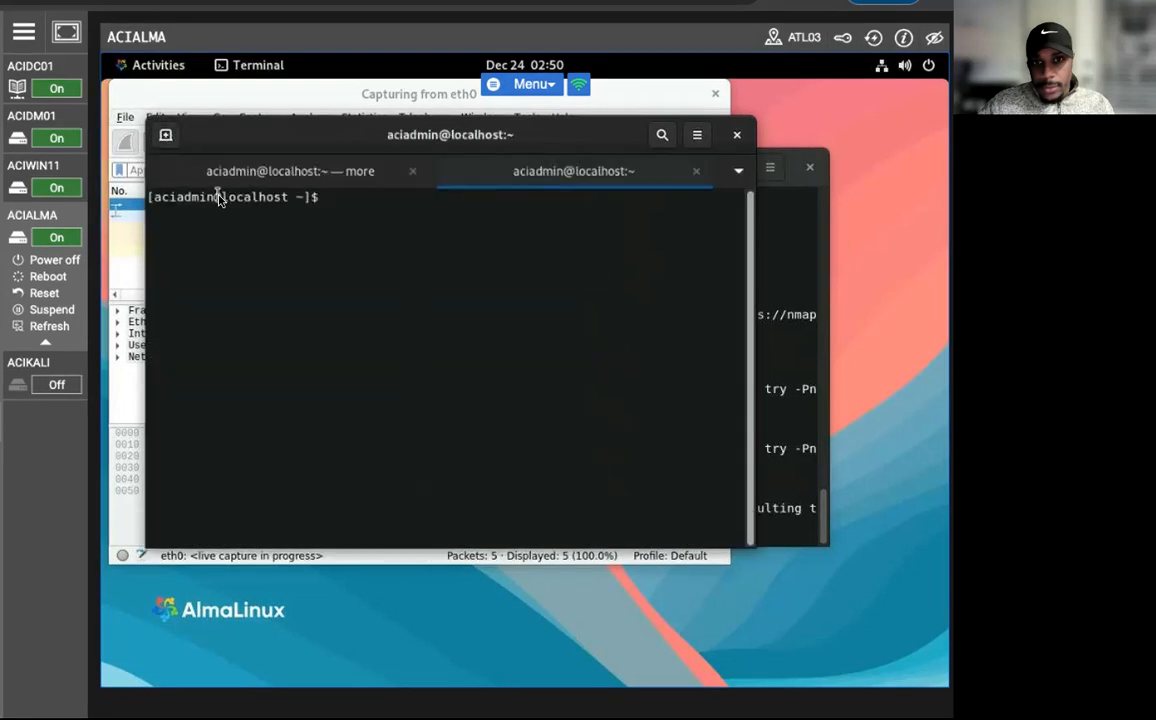
type("nm")
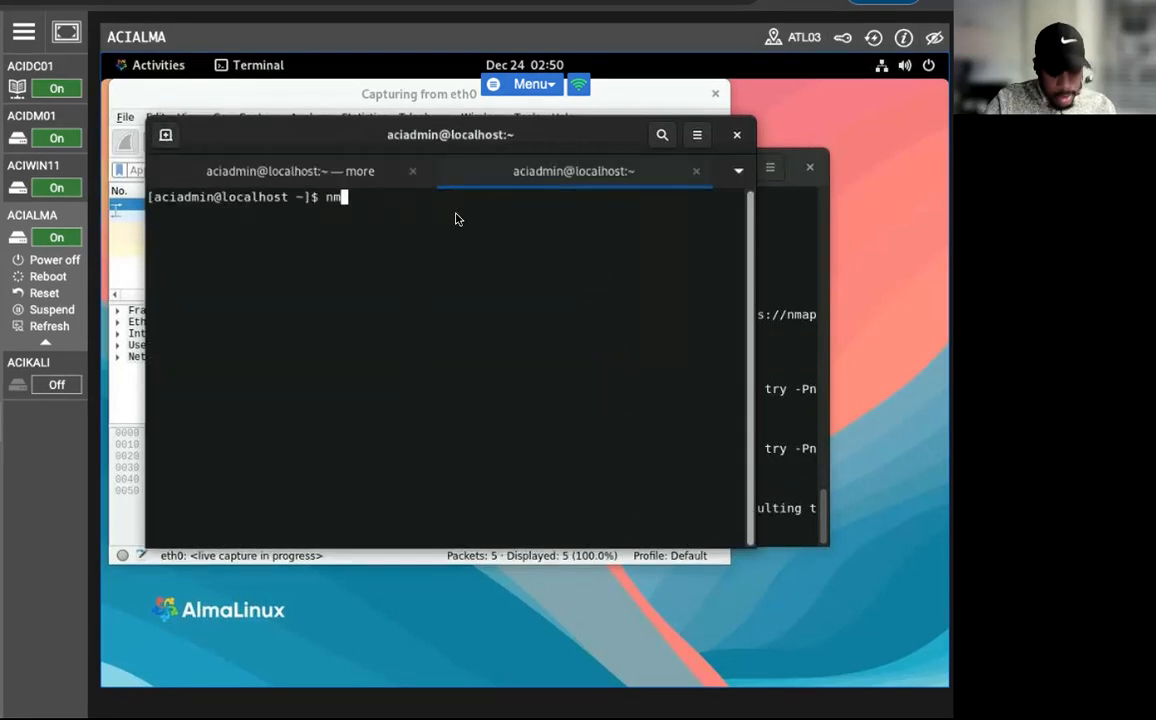
type("ap --sc")
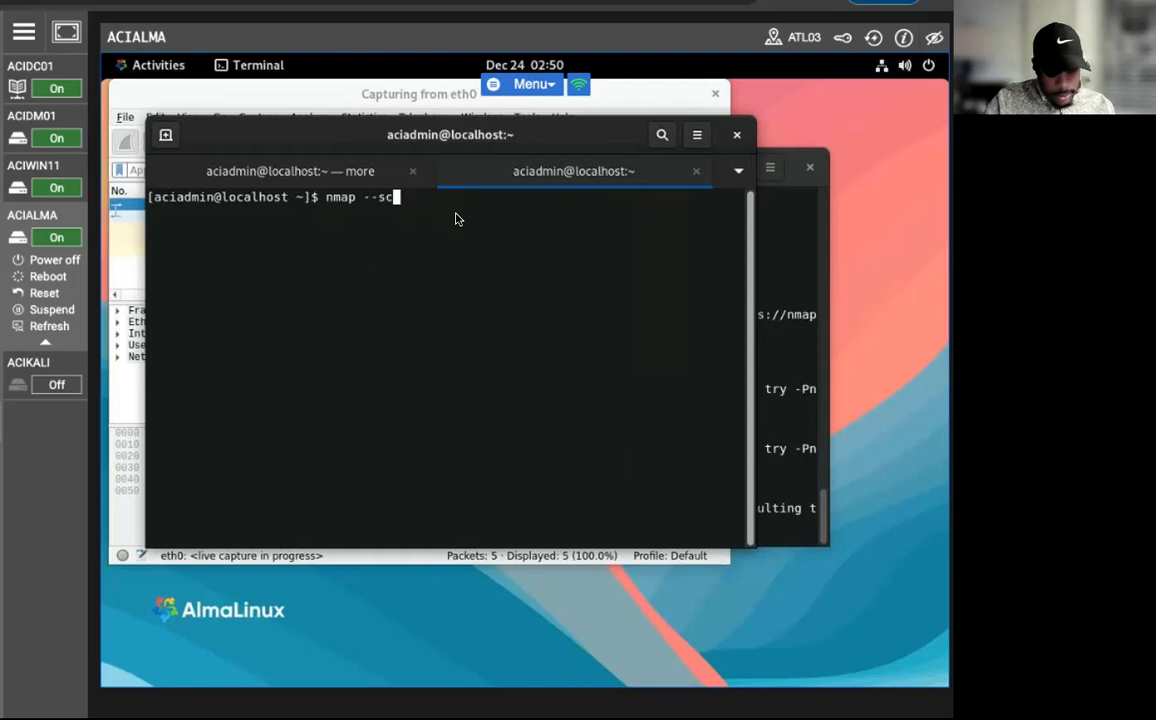
type("ript ht")
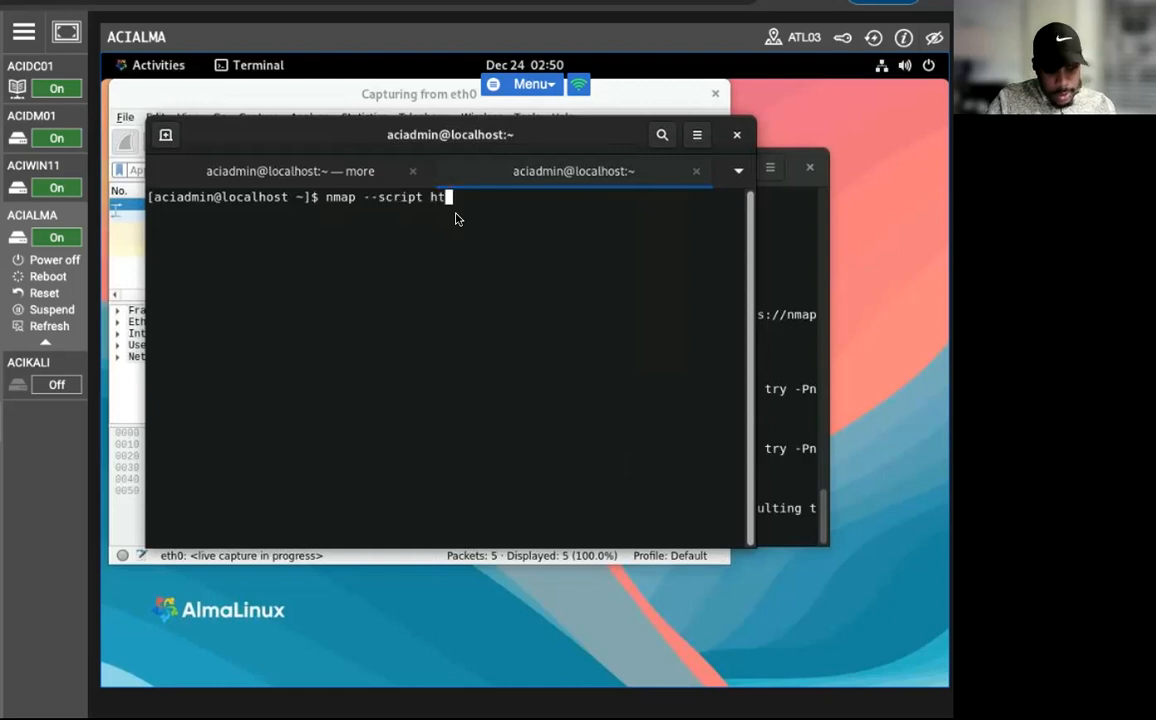
type("tp-tit")
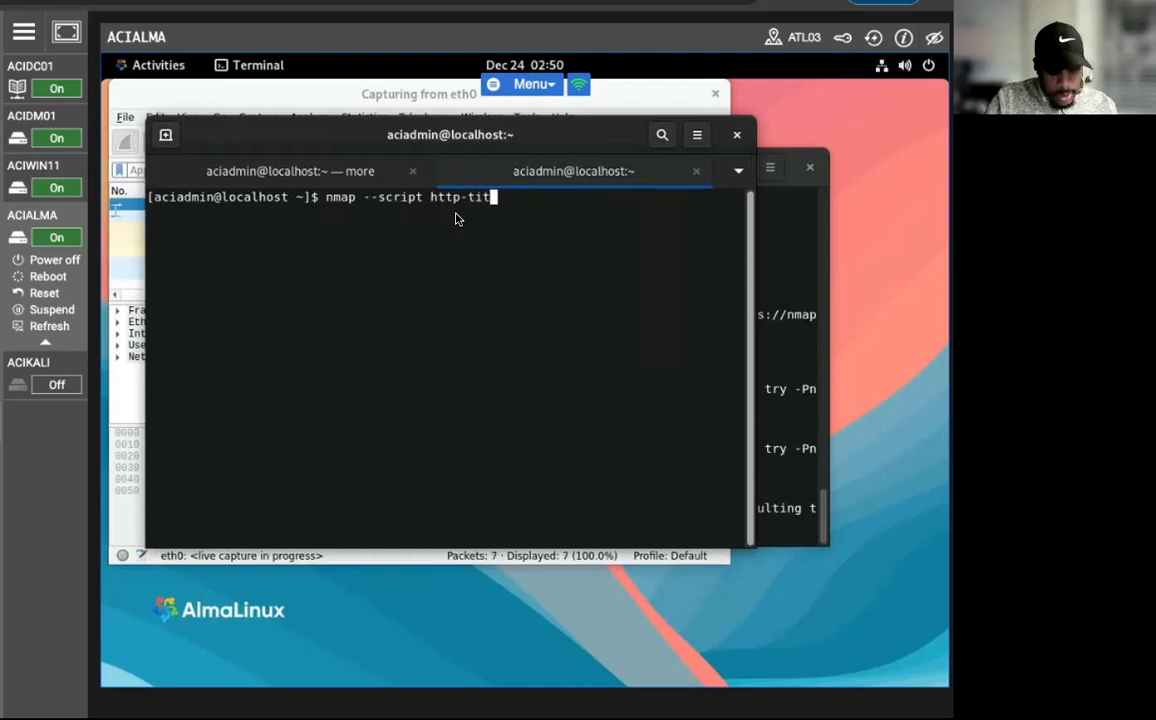
type("le -")
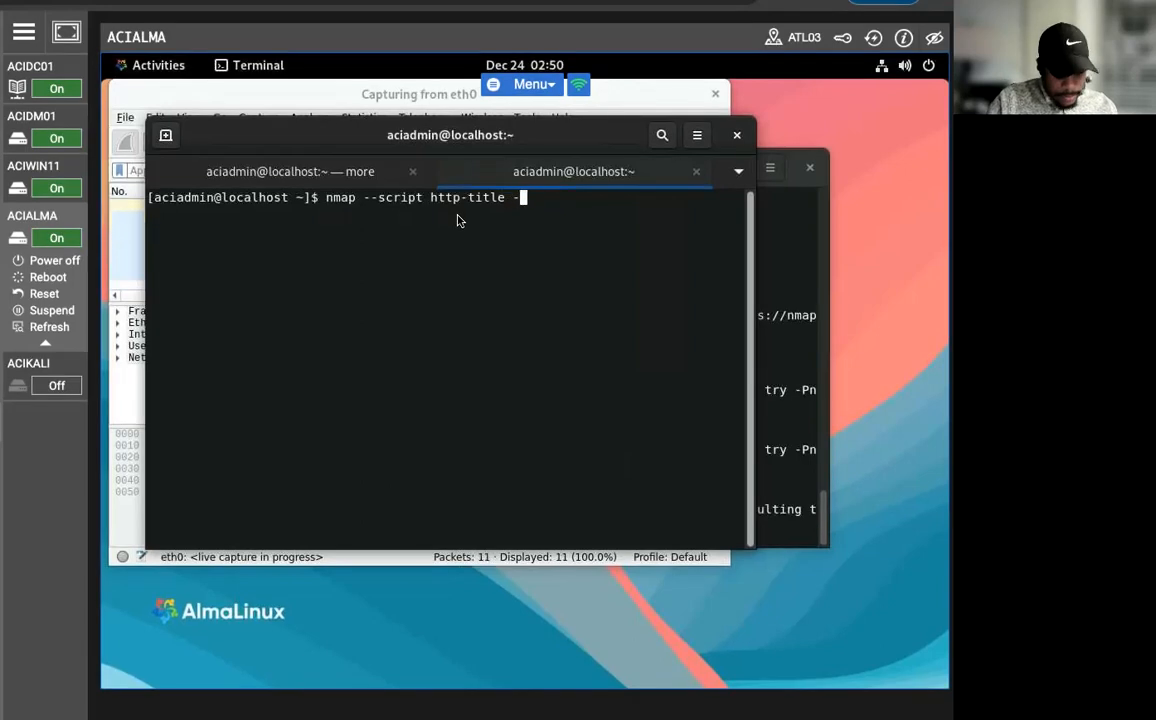
type("sV -p")
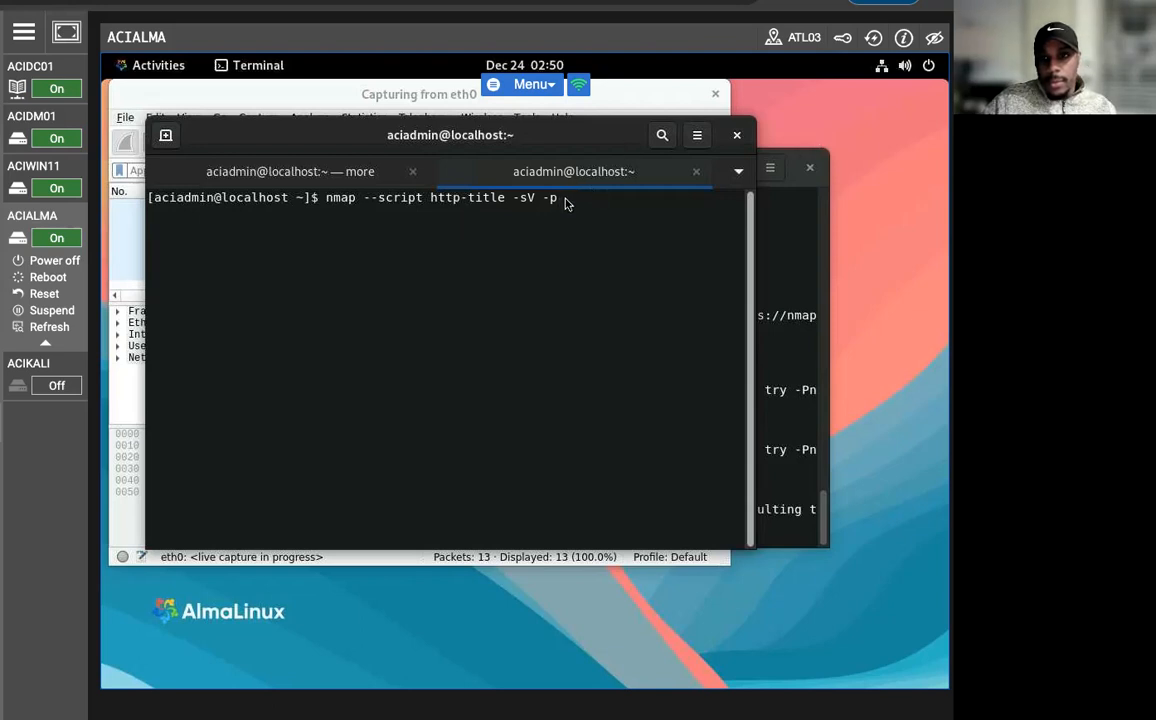
type("80 192.16")
key("BackSpace")
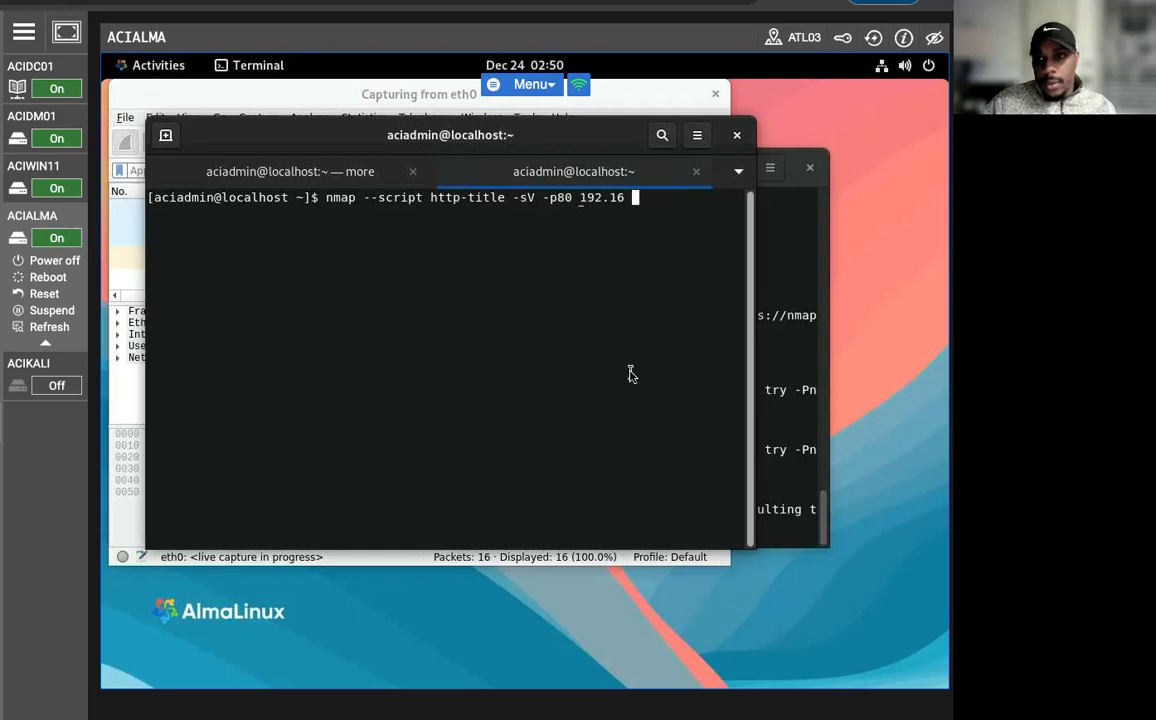
type("8")
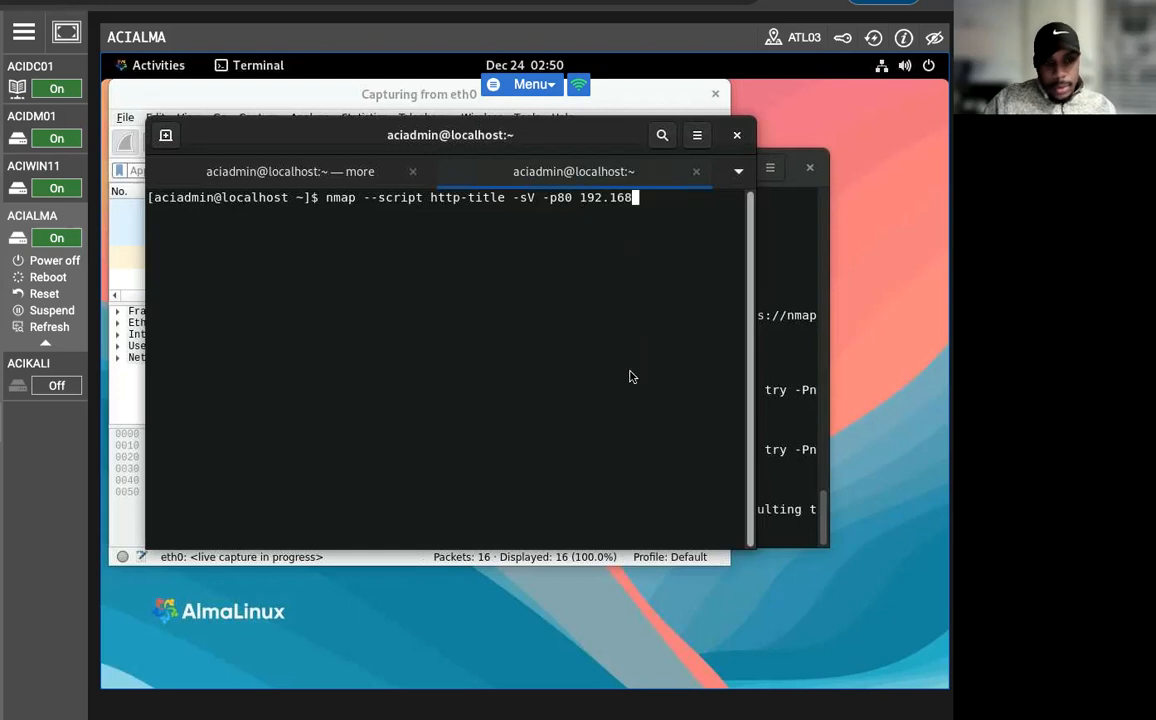
type(".0.2")
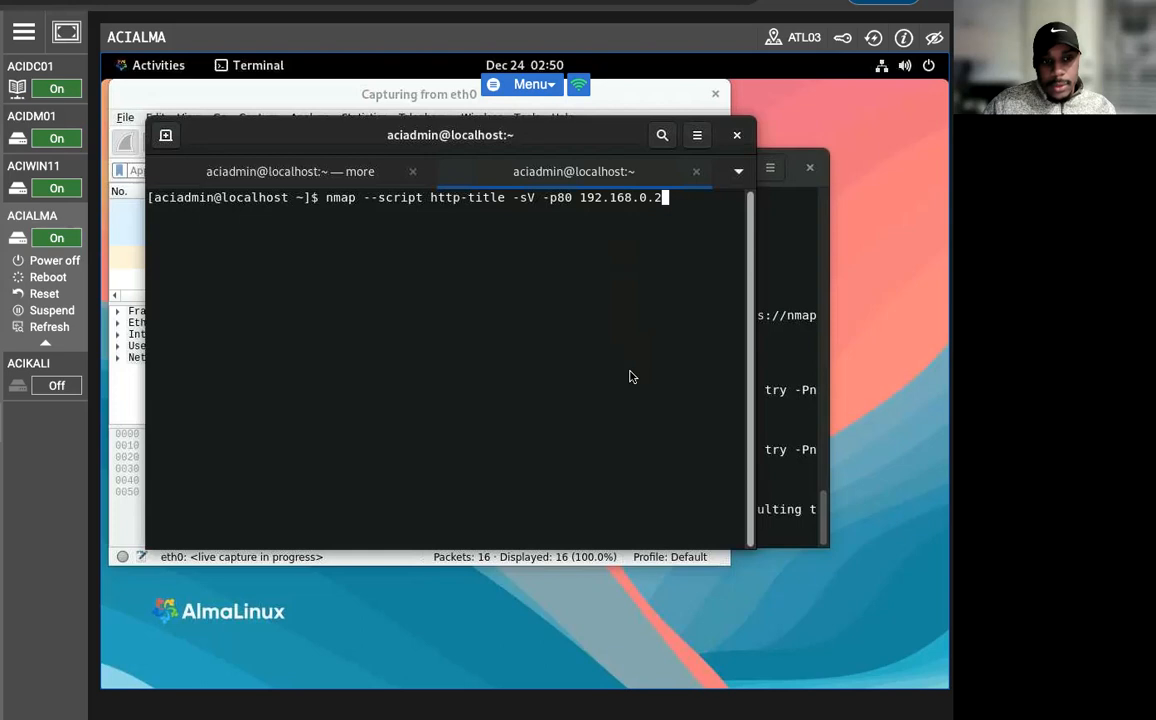
key("Left")
key("Left")
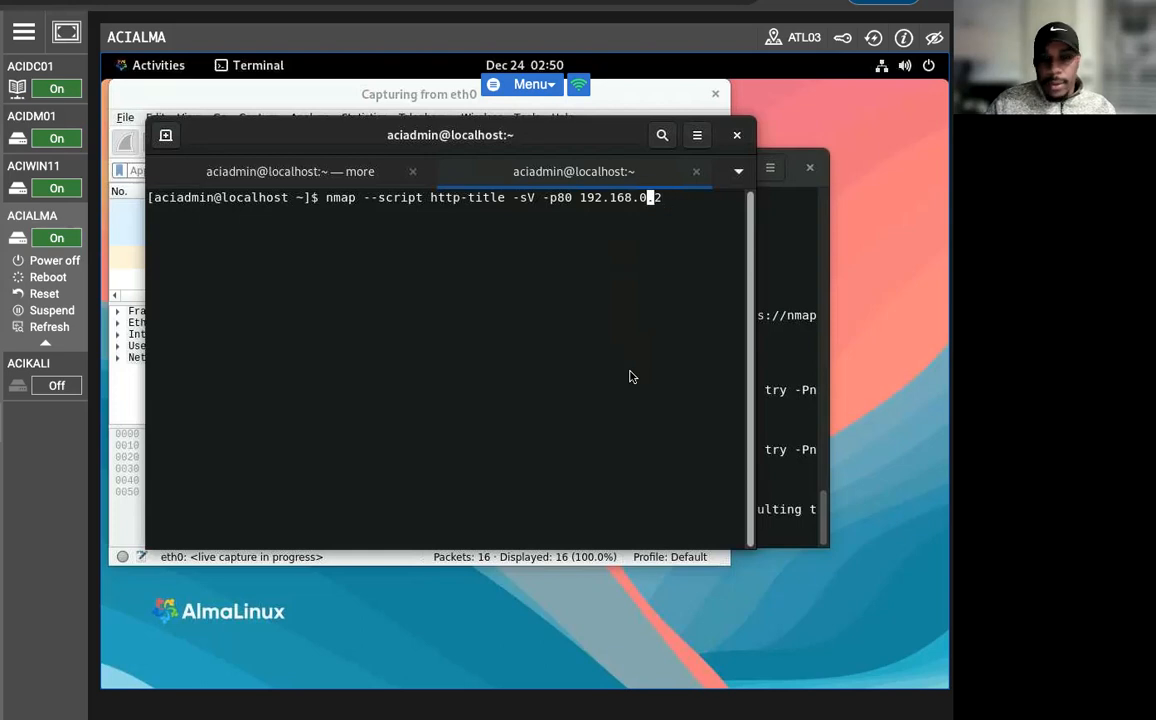
key("Return")
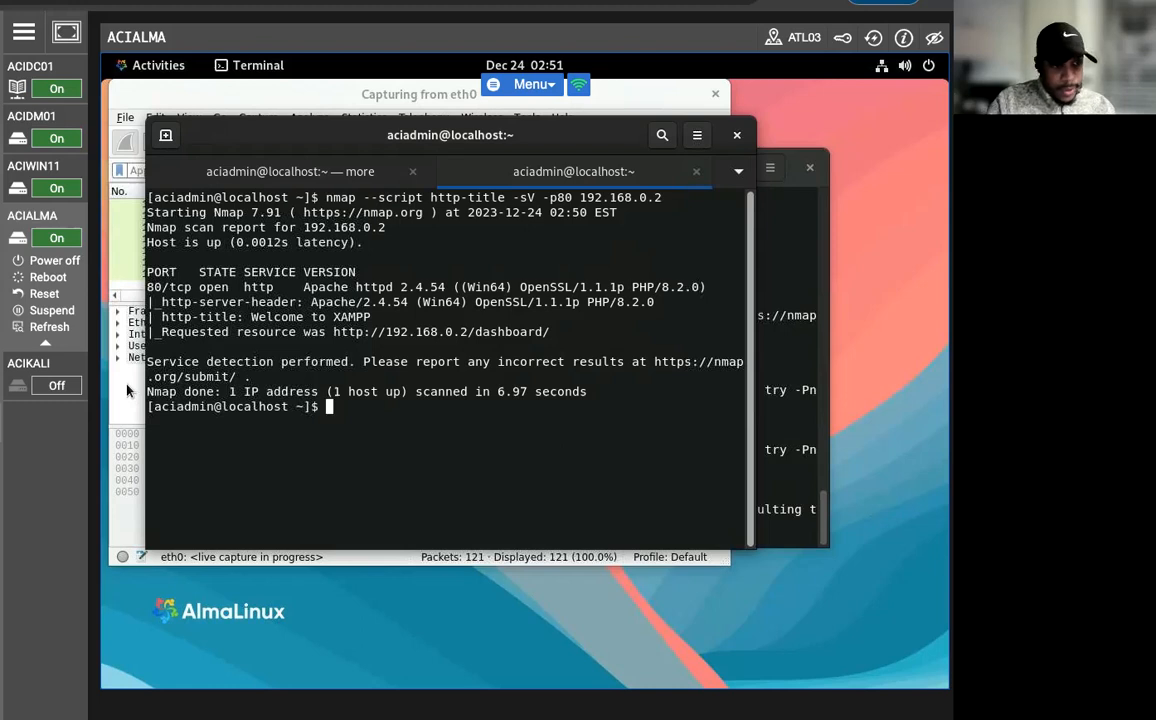
Run the HTTP enumeration scan with "nmap -script http-enum -sV -p80 192.168.0.2".
type("nmap sci")
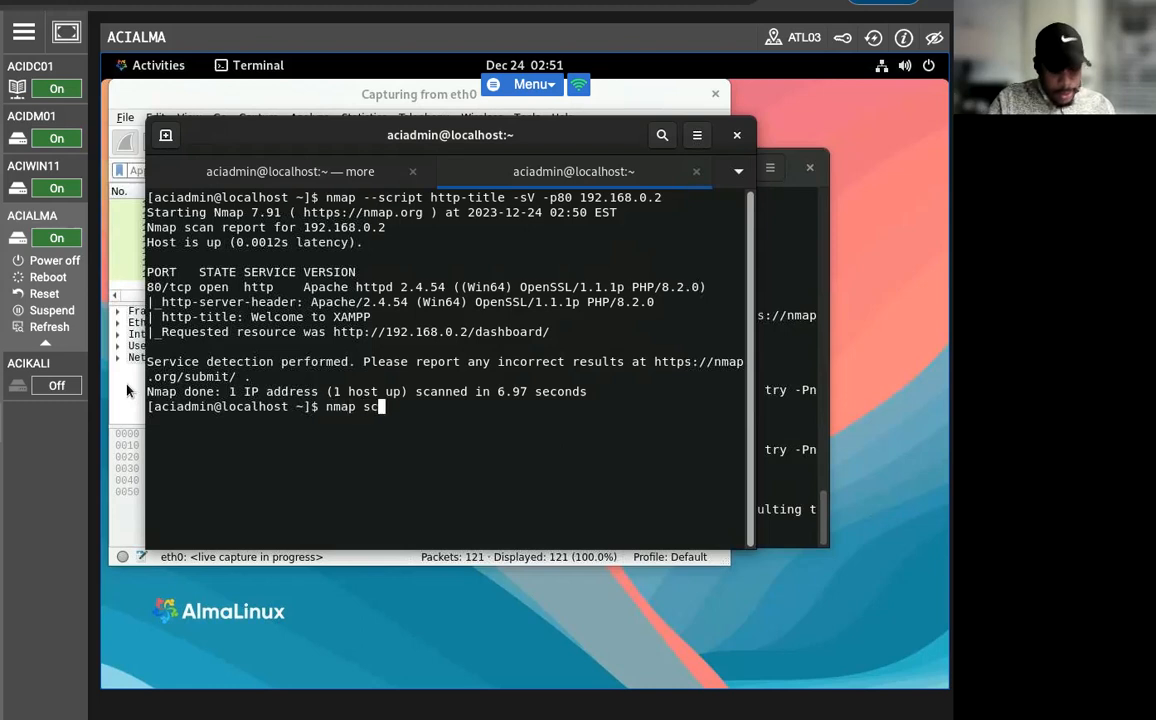
key("BackSpace")
key("BackSpace")
key("BackSpace")
type("-script")
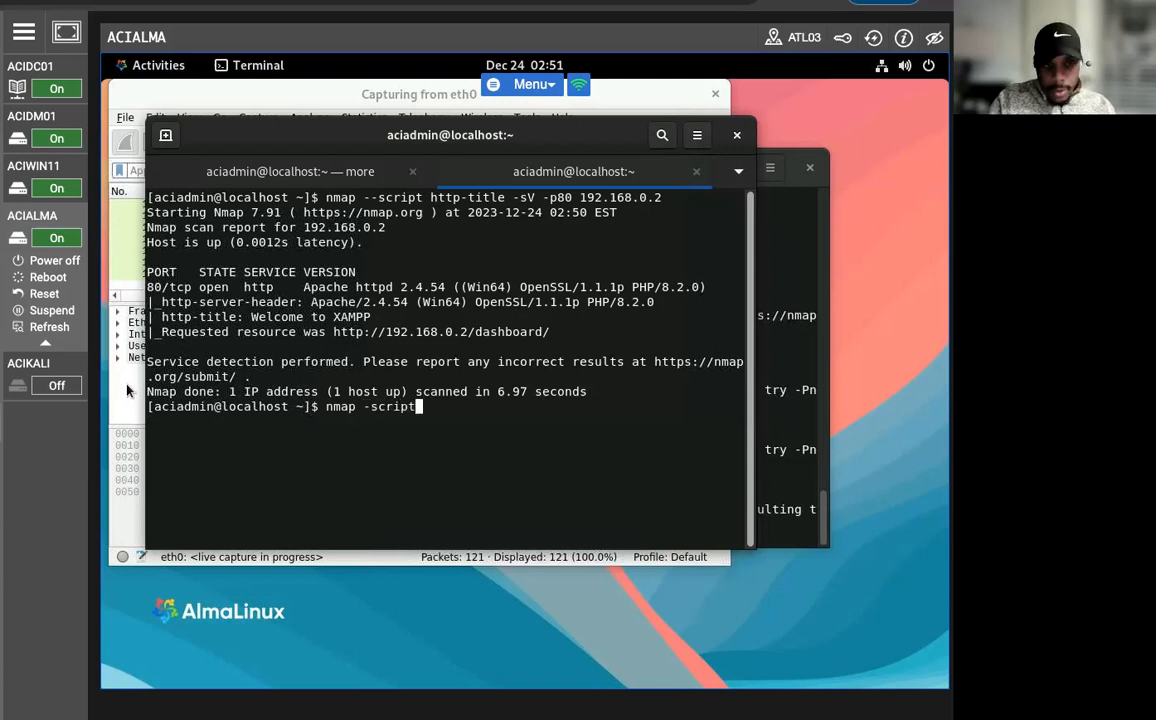
type(" http-")
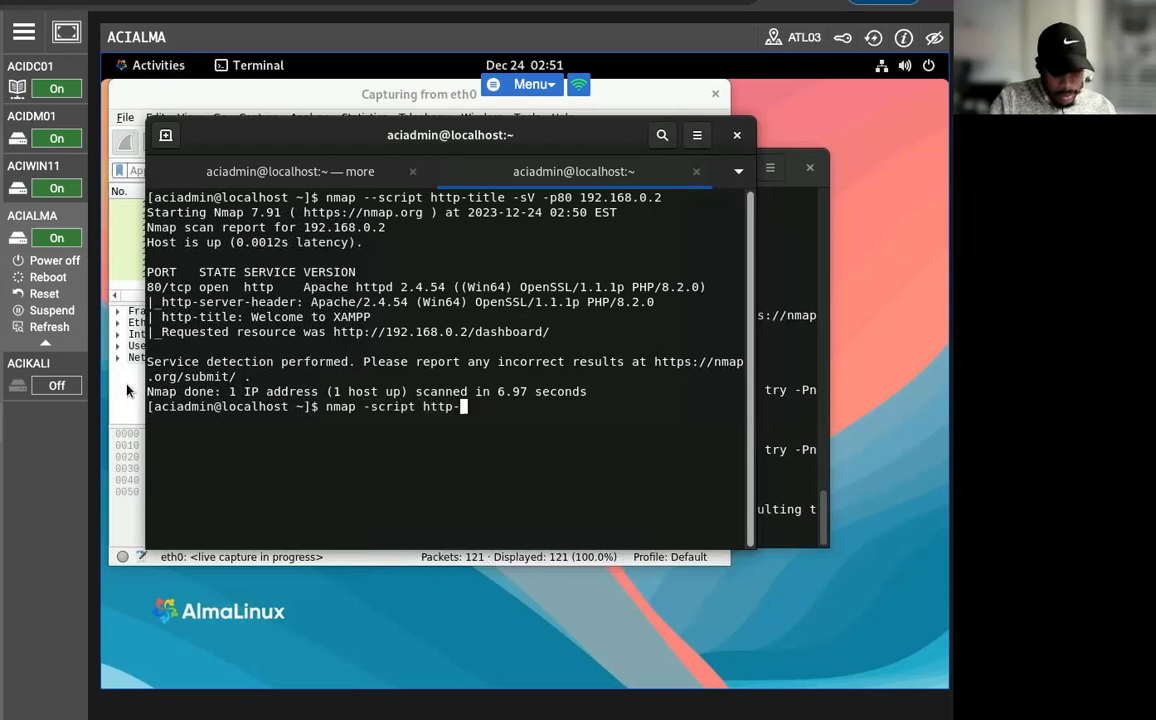
type("enum -sV -p")
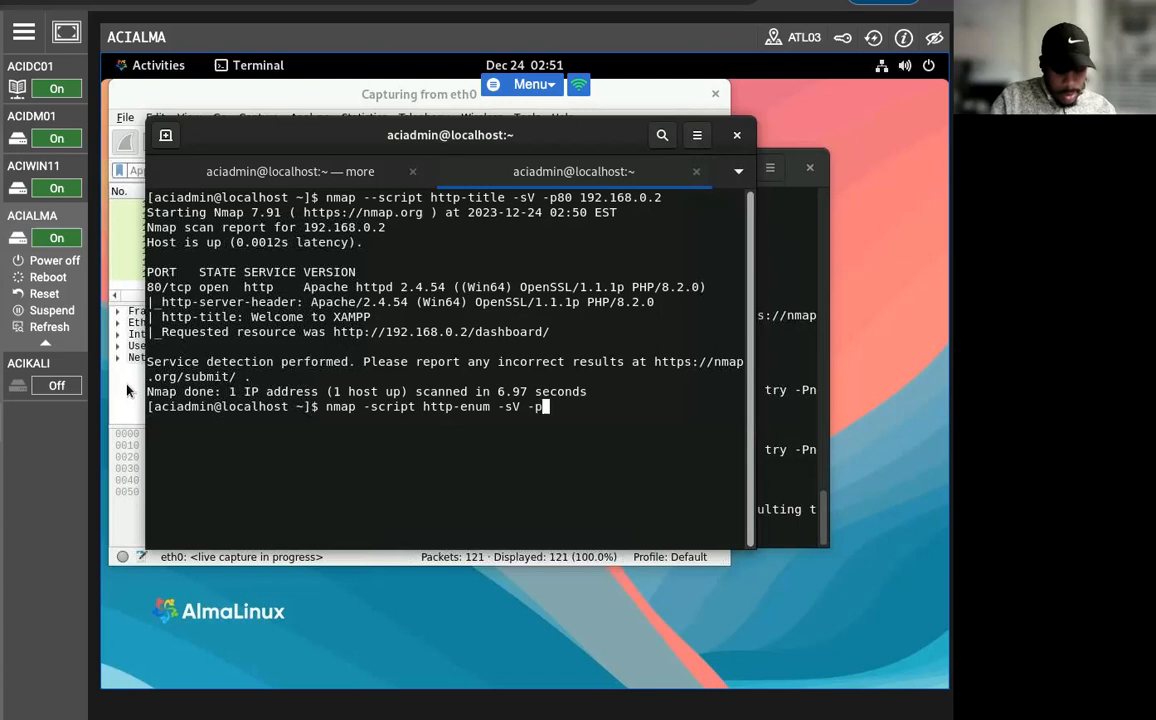
type("80 192.168.0.2")
key("Return")
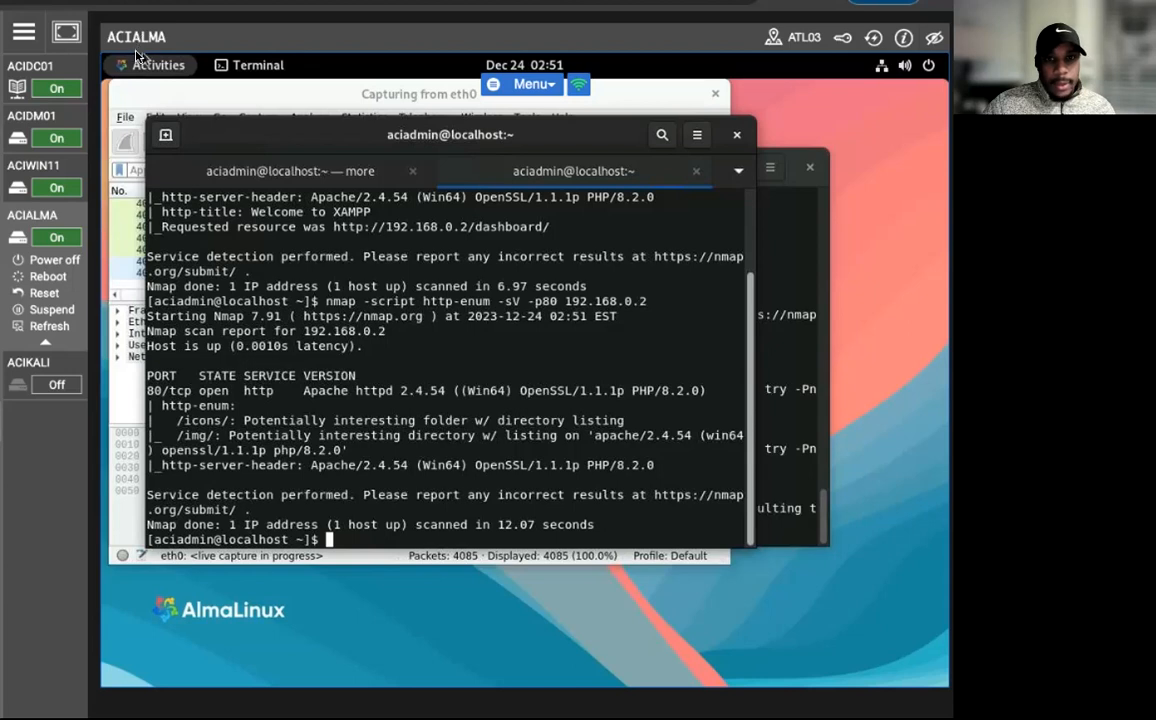
Switch back to Wireshark and stop the live capture on eth0.
left_click(138, 64)
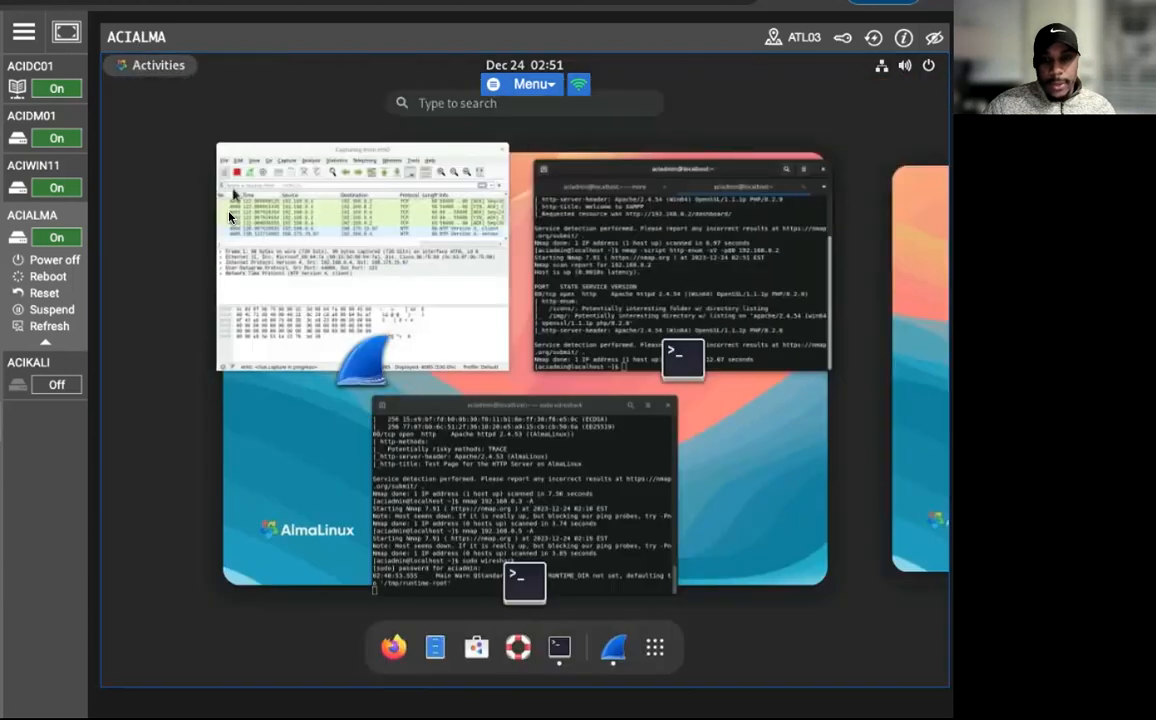
left_click(388, 300)
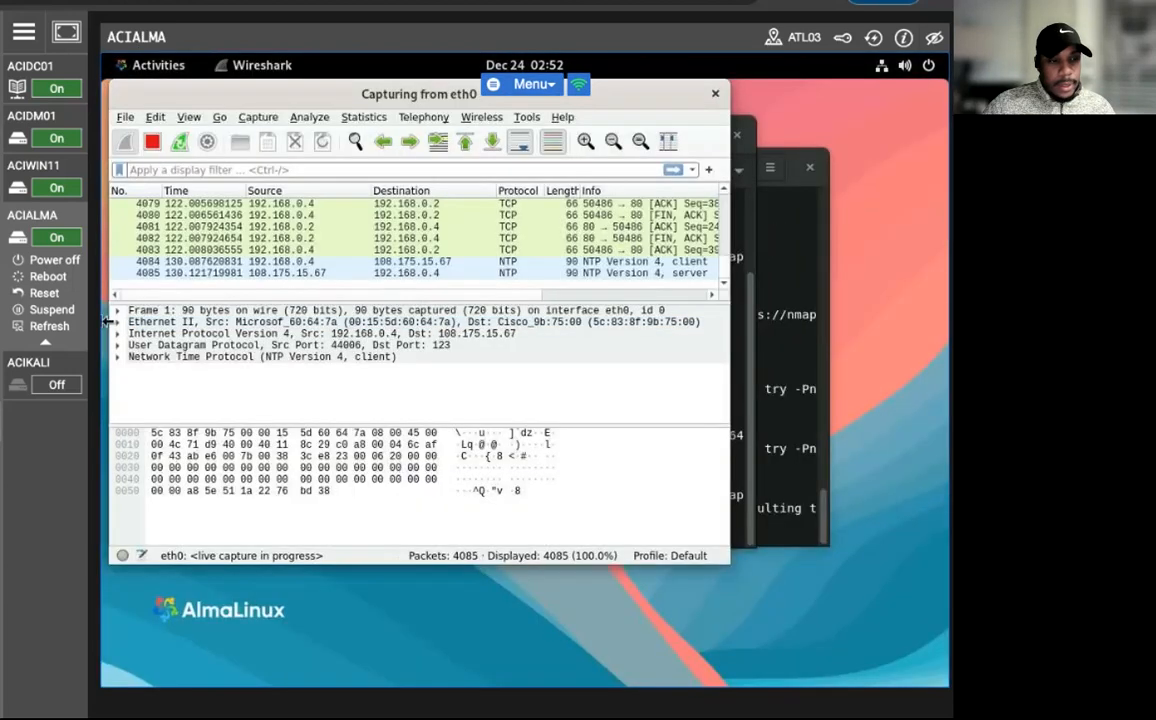
left_click(151, 141)
left_click(140, 262)
Apply the display filter "http" to the captured packets.
left_click(229, 172)
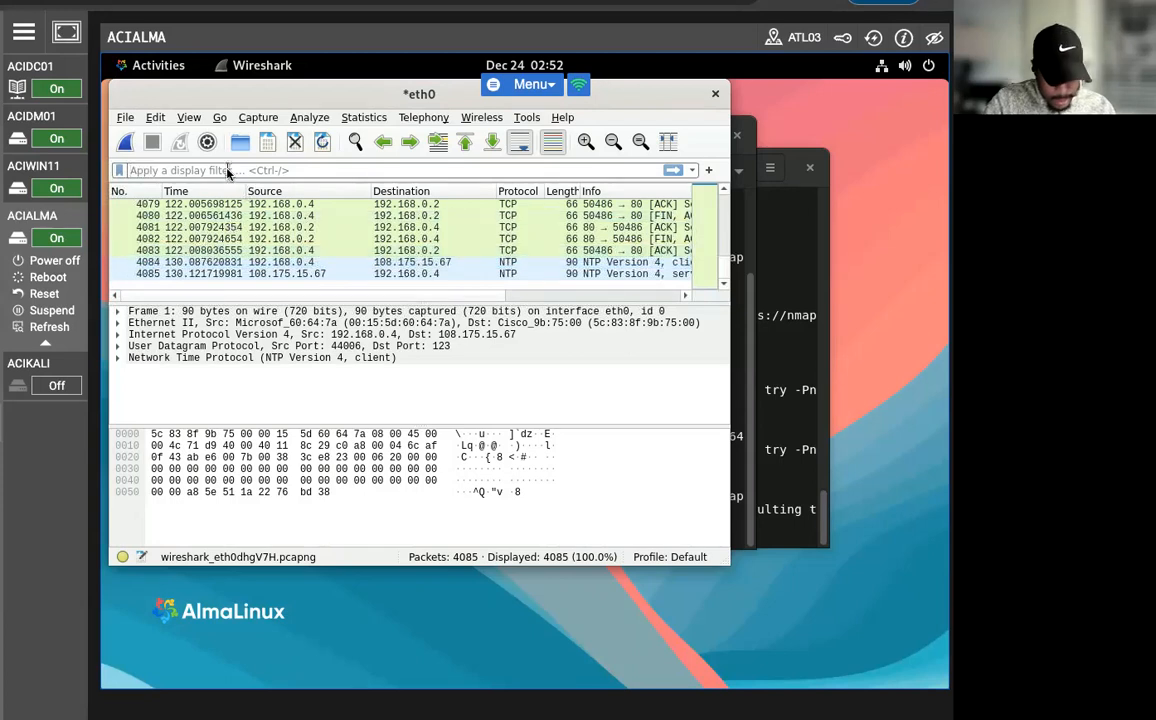
type("http")
key("Return")
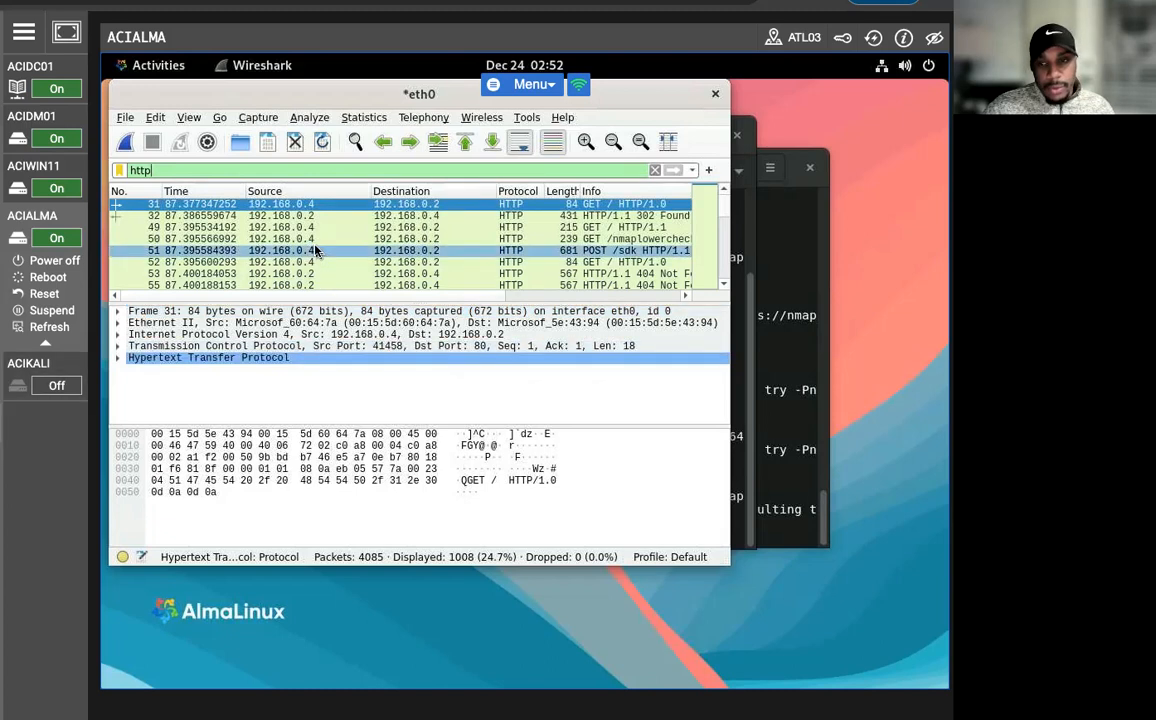
Look through the filtered HTTP requests and responses between 192.168.0.4 and 192.168.0.2, moving the Wireshark window lower on the desktop.
scroll(316, 251, "down", 5)
scroll(316, 251, "down", 5)
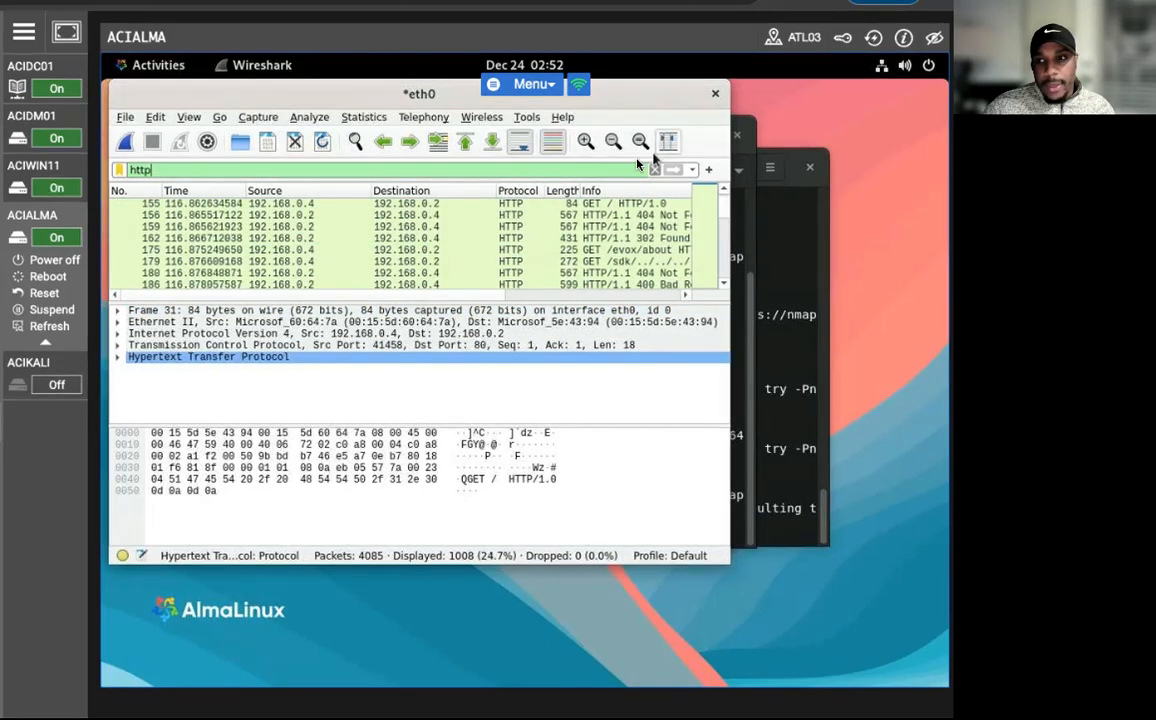
scroll(333, 253, "down", 4)
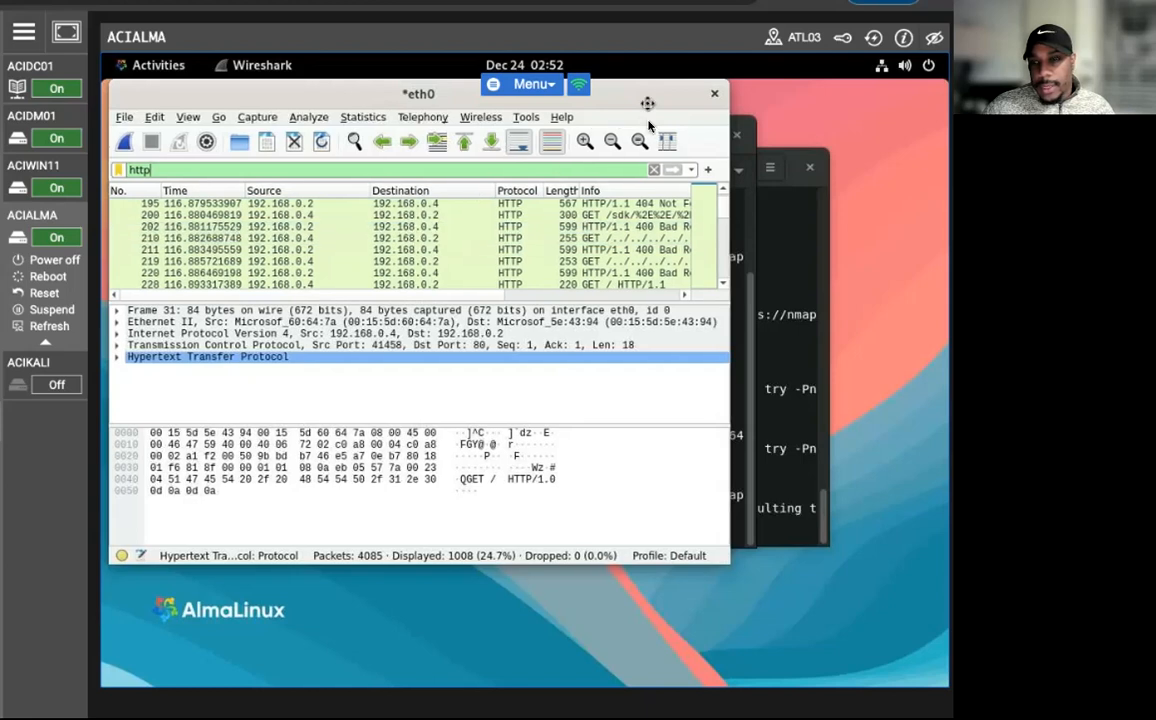
left_click_drag(643, 104, 653, 170)
scroll(401, 338, "down", 1)
scroll(399, 337, "up", 1)
scroll(372, 325, "up", 2)
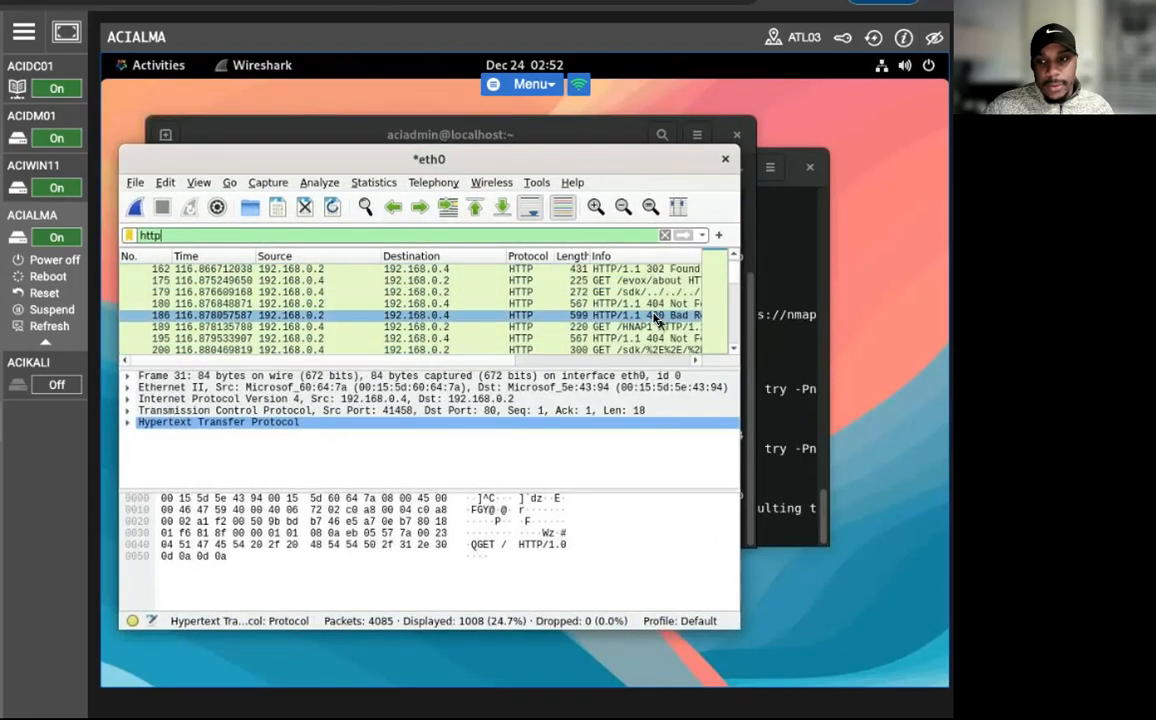
scroll(620, 337, "down", 8)
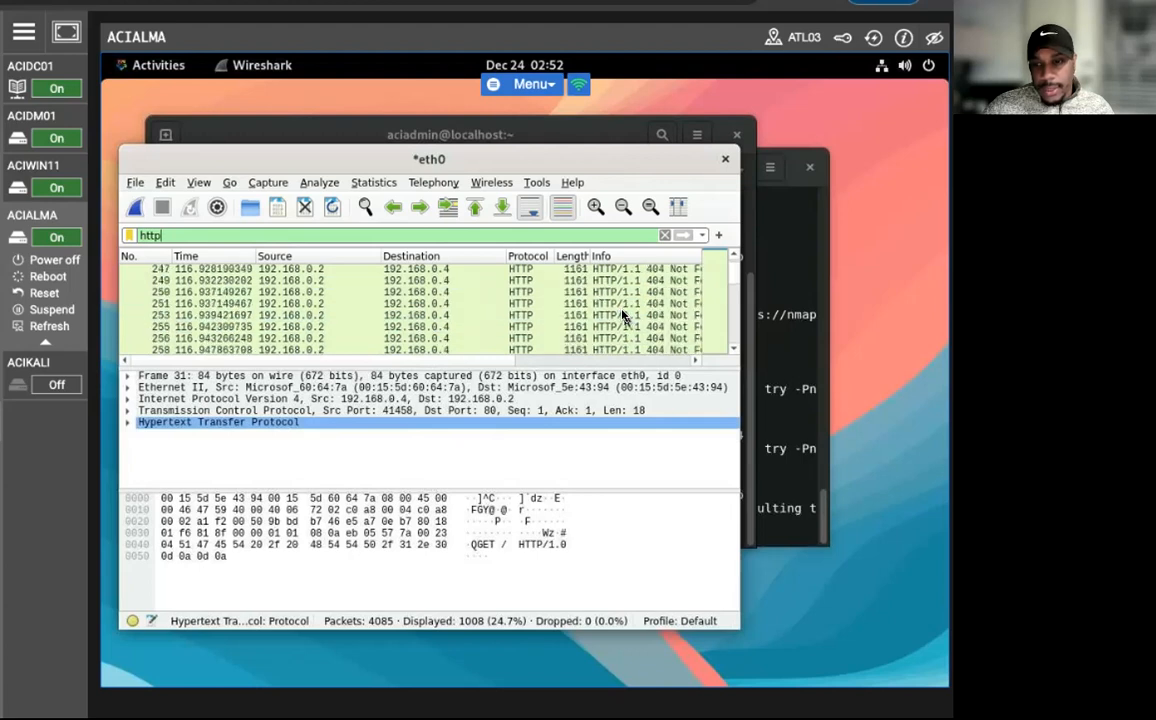
Inspect the 404 Not Found responses from 192.168.0.2 and enlarge the packet list to review more HTTP entries.
left_click(622, 316)
scroll(432, 318, "right", 3)
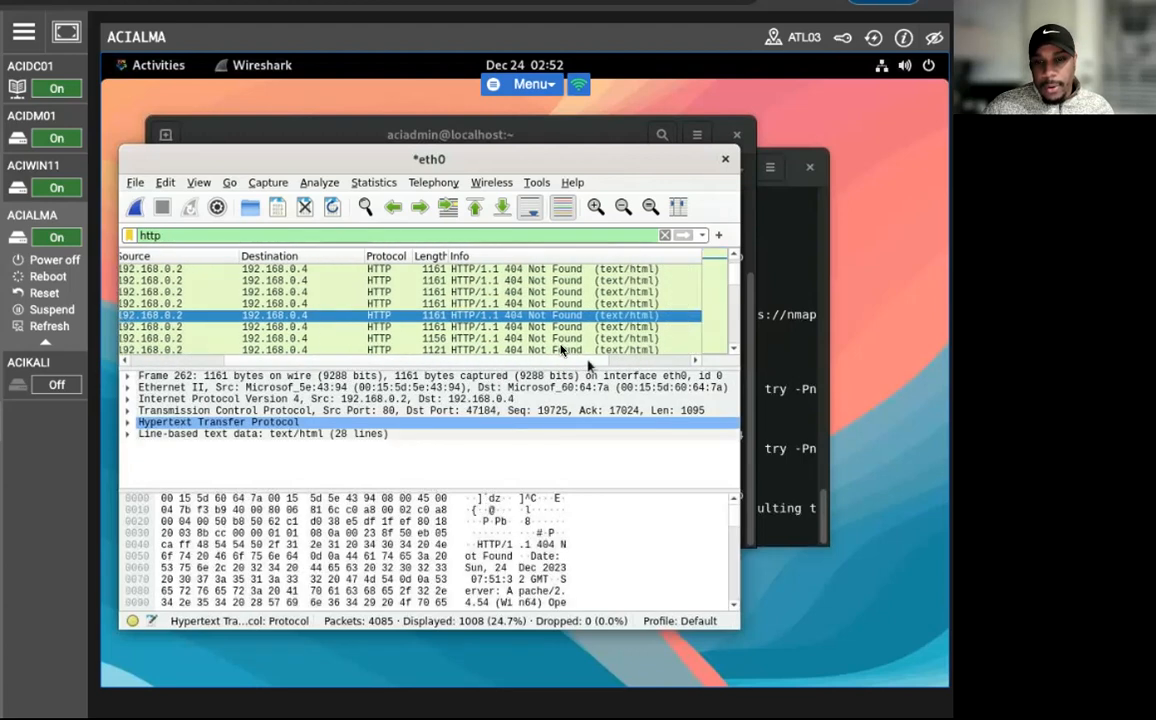
left_click(422, 327)
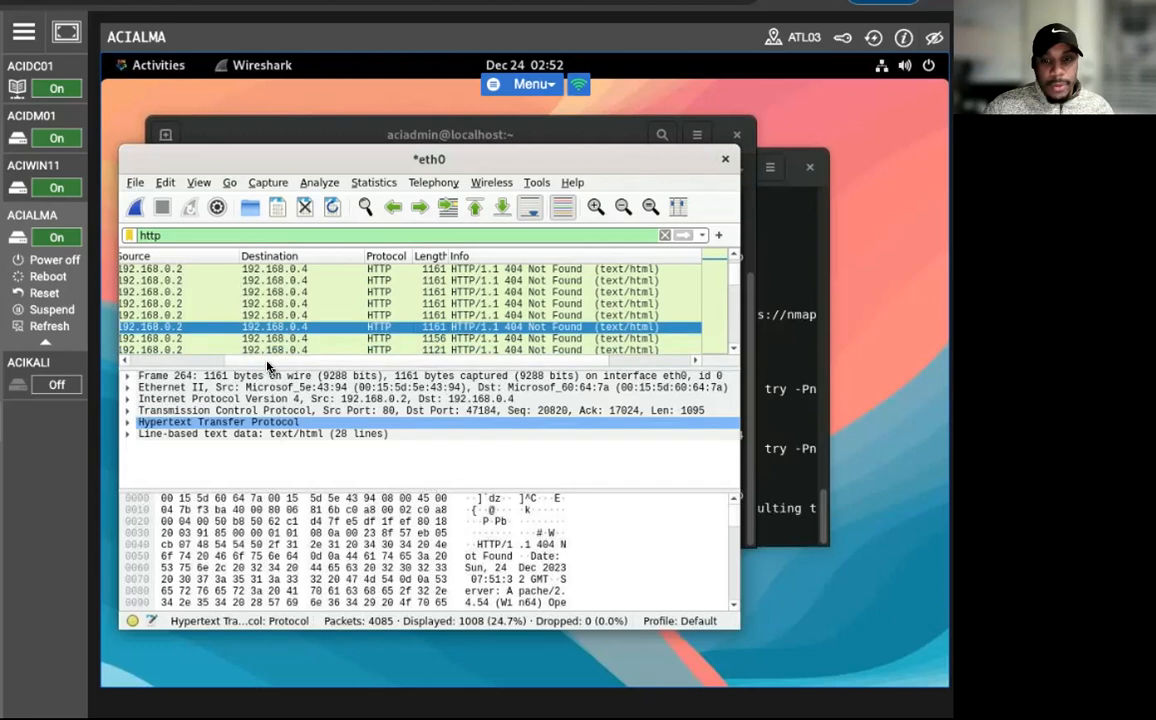
left_click_drag(268, 368, 330, 442)
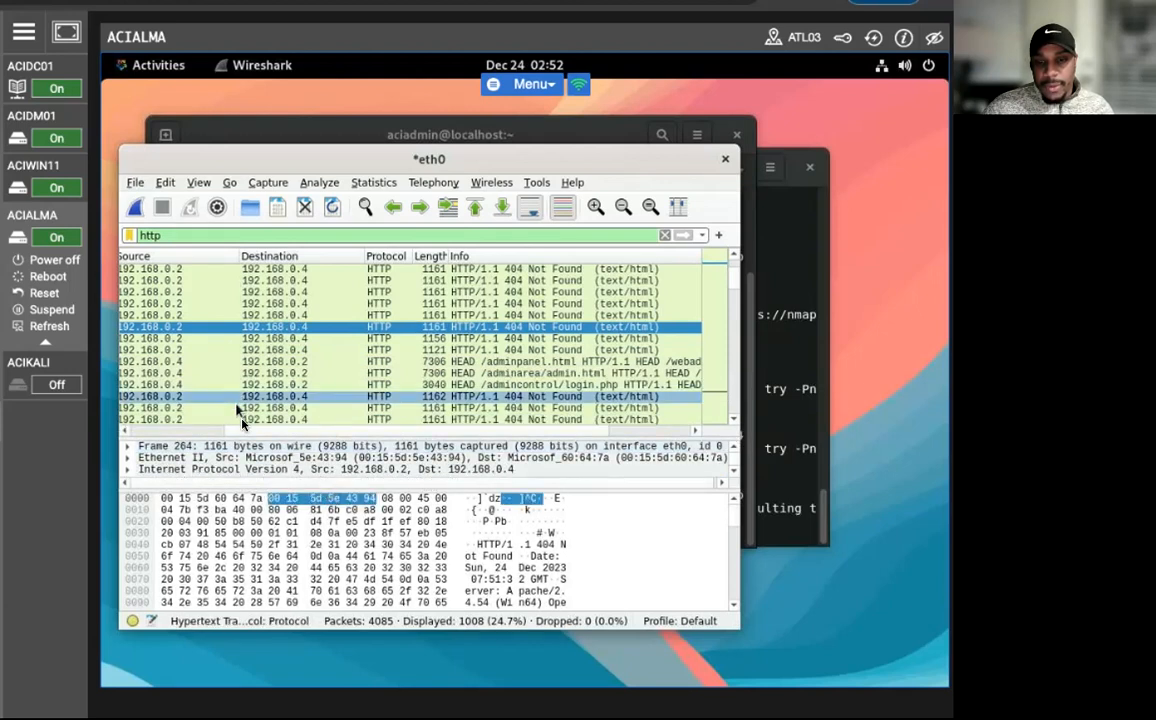
scroll(270, 405, "left", 5)
scroll(272, 405, "down", 3)
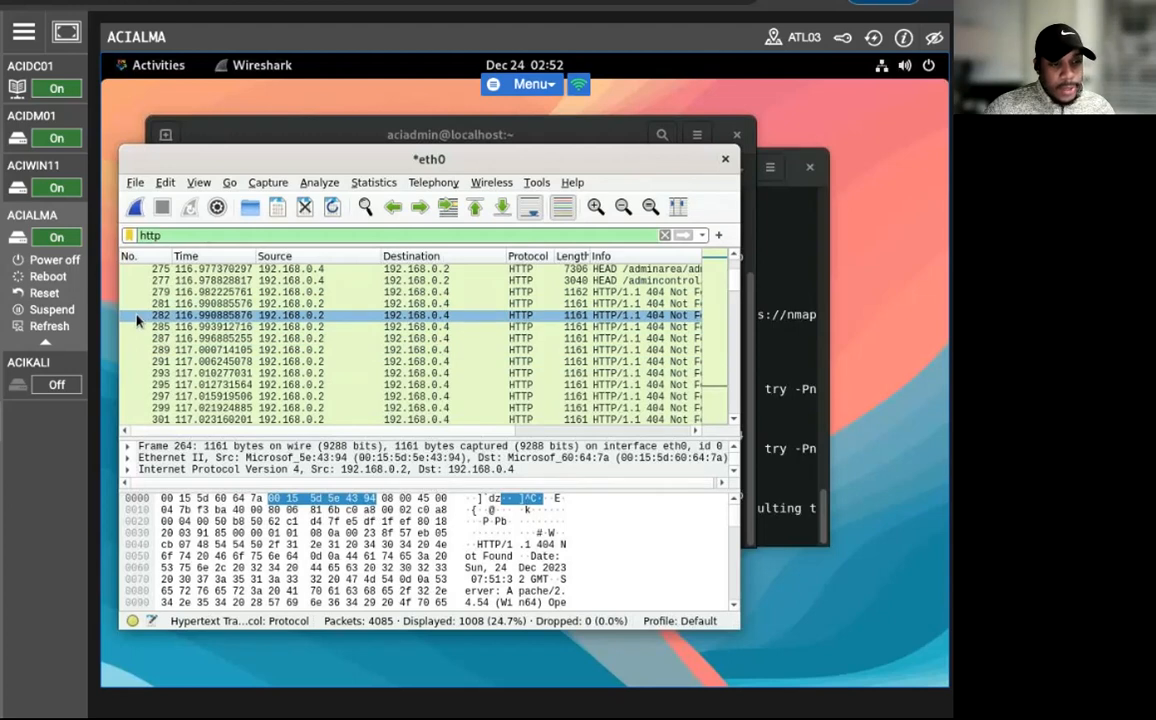
Quit Wireshark without saving the captured packets and close both terminal windows, including the one with running processes.
left_click(726, 158)
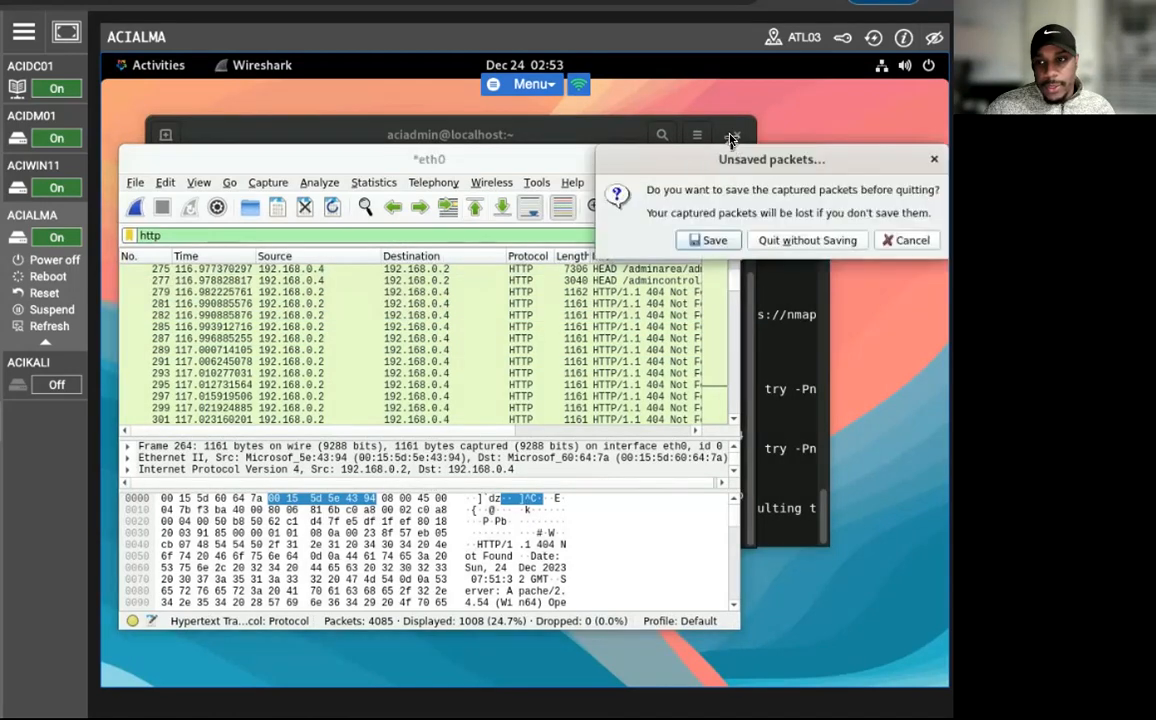
left_click(790, 241)
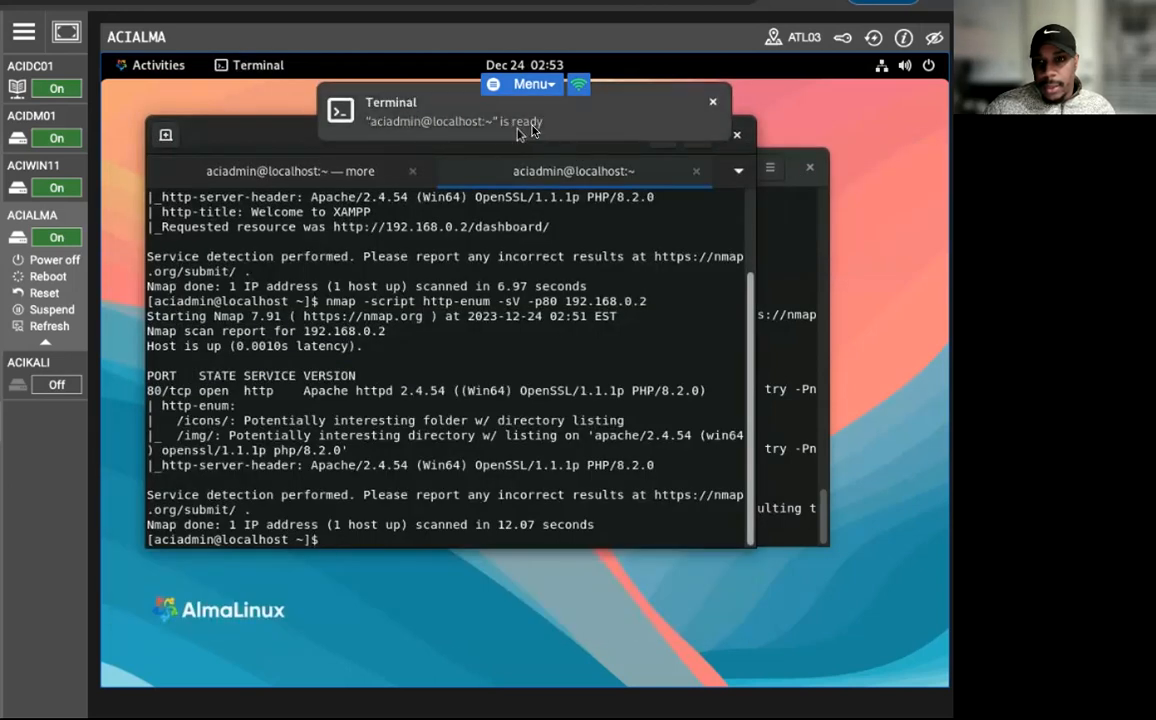
left_click(553, 128)
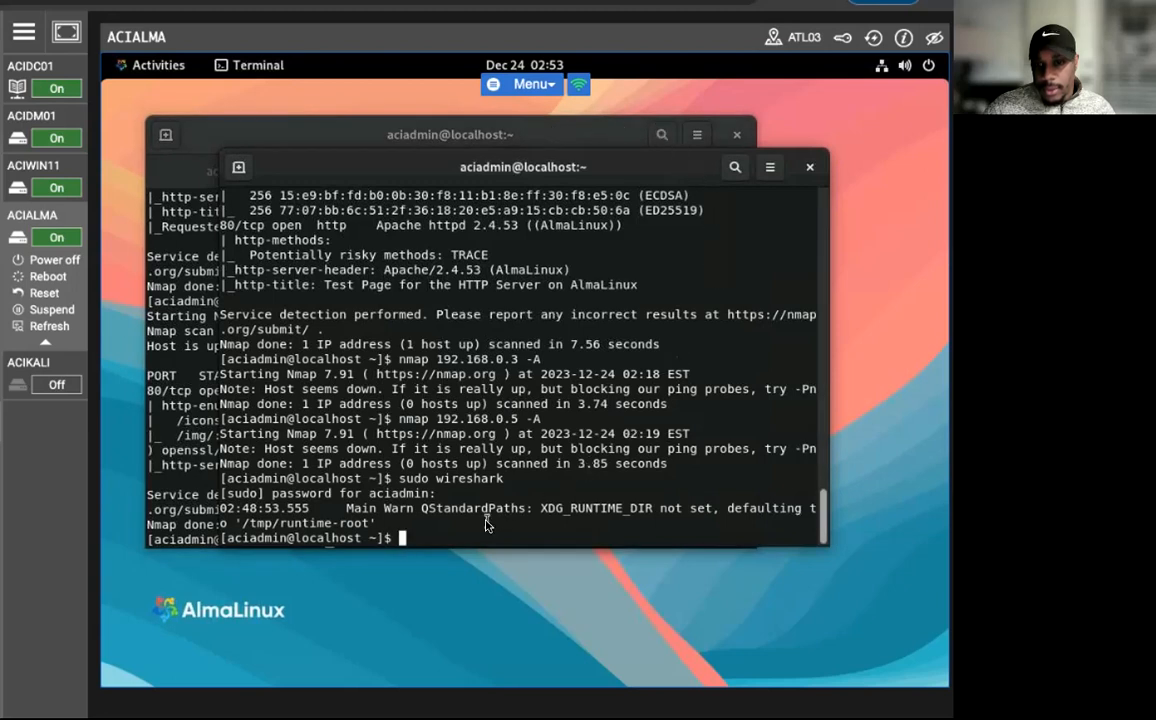
left_click(810, 167)
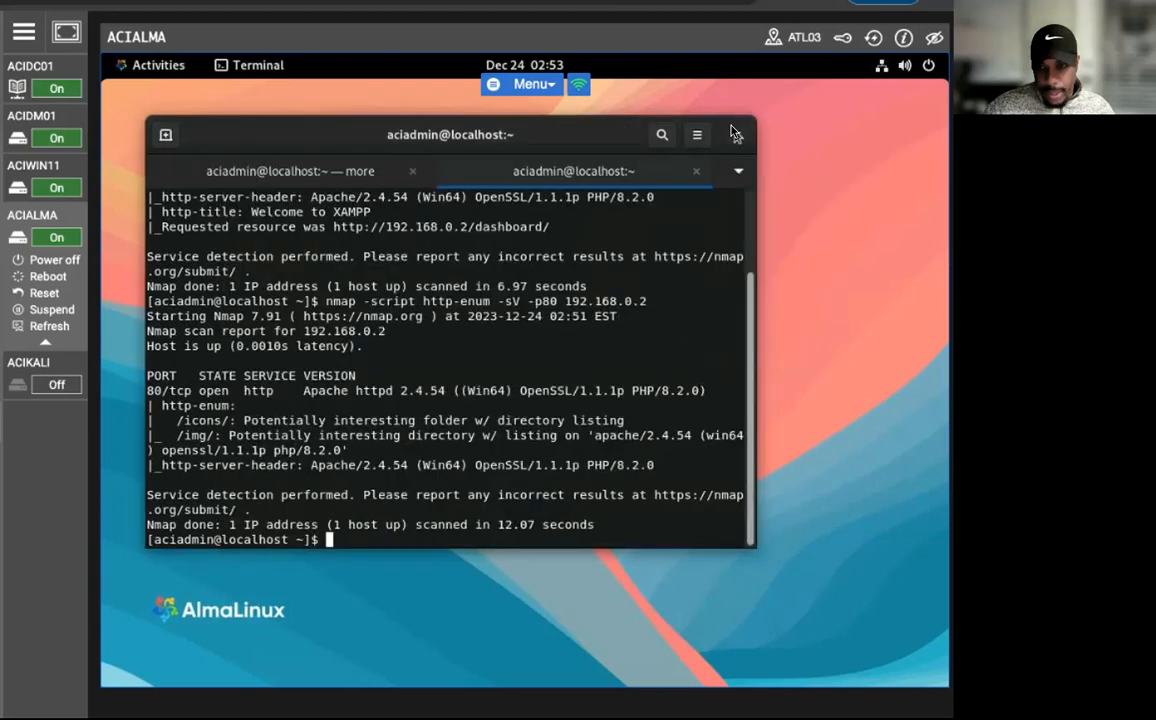
left_click(737, 134)
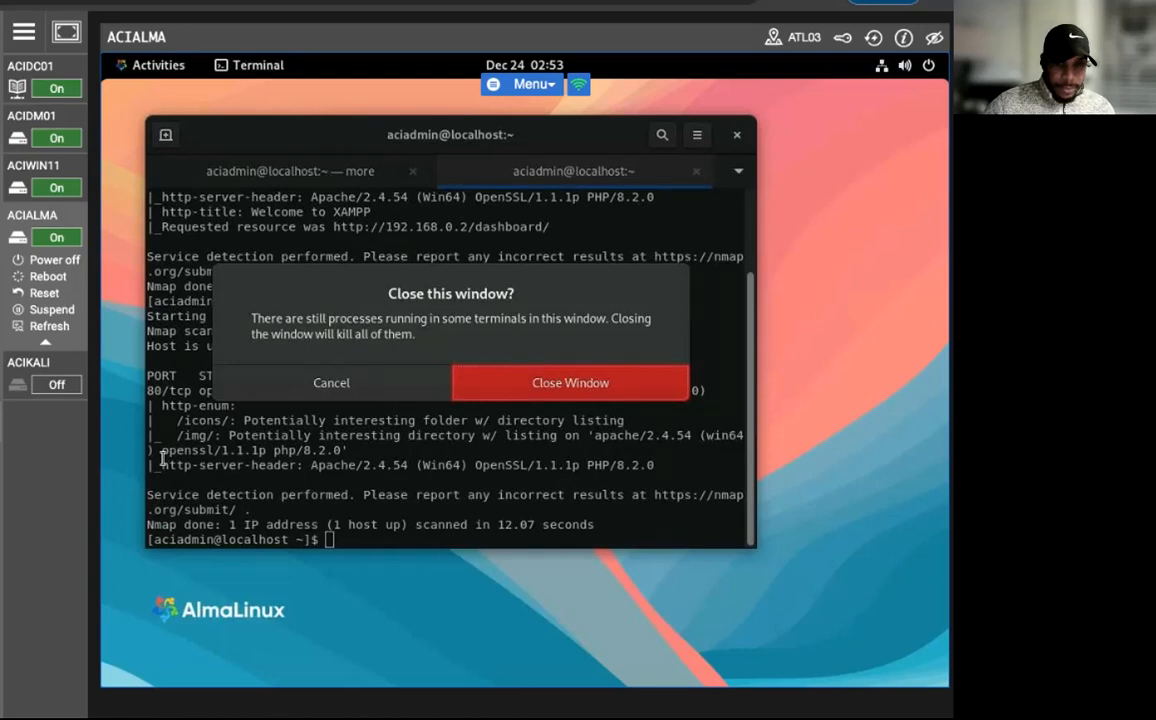
left_click(550, 382)
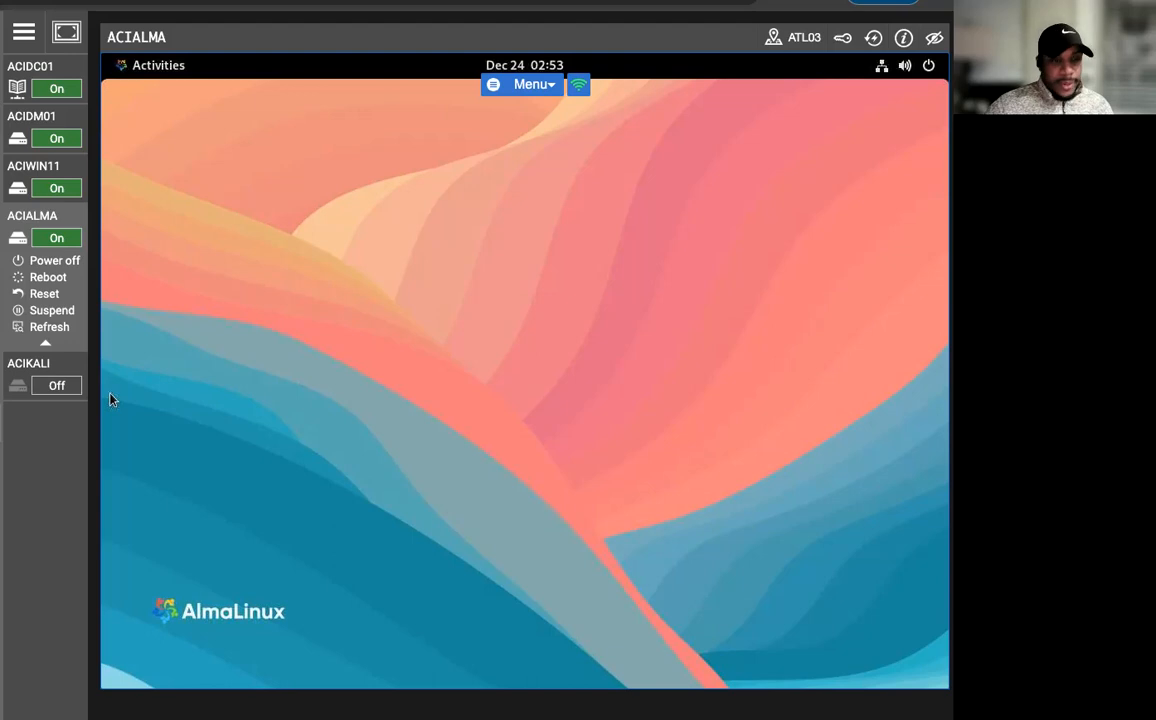
Open a terminal and start the Nessus service with sudo /opt/nessus/sbin/nessusd, entering the account's sudo password.
left_click(140, 70)
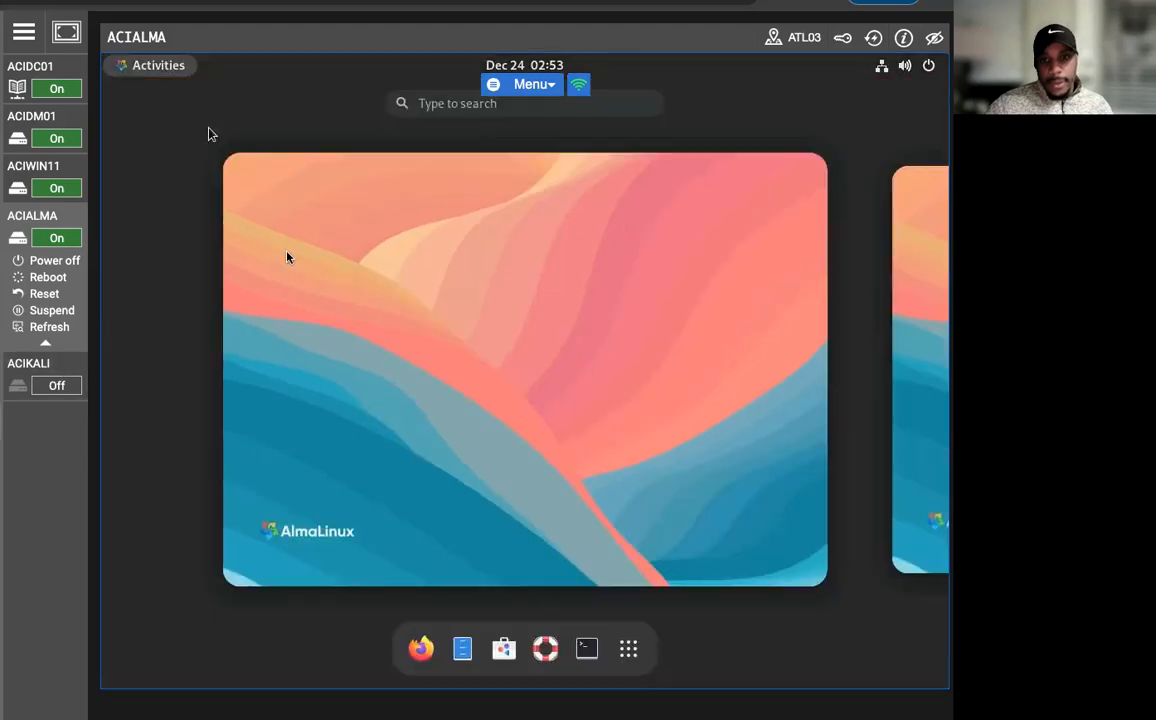
left_click(583, 648)
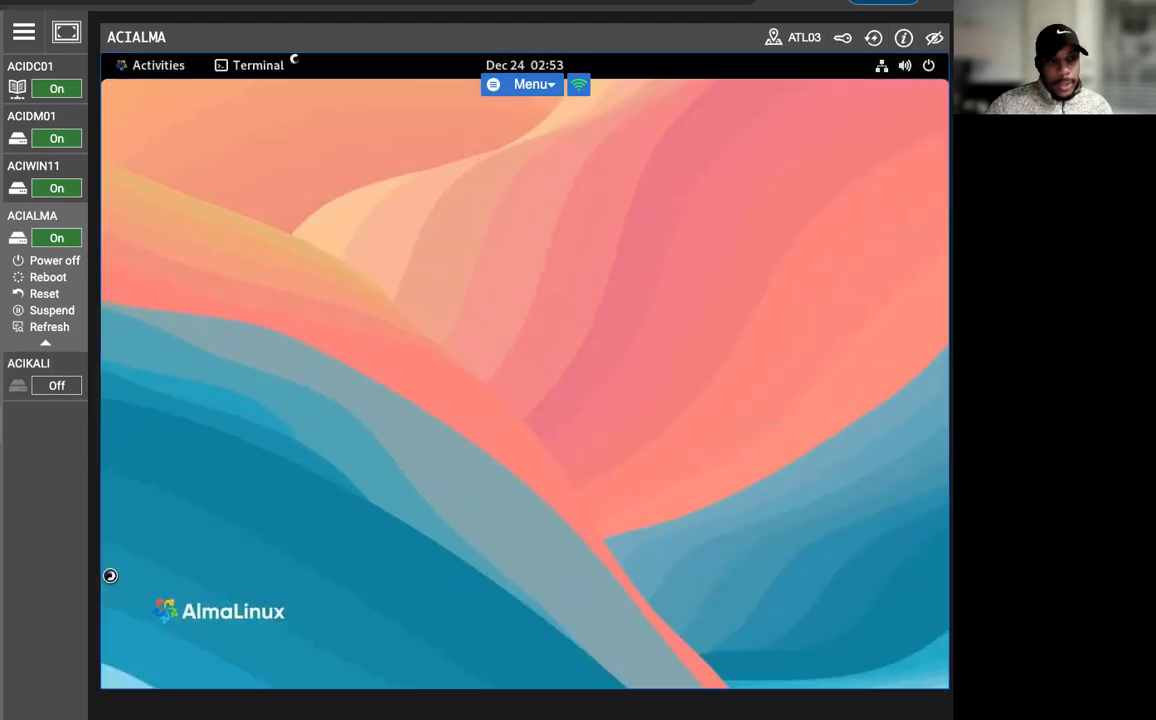
type("sudo ")
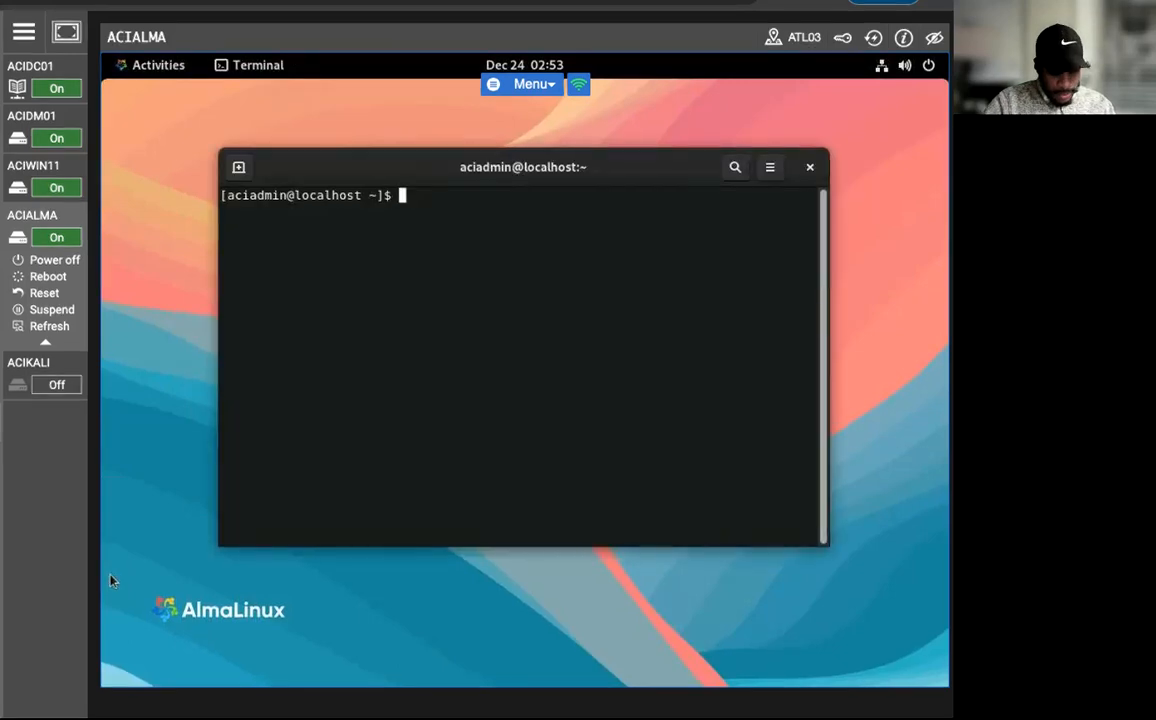
type("/")
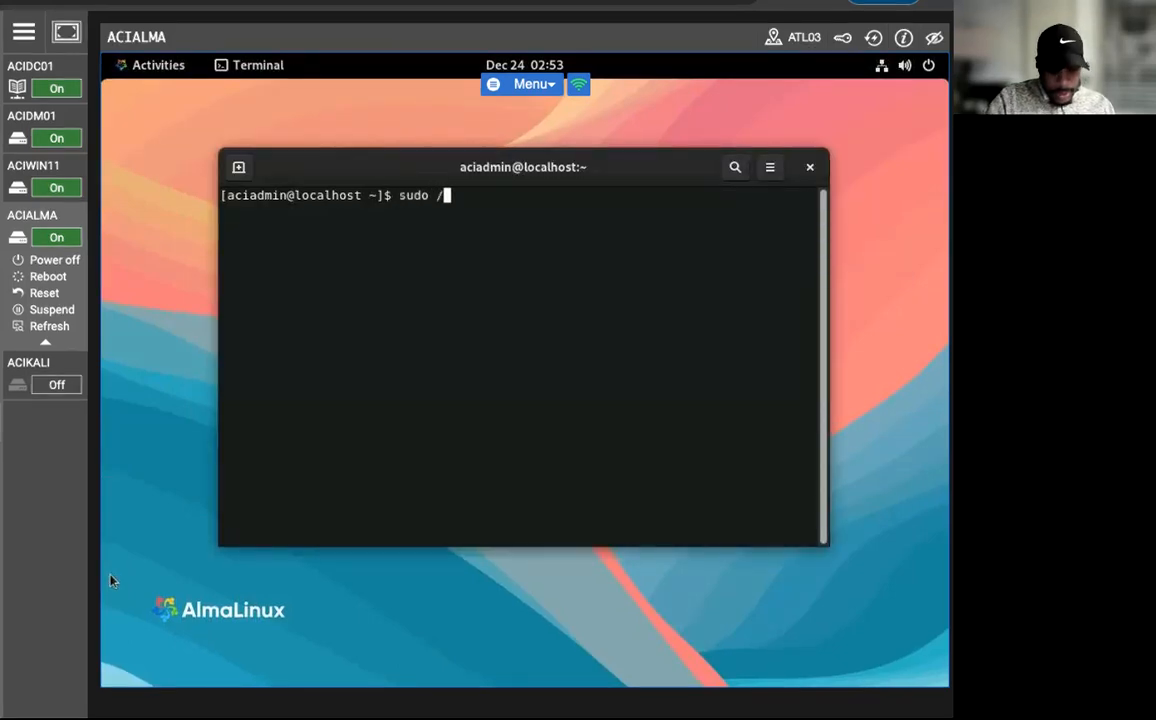
type("opt/")
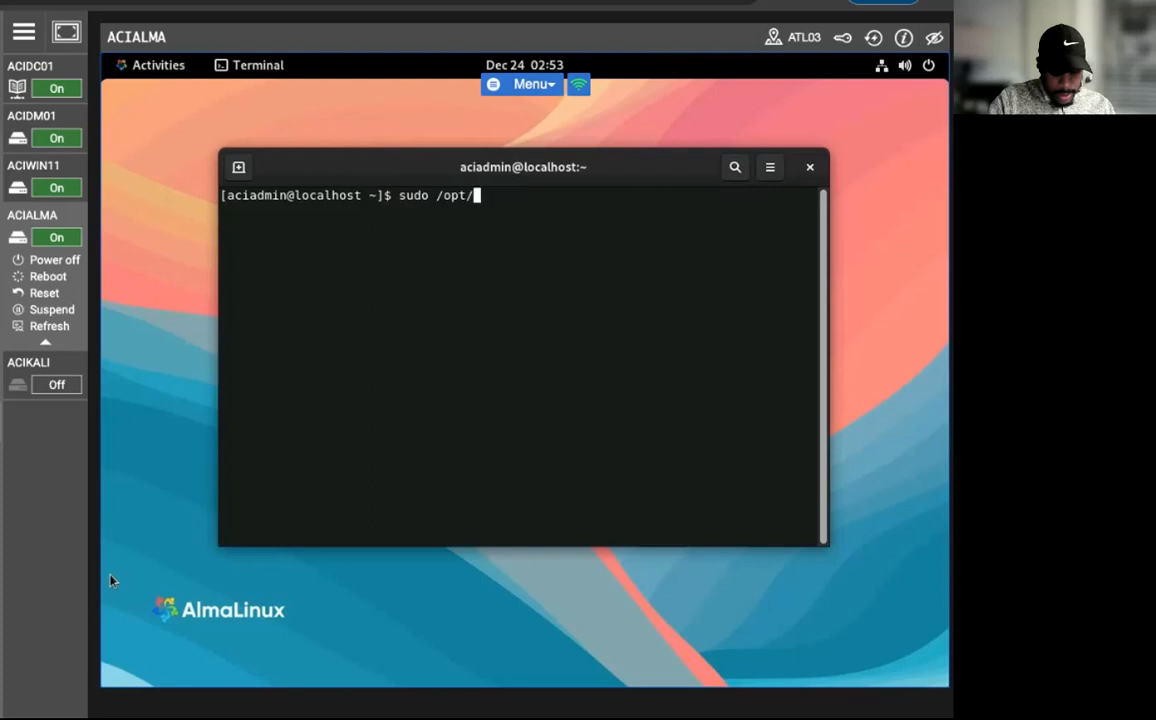
type("nessus/sbin/nessus")
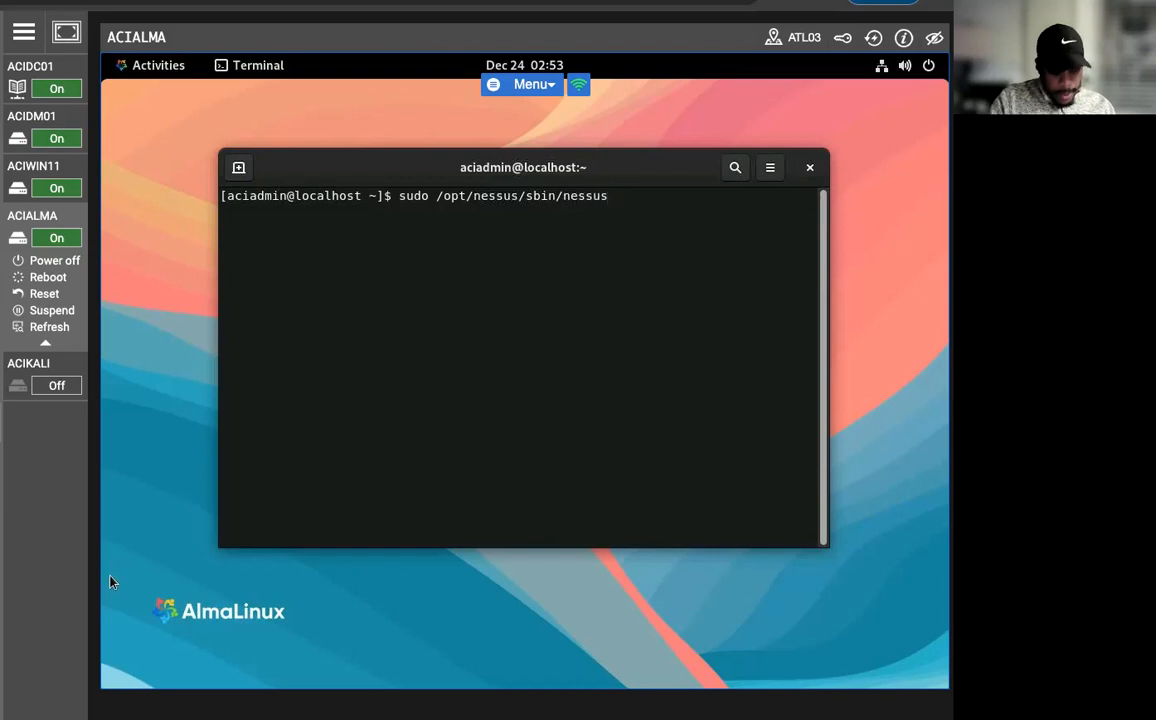
type("d")
key("Return")
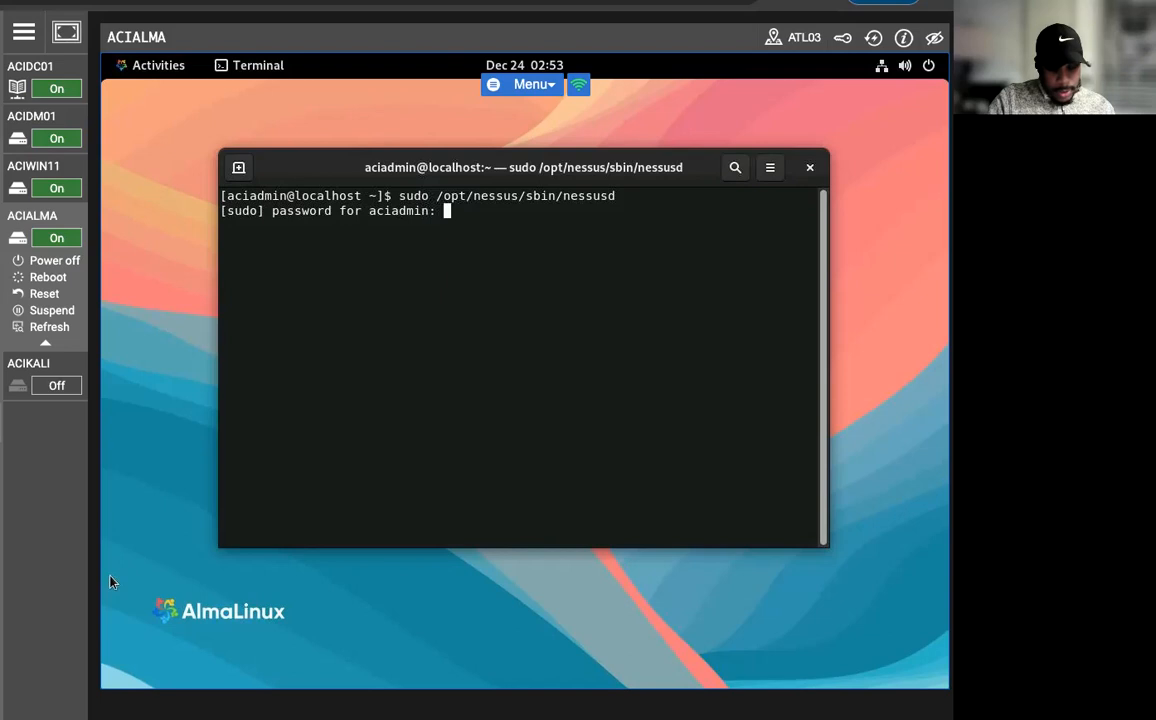
key("Return")
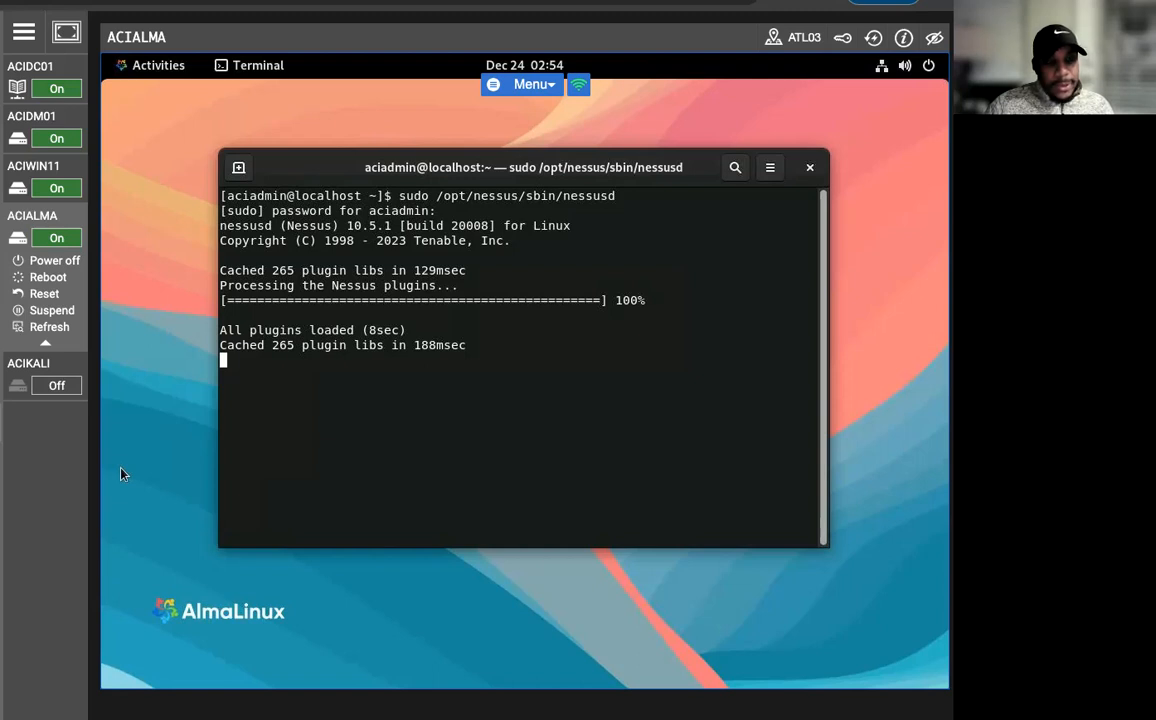
Open Firefox and refresh it to its default settings, continuing to the browser's home page.
left_click(142, 75)
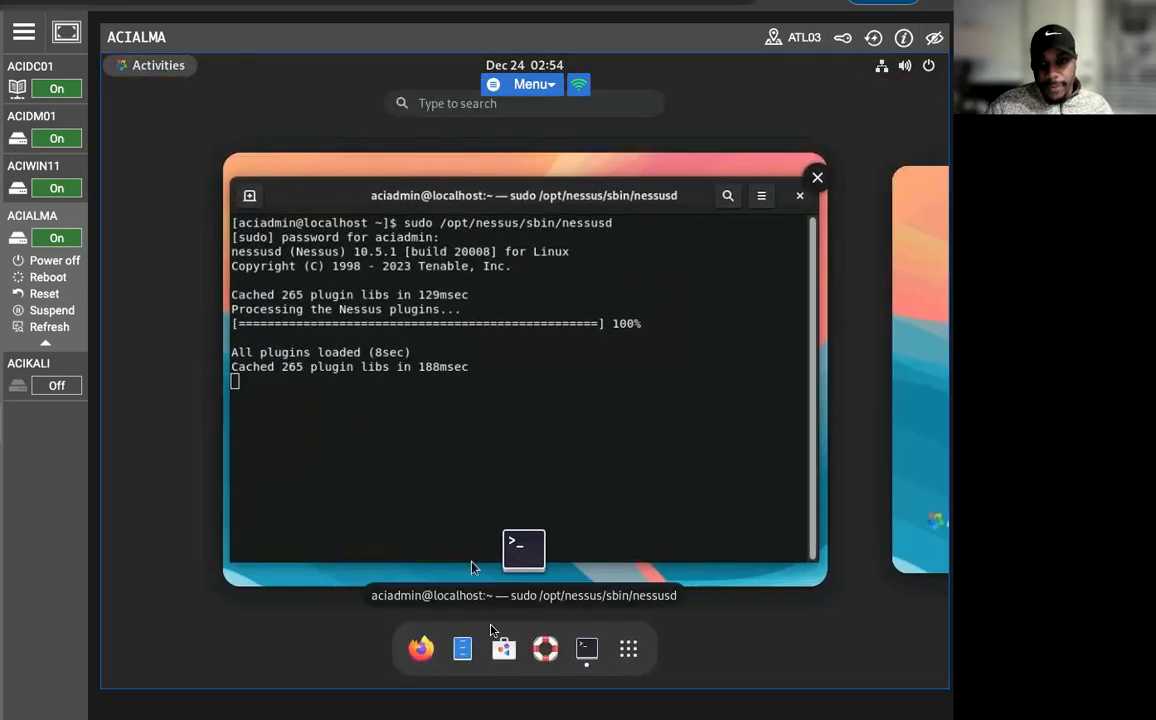
left_click(251, 496)
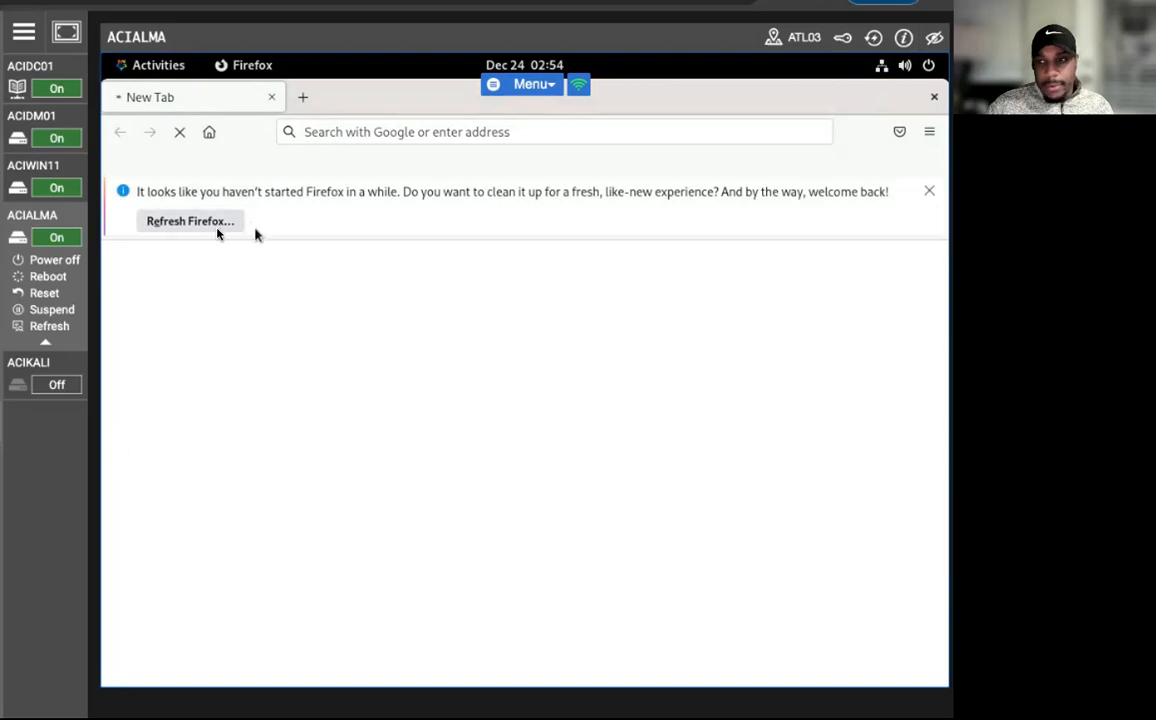
left_click(193, 221)
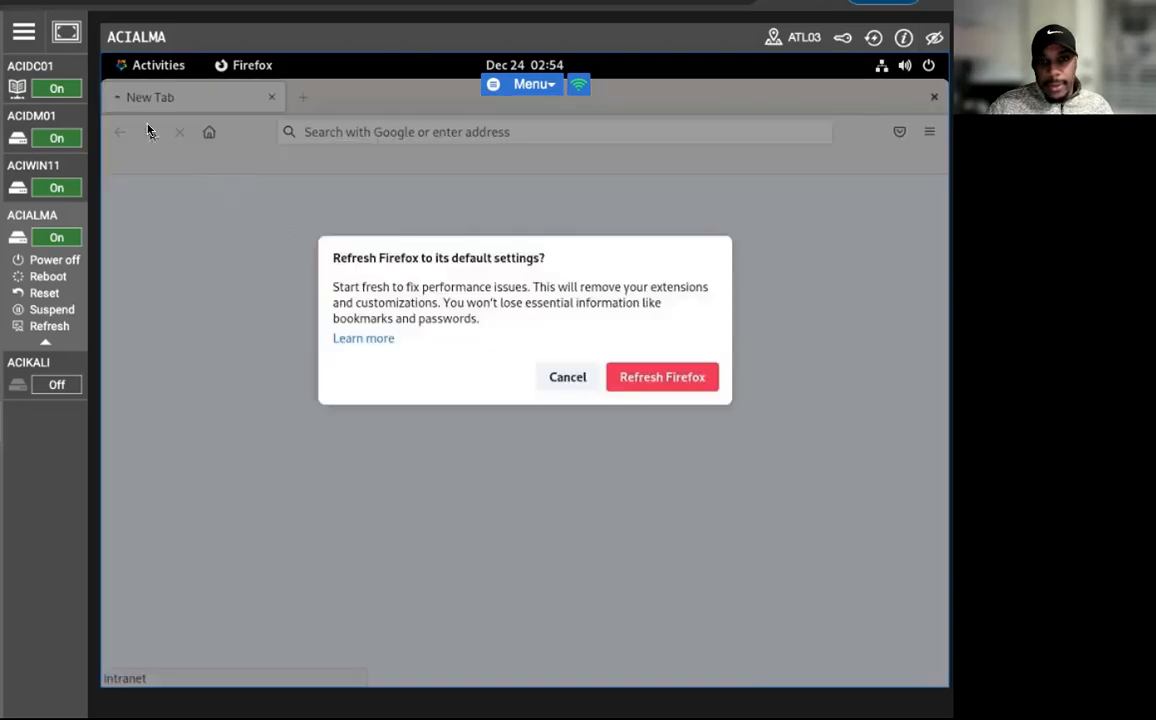
left_click(664, 377)
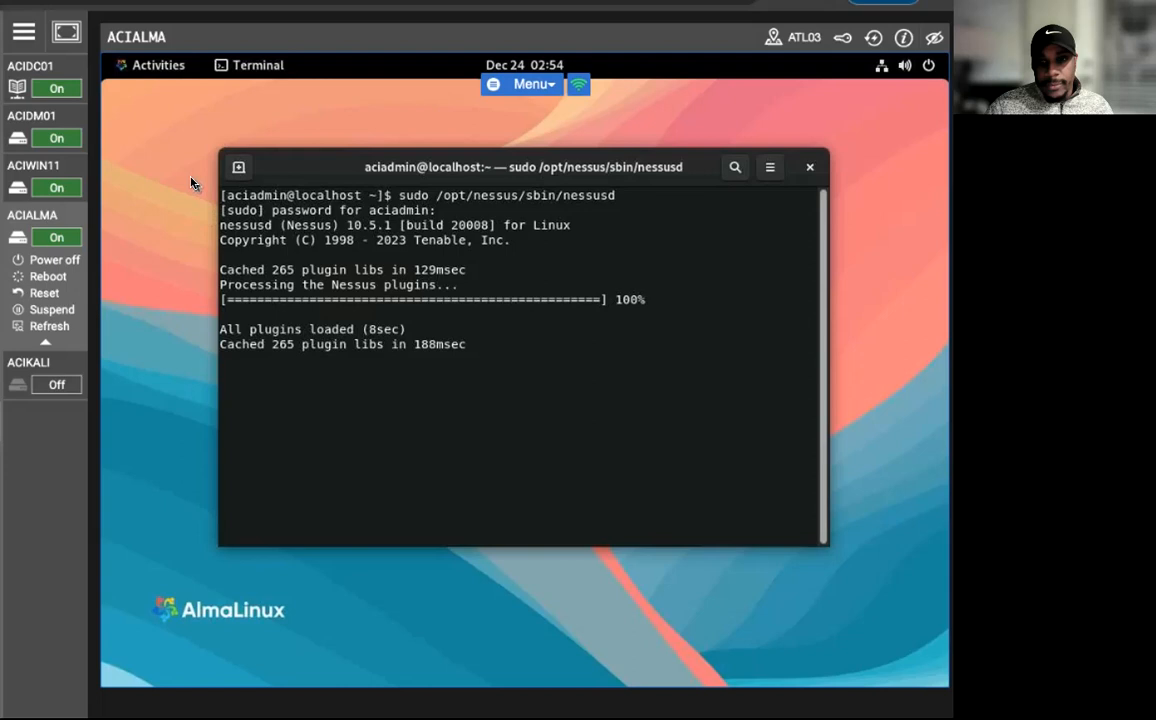
left_click(50, 8)
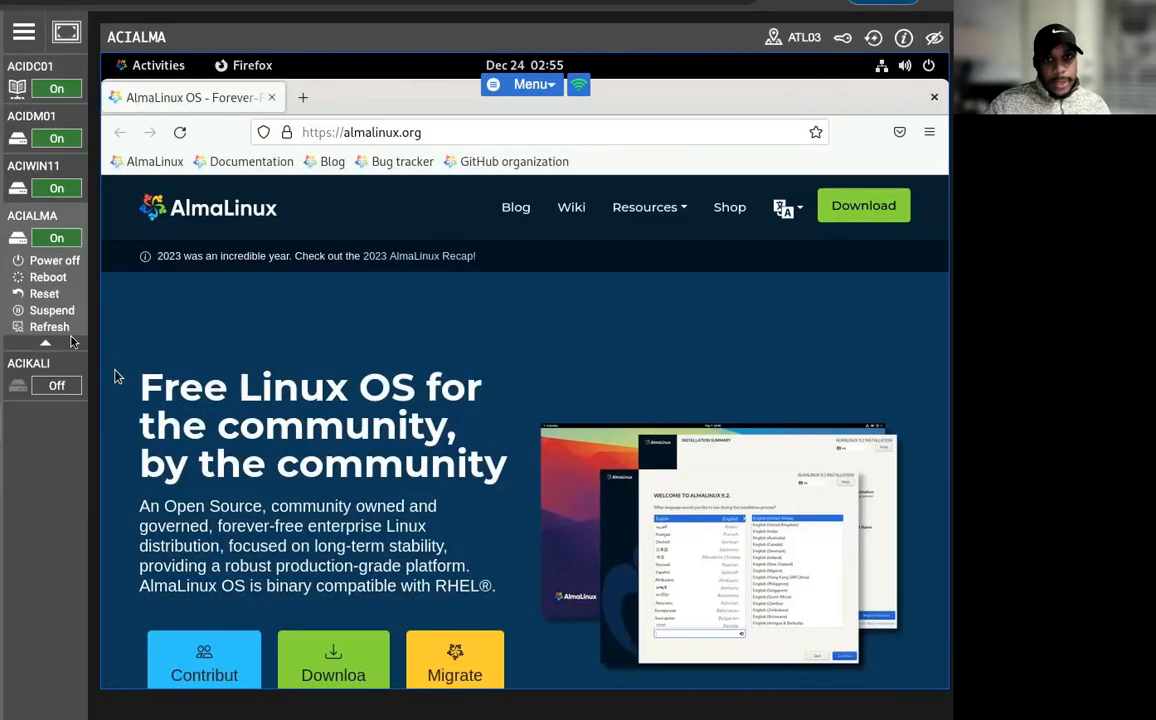
left_click(441, 135)
left_click(441, 135)
key("BackSpace")
key("BackSpace")
key("BackSpace")
key("BackSpace")
key("BackSpace")
key("BackSpace")
key("BackSpace")
key("BackSpace")
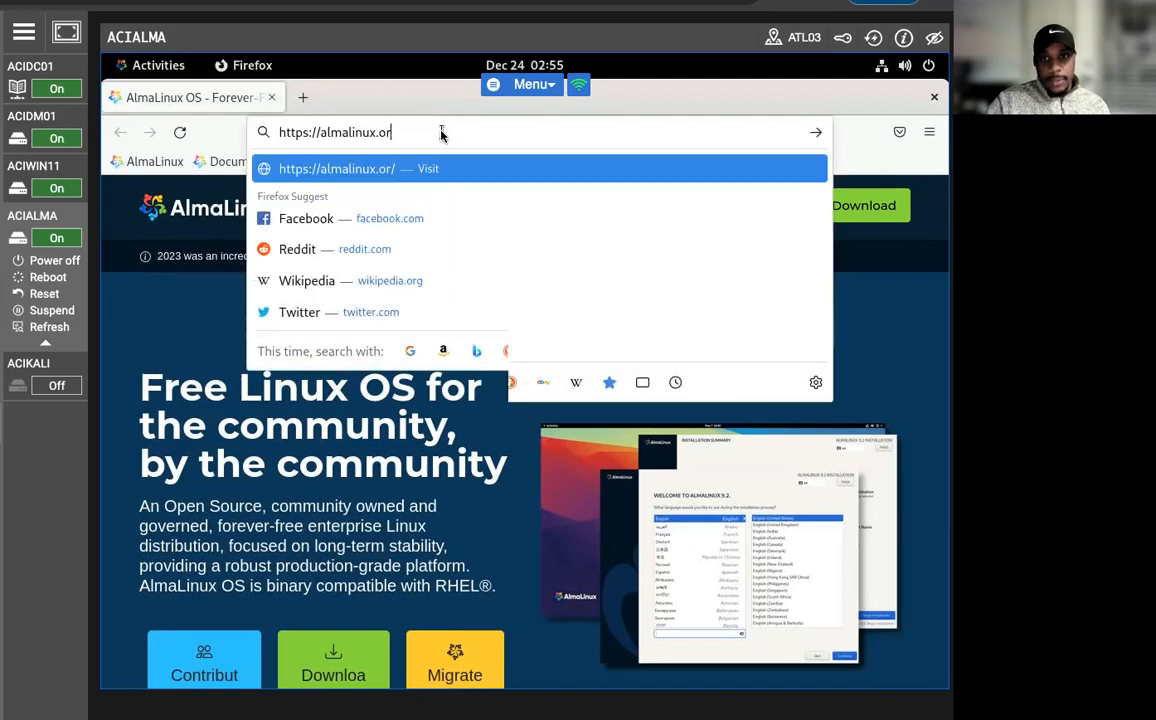
key("BackSpace")
key("BackSpace")
key("BackSpace")
key("BackSpace")
key("BackSpace")
key("BackSpace")
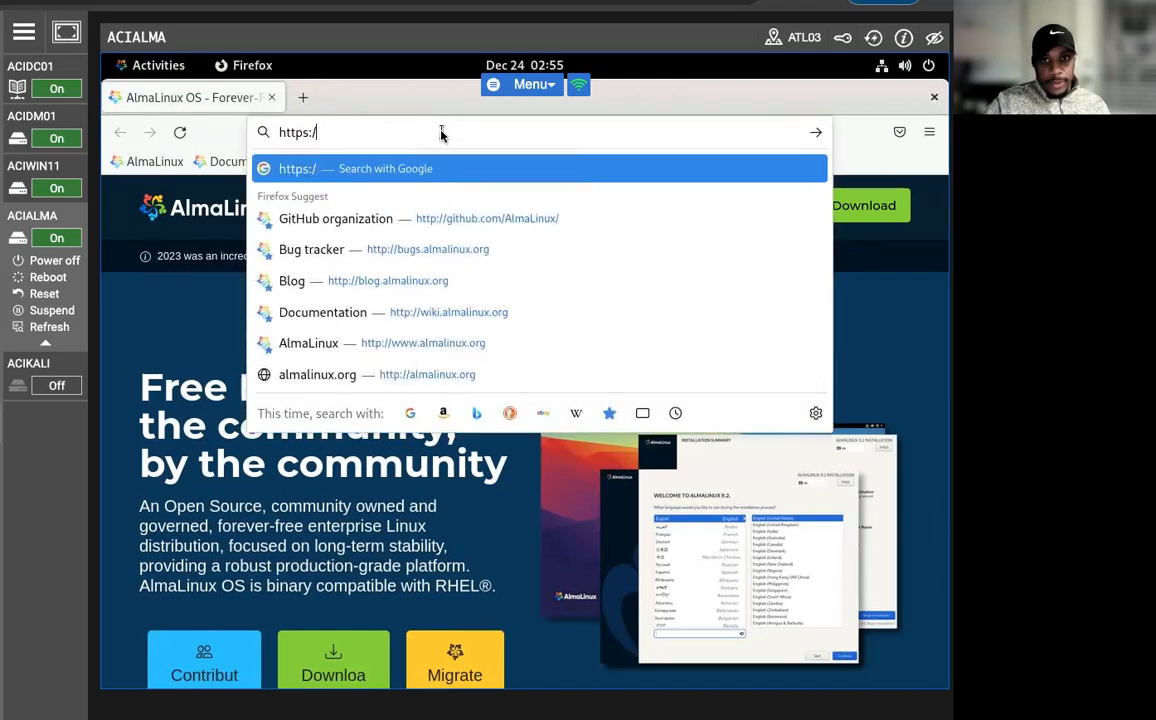
type("/local")
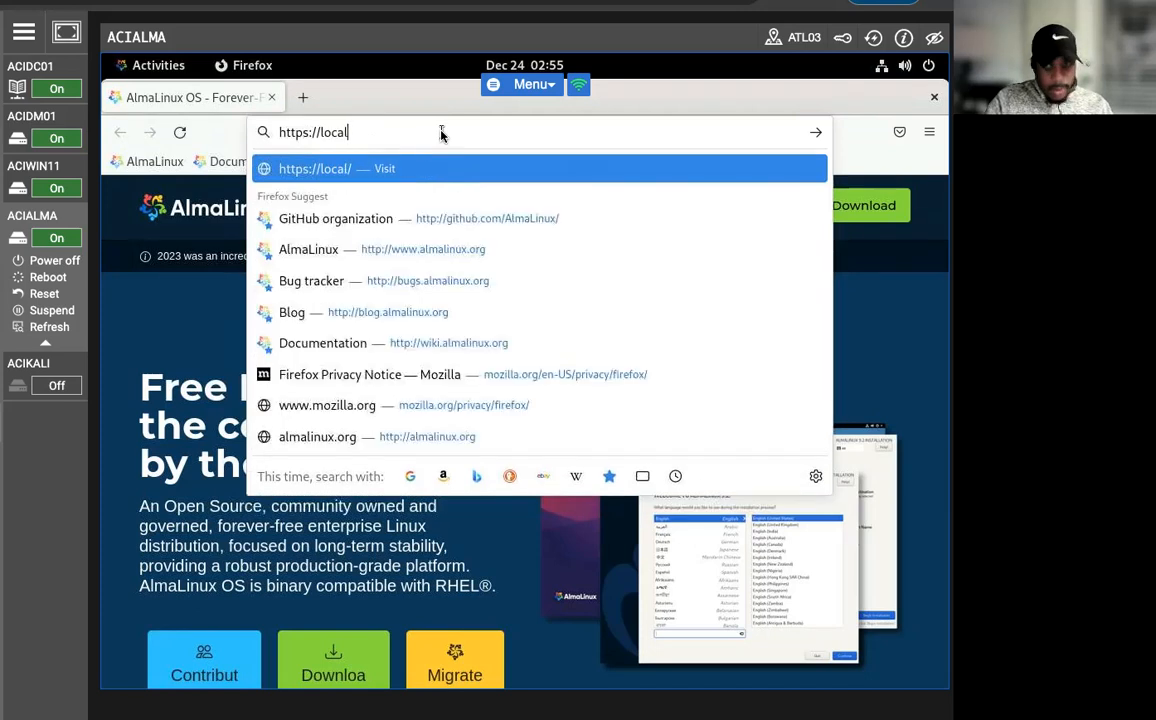
type("host")
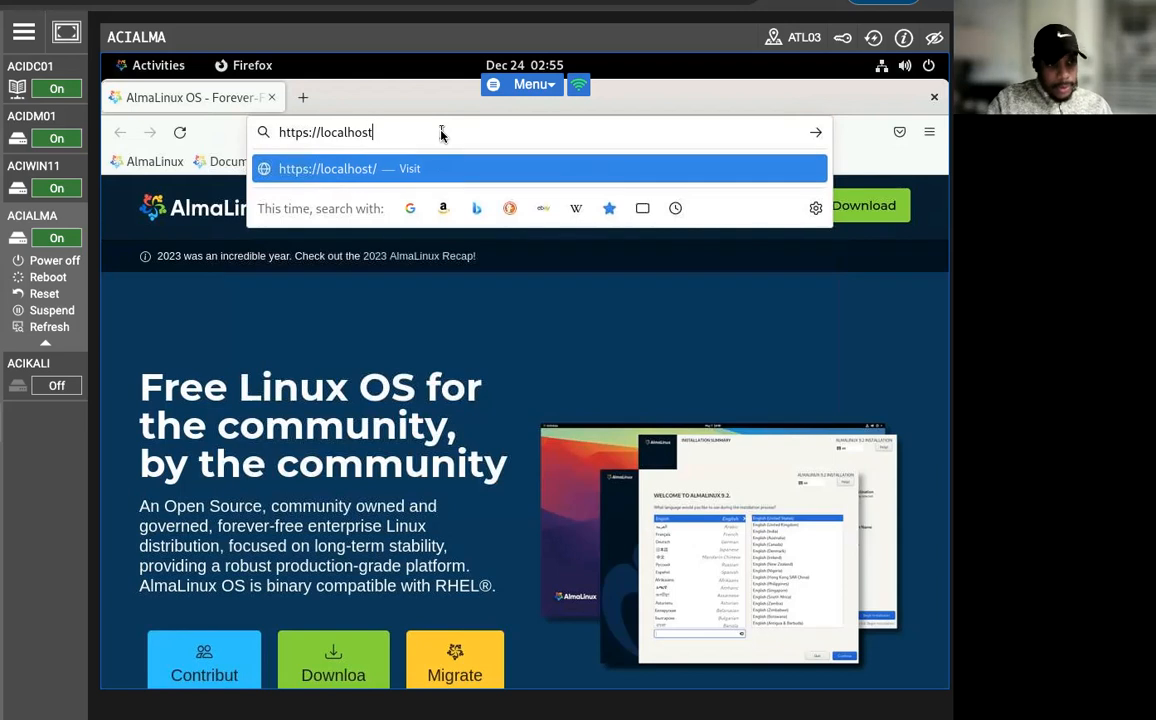
type(":8834")
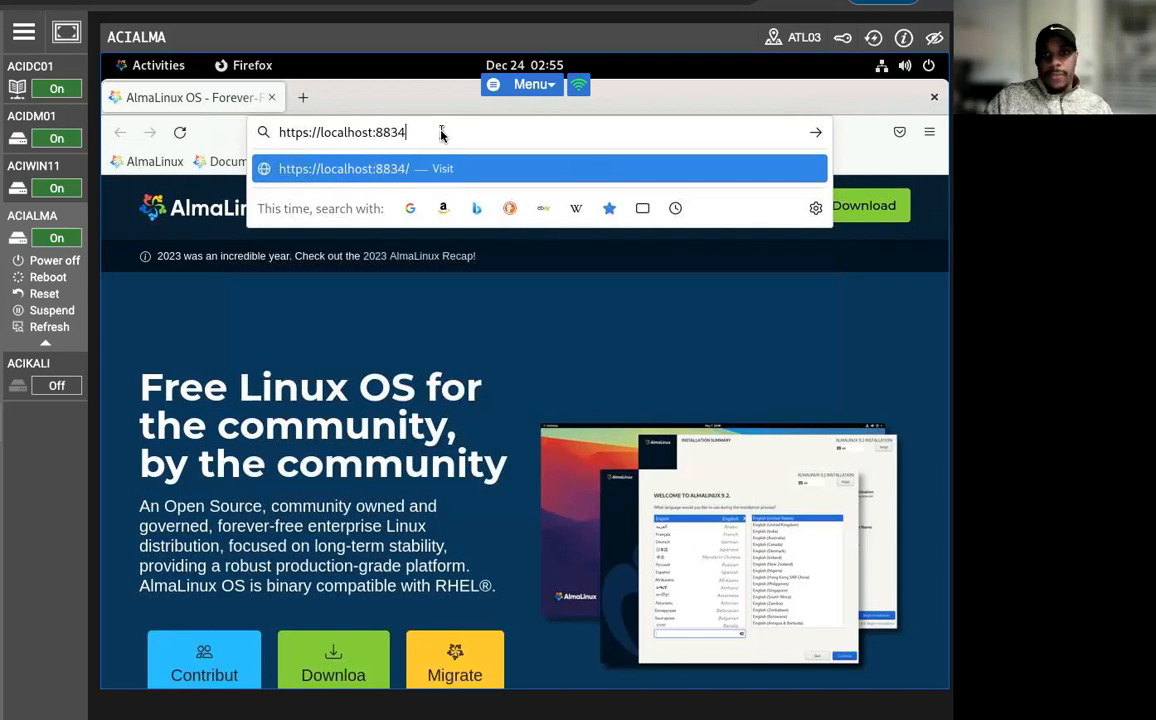
key("Return")
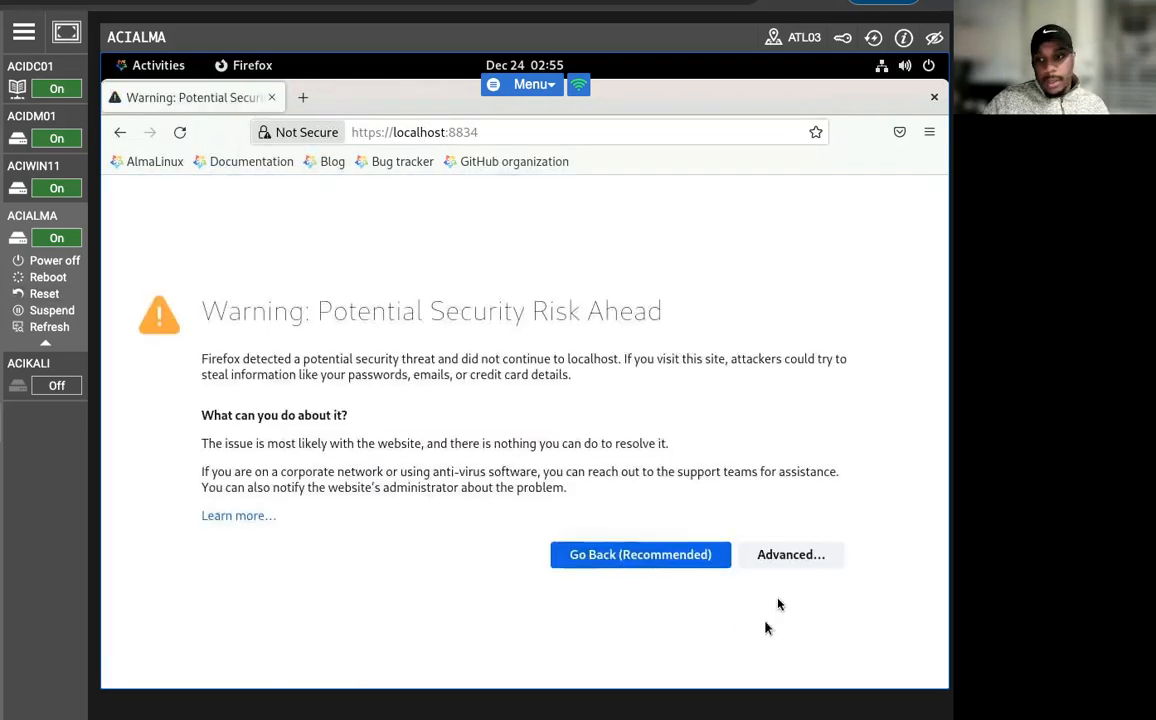
Accept the certificate risk for localhost:8834 and sign in to Nessus Essentials with the account's username and password.
left_click(793, 560)
scroll(340, 601, "down", 3)
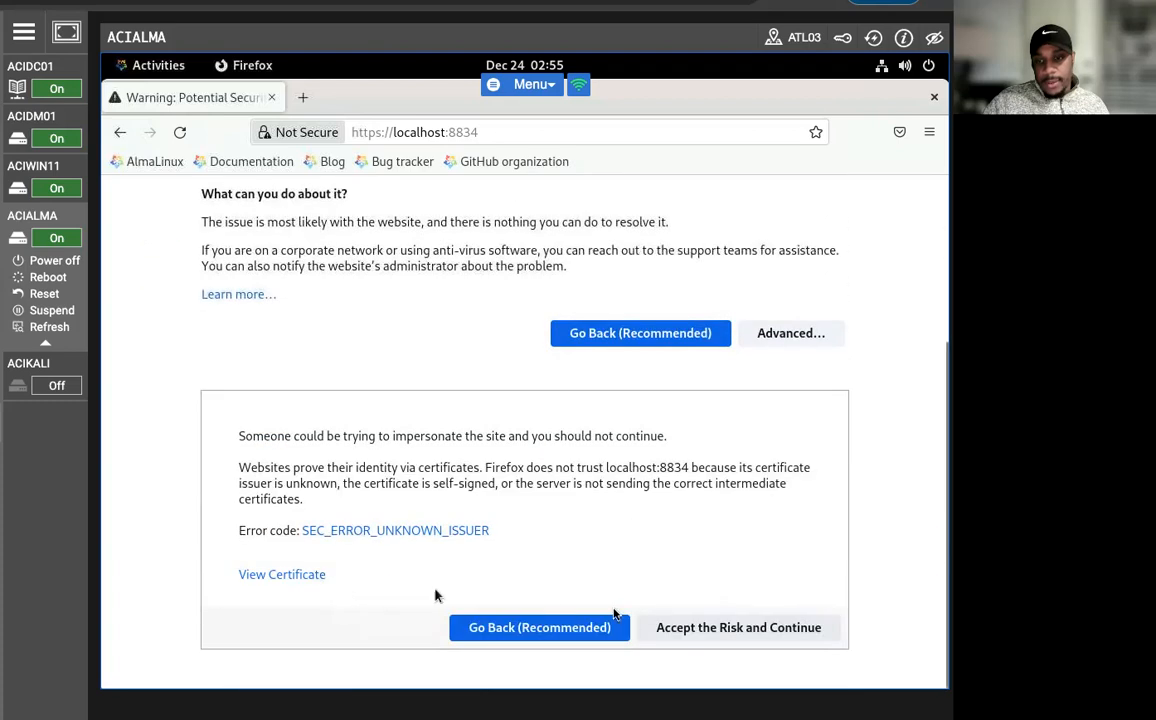
left_click(722, 628)
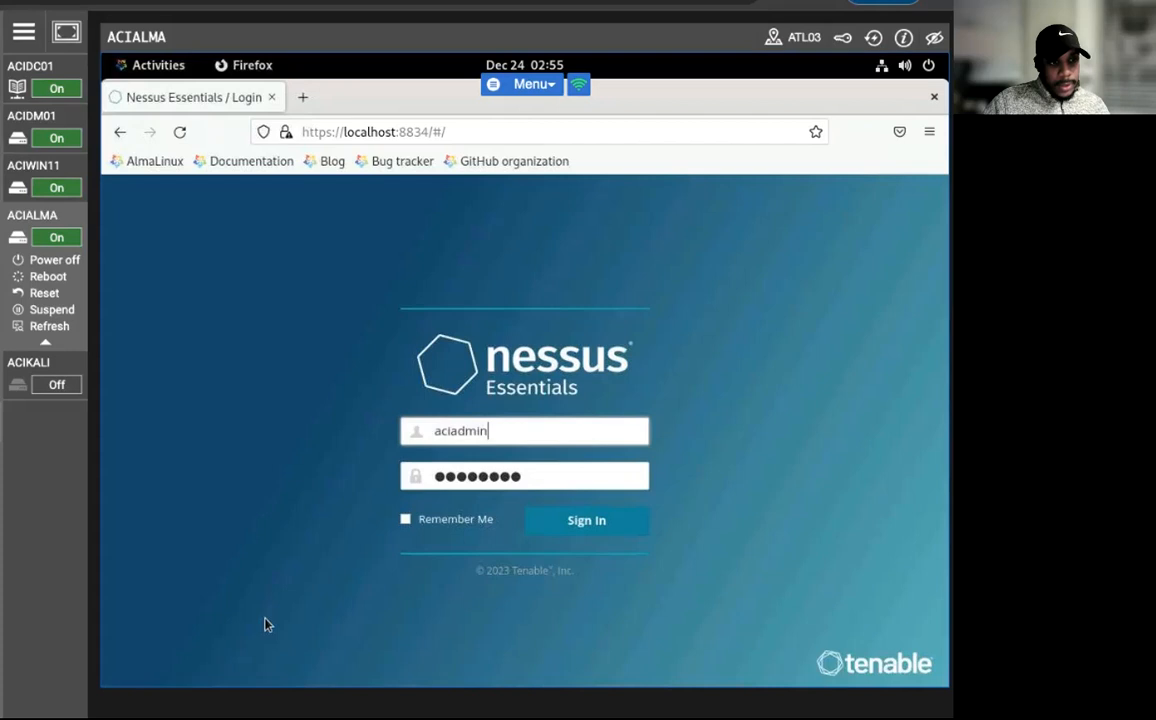
left_click(569, 524)
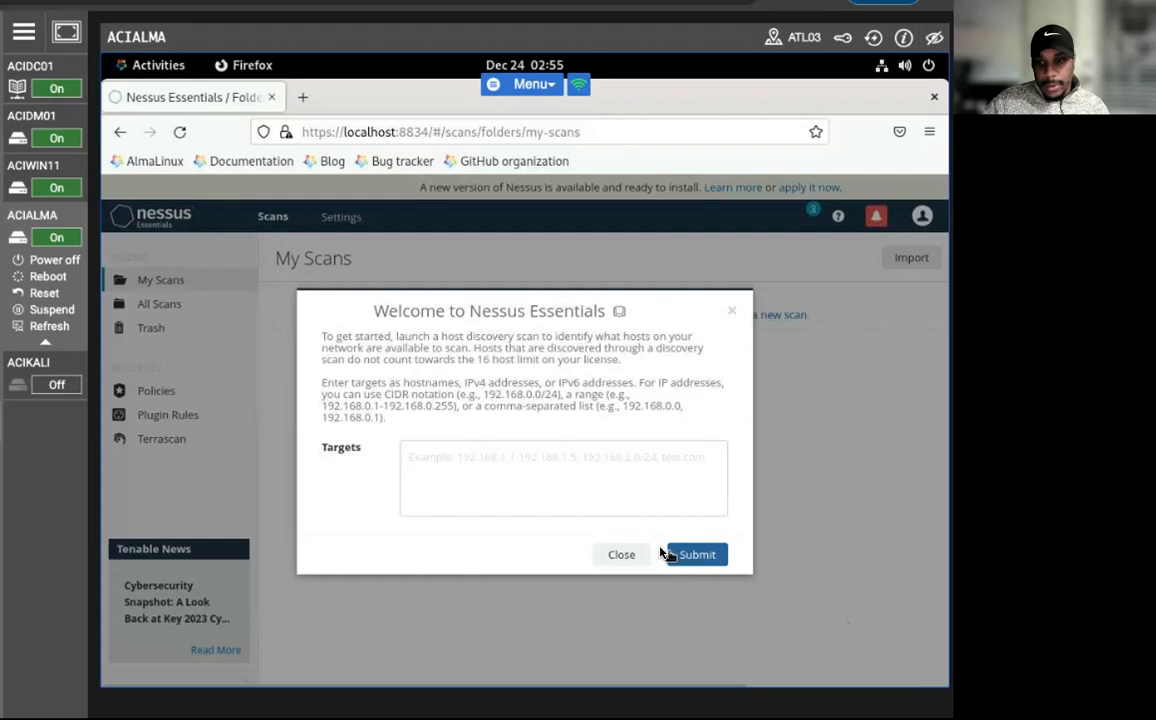
Dismiss the Nessus welcome dialog without targets and create a new scan from the Basic Network Scan template.
left_click(514, 465)
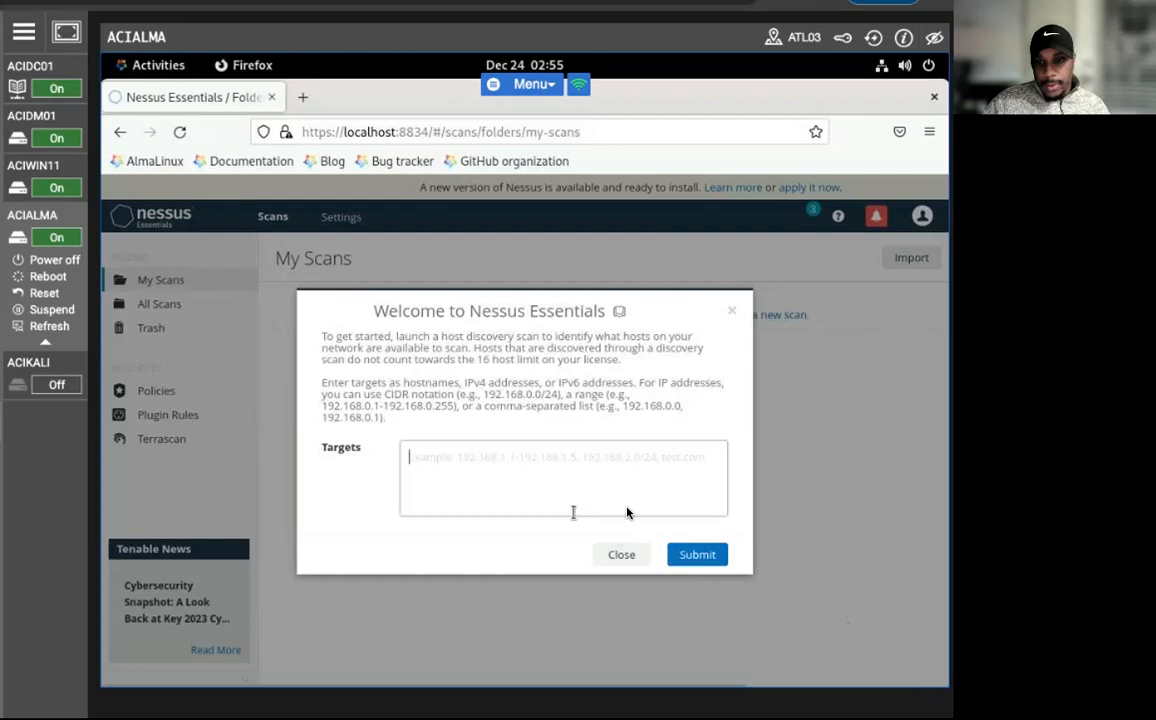
left_click(732, 311)
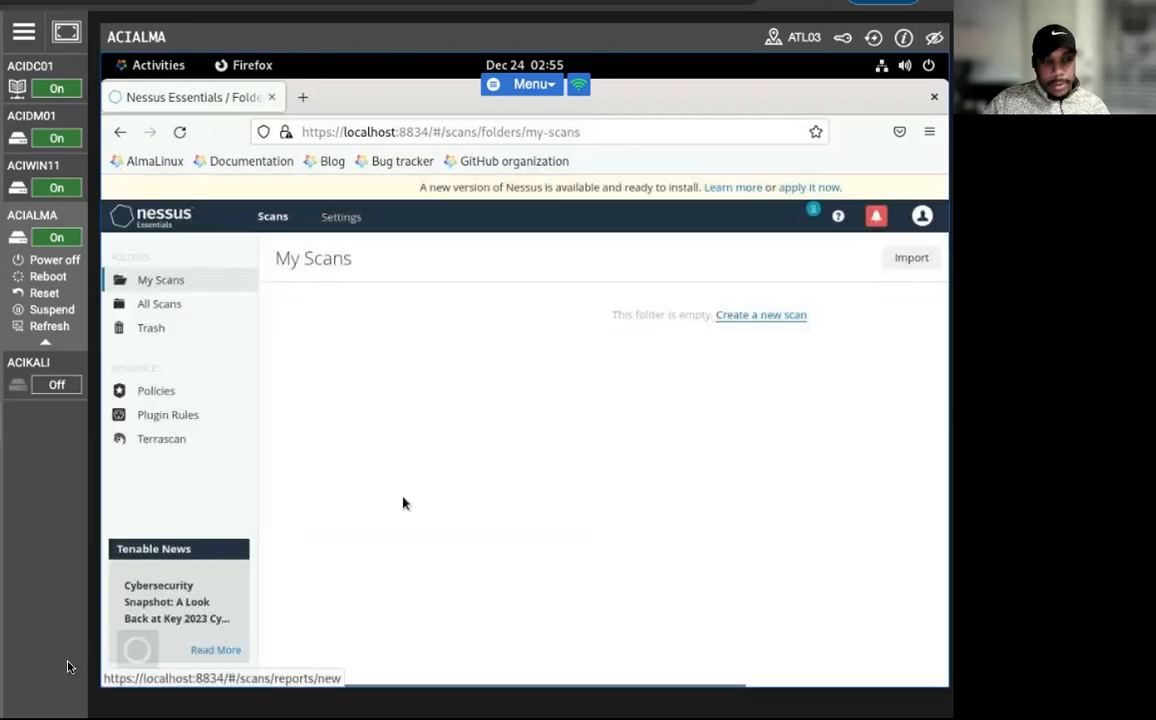
left_click(757, 316)
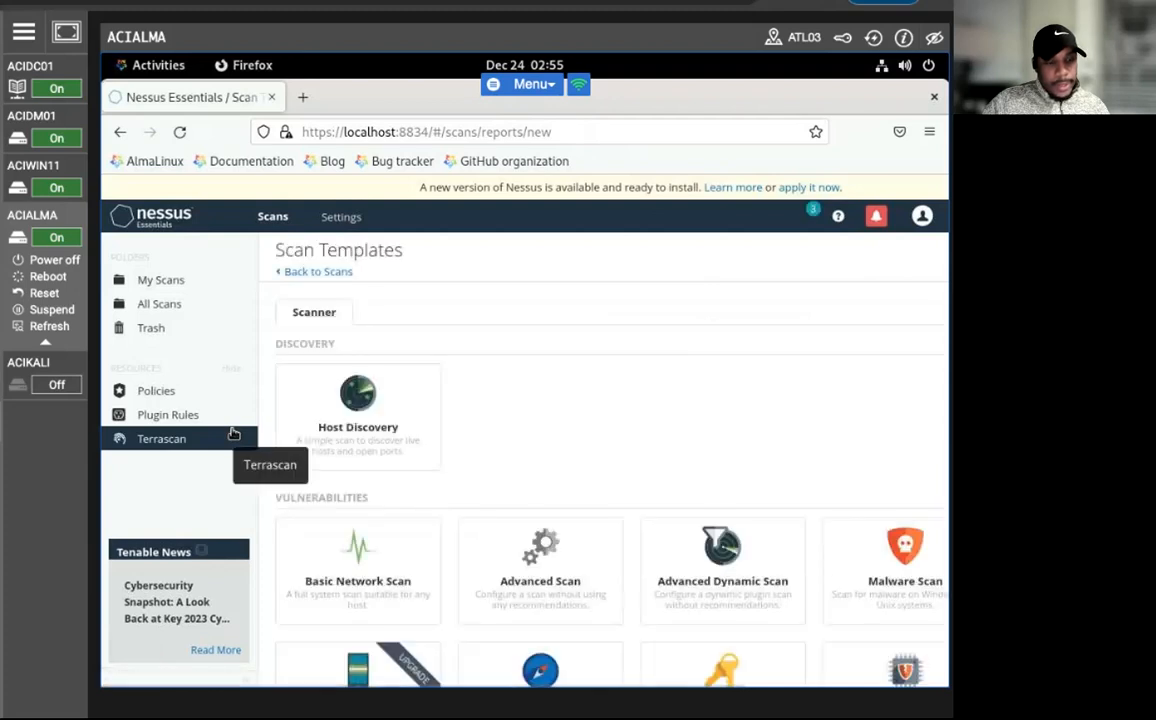
left_click(362, 565)
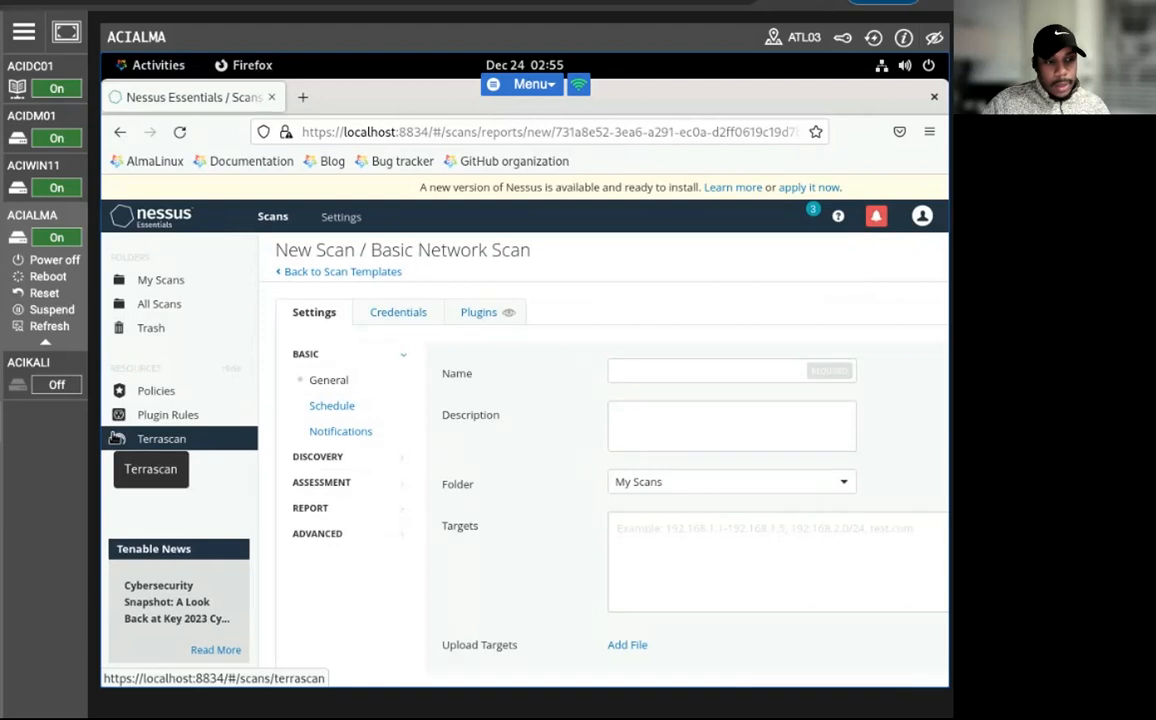
Name the new scan ACIPLAB and set its targets to 192.168.0.0/24.
left_click(660, 370)
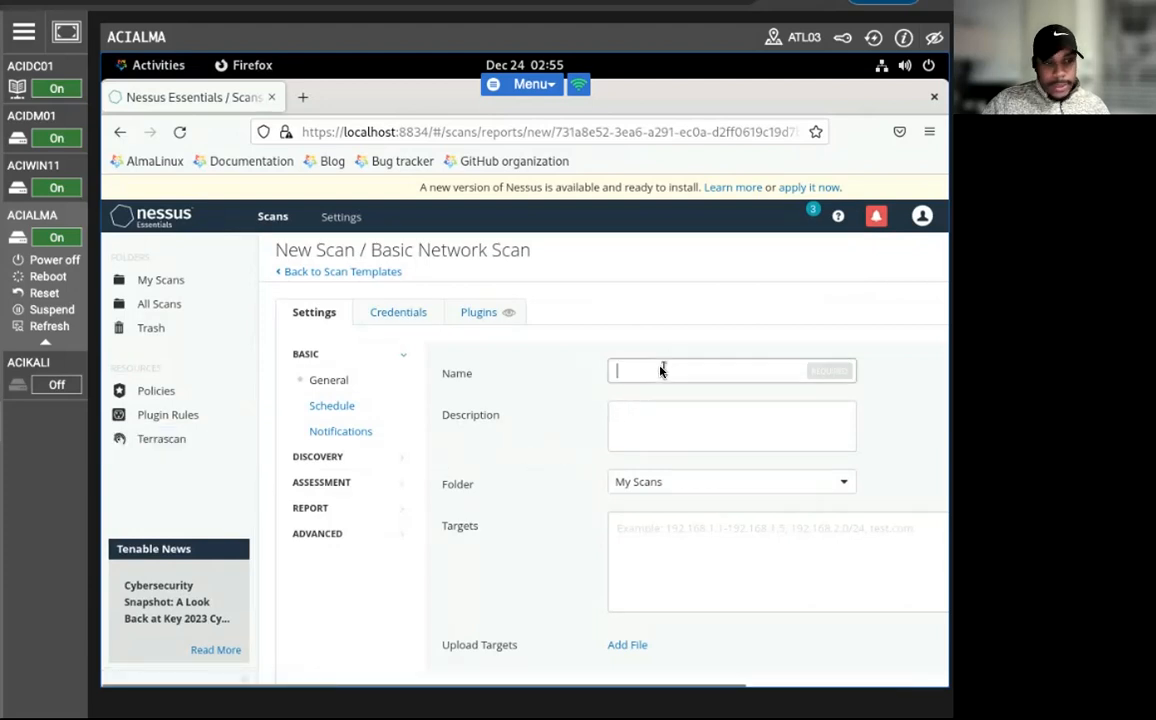
type("ACIP")
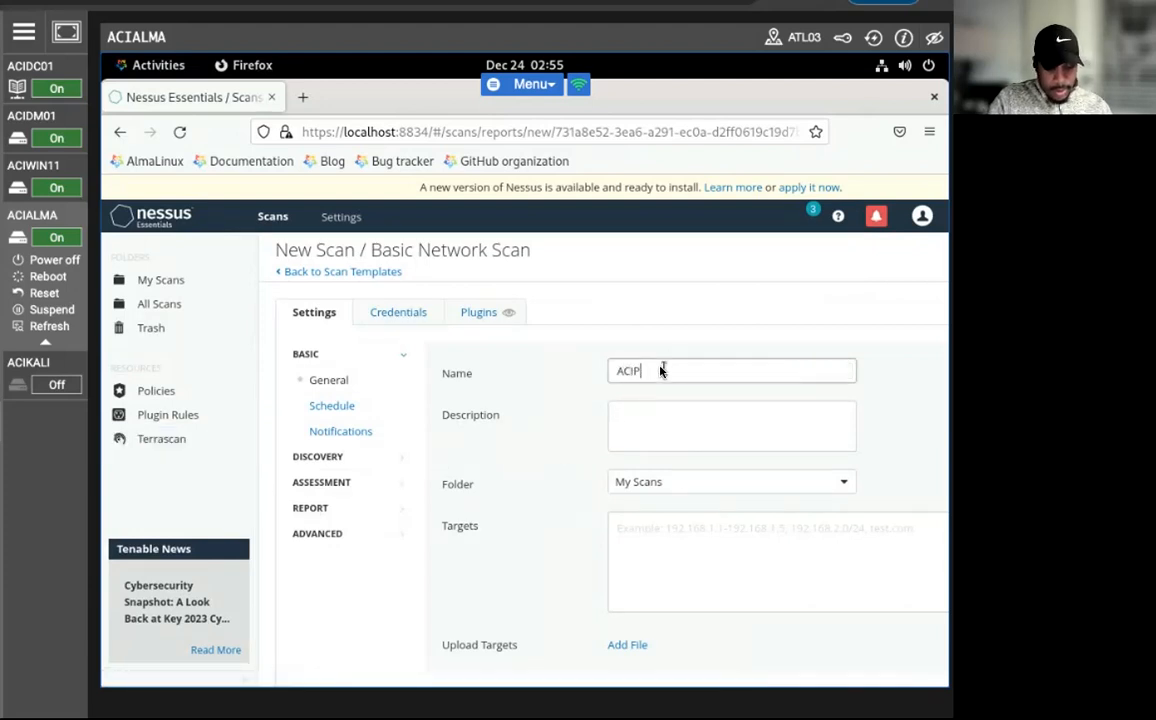
key("Tab")
key("Tab")
key("Tab")
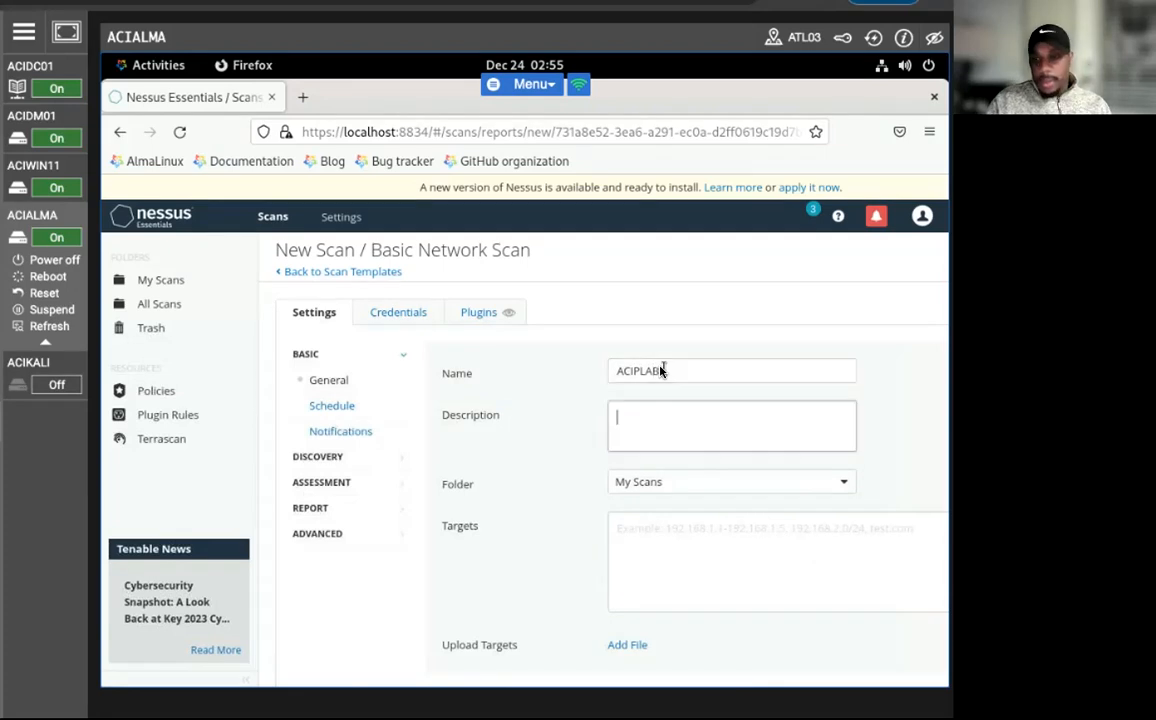
type("192.138.0.0/24")
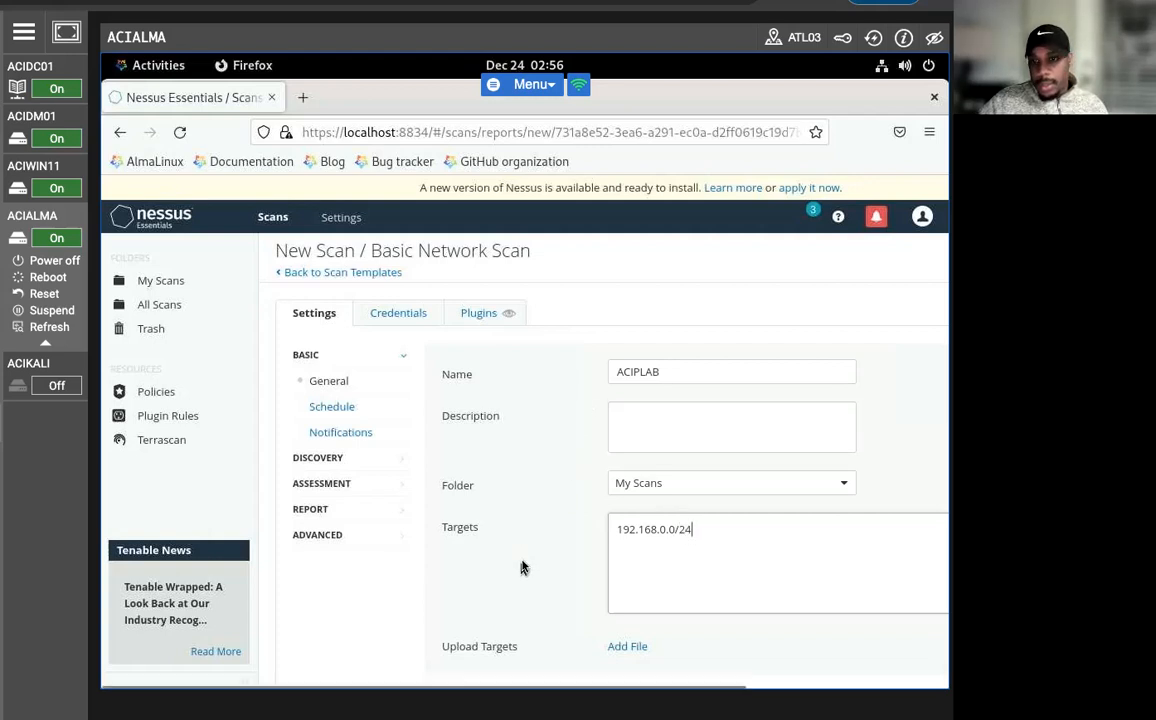
Add a Windows host credential to the scan with Password as the authentication method.
left_click(408, 317)
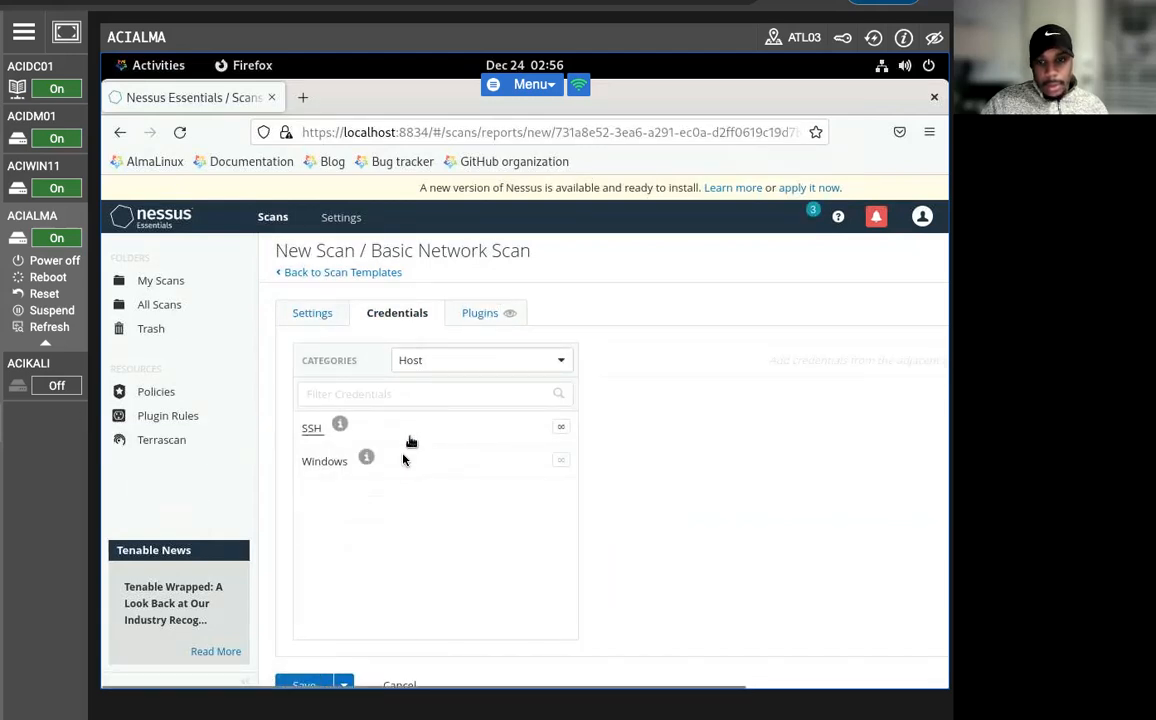
left_click(365, 461)
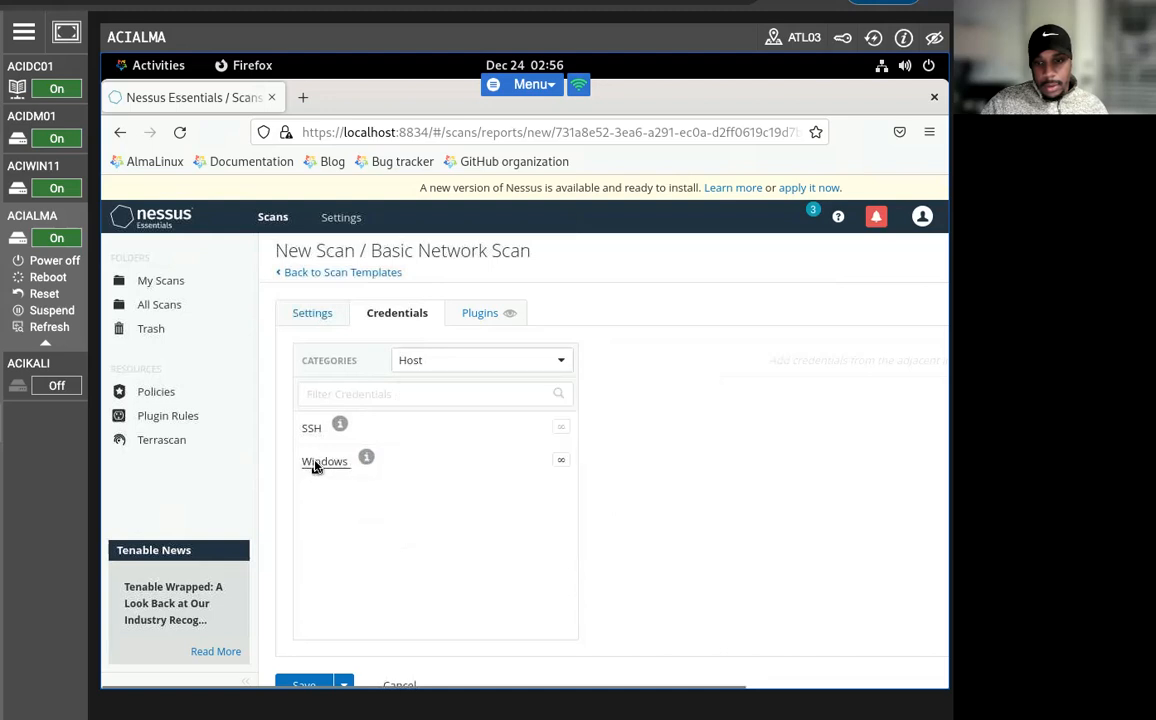
left_click(322, 462)
scroll(334, 512, "down", 1)
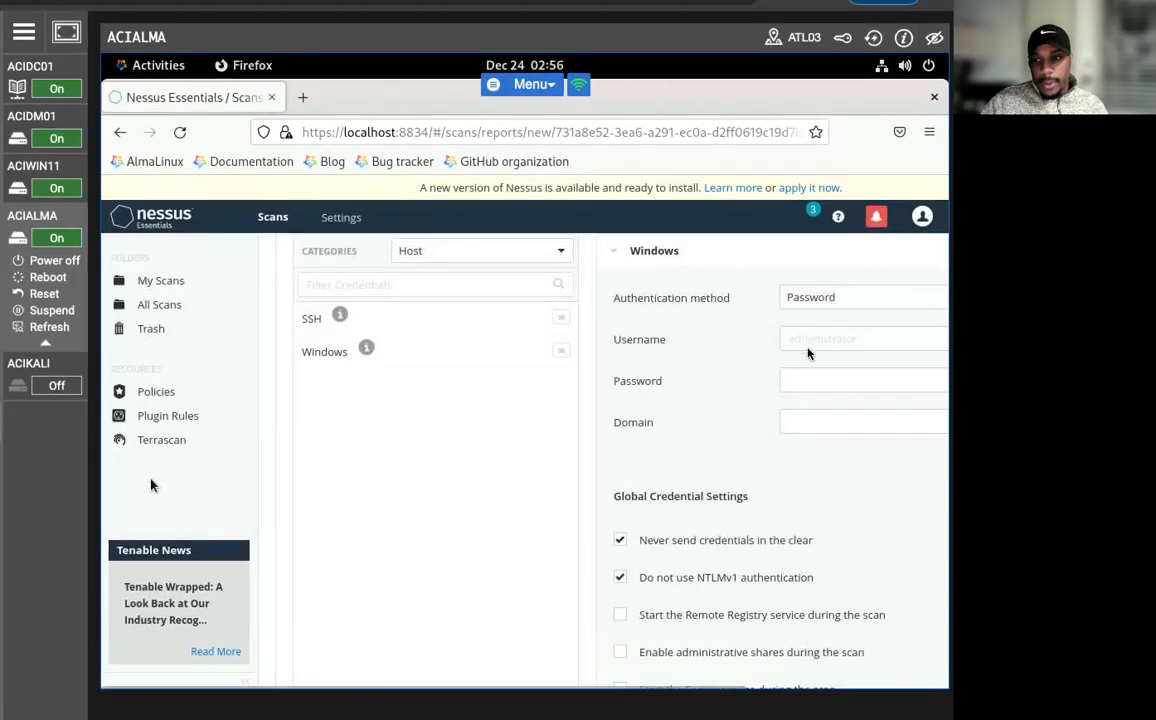
left_click(802, 381)
left_click(829, 300)
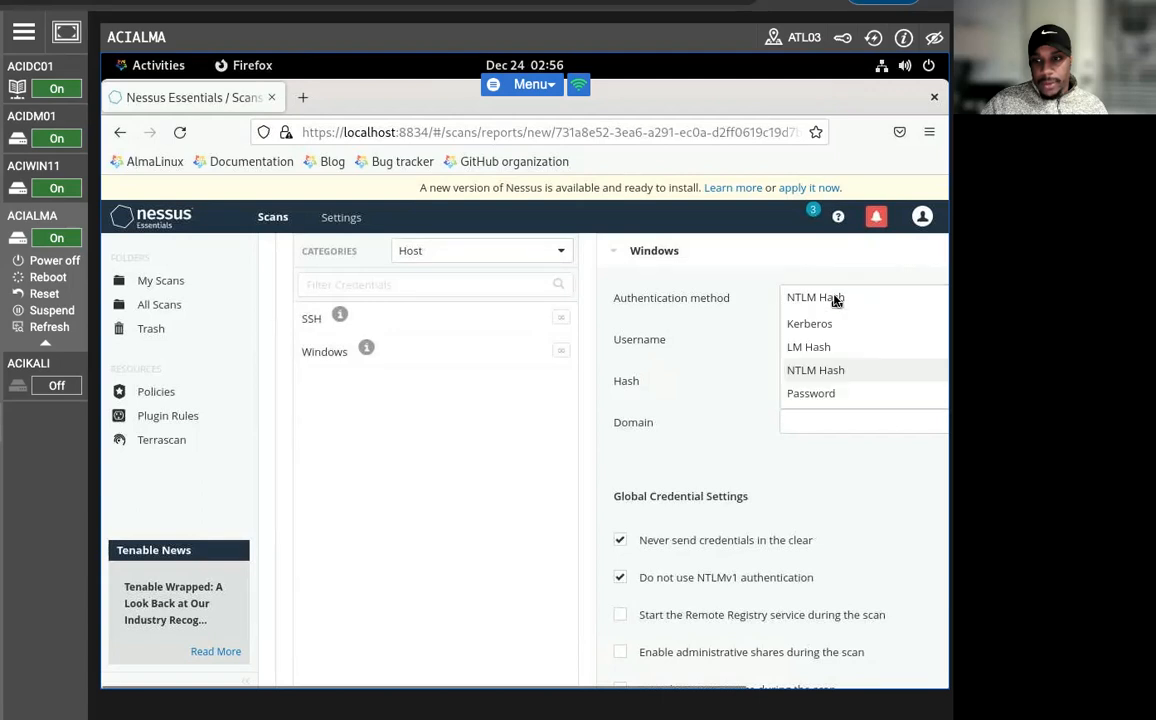
left_click(812, 393)
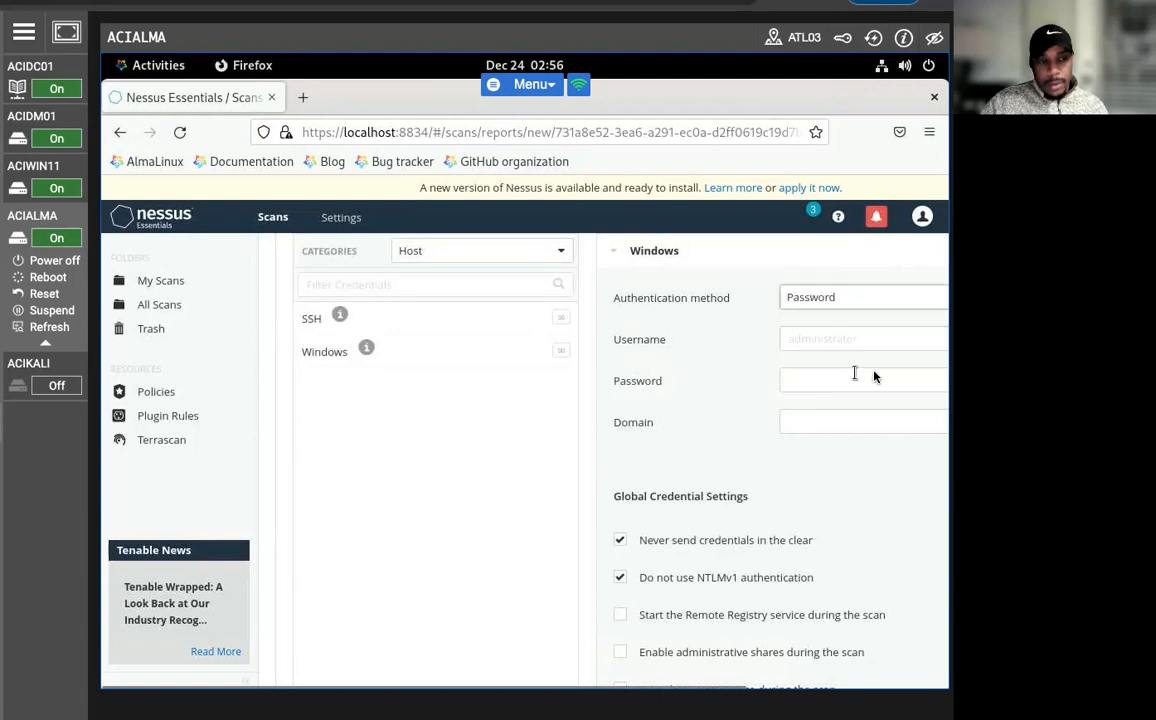
Set the Windows credential's username to Administrator.
left_click(838, 383)
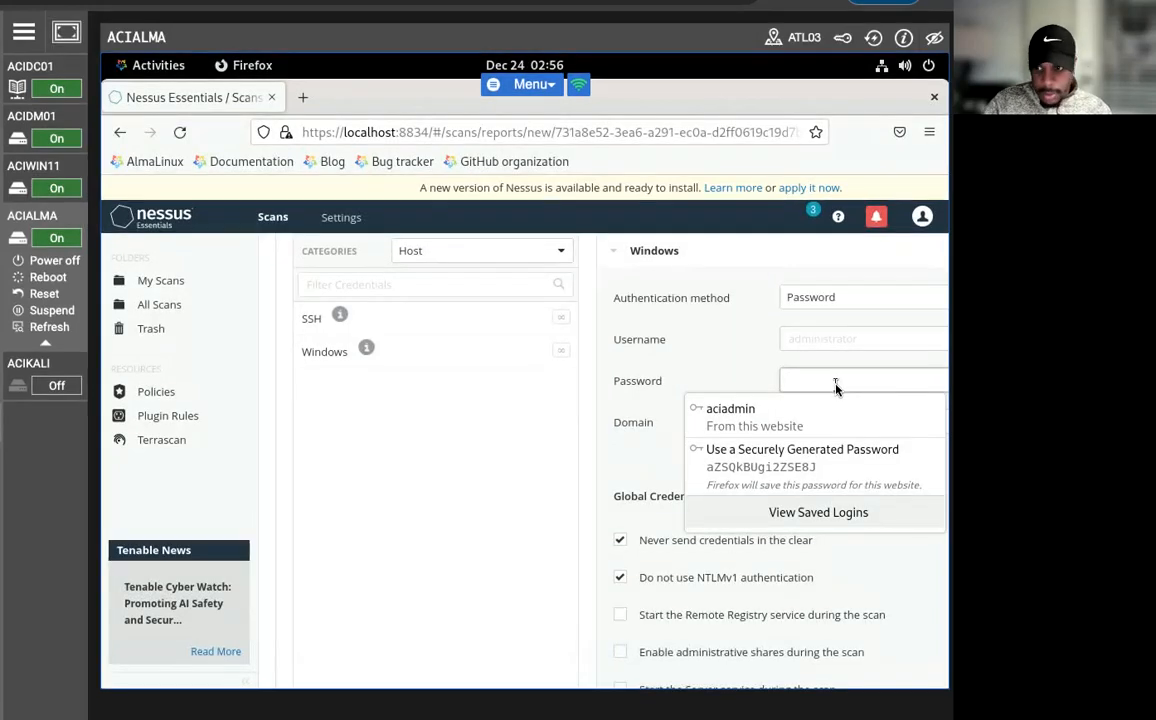
left_click(206, 369)
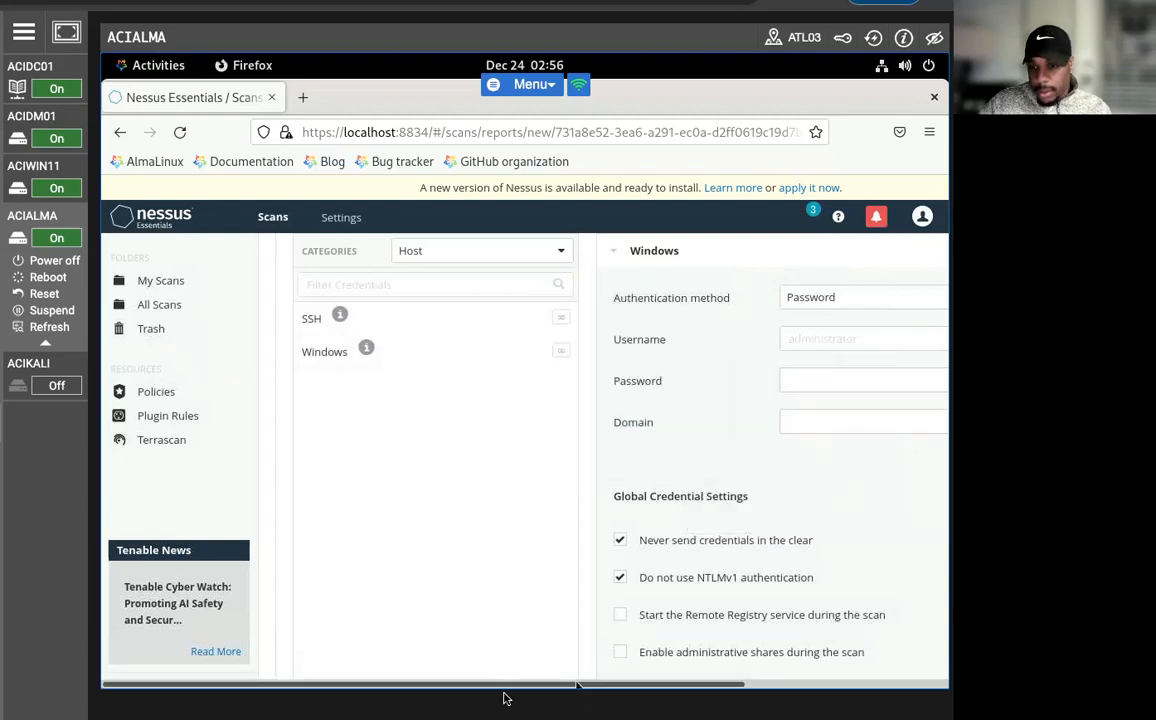
left_click_drag(506, 689, 756, 689)
left_click(646, 340)
left_click(632, 379)
left_click(625, 344)
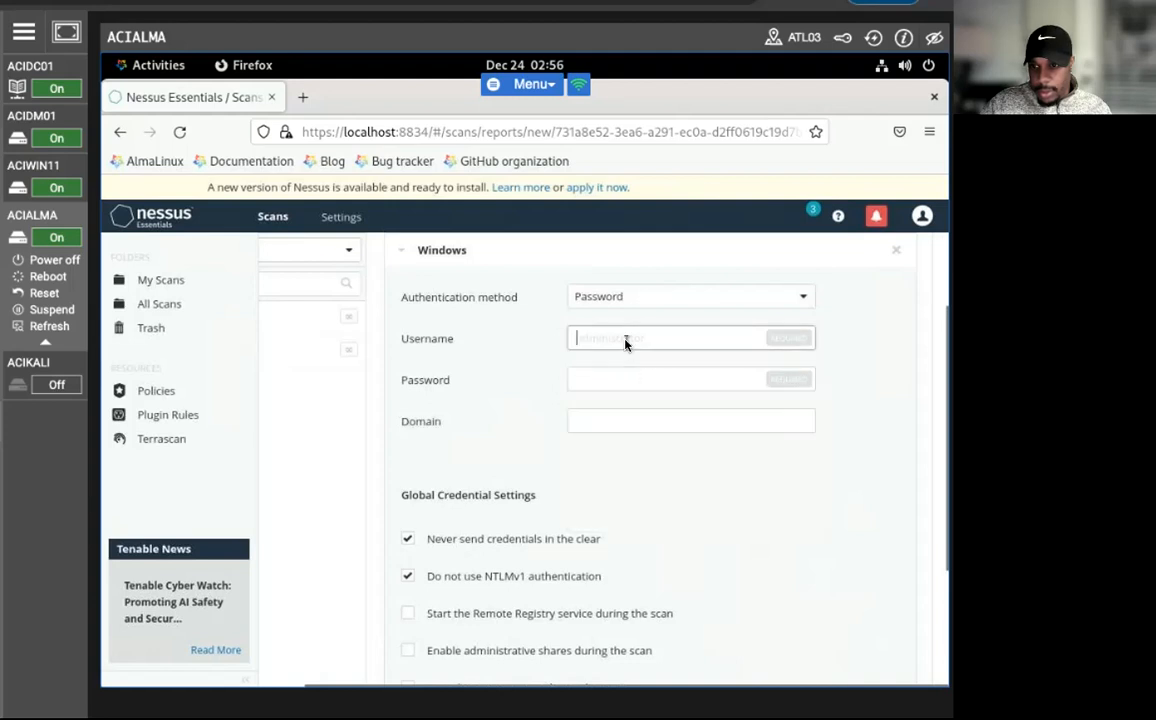
type("admin")
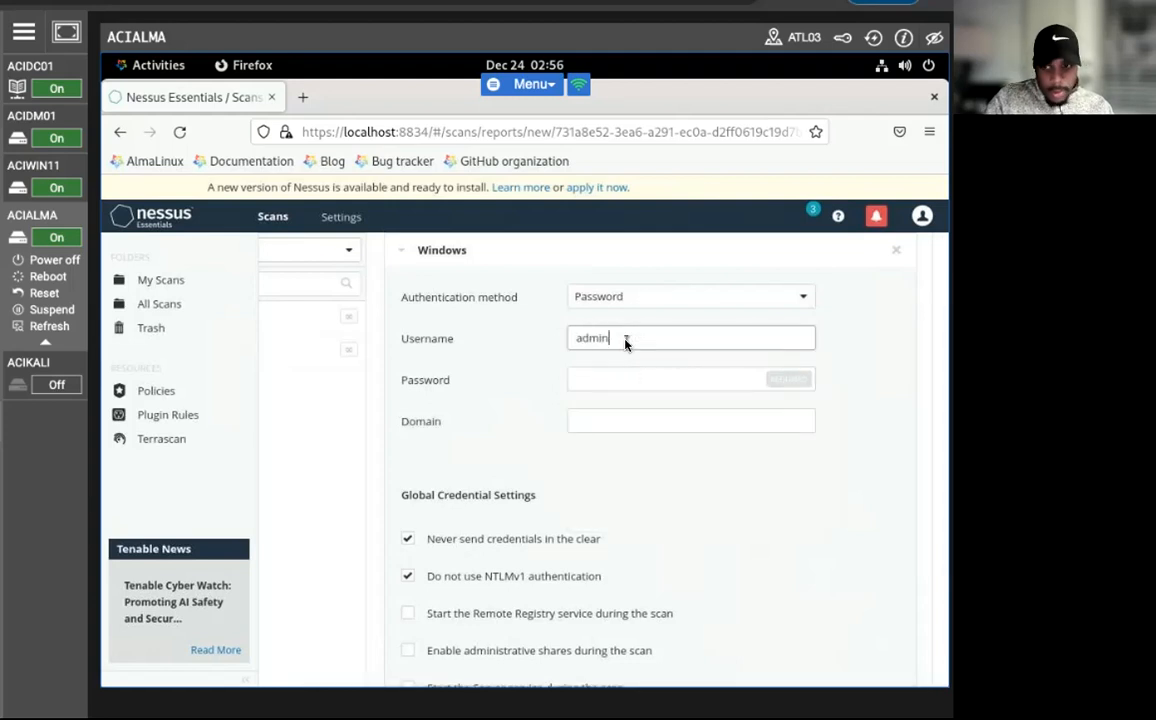
key("BackSpace")
key("BackSpace")
key("BackSpace")
key("BackSpace")
key("BackSpace")
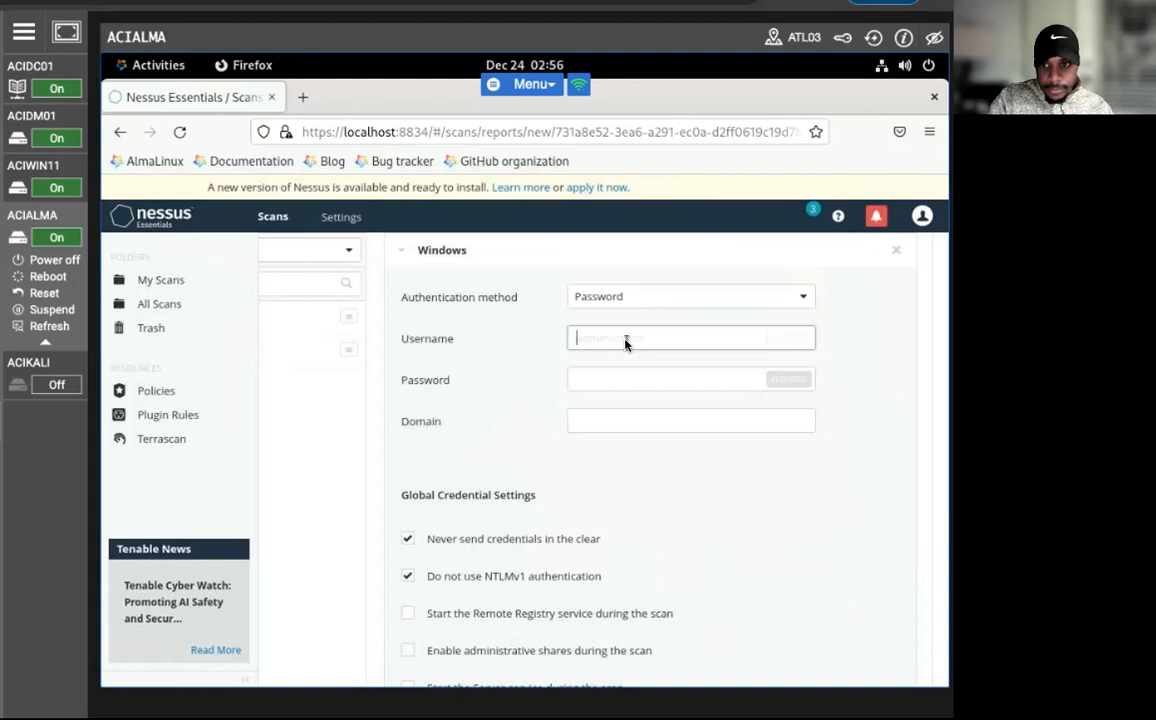
type("Ad")
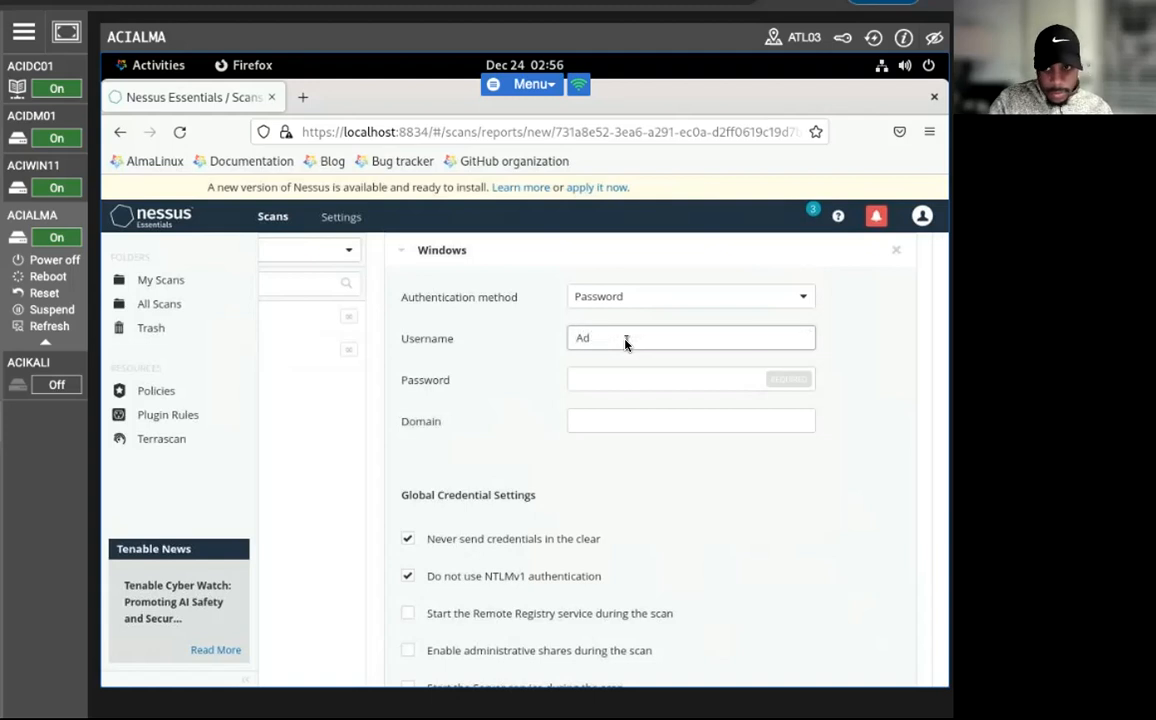
type("ministrator")
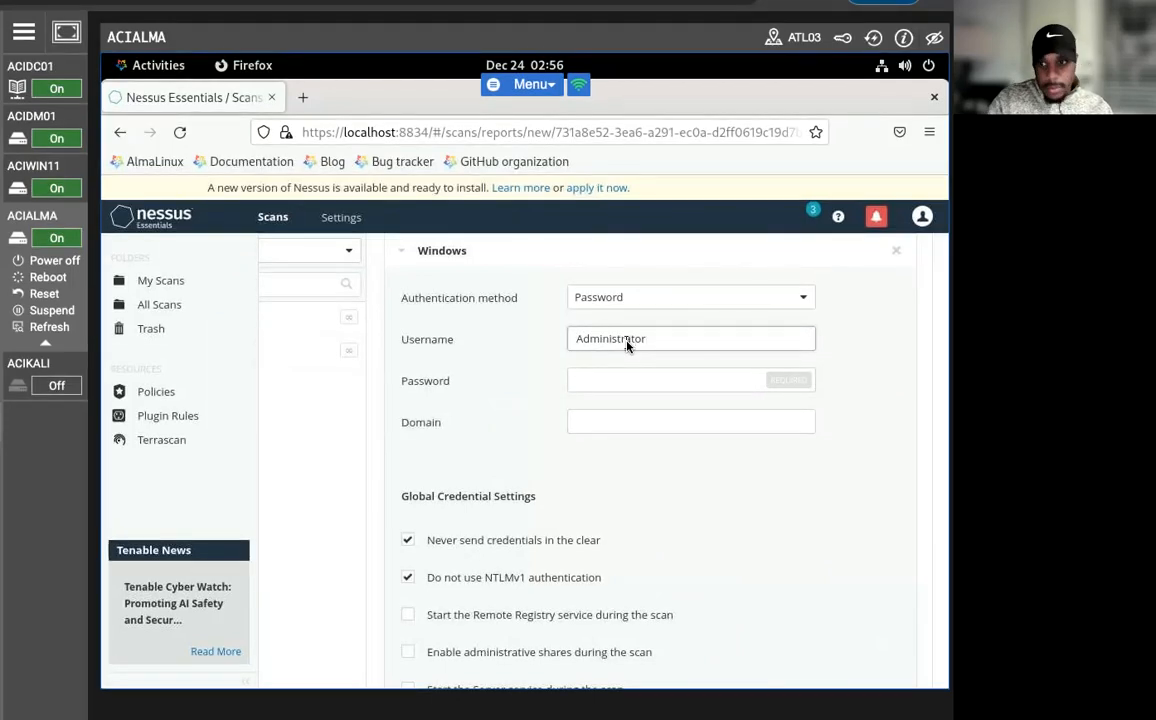
Enter the Windows credential's password and set its domain to aciplab.com.
key("Tab")
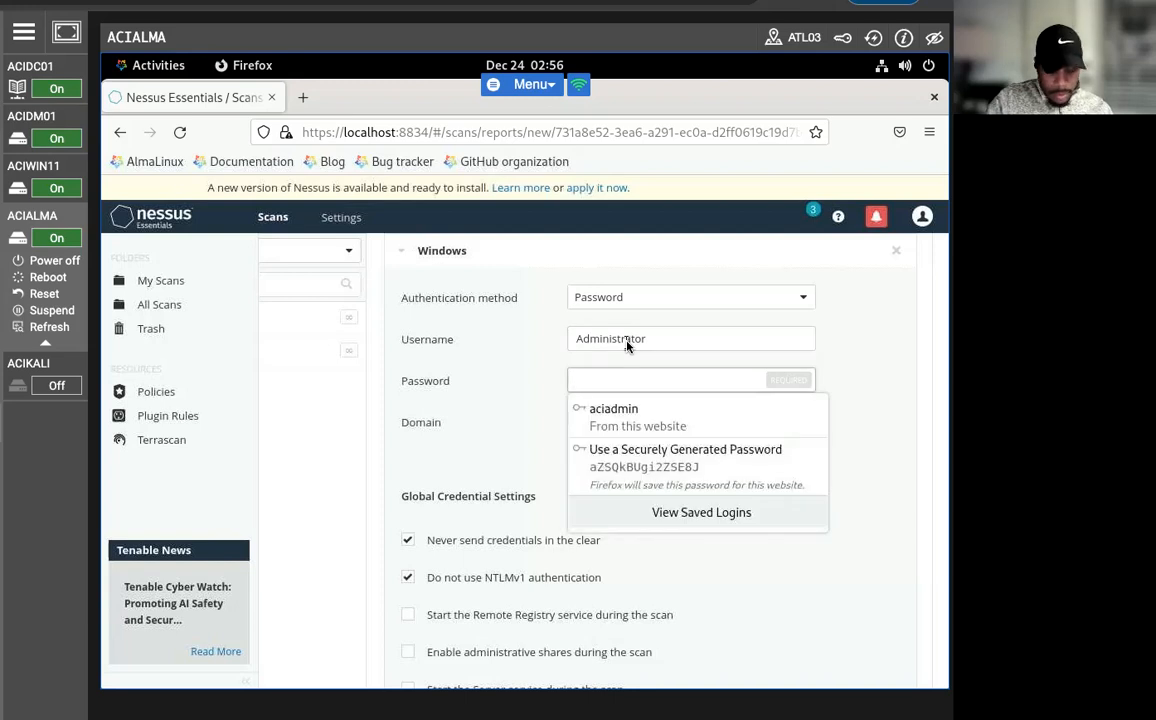
type("a*******")
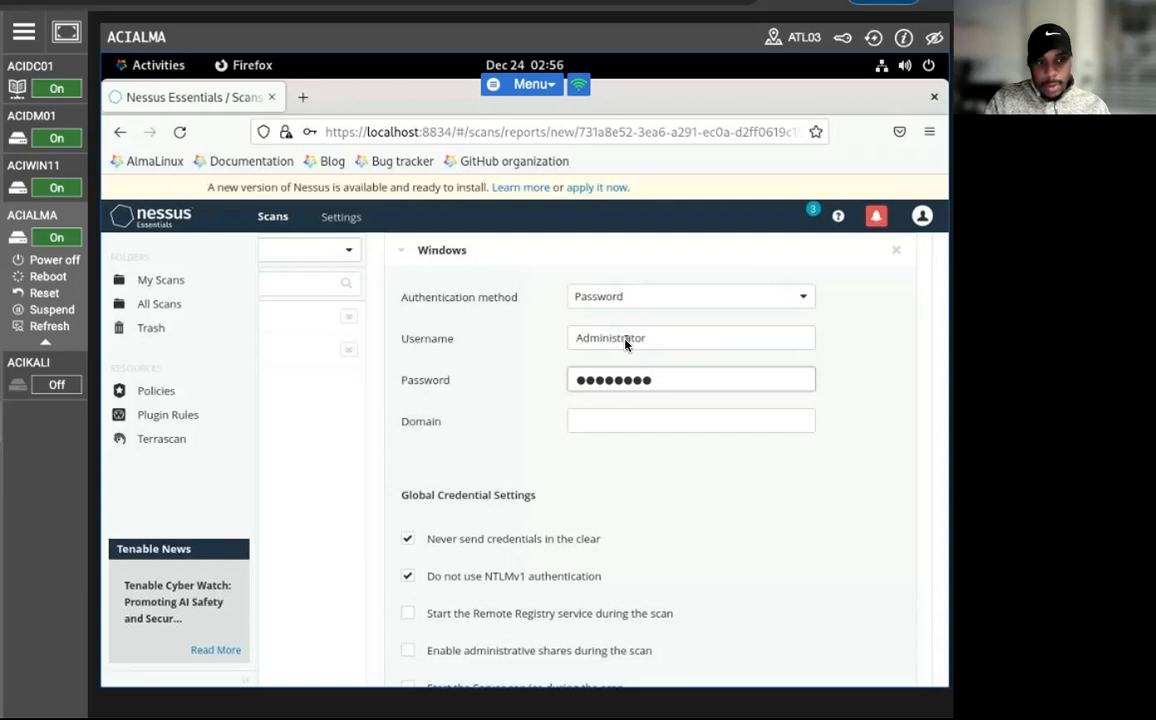
key("Tab")
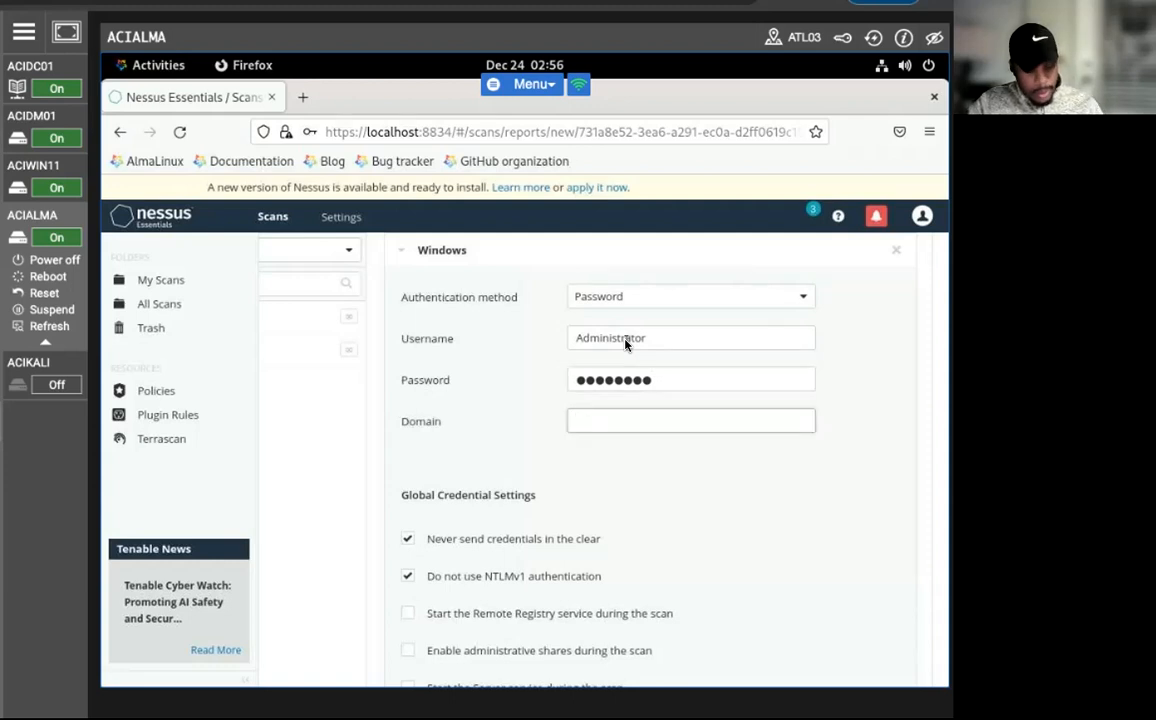
type("acipla")
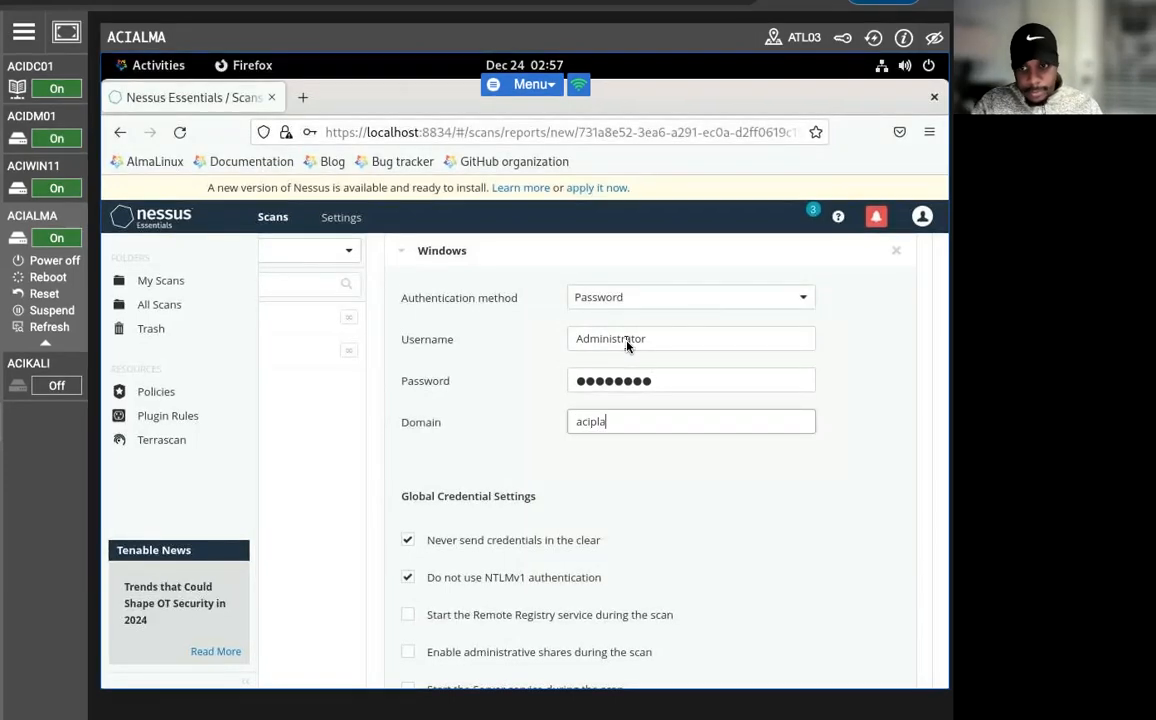
type("b.com")
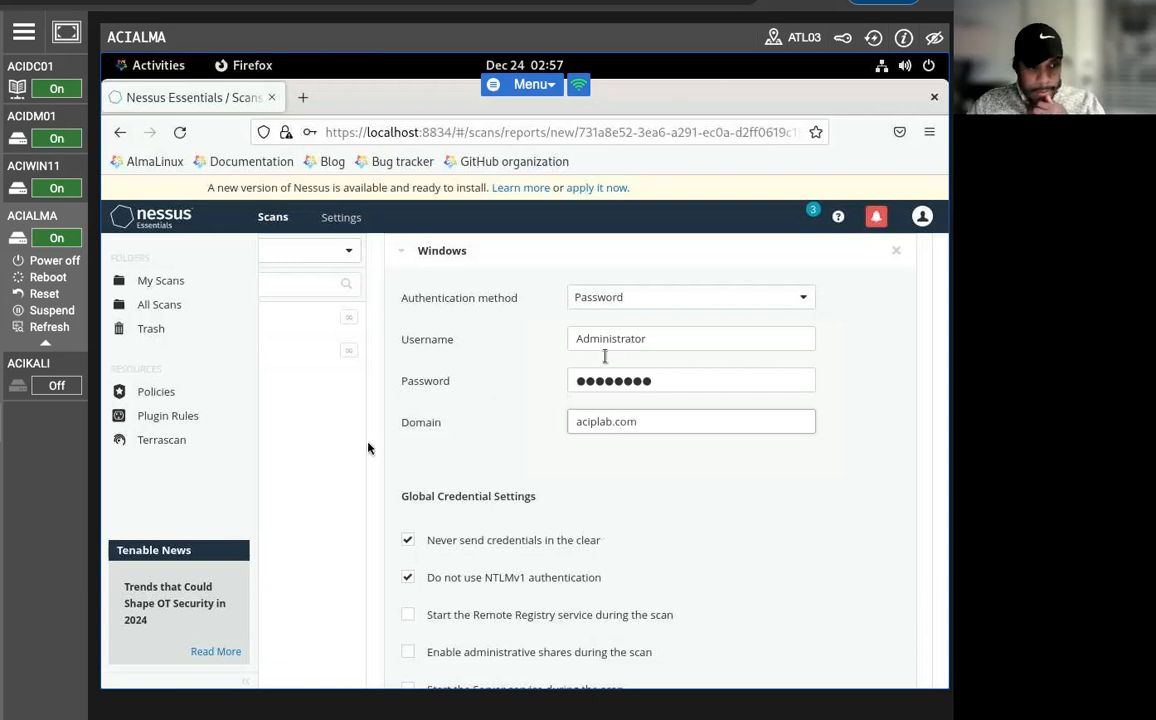
Reduce the browser page zoom to 67% for the scan configuration form.
scroll(585, 402, "down", 2)
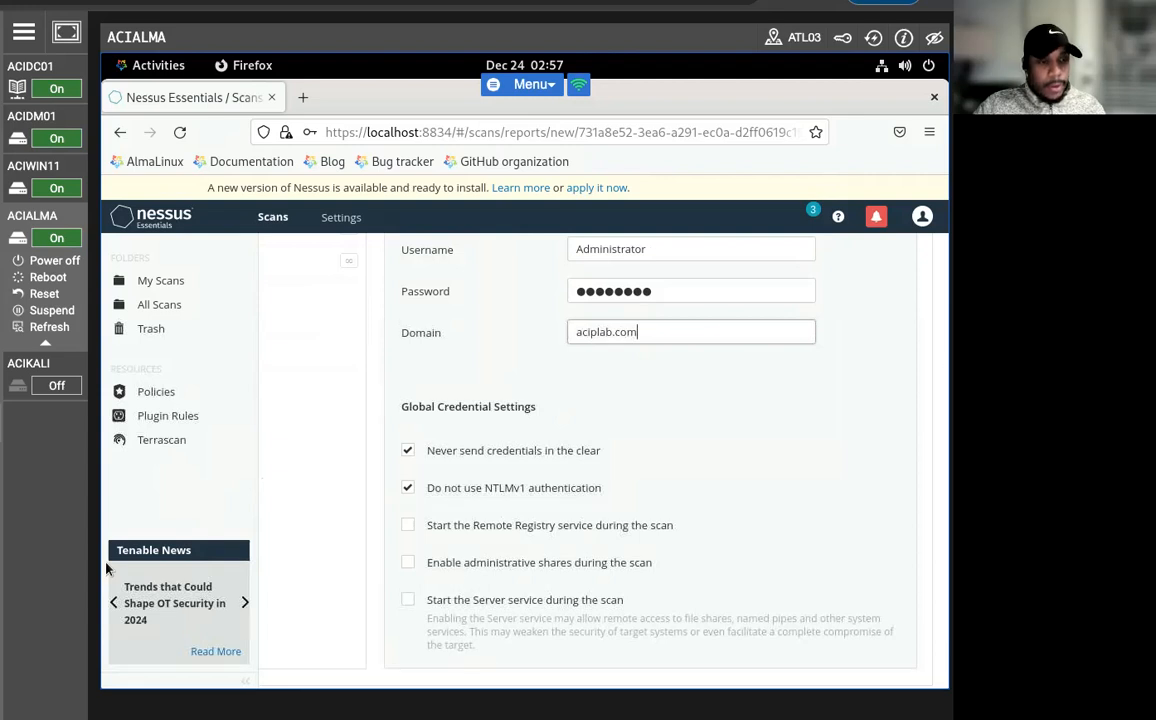
scroll(597, 481, "down", 2)
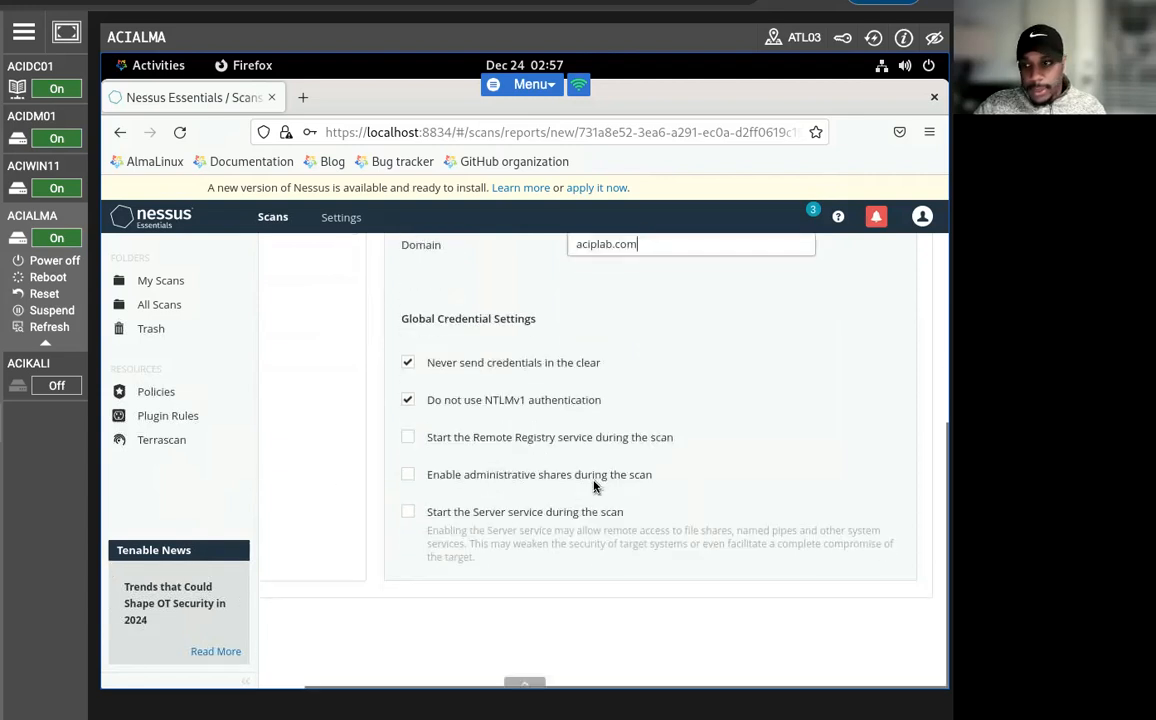
scroll(583, 600, "up", 2)
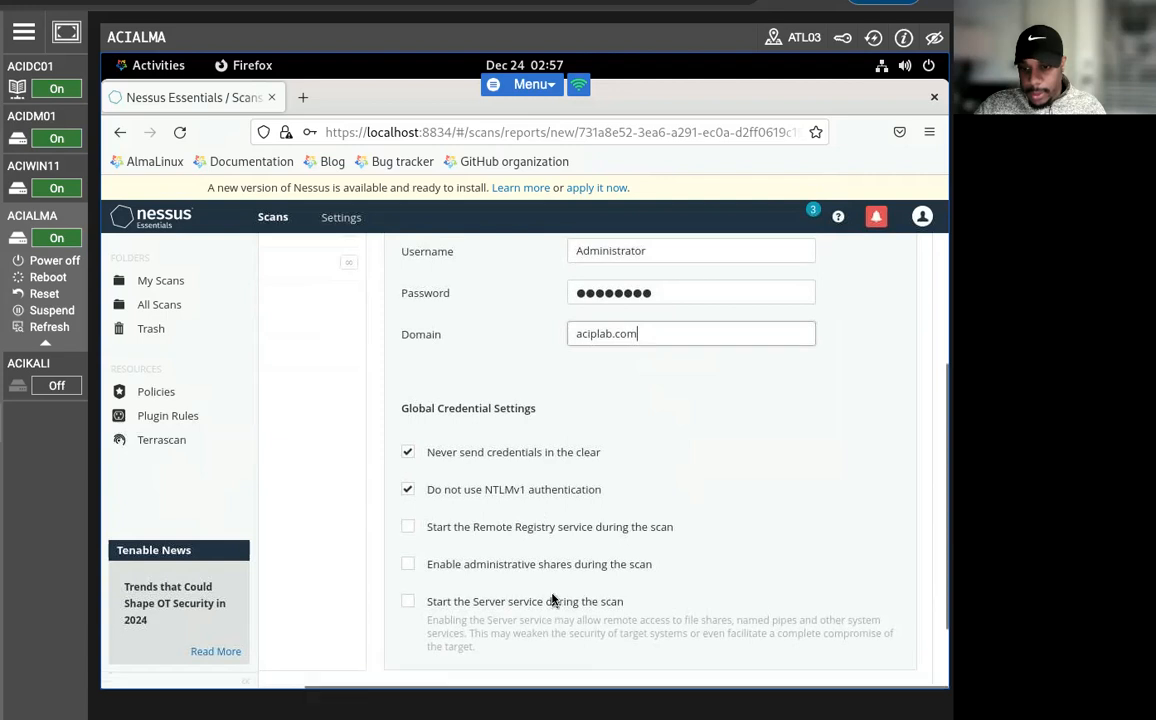
scroll(550, 596, "down", 2)
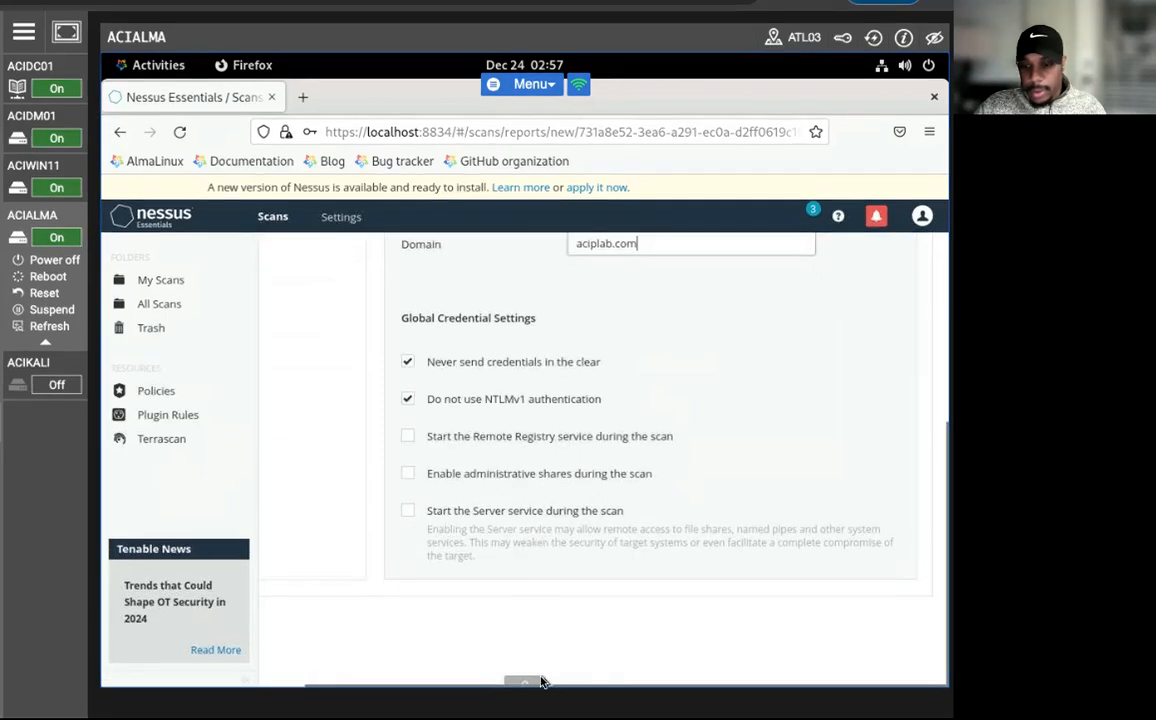
scroll(577, 525, "up", 6)
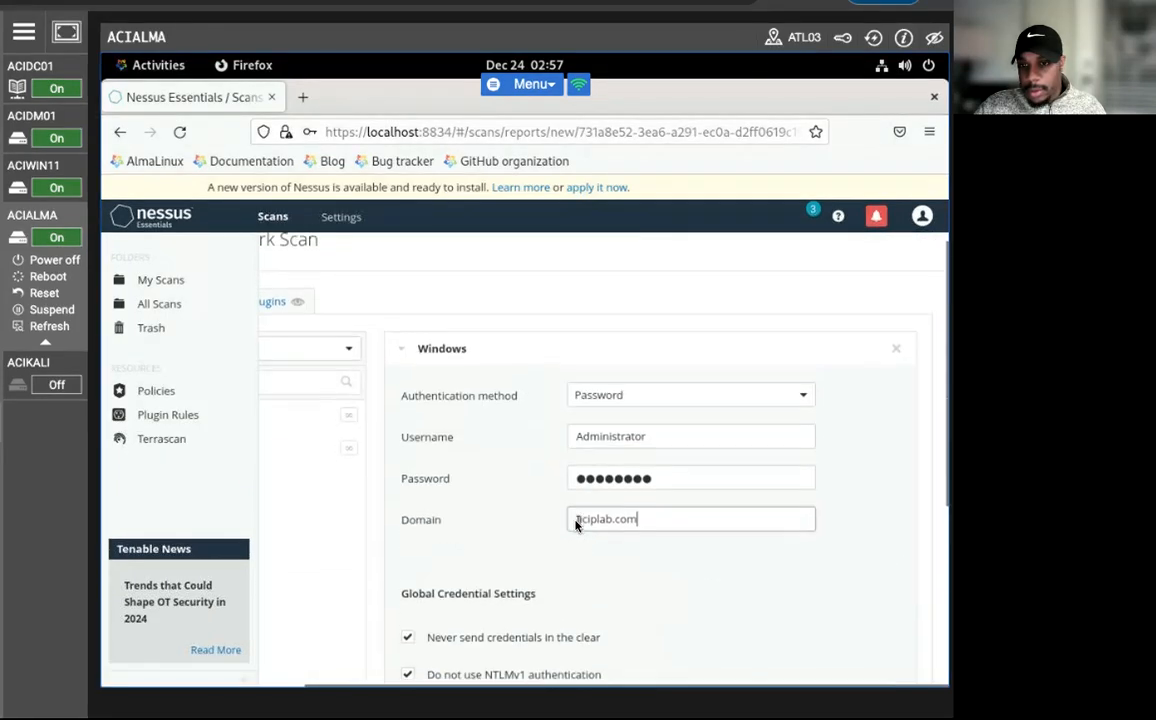
left_click_drag(490, 683, 268, 678)
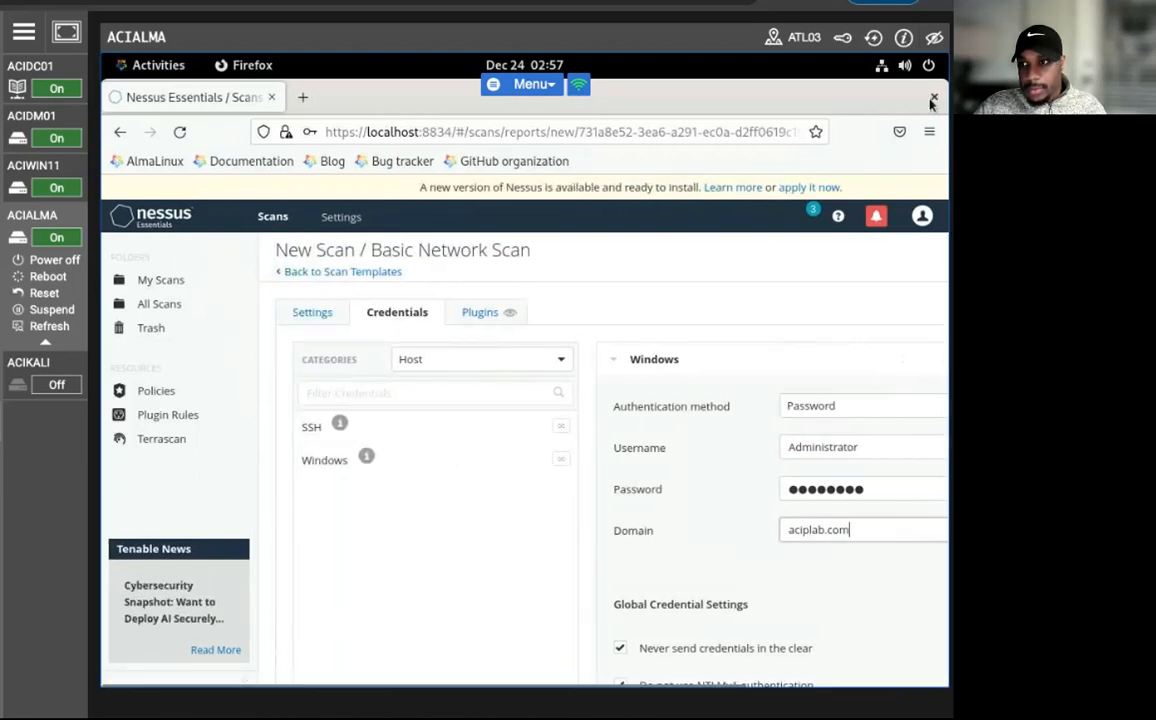
left_click(929, 131)
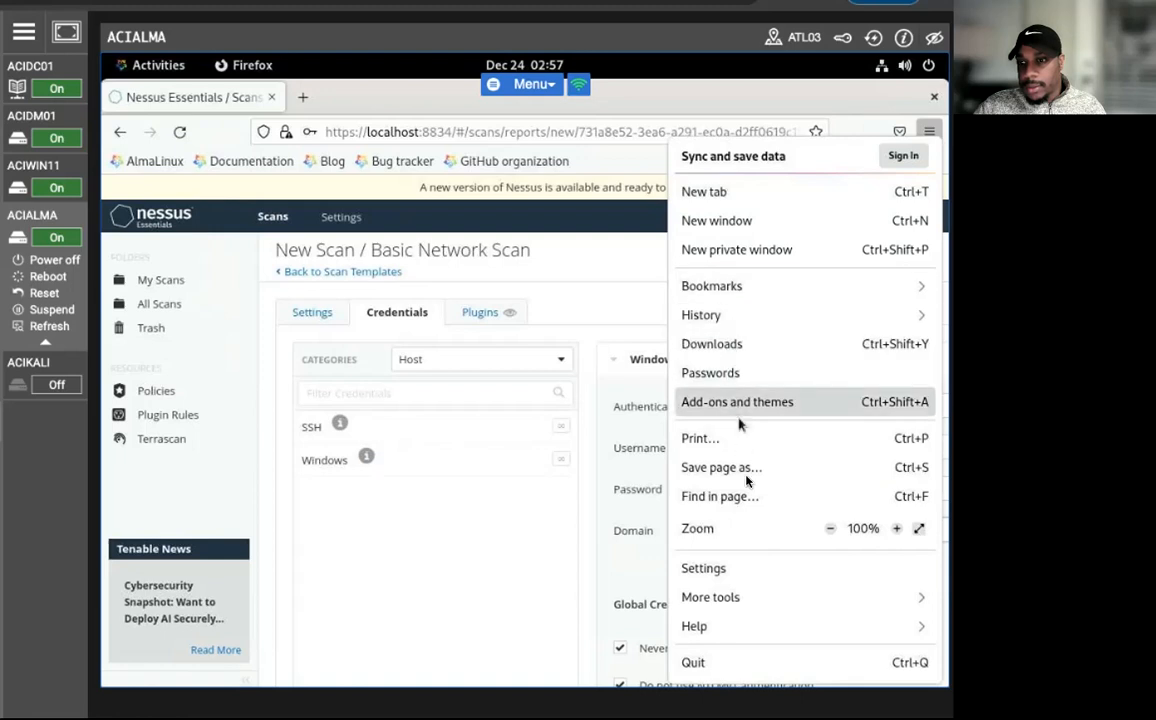
left_click(829, 529)
left_click(829, 529)
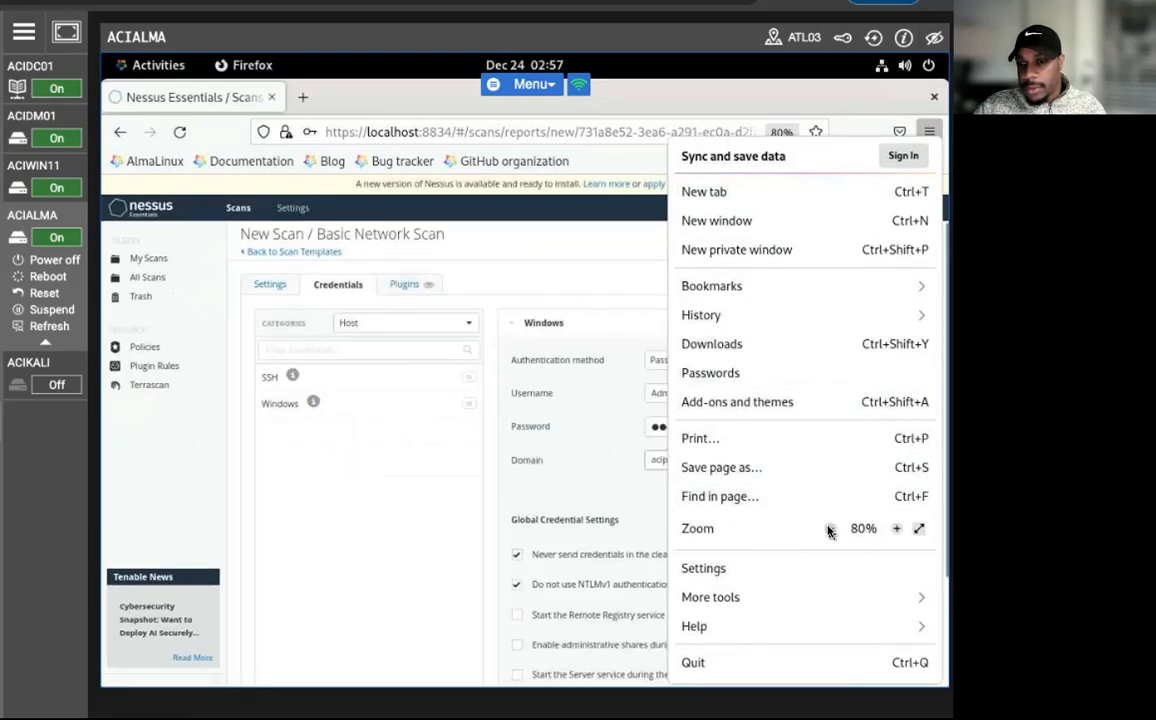
left_click(829, 529)
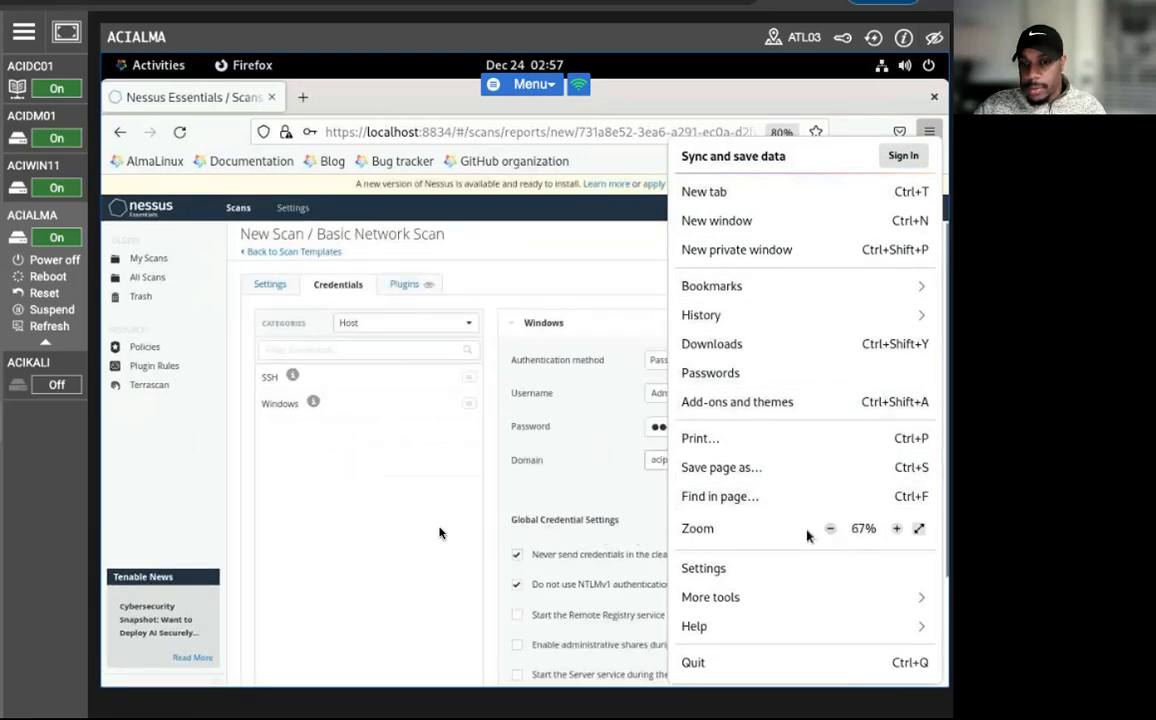
left_click(392, 516)
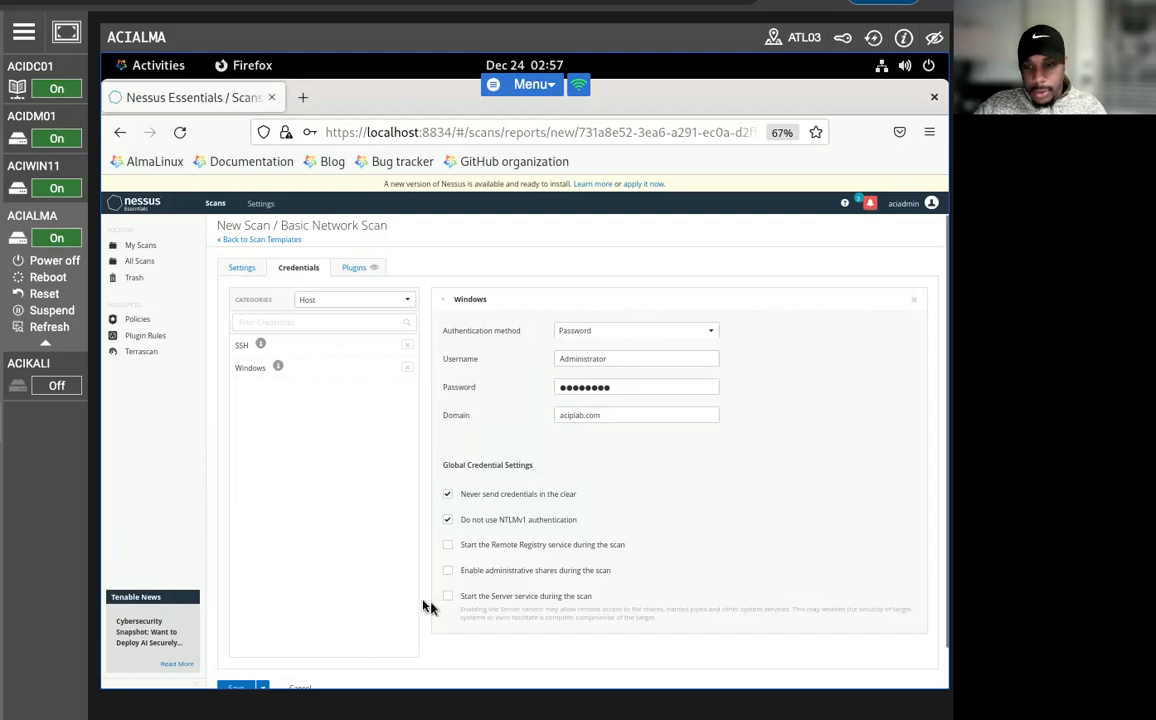
Return to the general settings of the ACIPLAB scan, then save and launch it.
left_click(243, 268)
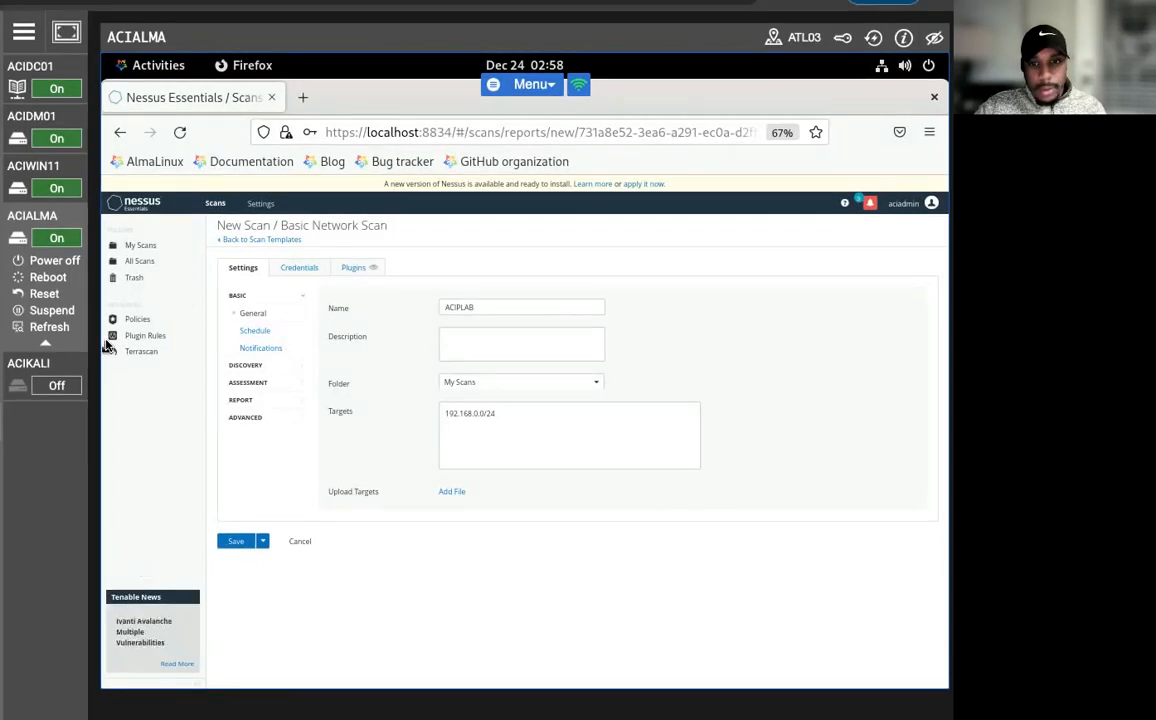
left_click(230, 542)
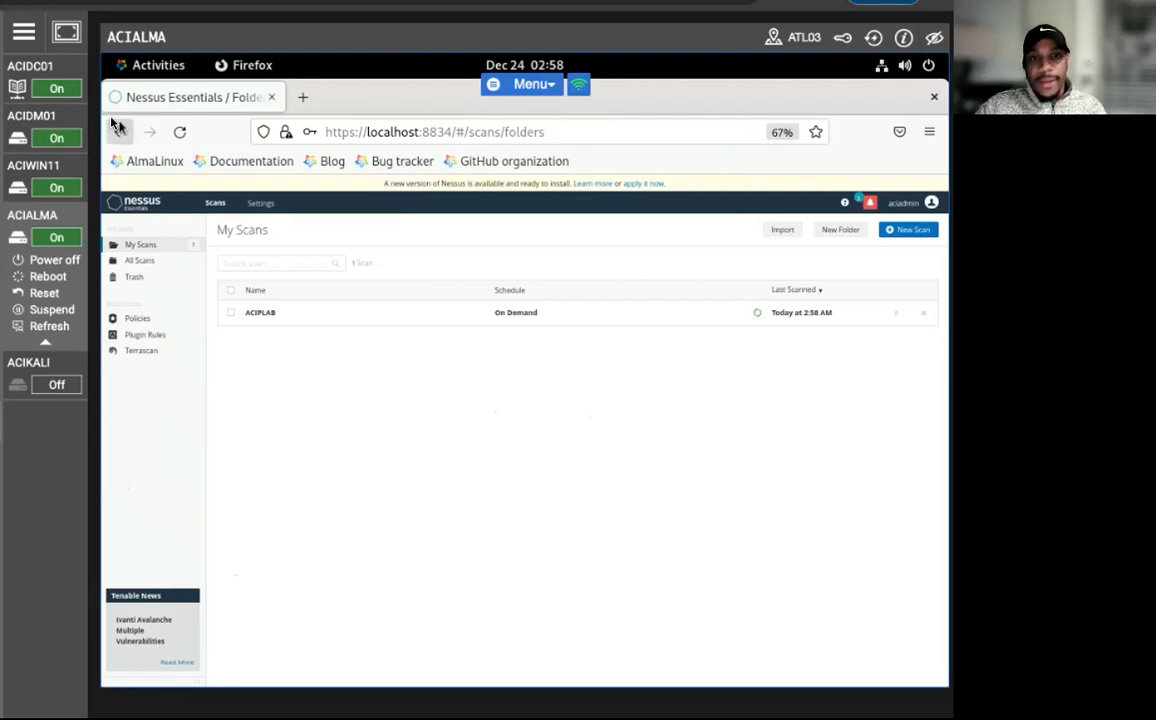
left_click(44, 3)
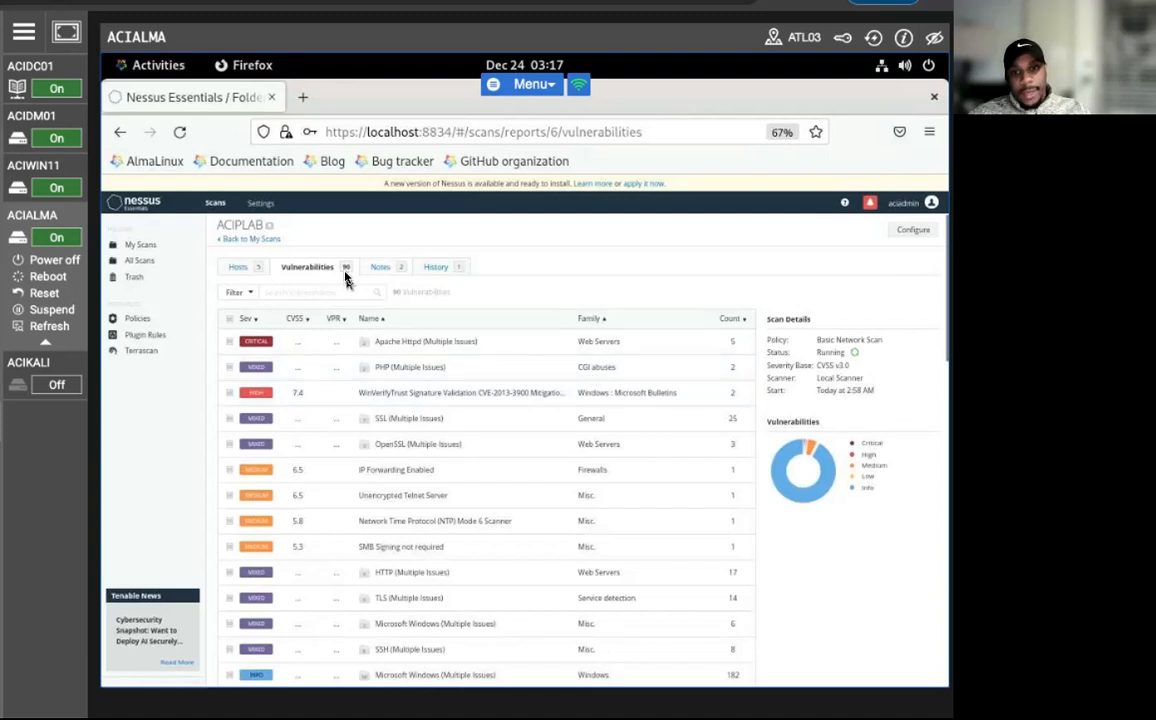
Examine the Apache Httpd (Multiple Issues) group in the ACIPLAB results, then show the scanned hosts.
left_click(258, 343)
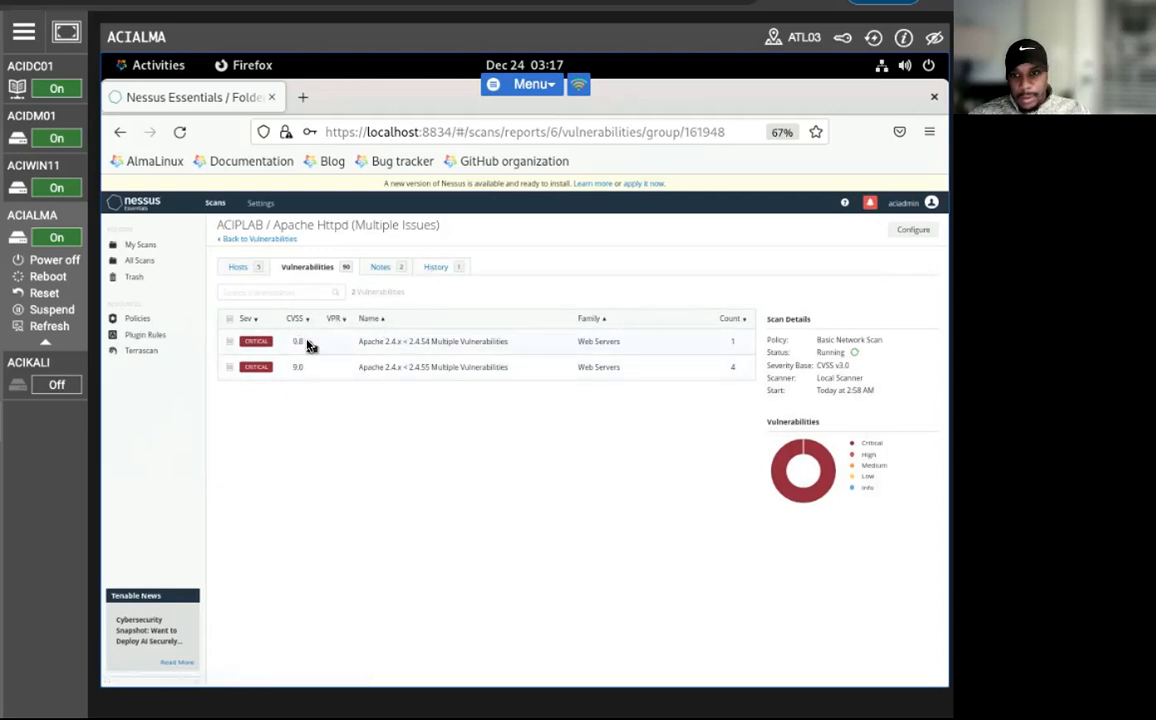
left_click(238, 266)
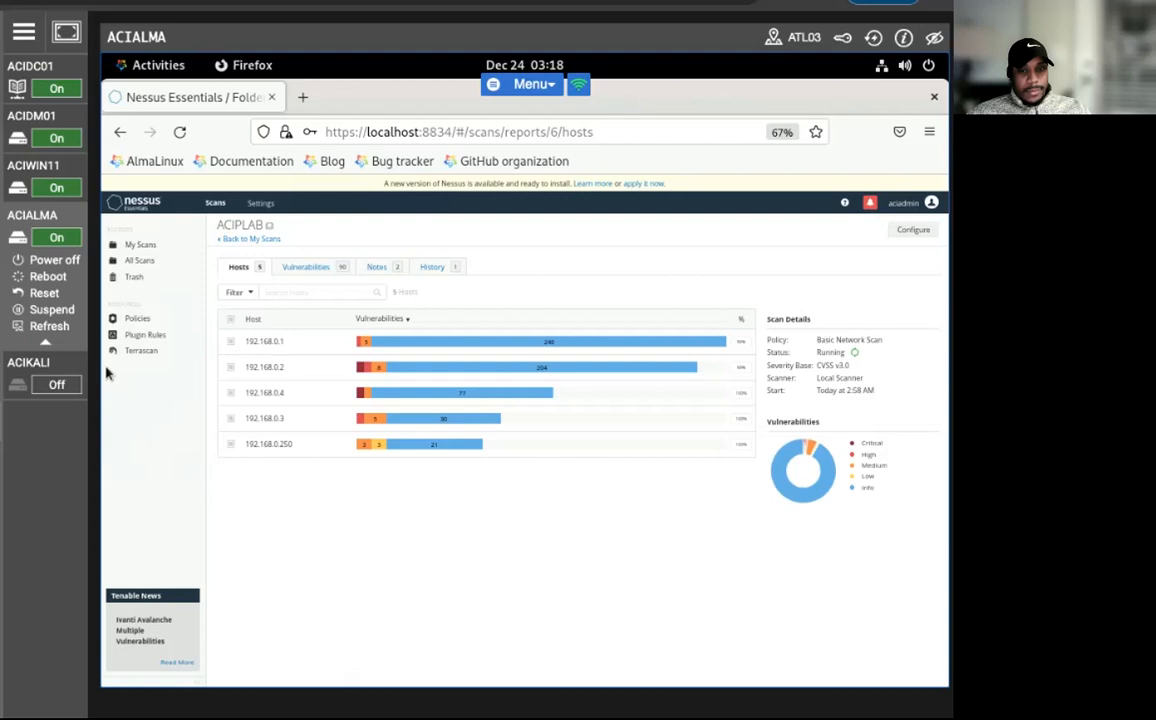
Sort host 192.168.0.2's vulnerabilities by descending CVSS and view the details of Apache 2.4.x < 2.4.55 Multiple Vulnerabilities.
left_click(270, 378)
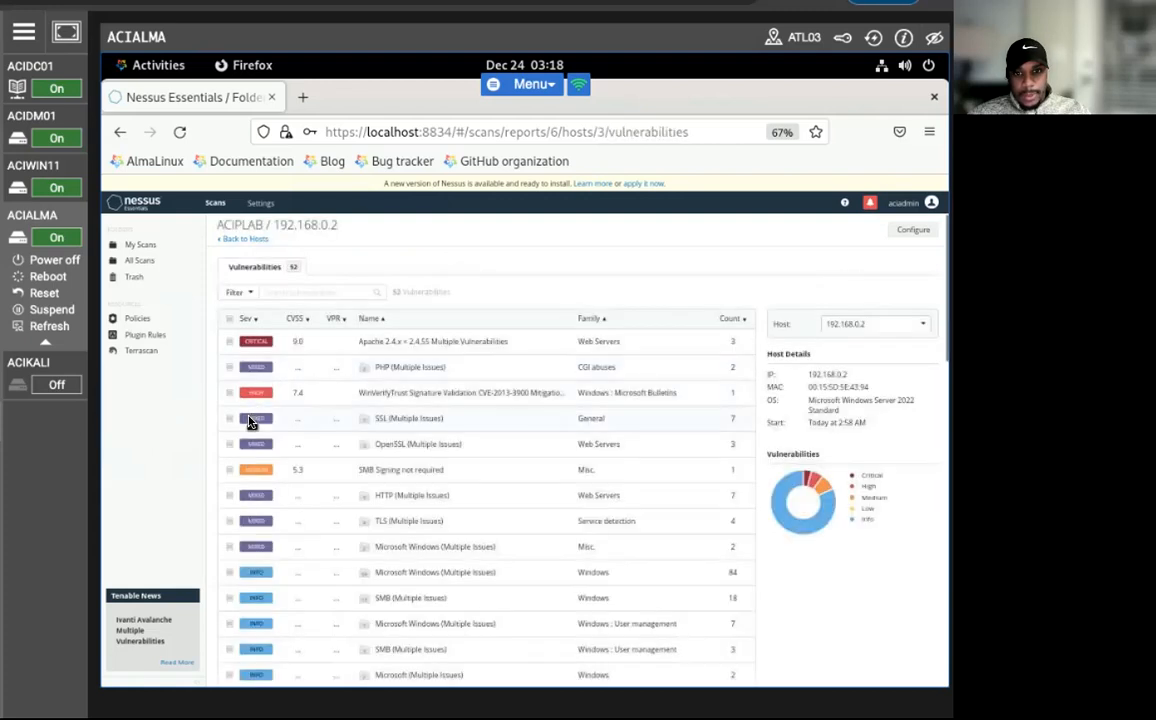
left_click(293, 322)
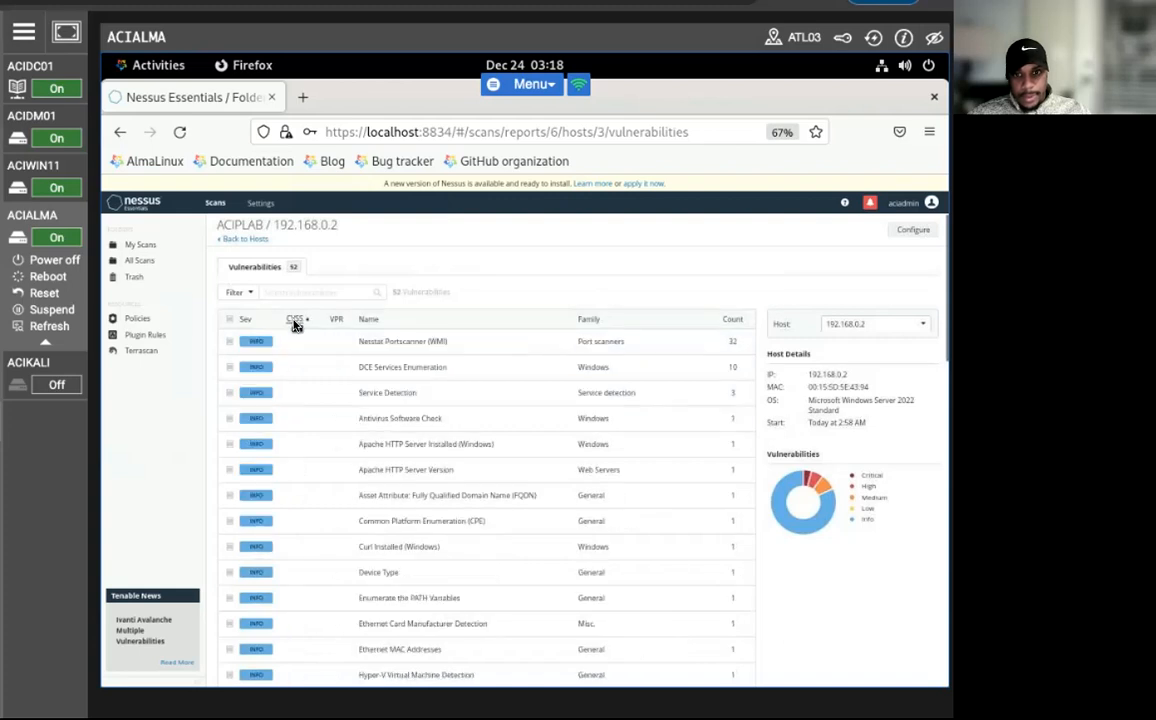
left_click(293, 322)
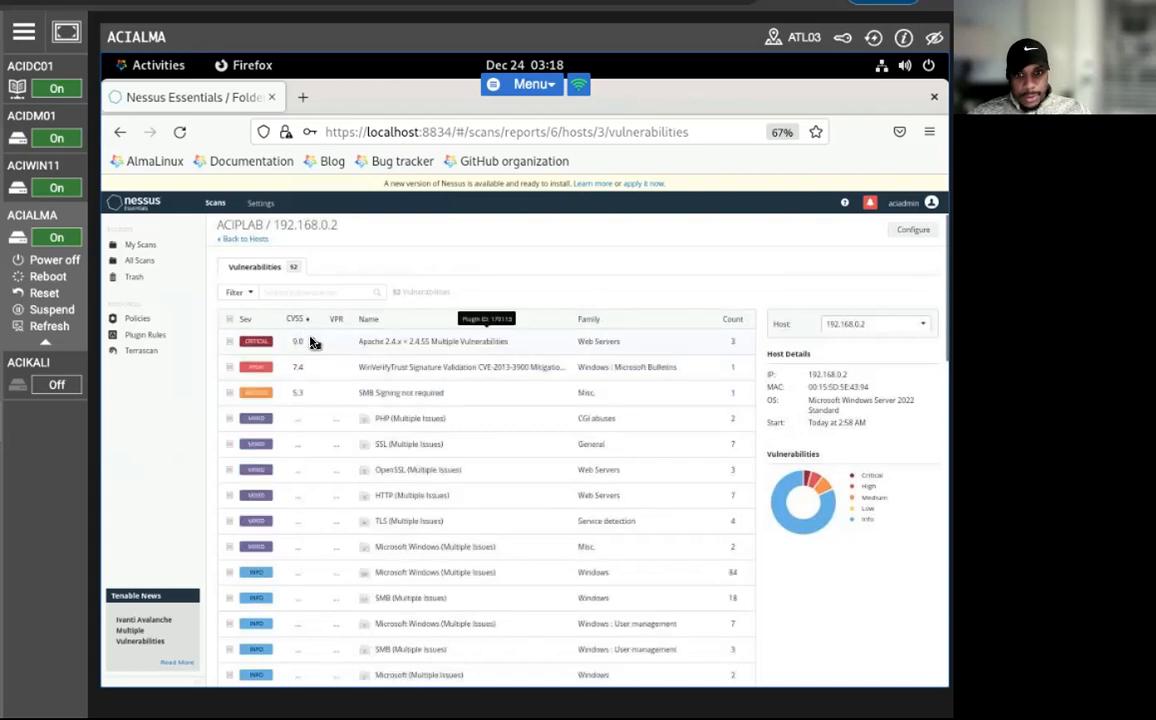
left_click(310, 343)
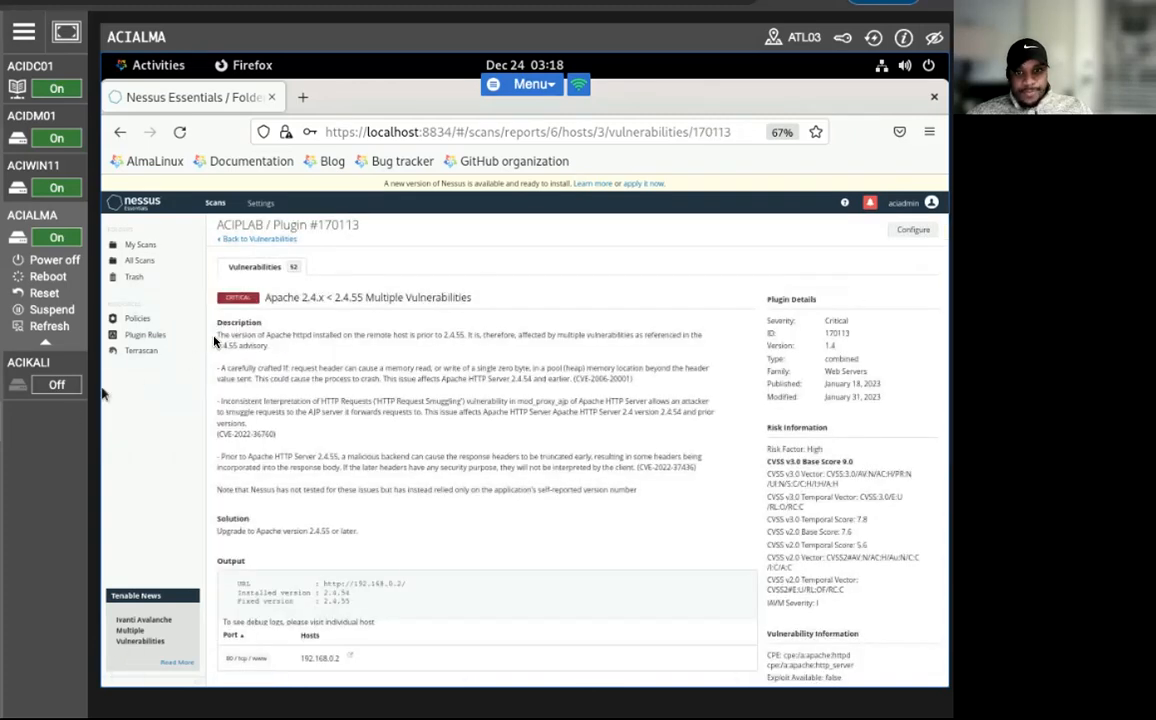
Go back to the overall ACIPLAB results and review the scan-wide vulnerabilities and hosts lists.
left_click(243, 242)
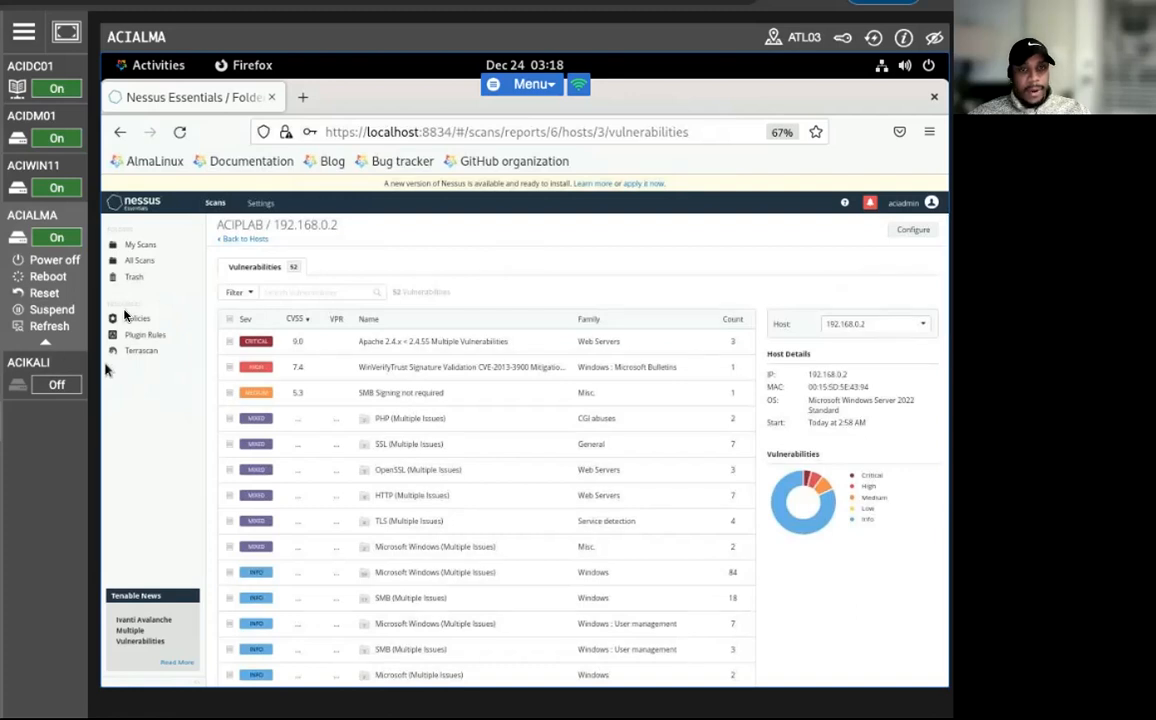
left_click(230, 239)
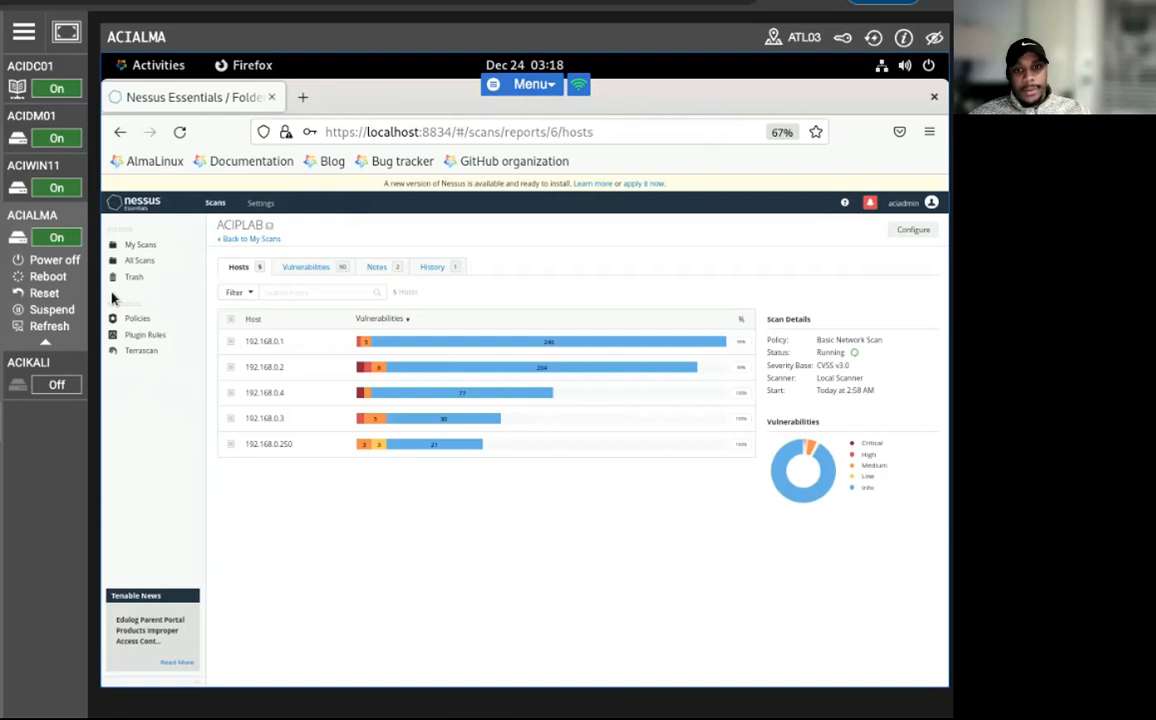
left_click(316, 271)
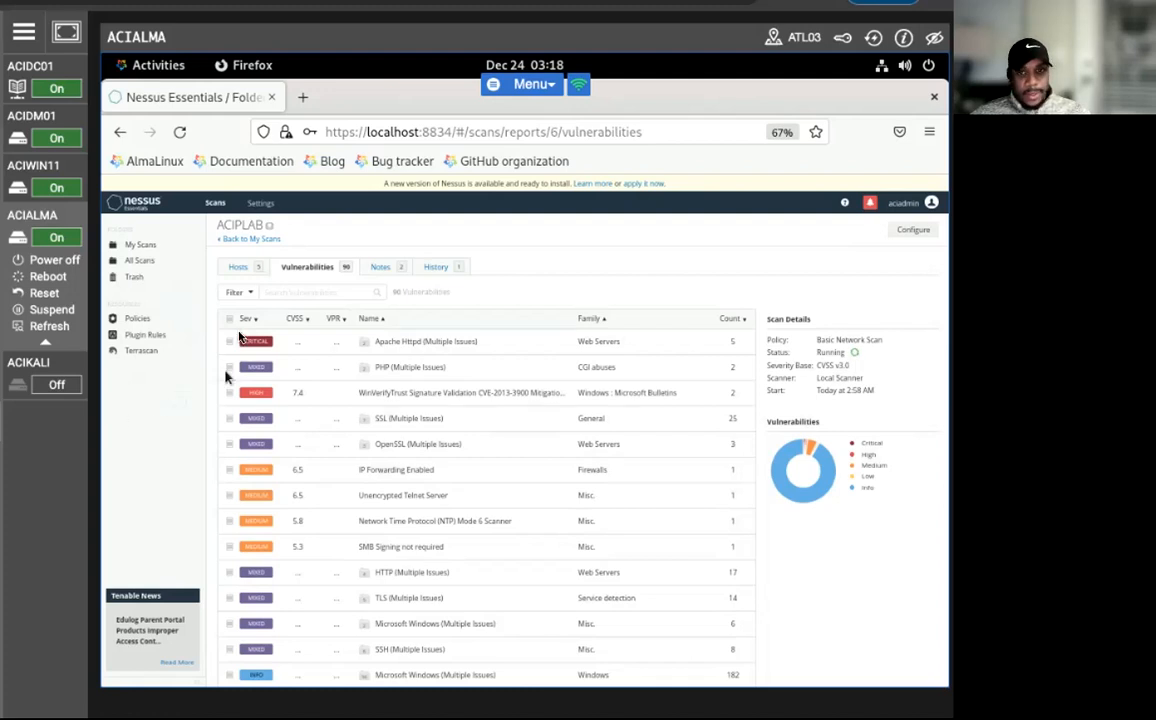
left_click(226, 267)
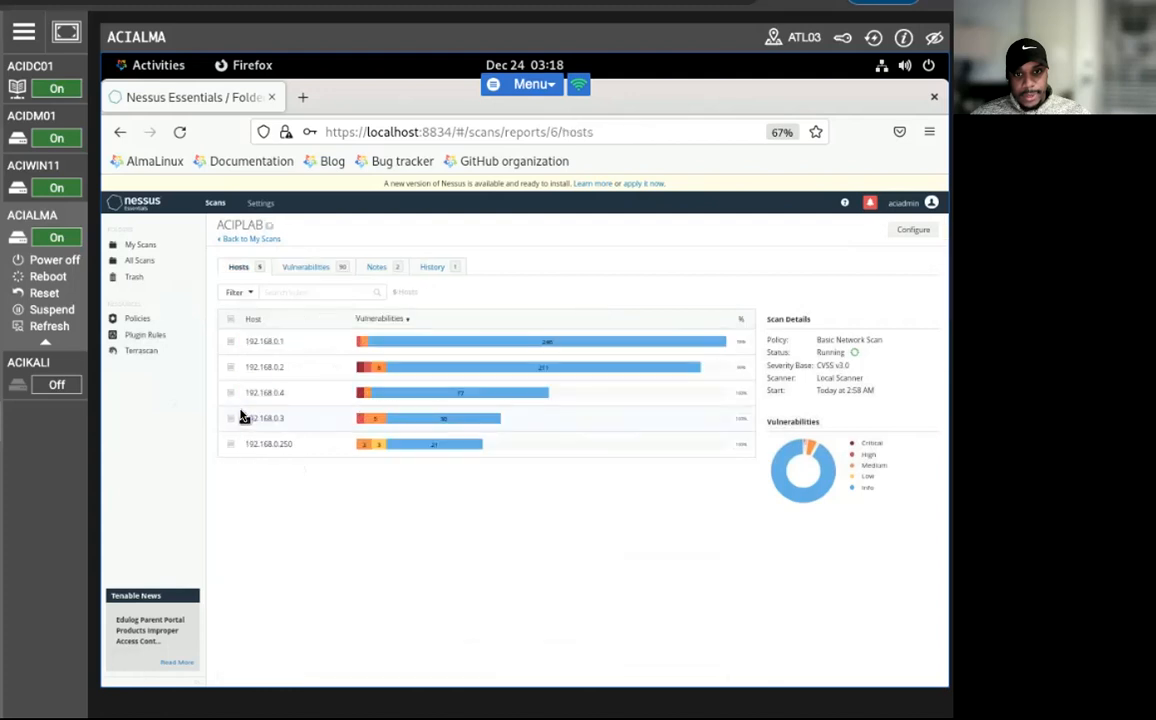
Review host 192.168.0.3's vulnerabilities sorted by descending severity, then return to the ACIPLAB hosts list.
left_click(278, 422)
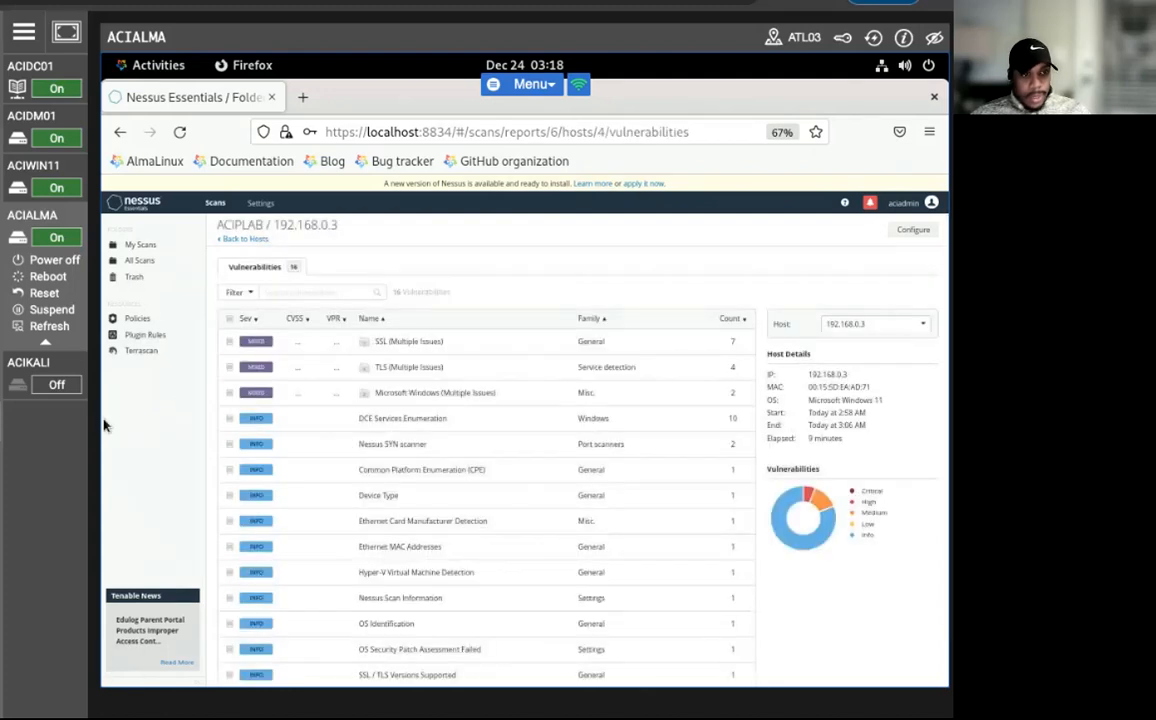
scroll(351, 454, "down", 2)
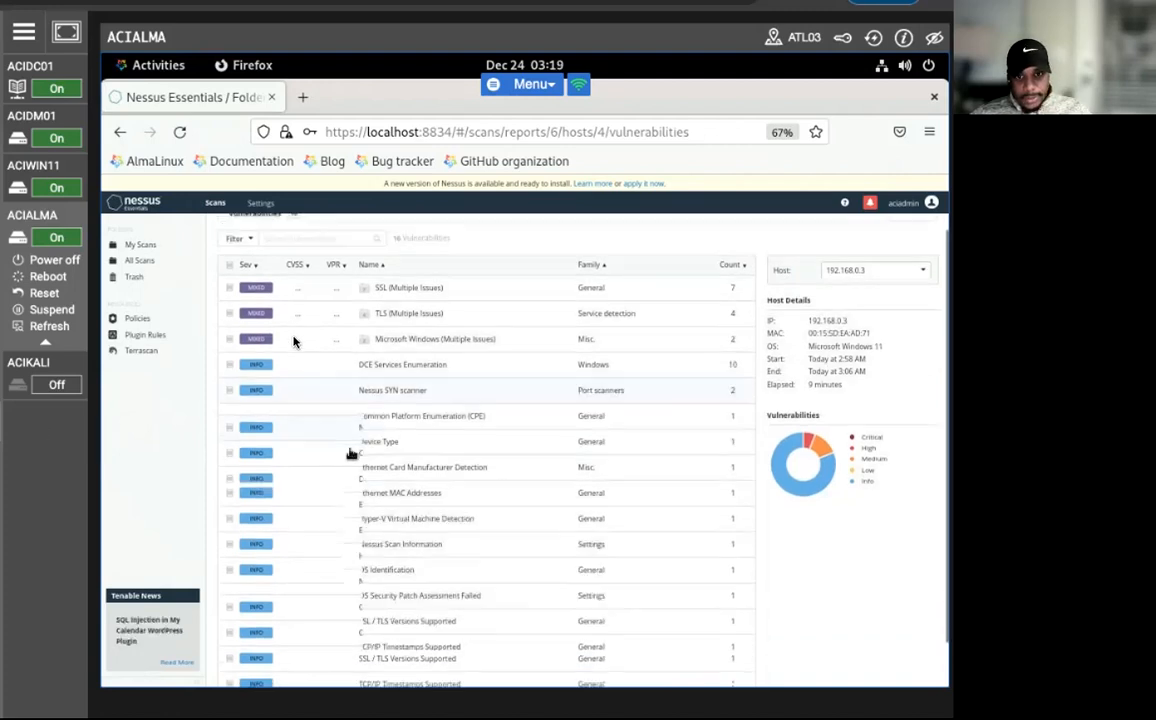
left_click(249, 257)
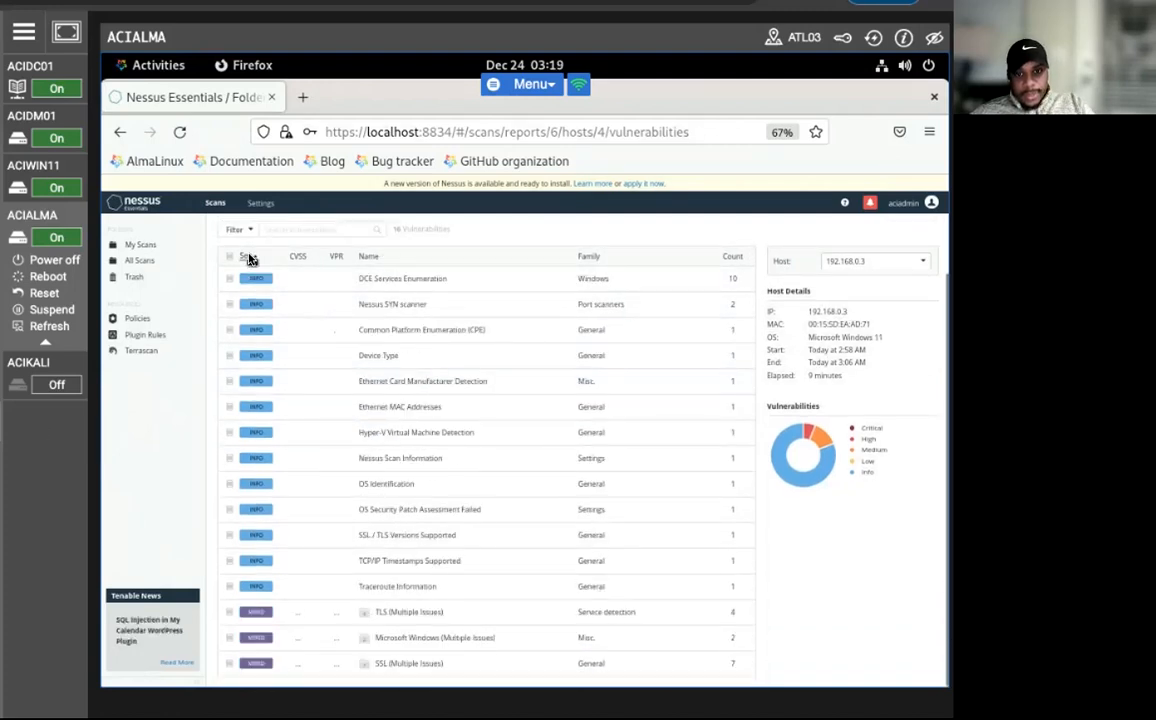
left_click(249, 257)
scroll(249, 350, "up", 2)
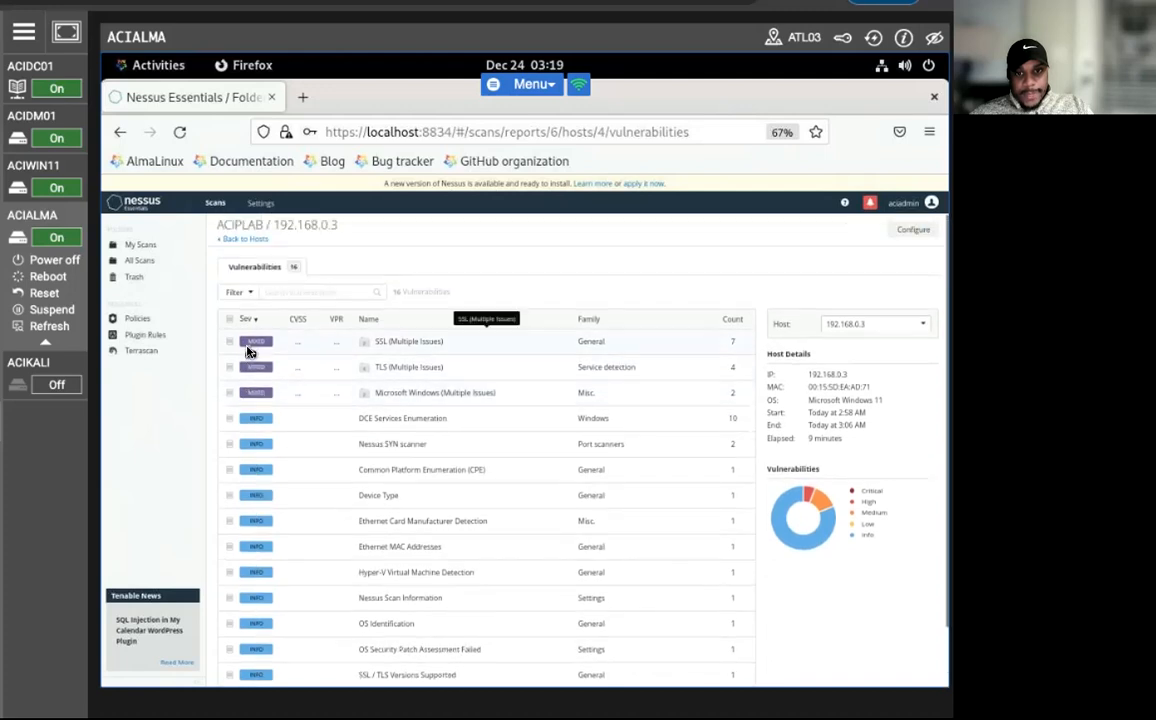
left_click(236, 239)
Power on the ACIKALI virtual machine and bring up its login screen.
left_click(68, 388)
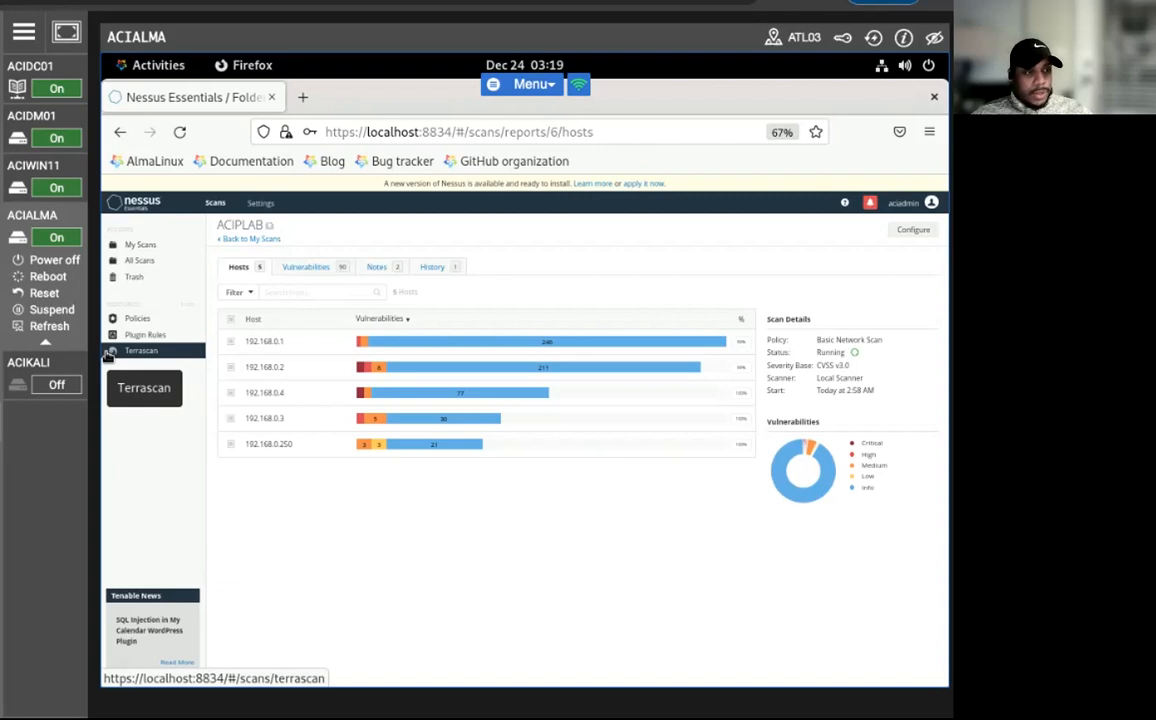
mouse_move(47, 370)
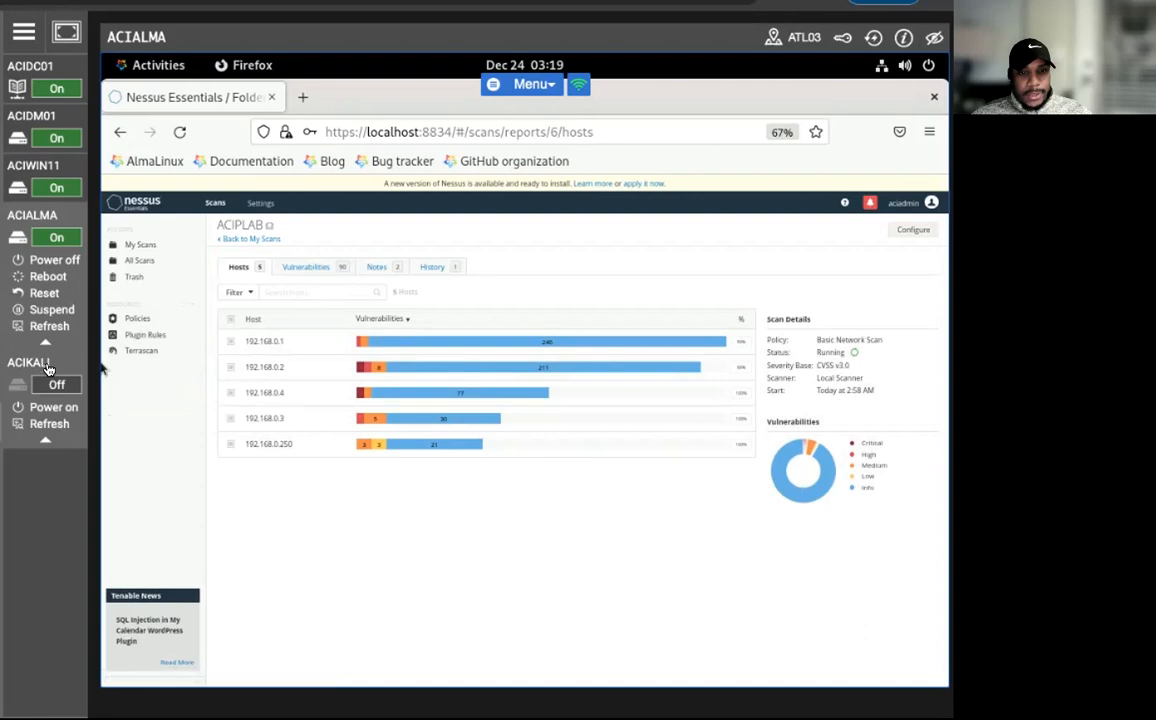
left_click(46, 407)
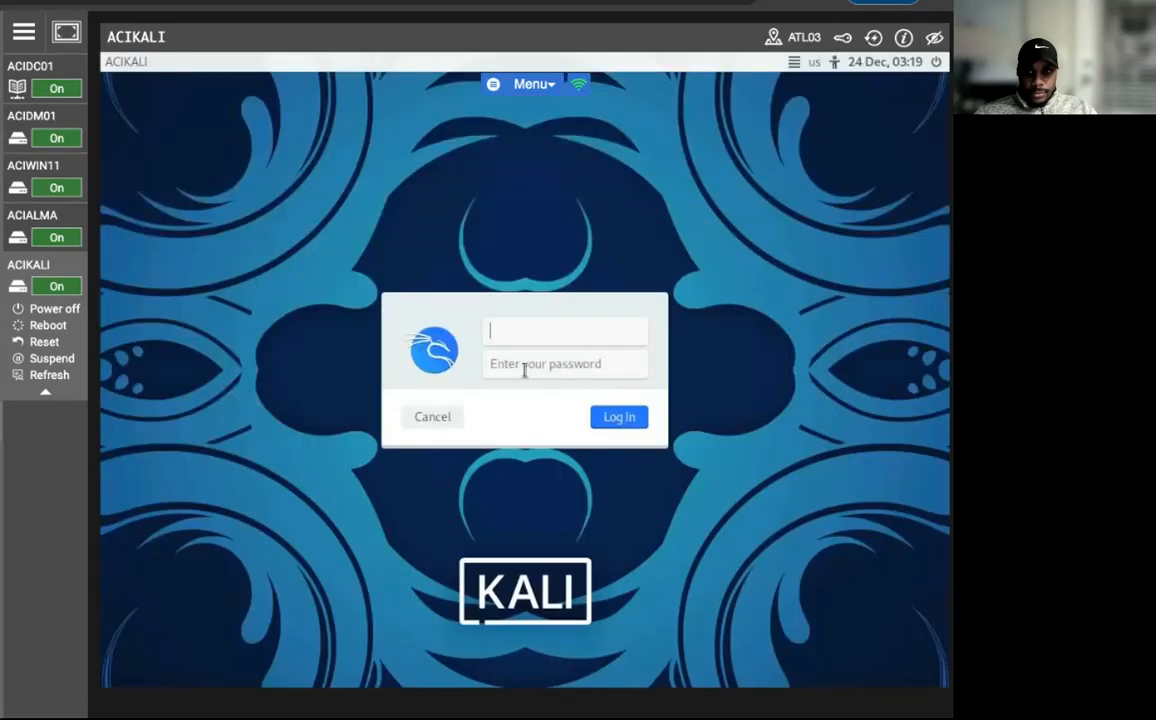
Log in to ACIKALI as aciadmin with the account password.
left_click(531, 333)
type("aciadmin")
key("Tab")
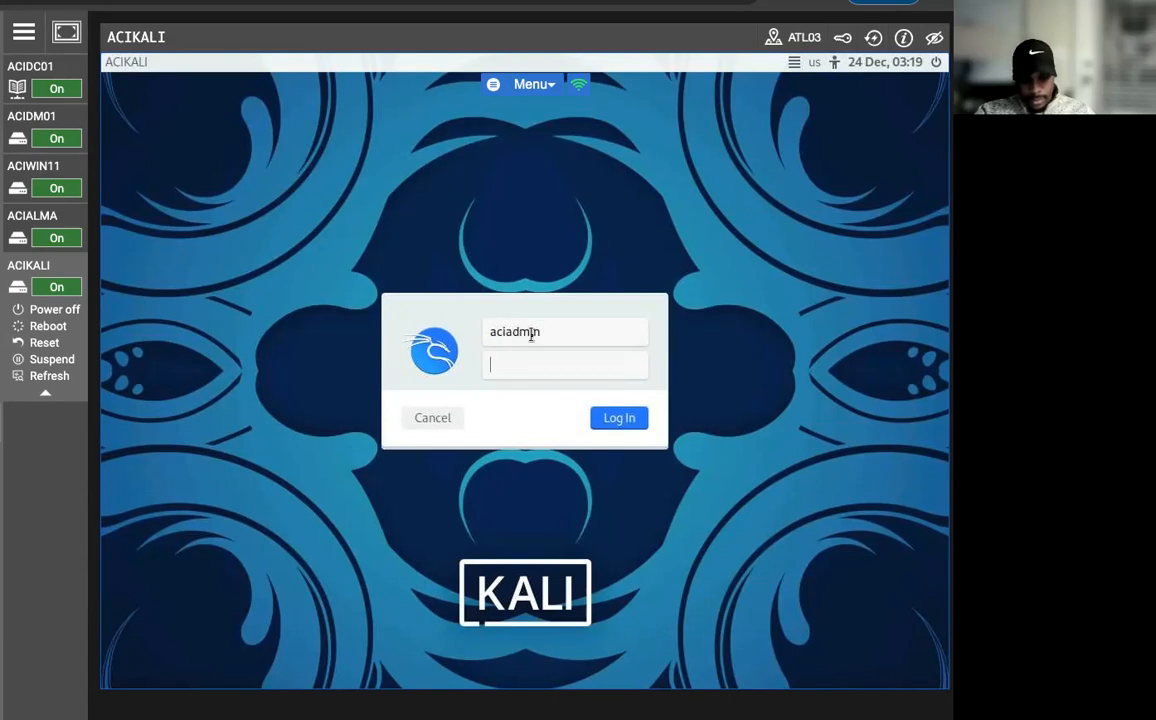
type("•••••••••")
key("Return")
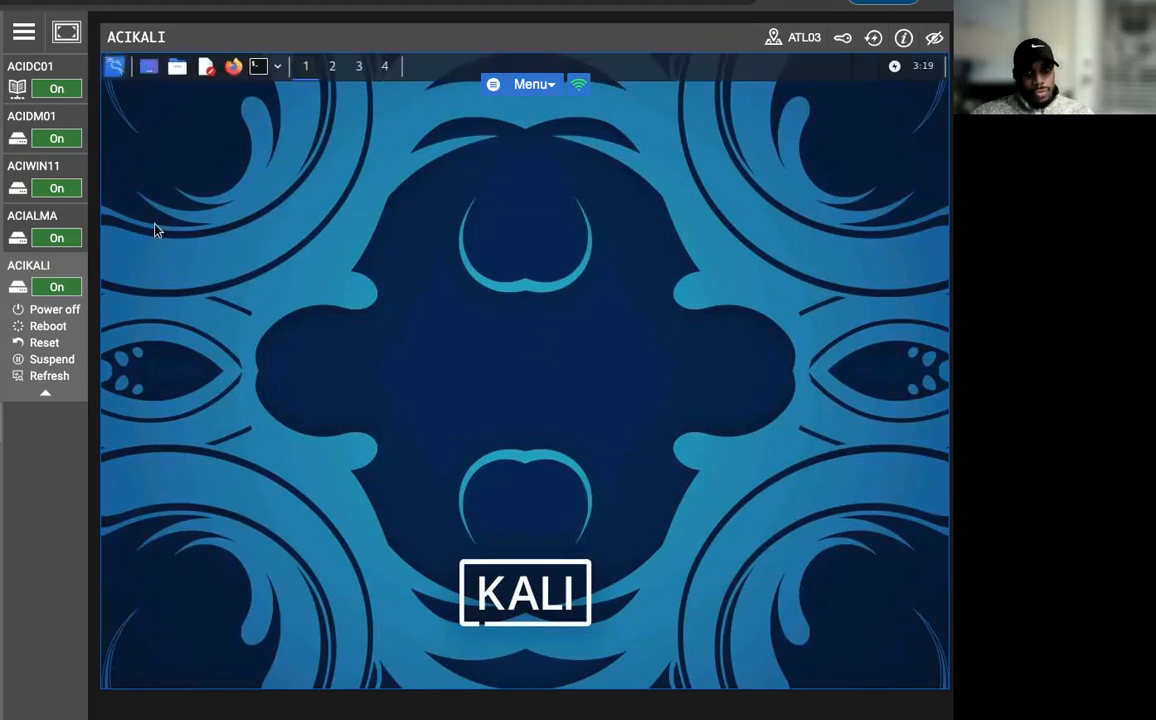
Open a terminal on ACIKALI and try to run "sudo msfdbinit && msfconsole", entering the sudo password.
left_click(258, 66)
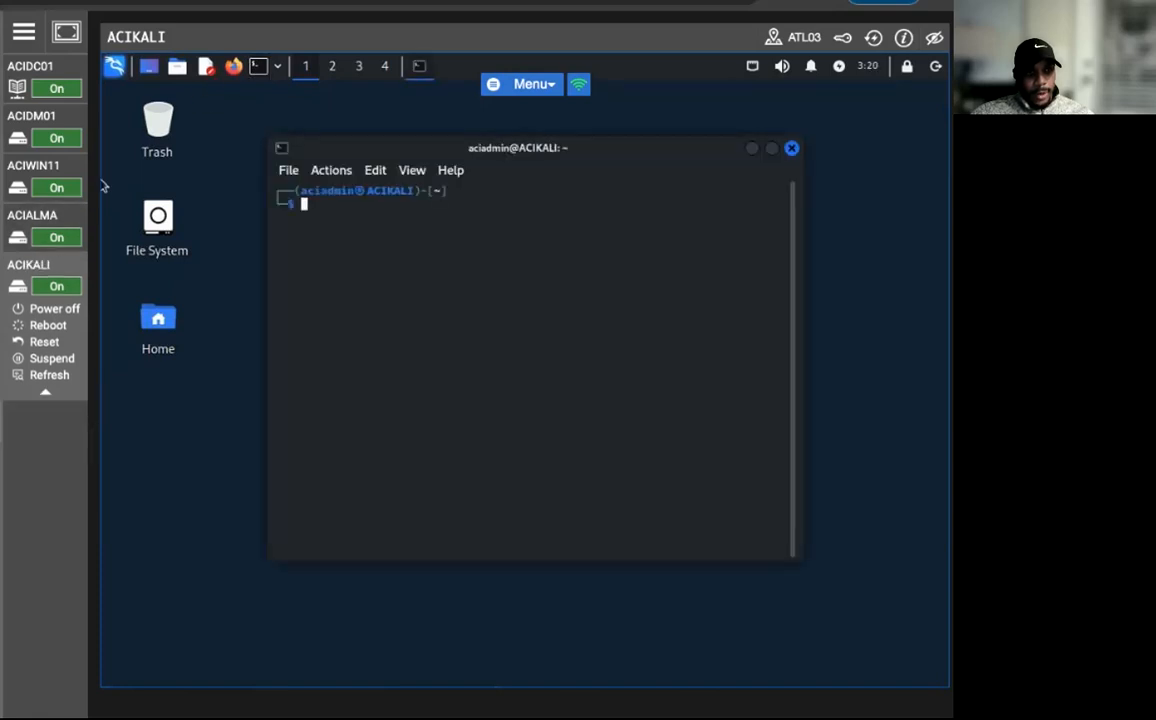
type("sudo")
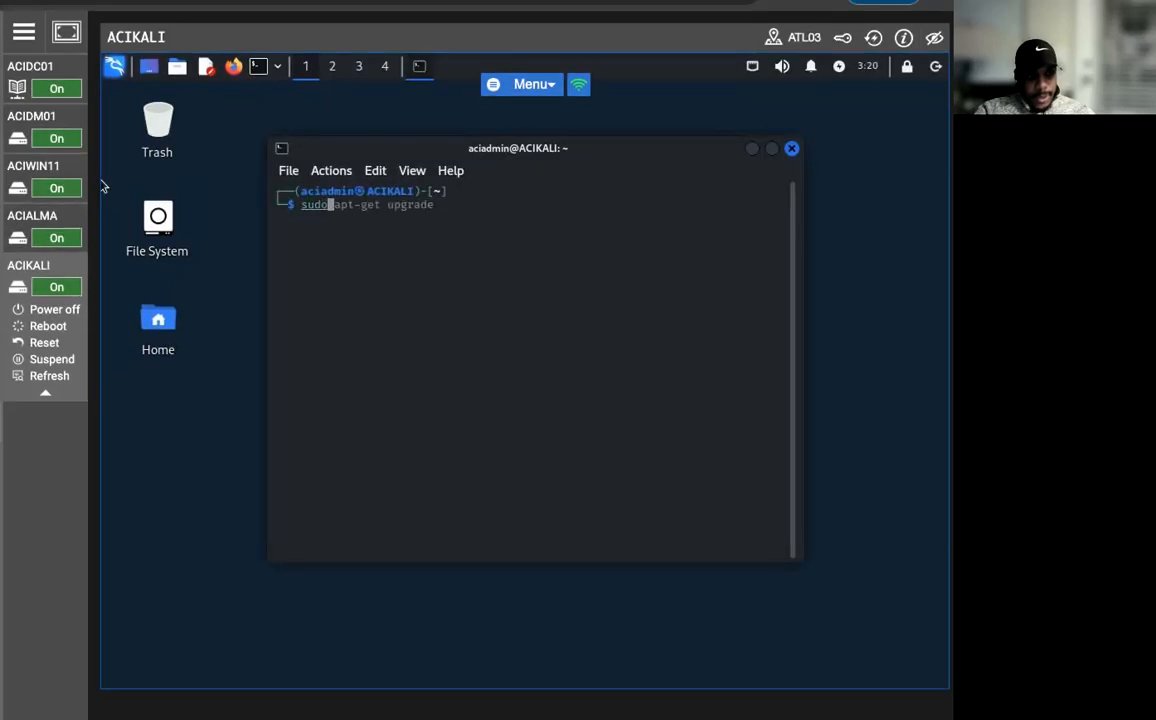
type(" msf")
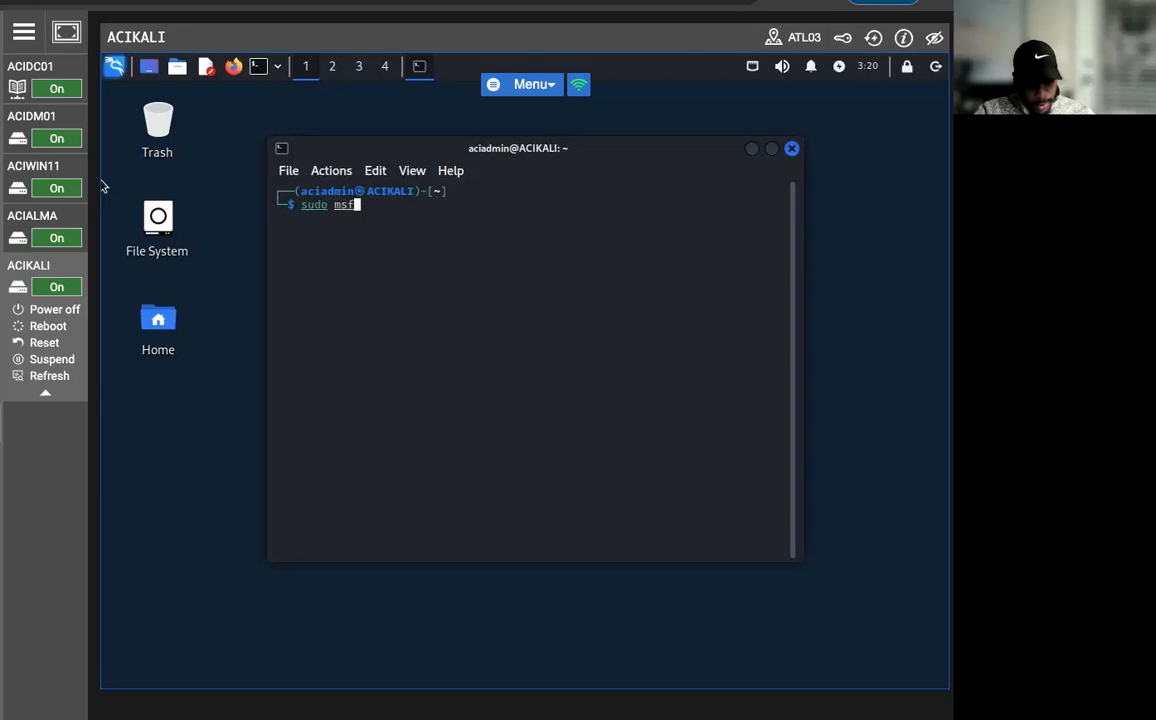
type("db ")
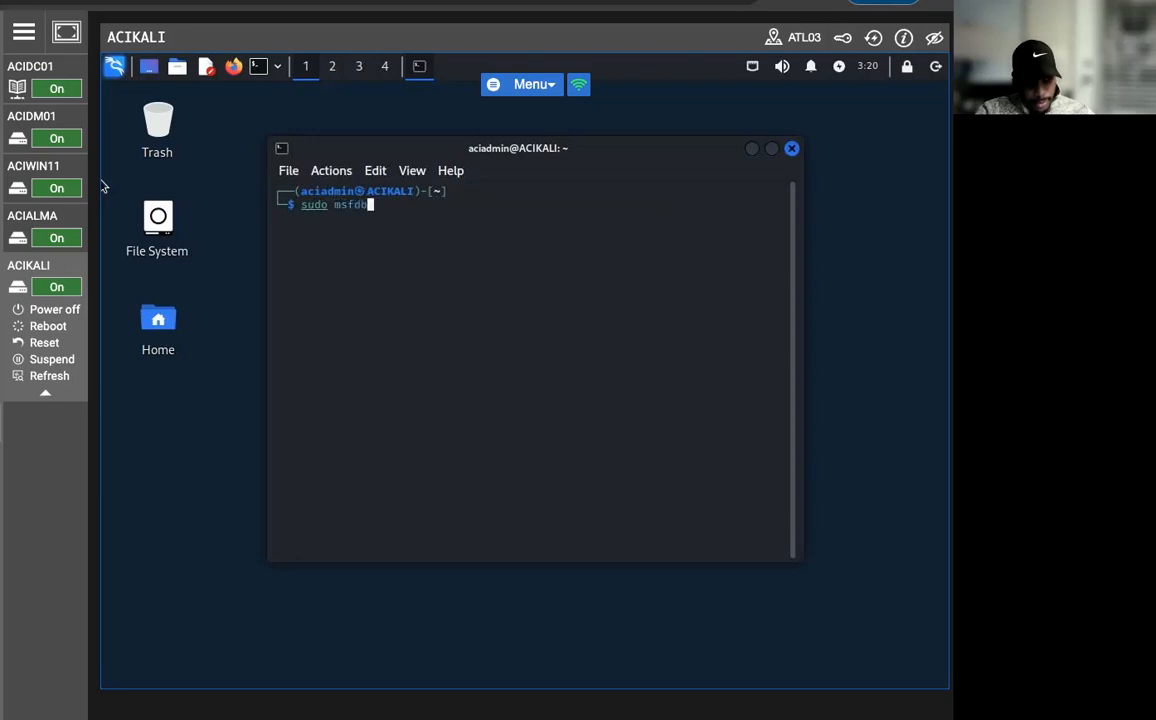
type("in")
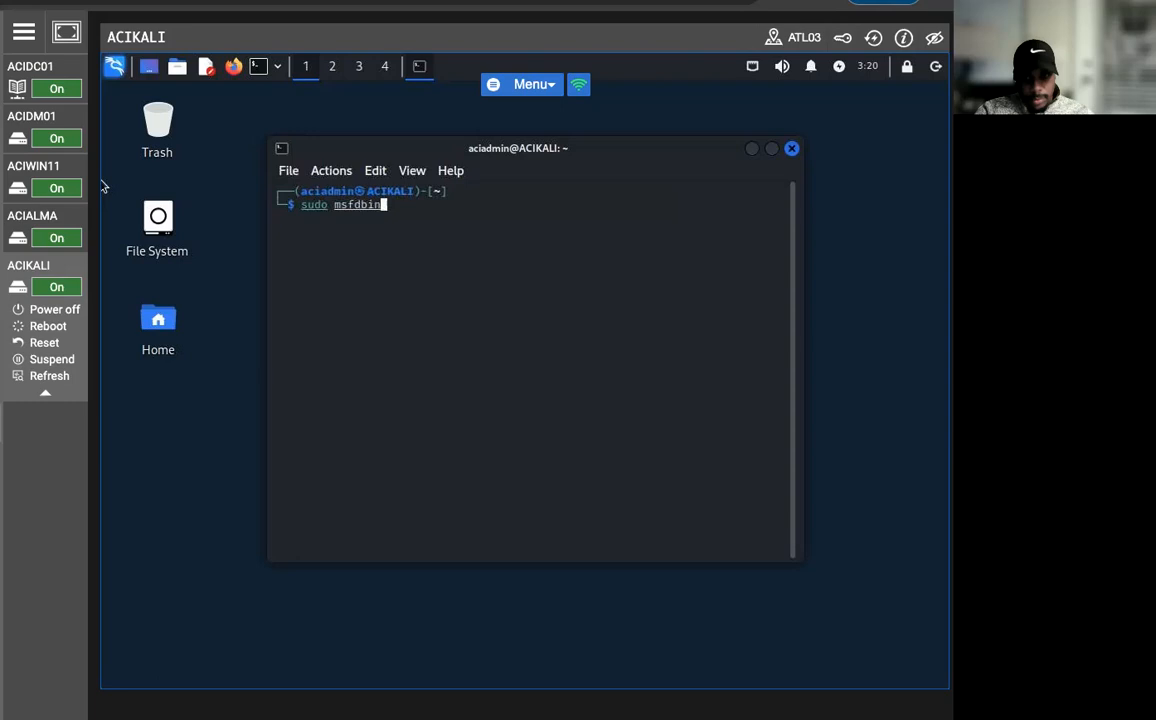
type("it")
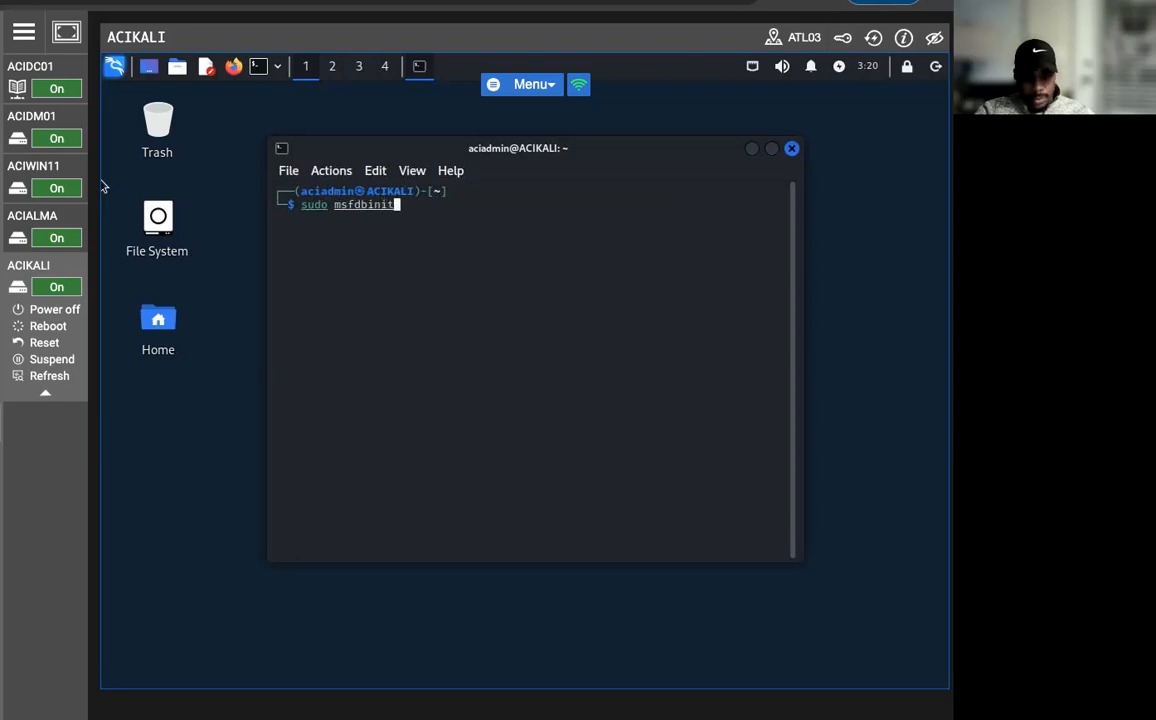
type(" && m")
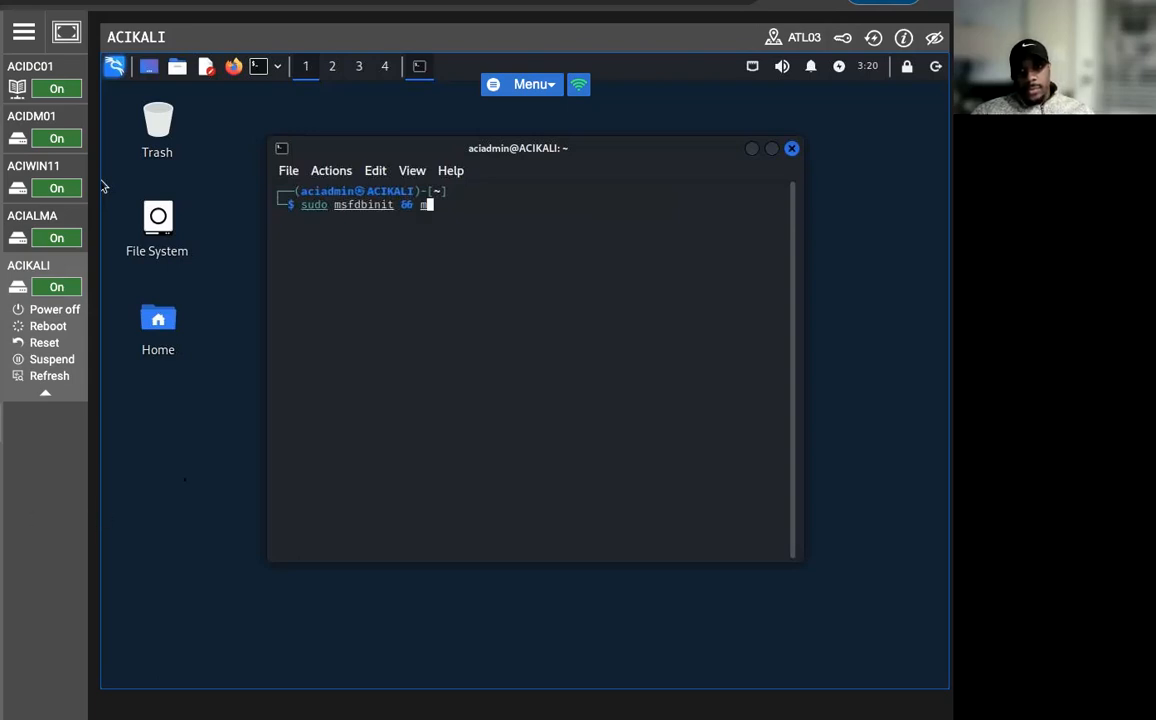
type("sfconsole")
key("Return")
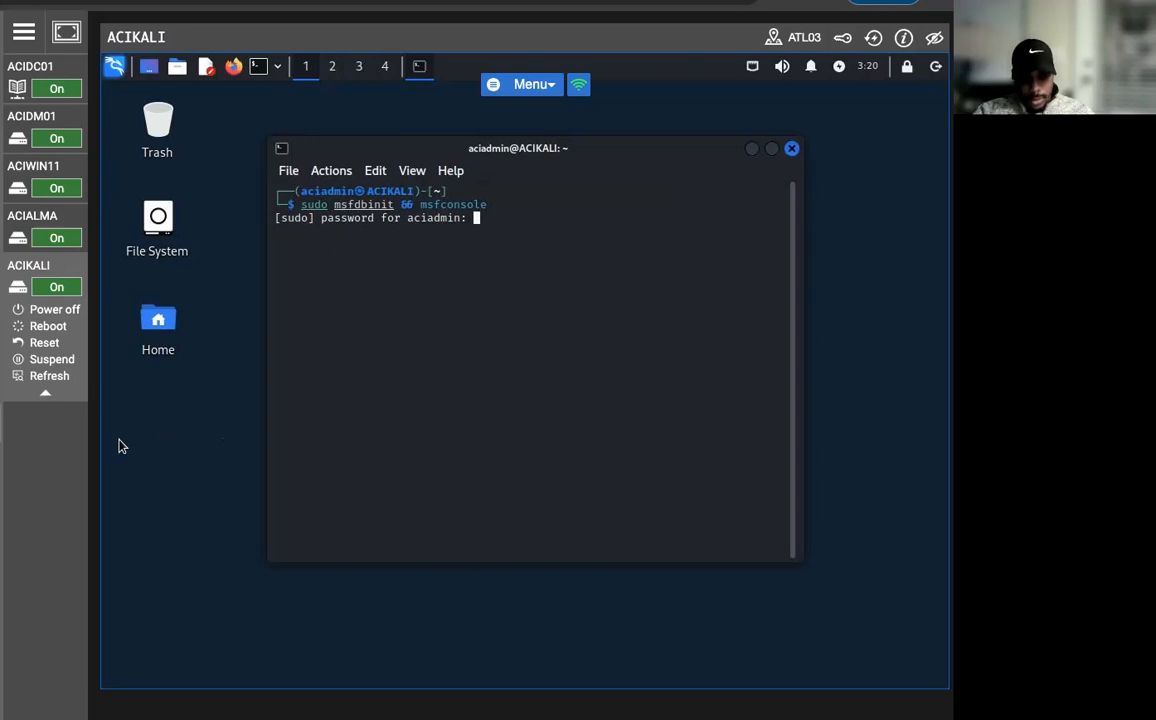
key("Return")
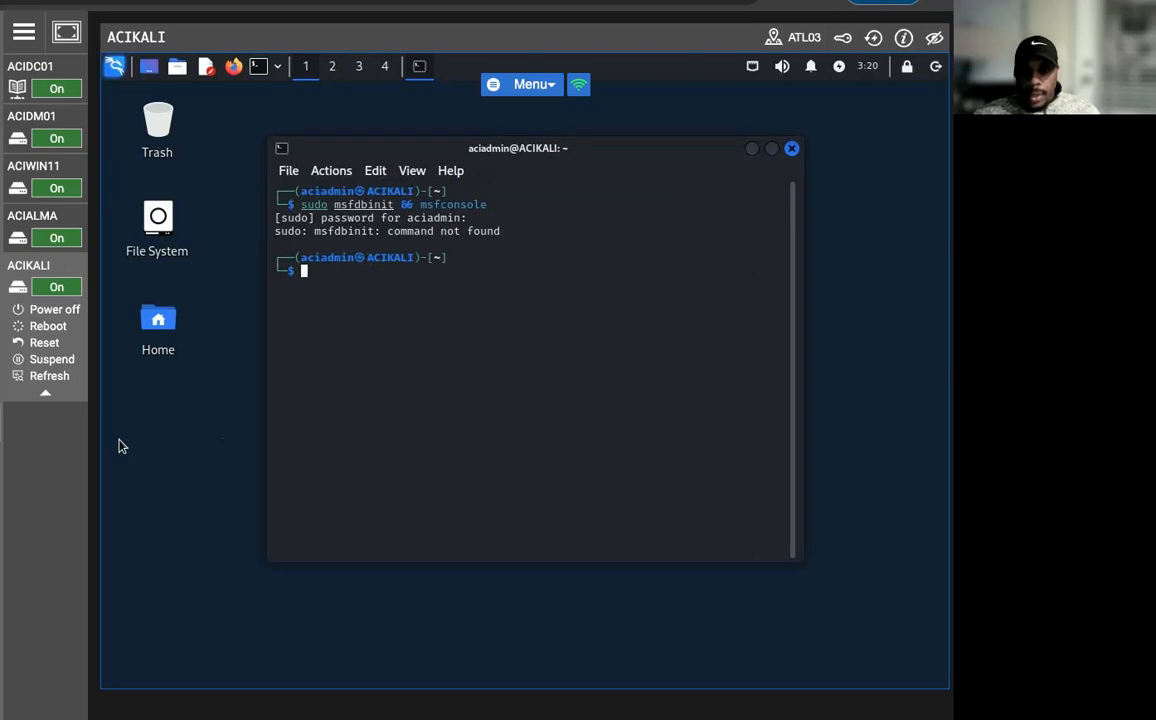
Correct the previous command to "sudo msfdb init && msfconsole" and run it to initialize the database and start Metasploit.
key("Up")
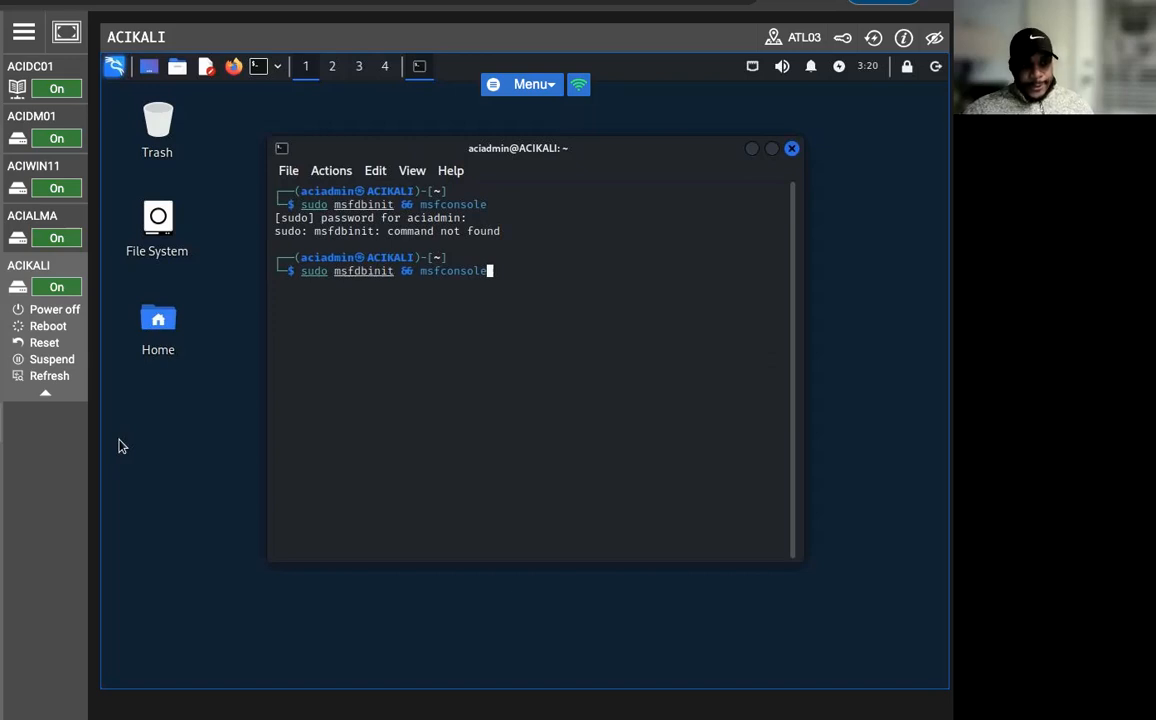
key("Left")
key("Left")
key("Left")
key("Left")
key("Left")
key("Left")
key("Left")
key("Left")
key("Left")
key("Left")
key("Left")
key("Left")
key("Left")
key("Left")
key("Left")
key("Left")
key("Left")
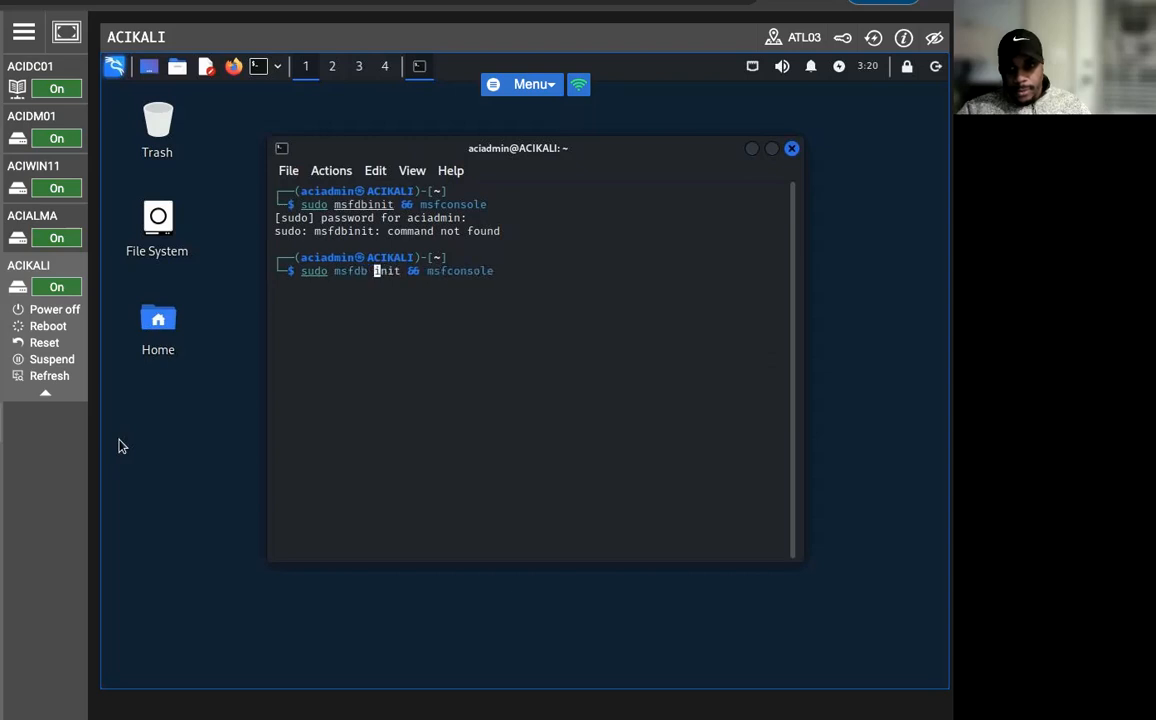
key("Return")
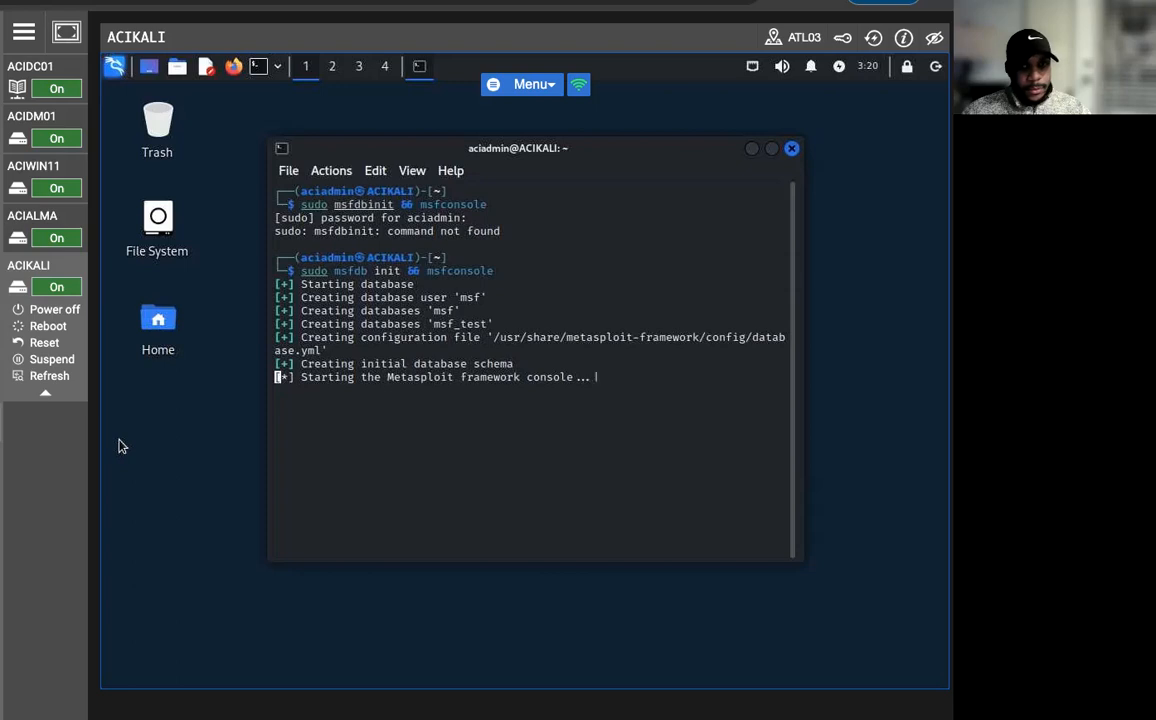
Load the auxiliary/scanner/portscan/tcp module in the Metasploit console.
mouse_move(20, 103)
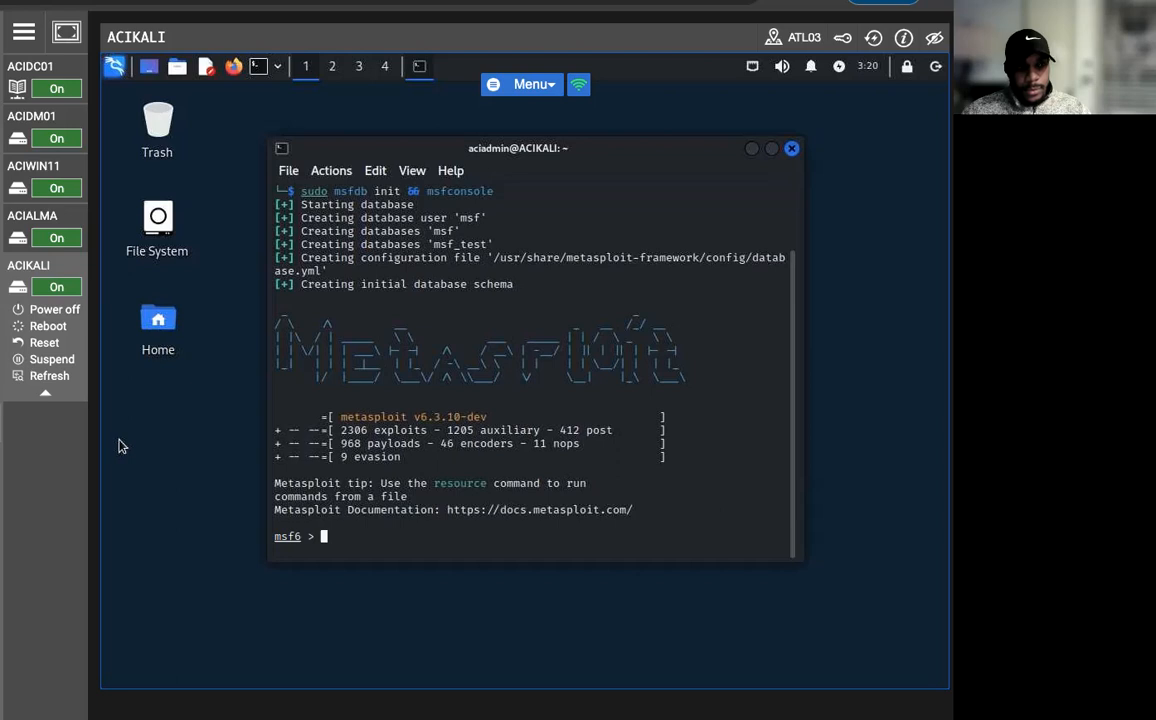
type("use a")
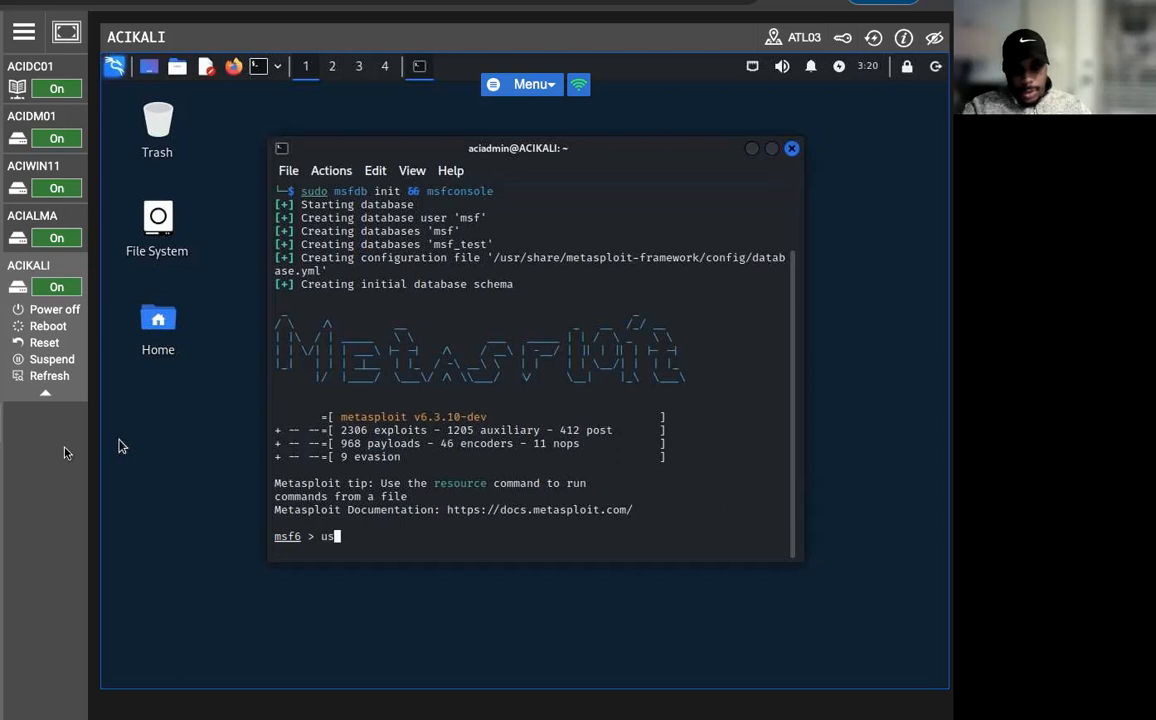
type("ux")
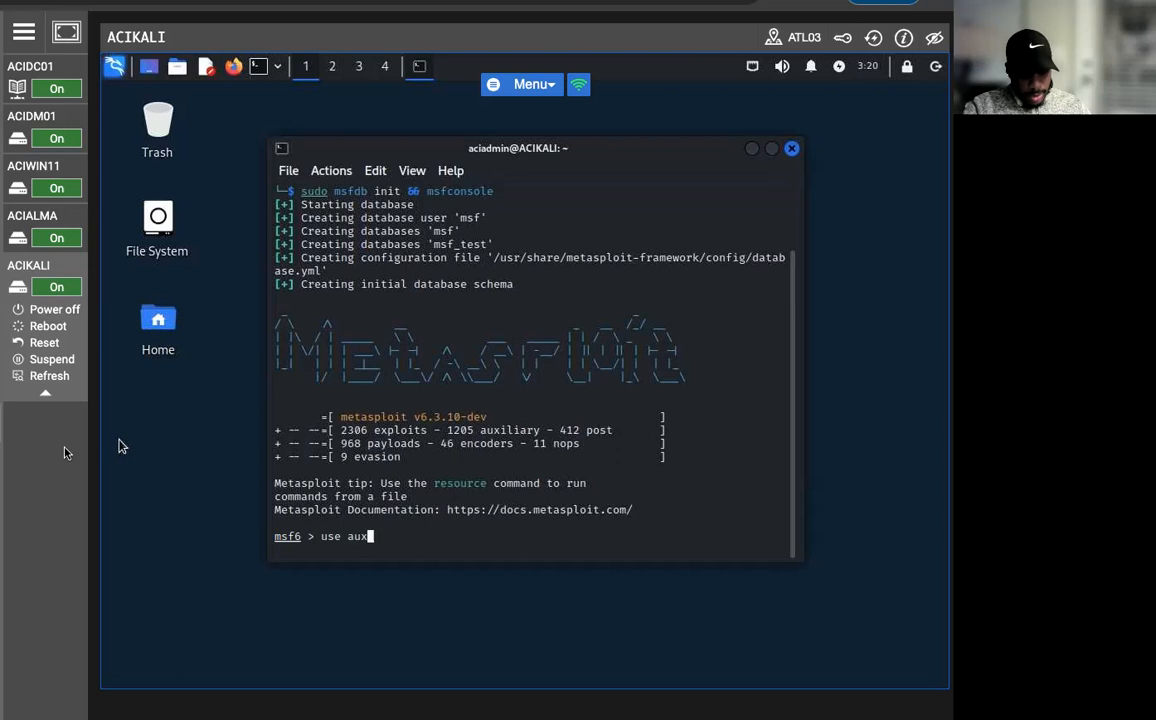
type("ilary")
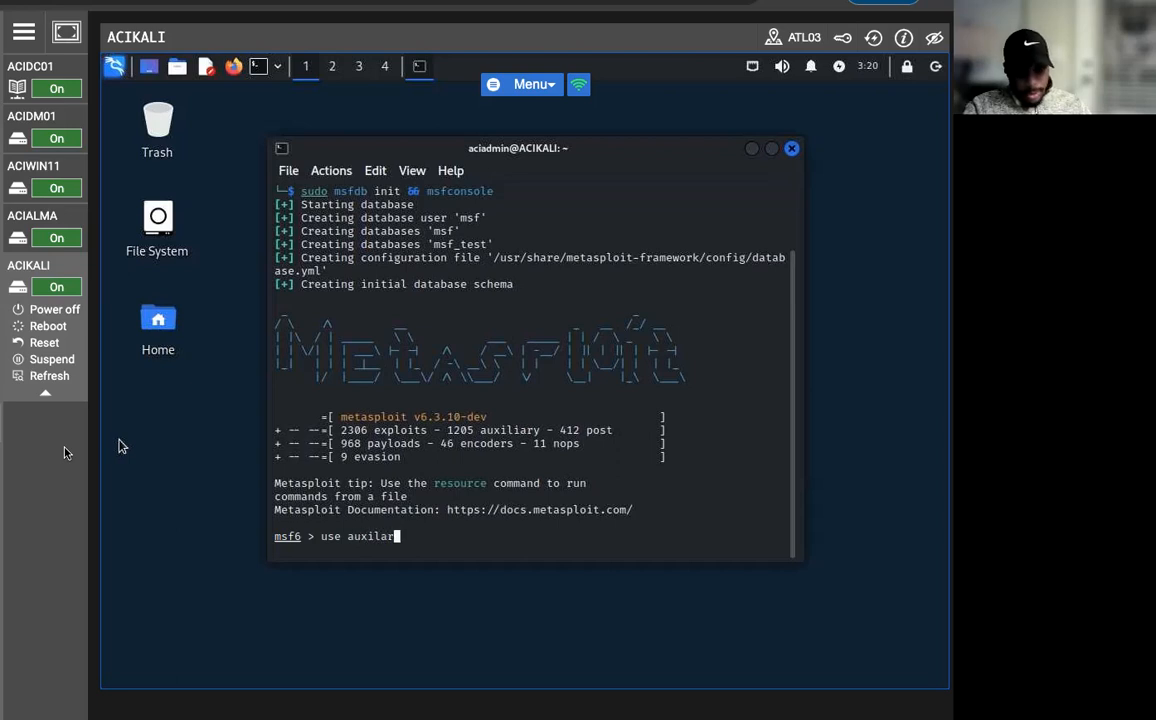
key("Left")
key("Left")
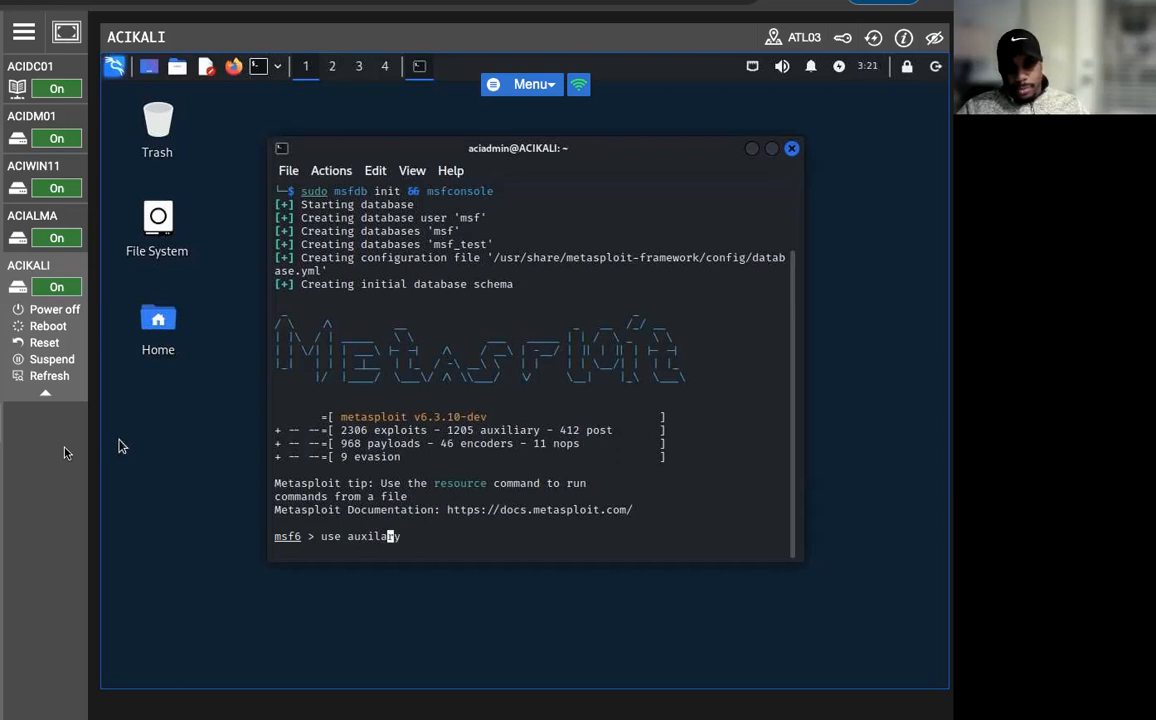
key("Left")
type("i")
key("Right")
key("Right")
key("Right")
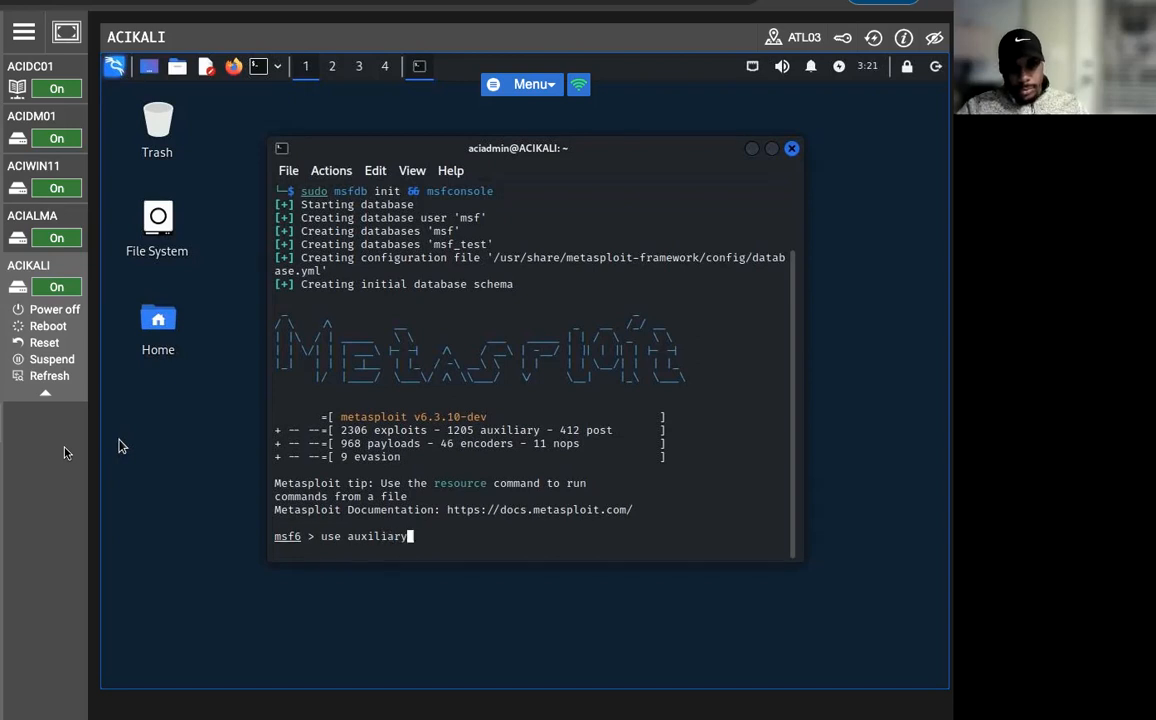
type("/scanner")
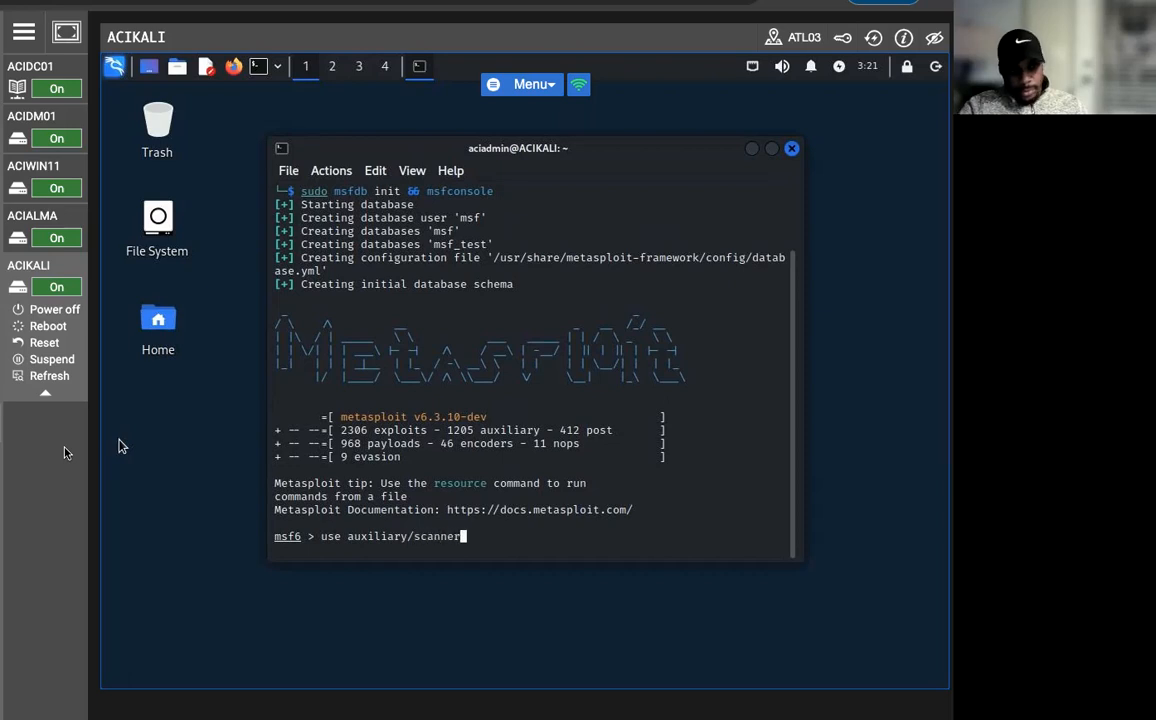
type("/portsc")
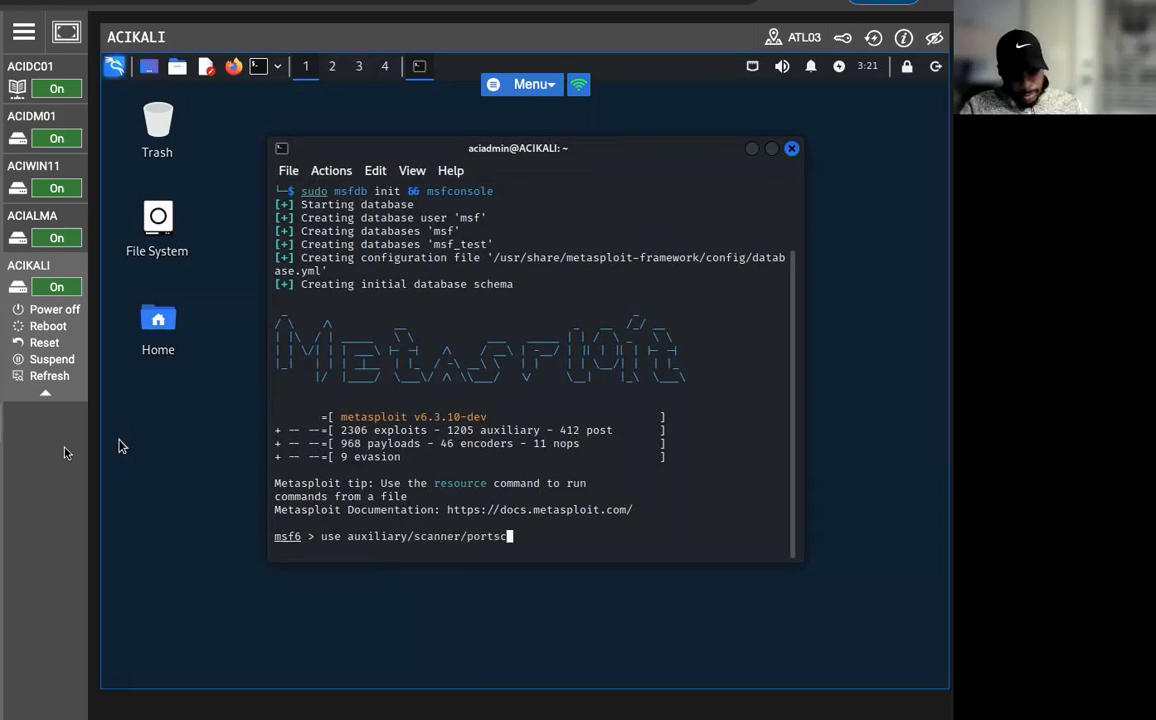
type("an/tcp")
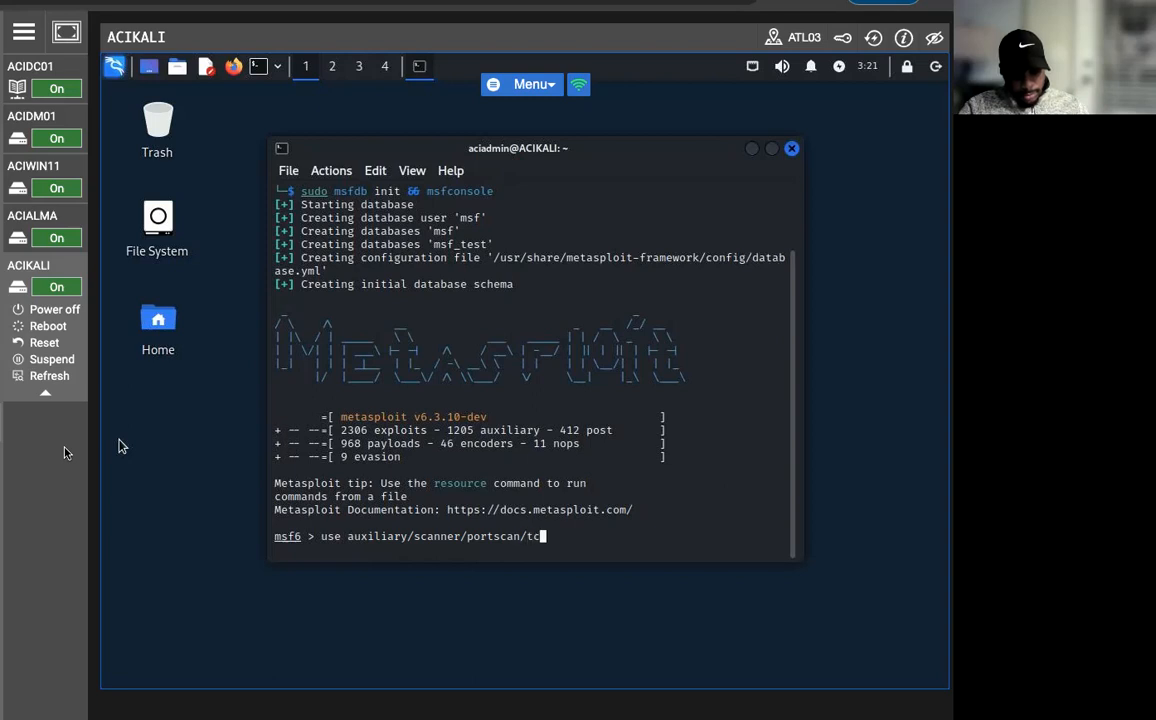
key("Return")
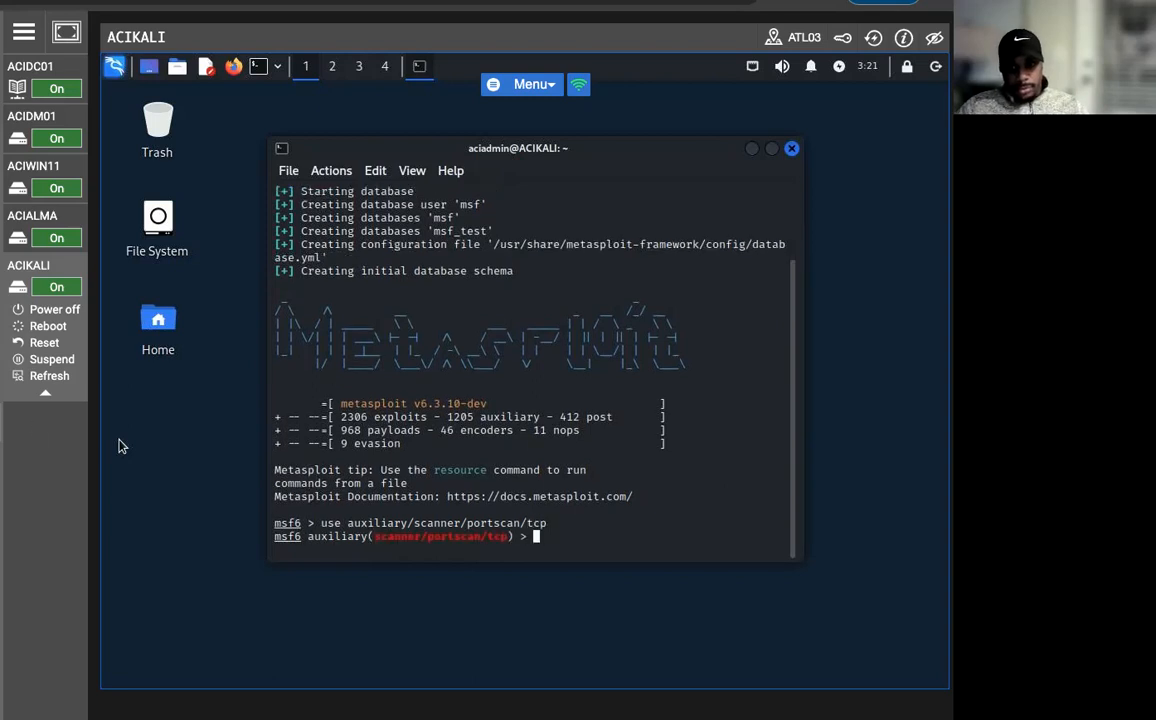
Show the TCP port scan module's options and set its RHOSTS target to 192.168.0.2.
type("show options")
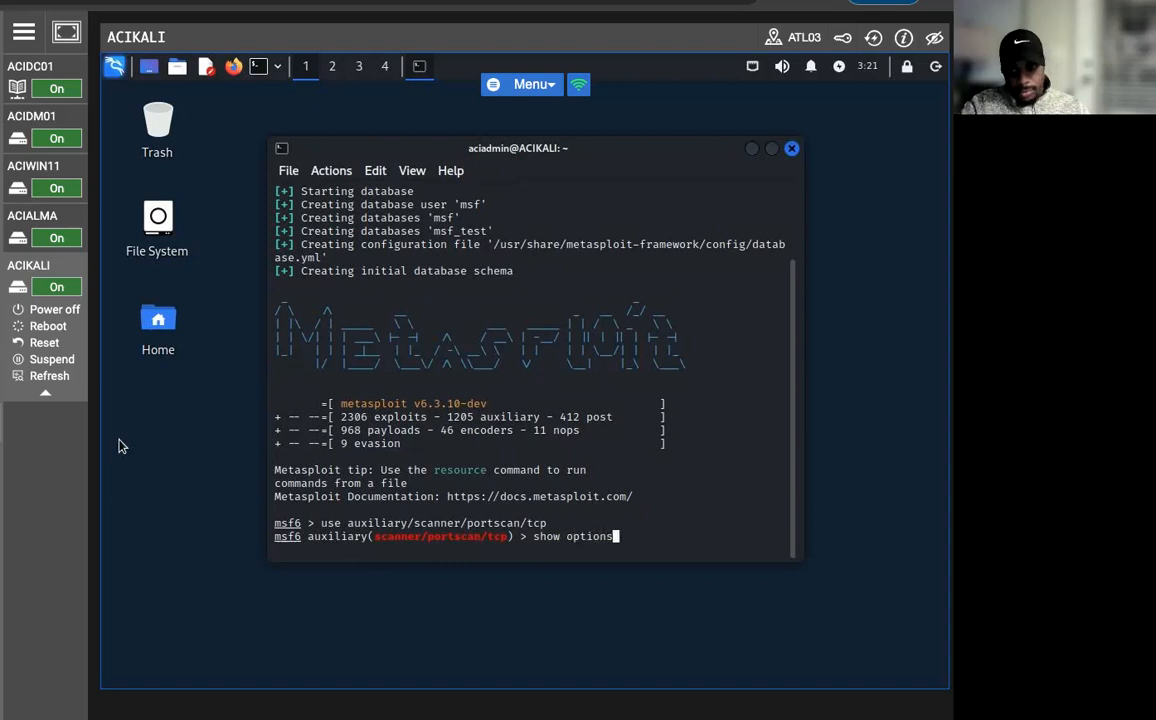
key("Return")
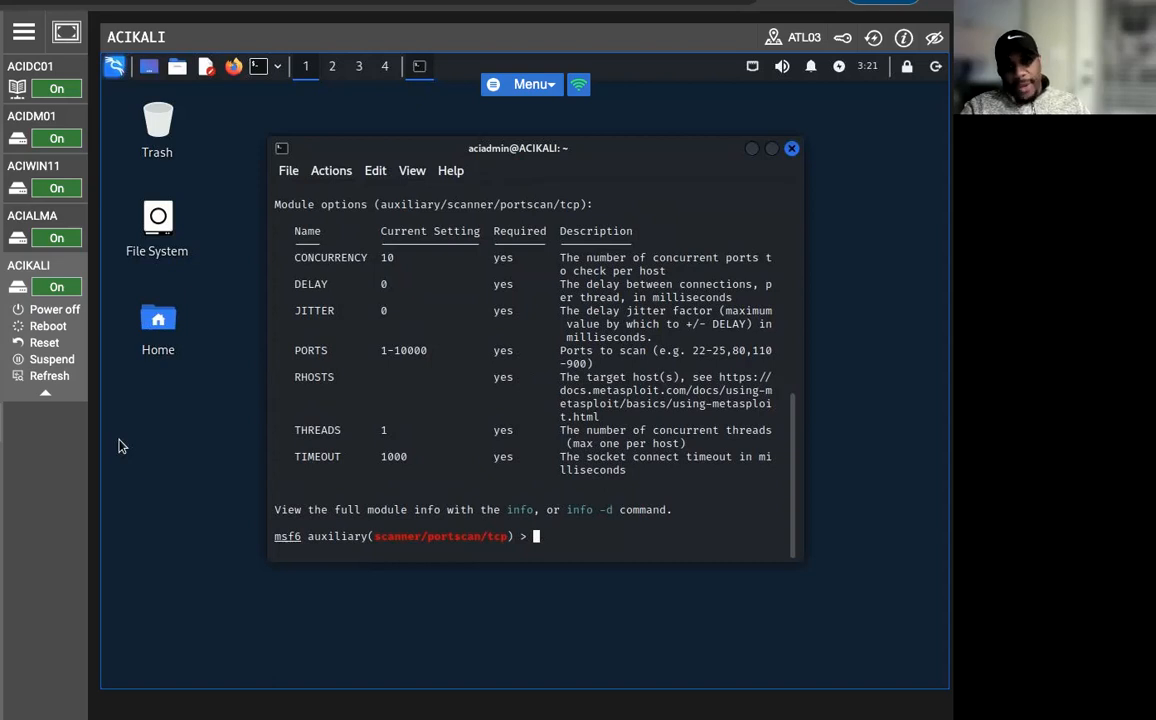
type("set ")
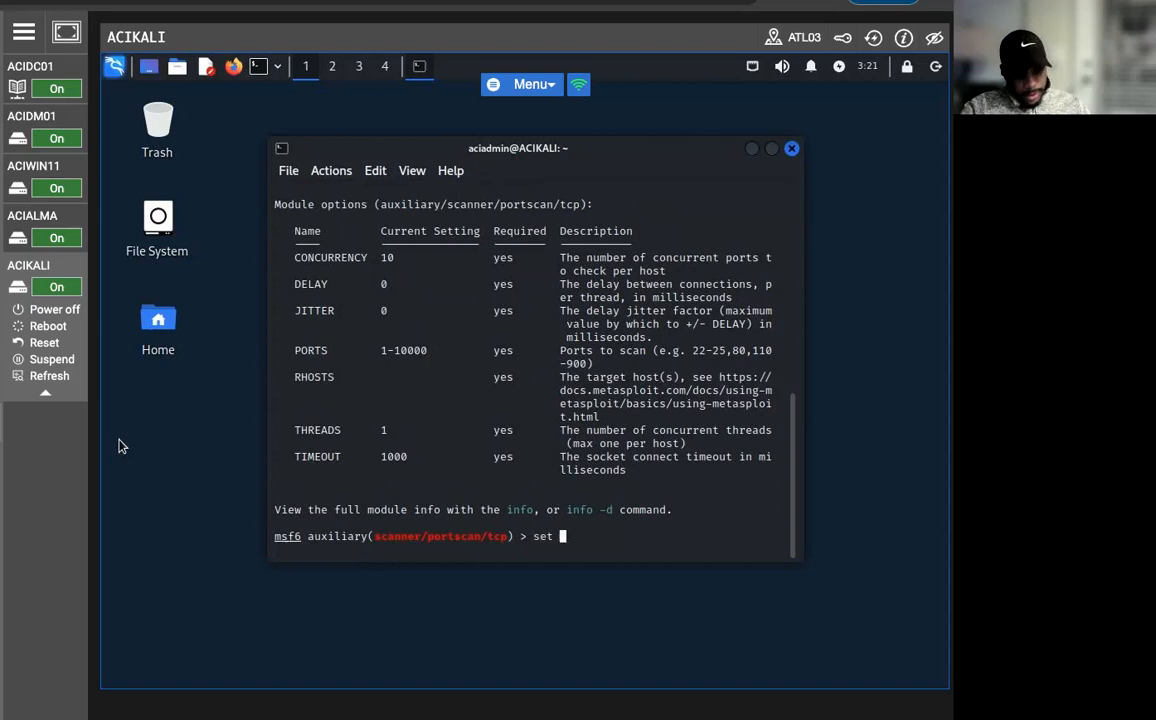
type("RHOSTS ")
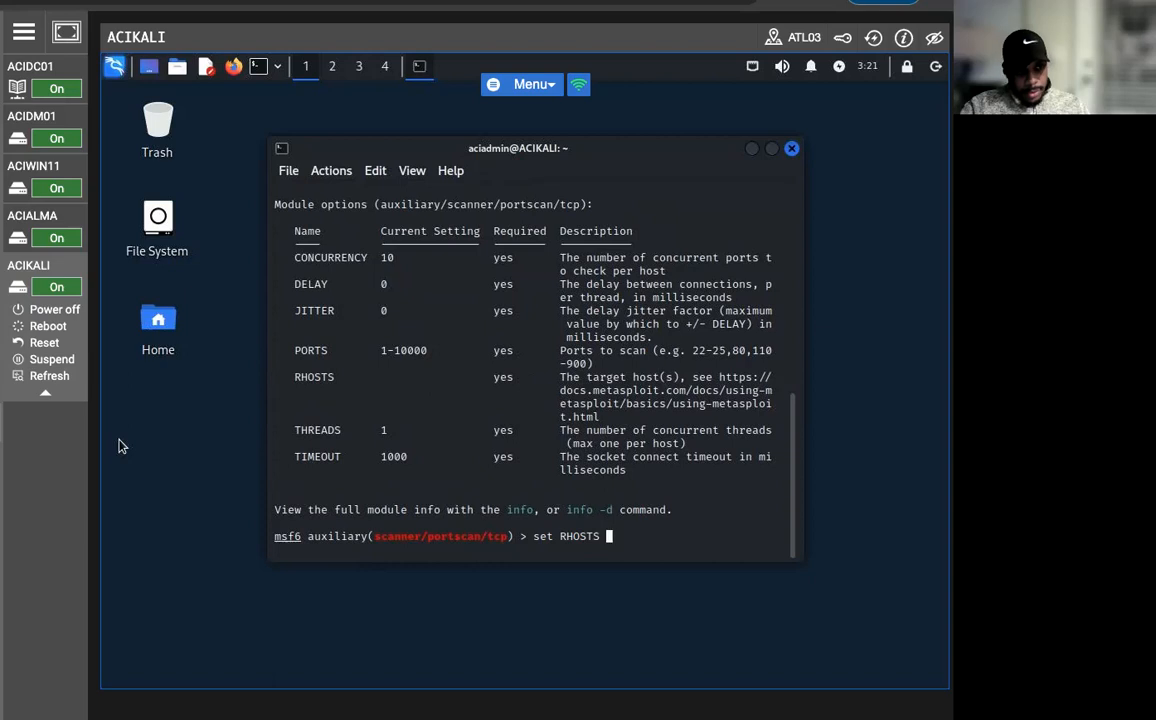
type("192.13")
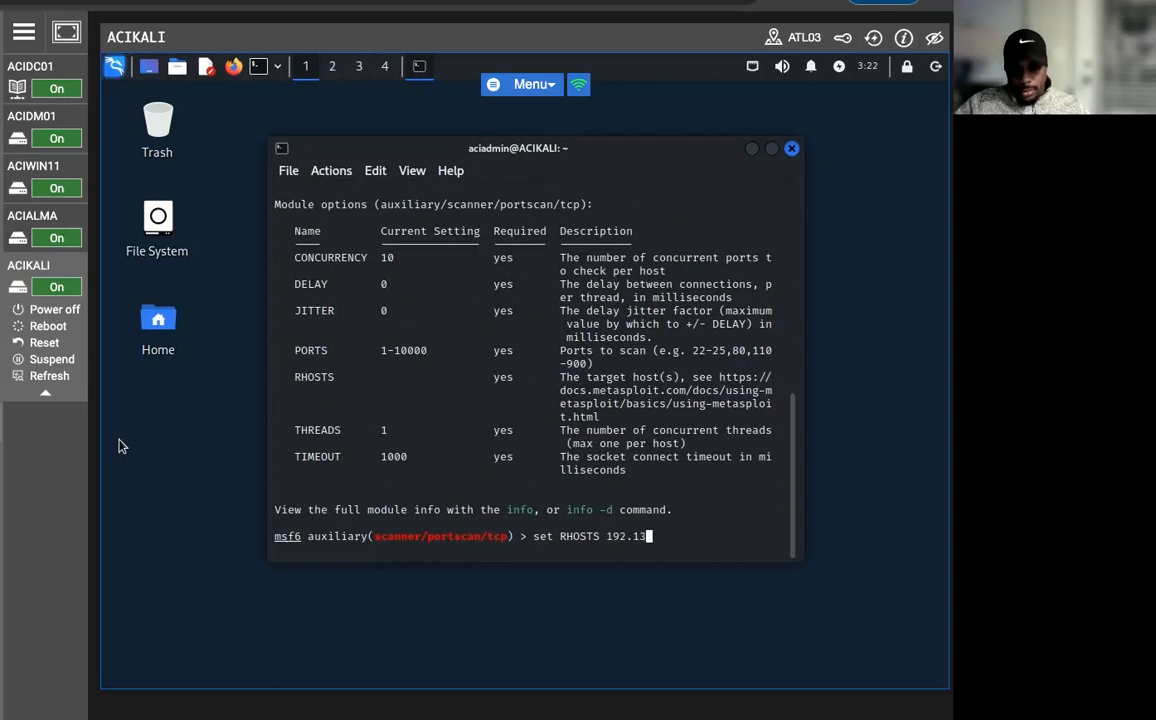
key("BackSpace")
type("68")
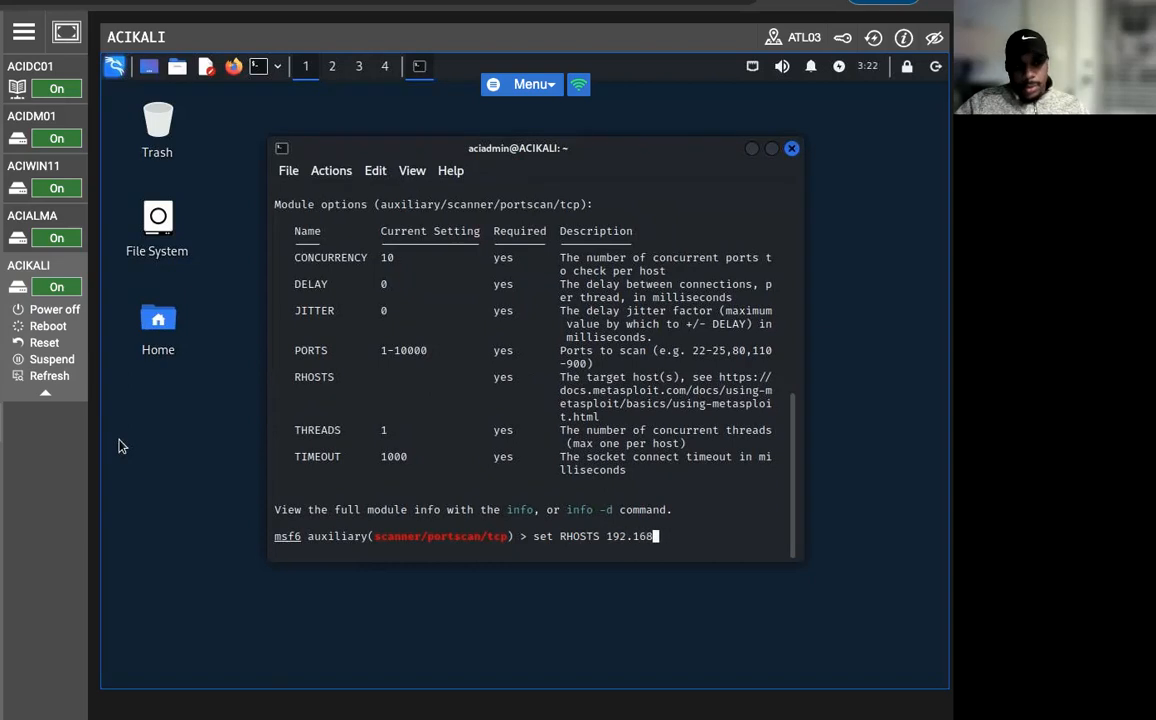
type(".0.2")
key("Return")
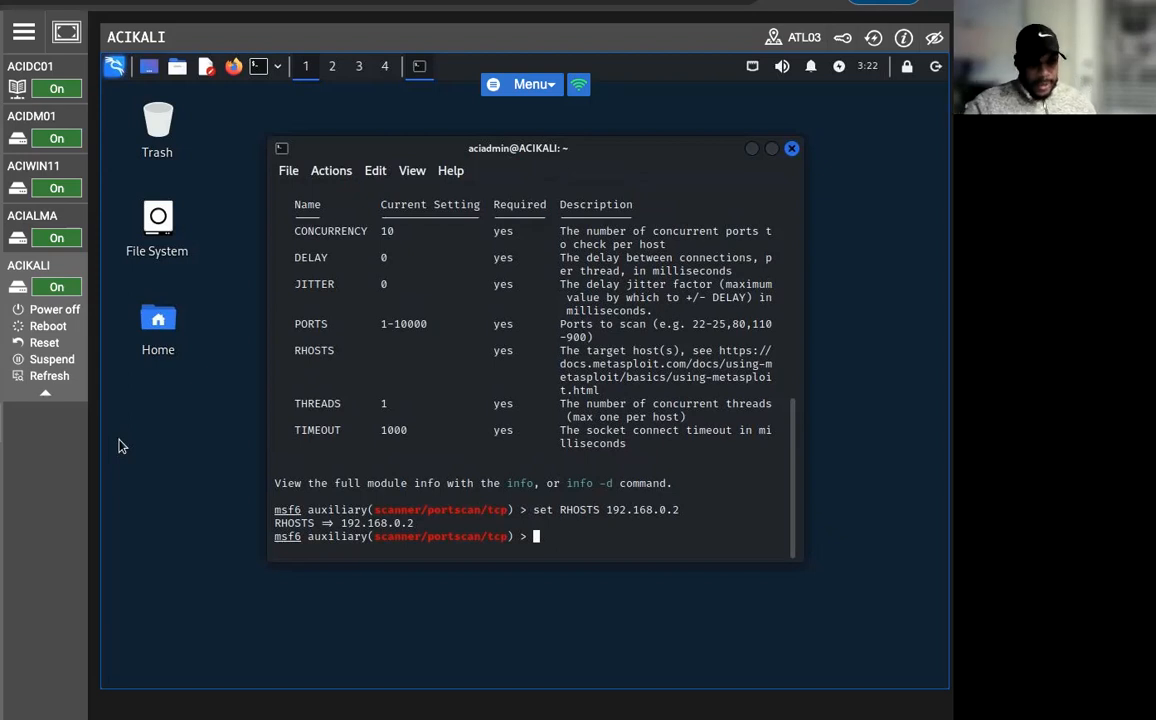
Set the module's PORTS range to 1-100 and launch the scan with the exploit command.
type("set P")
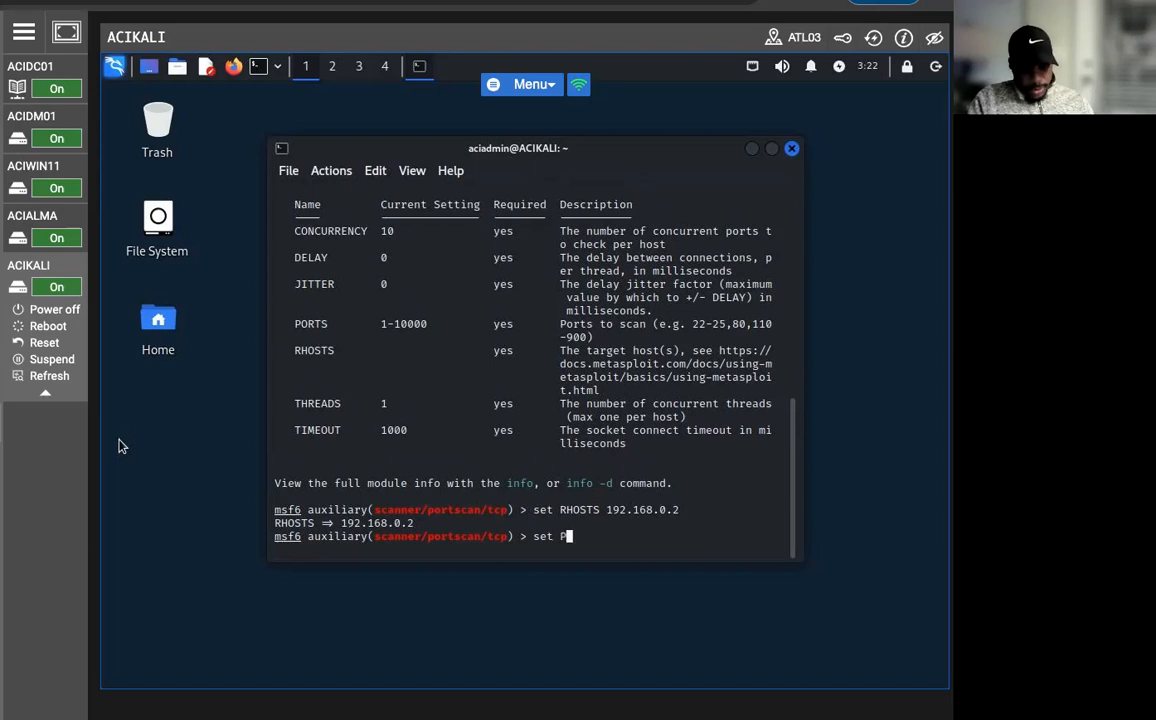
type("ORTS 1-100")
key("Return")
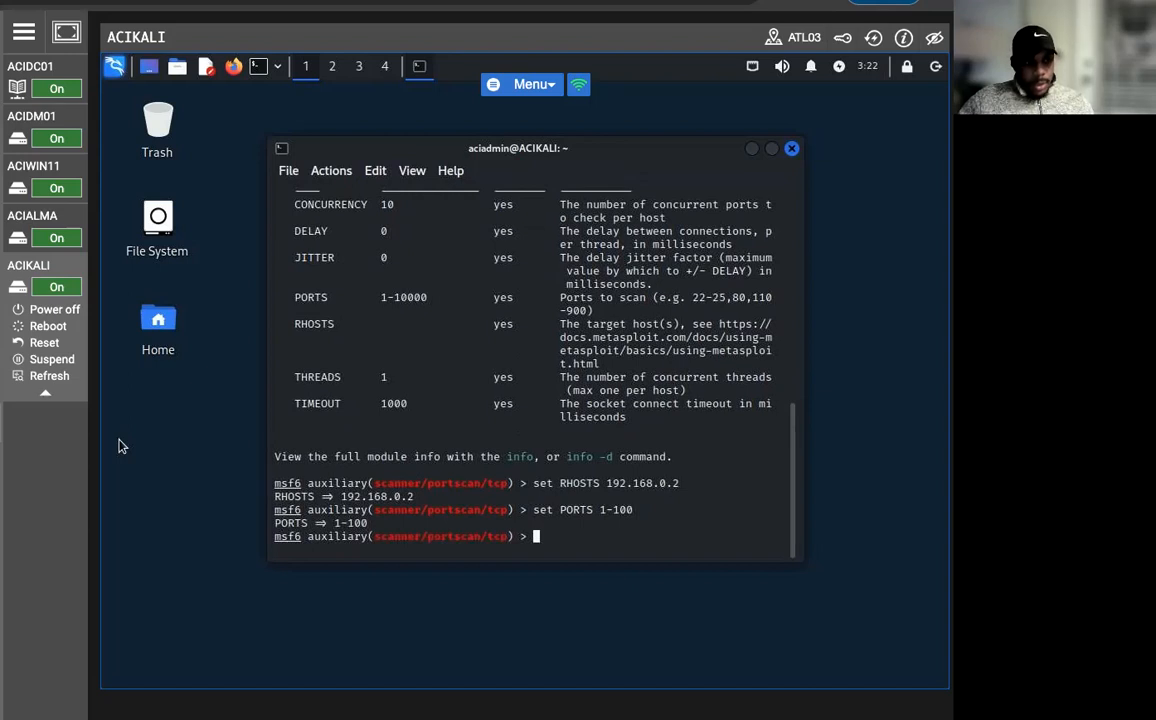
type("ex")
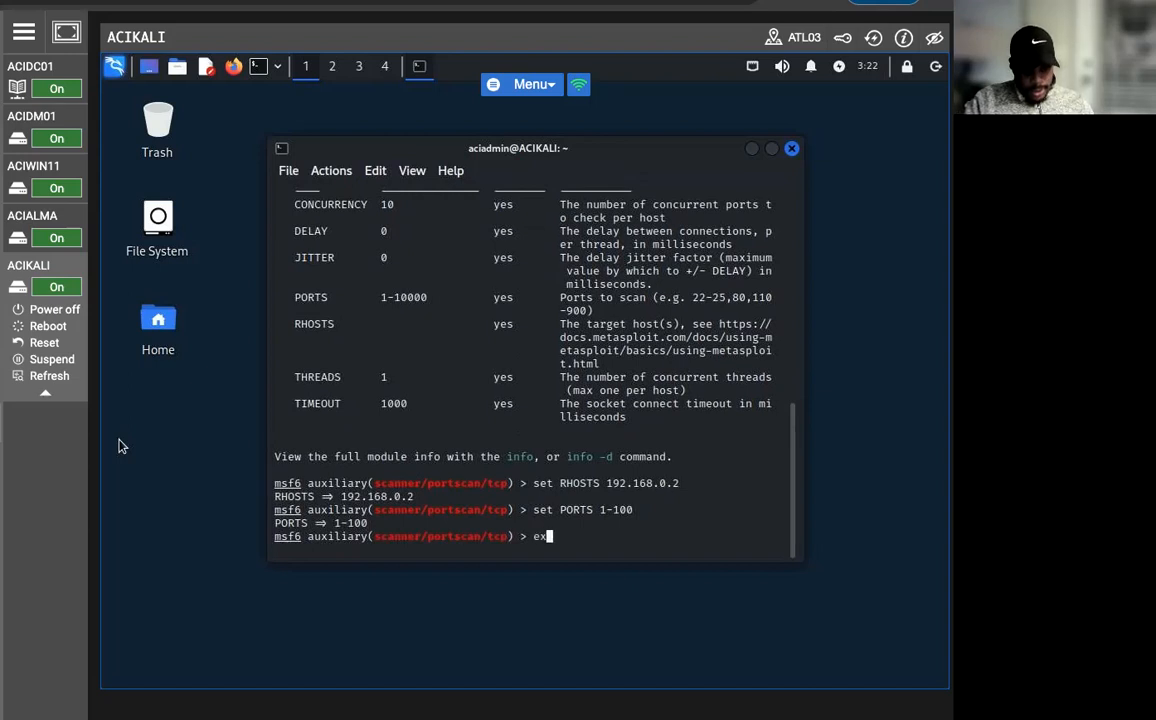
type("ploit")
key("Return")
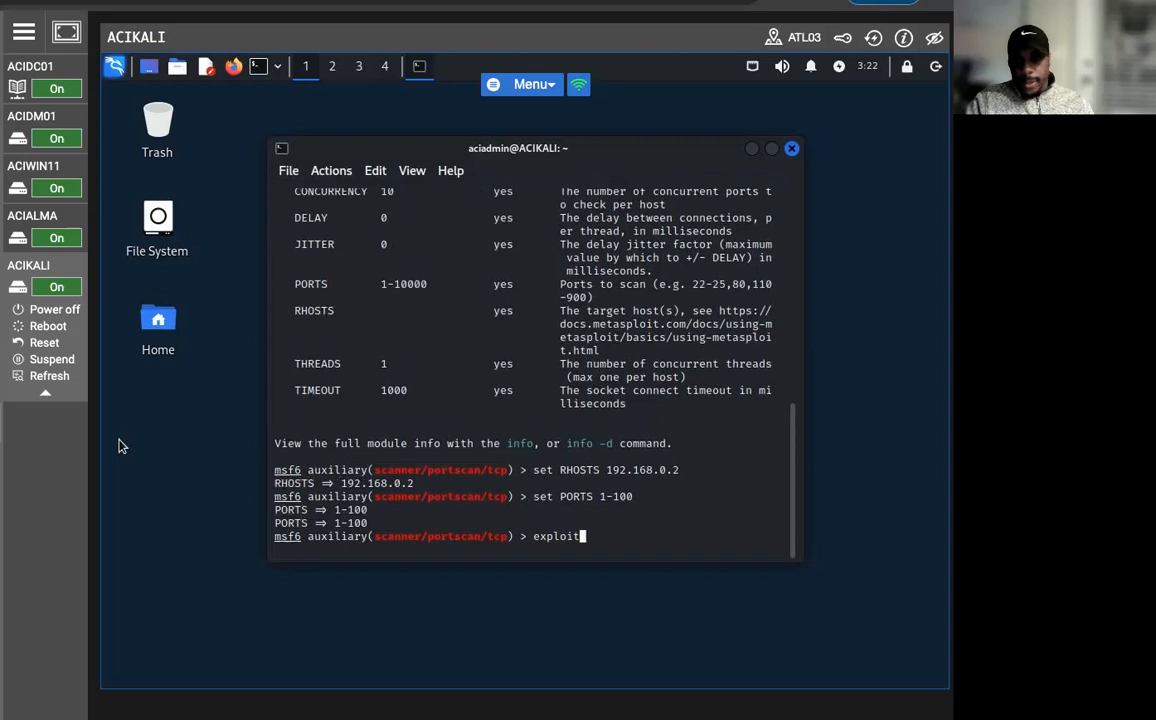
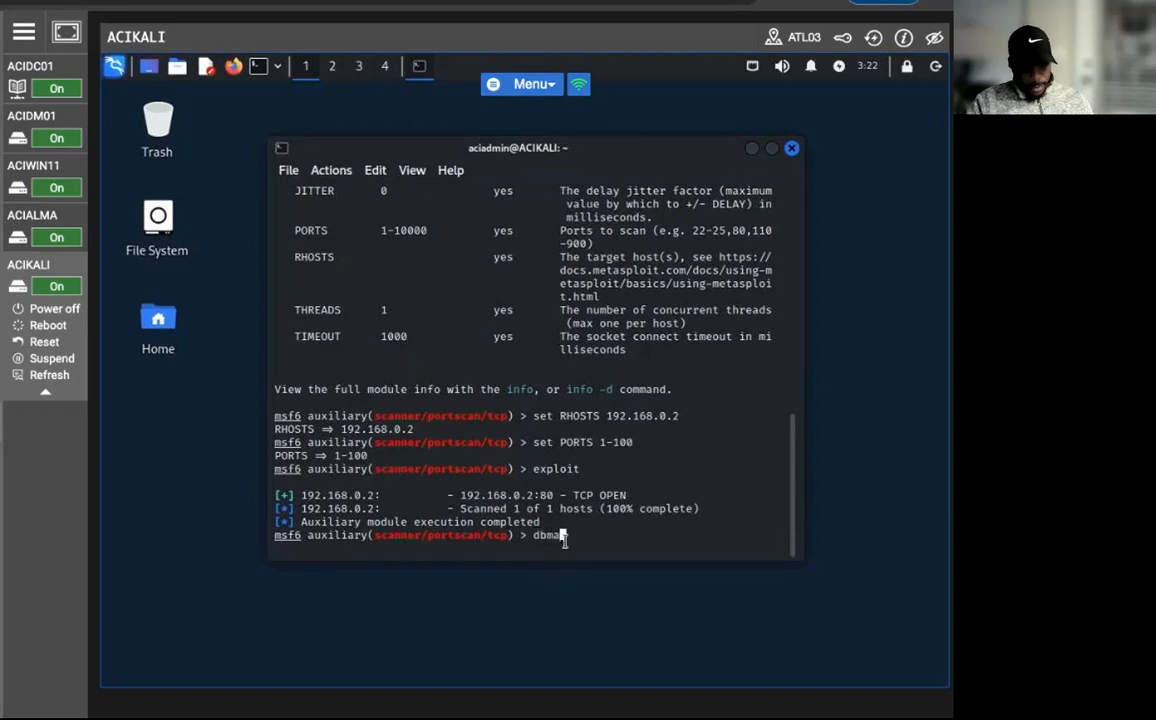
Begin a db_nmap command at the Metasploit console prompt, correcting the mistyped command name.
Complete and run db_nmap -sV -p 80 192.168.0.2 to detect the web service version, and close the terminal once the scan finishes.
type("_nma")
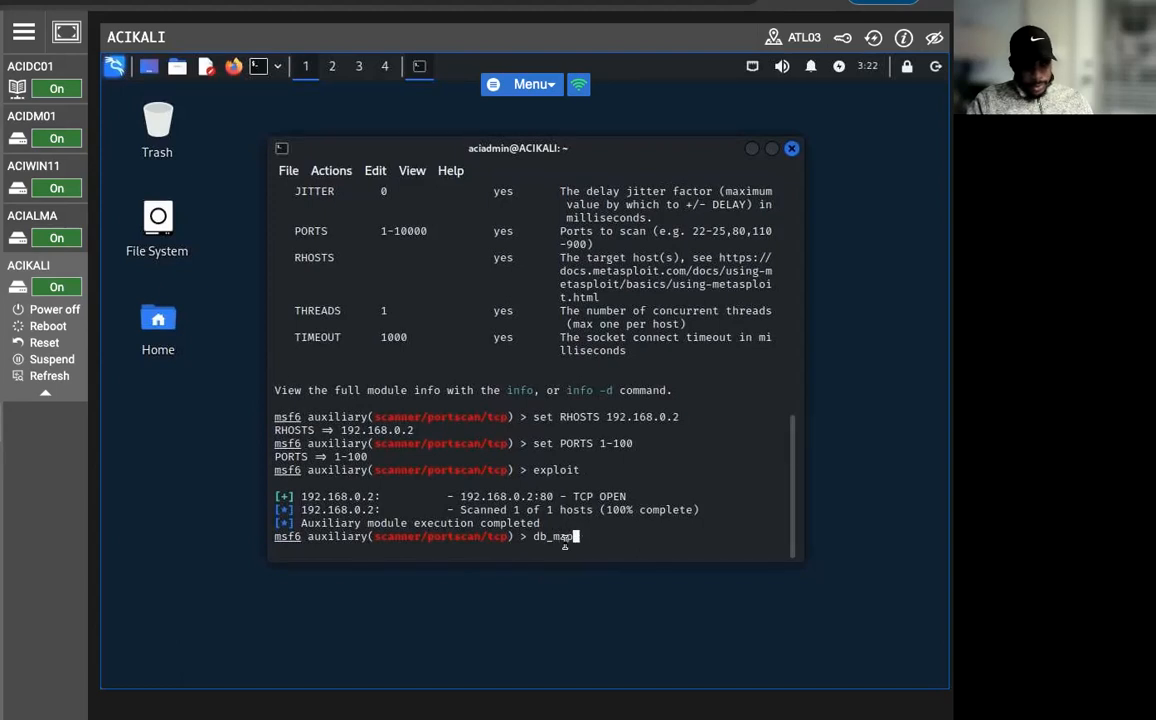
type("p -sV -p 80 192.168.08")
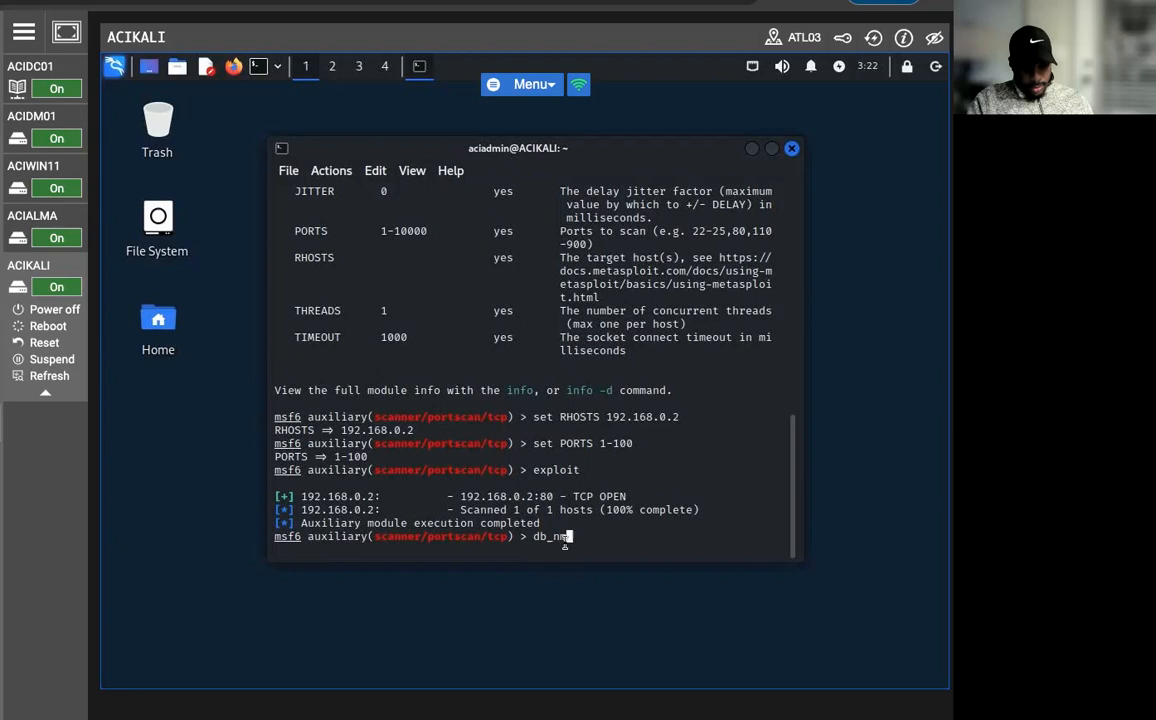
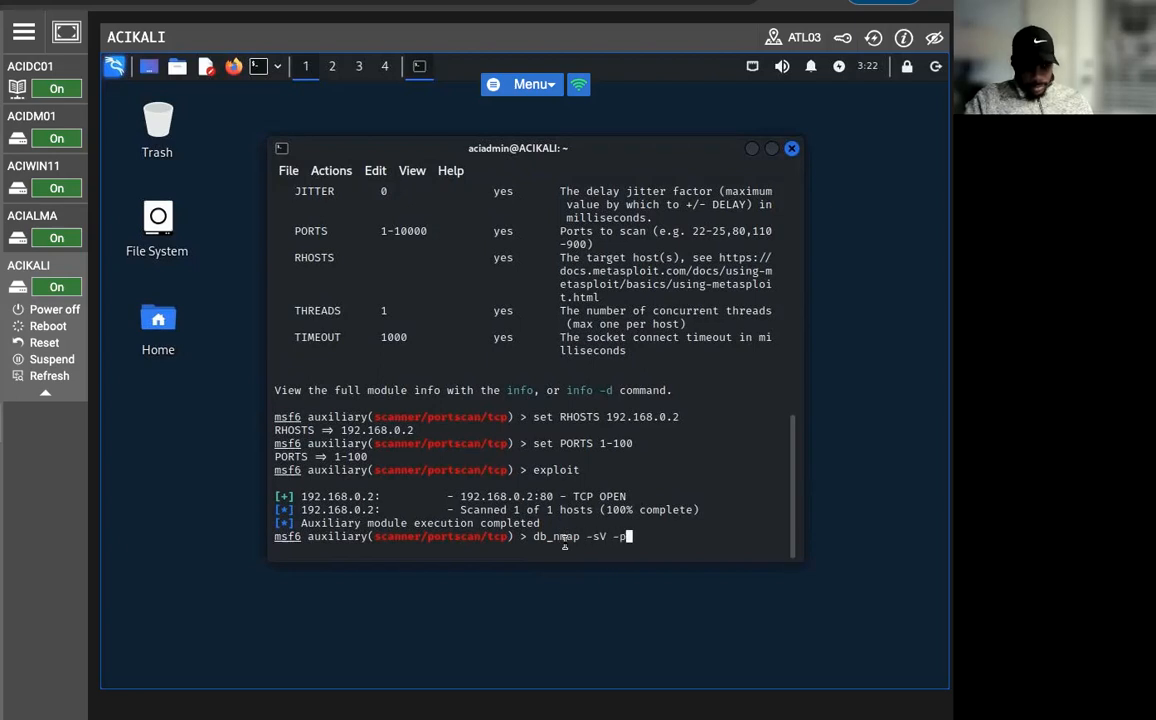
Begin a db_nmap command at the Metasploit console prompt, correcting the mistyped command name.
Complete and run db_nmap -sV -p 80 192.168.0.2 to detect the web service version, and close the terminal once the scan finishes.
type("80 19")
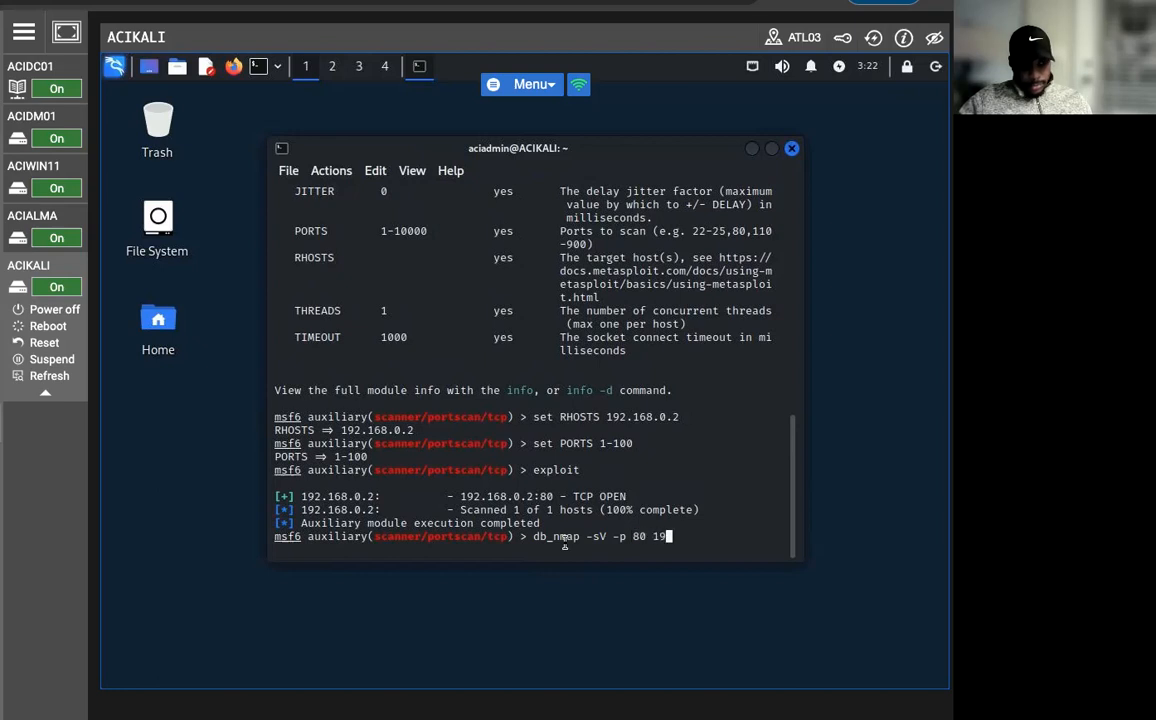
type("2.16")
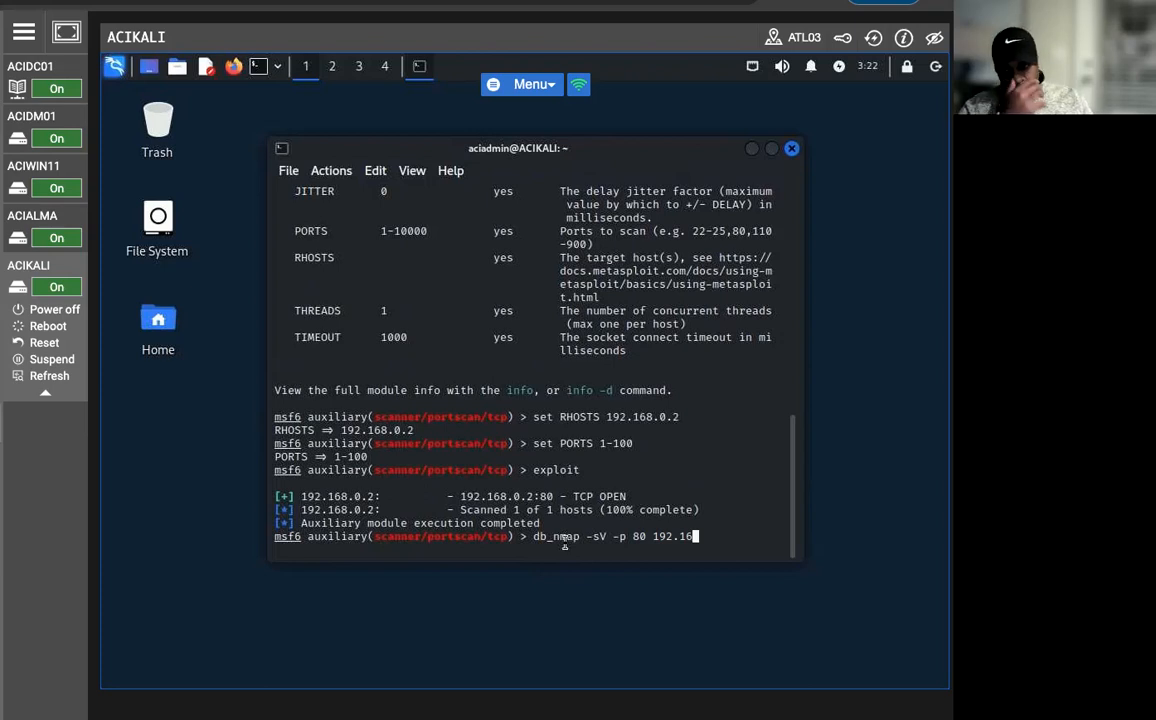
type("8.08")
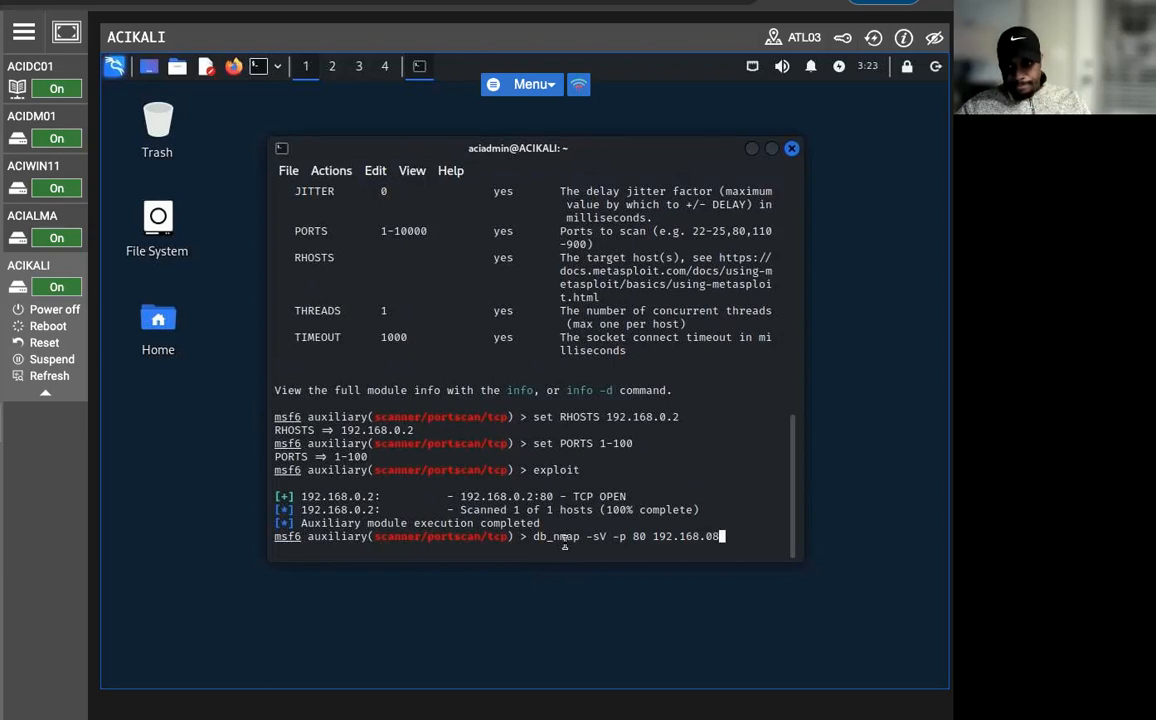
key("BackSpace")
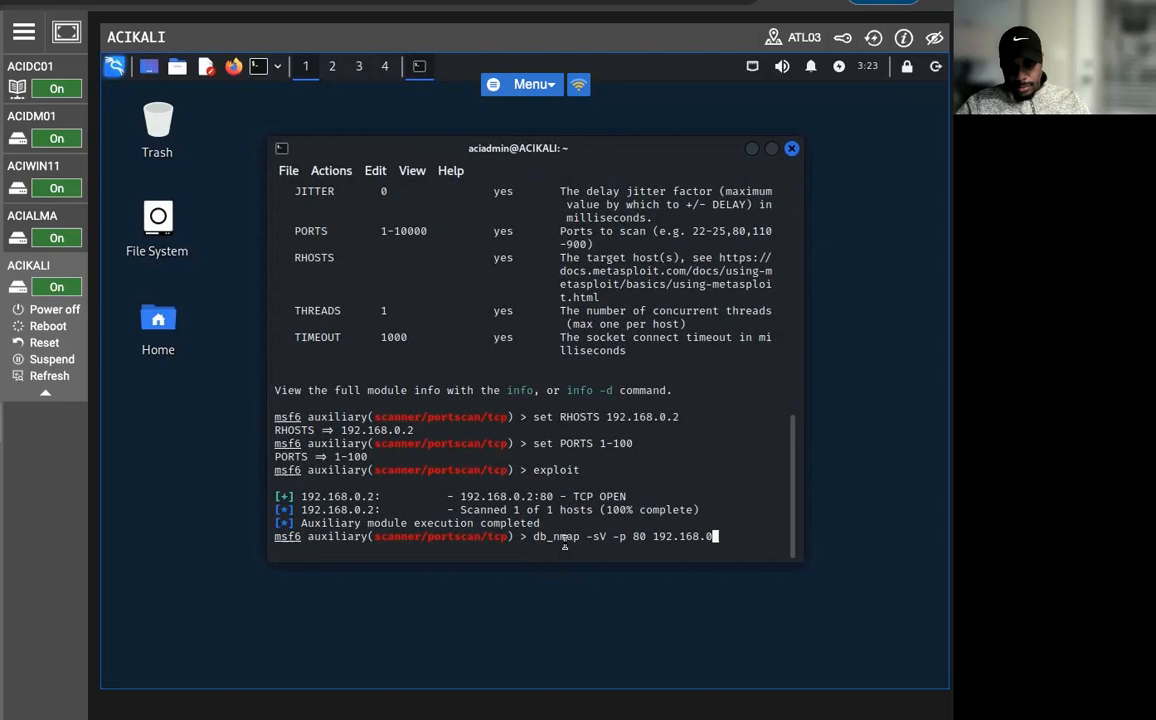
type(".2")
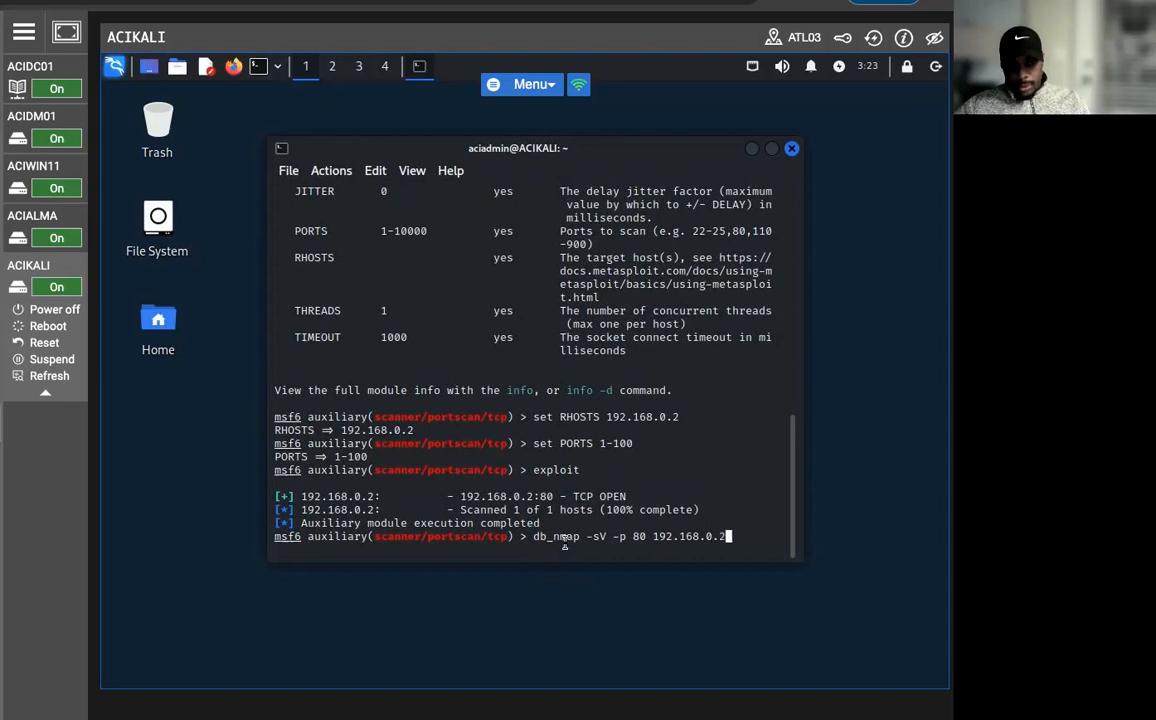
key("Return")
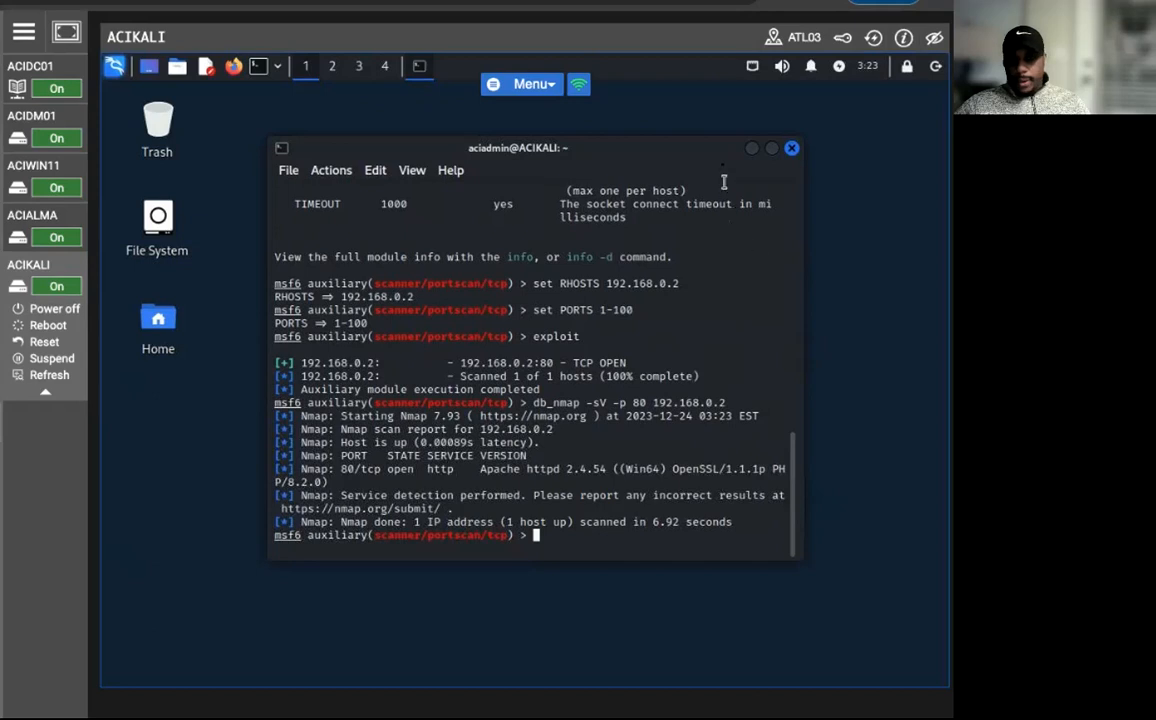
left_click(791, 148)
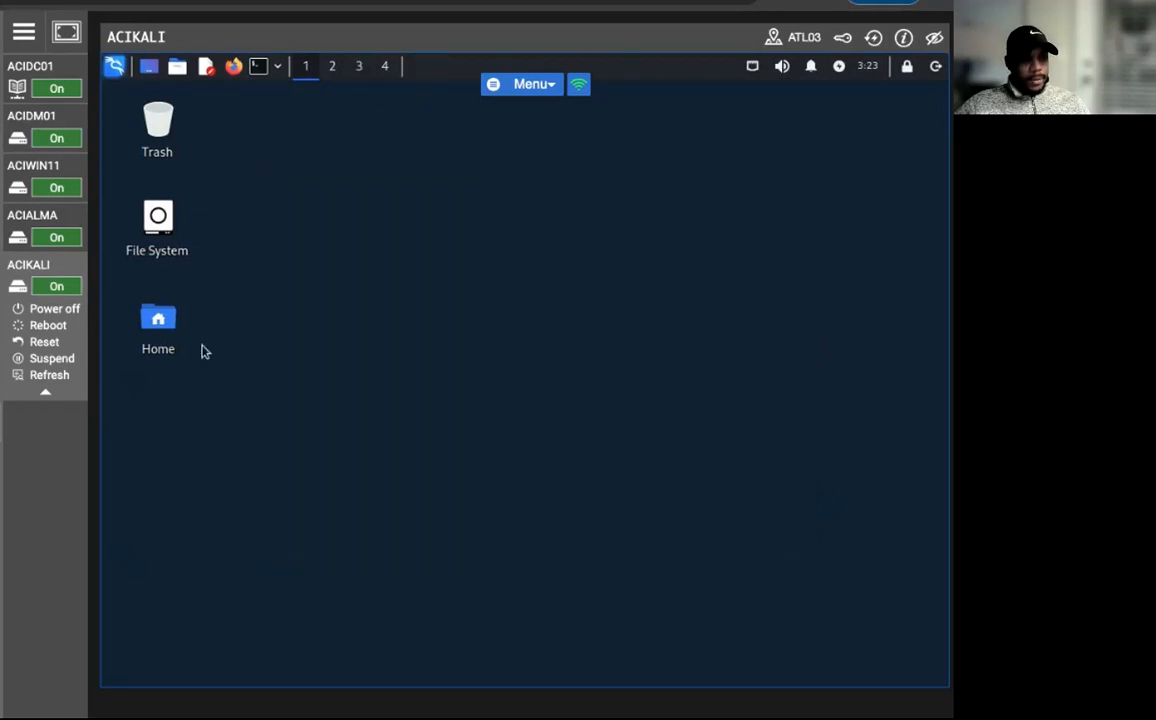